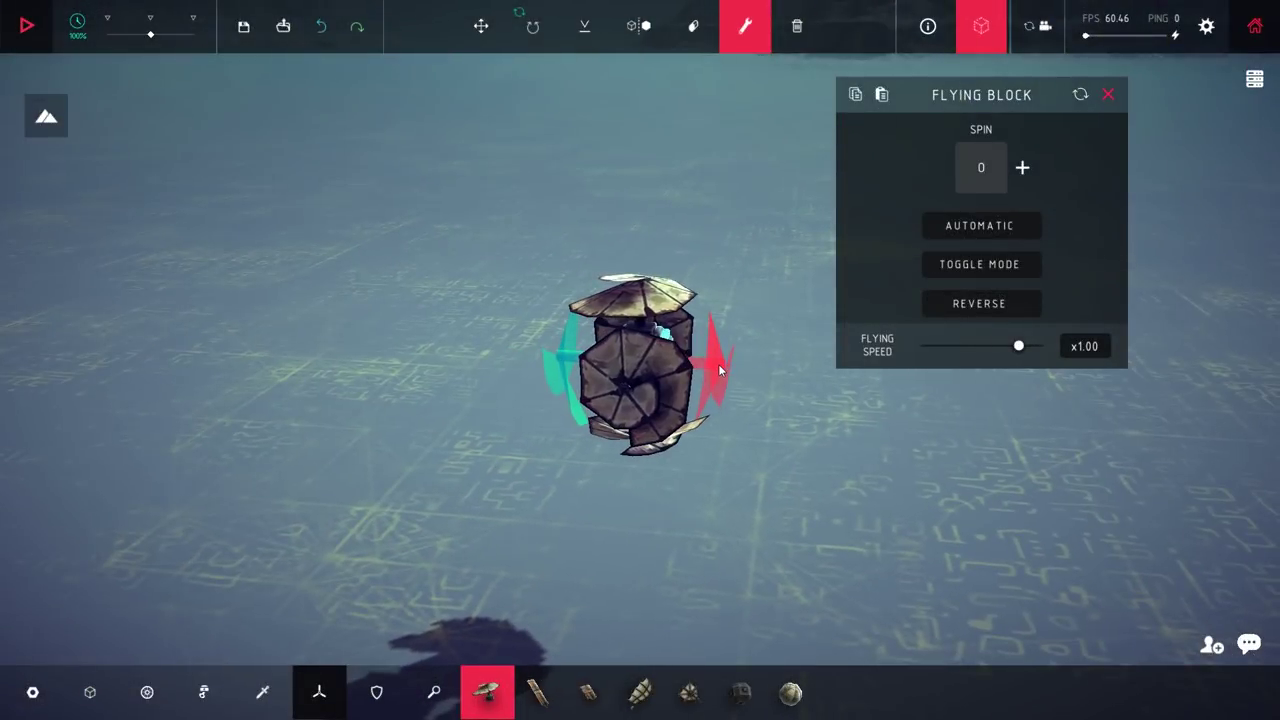
Step: Orbit the camera around the spherical propeller machine to inspect it from several sides
drag(800, 330, 759, 360)
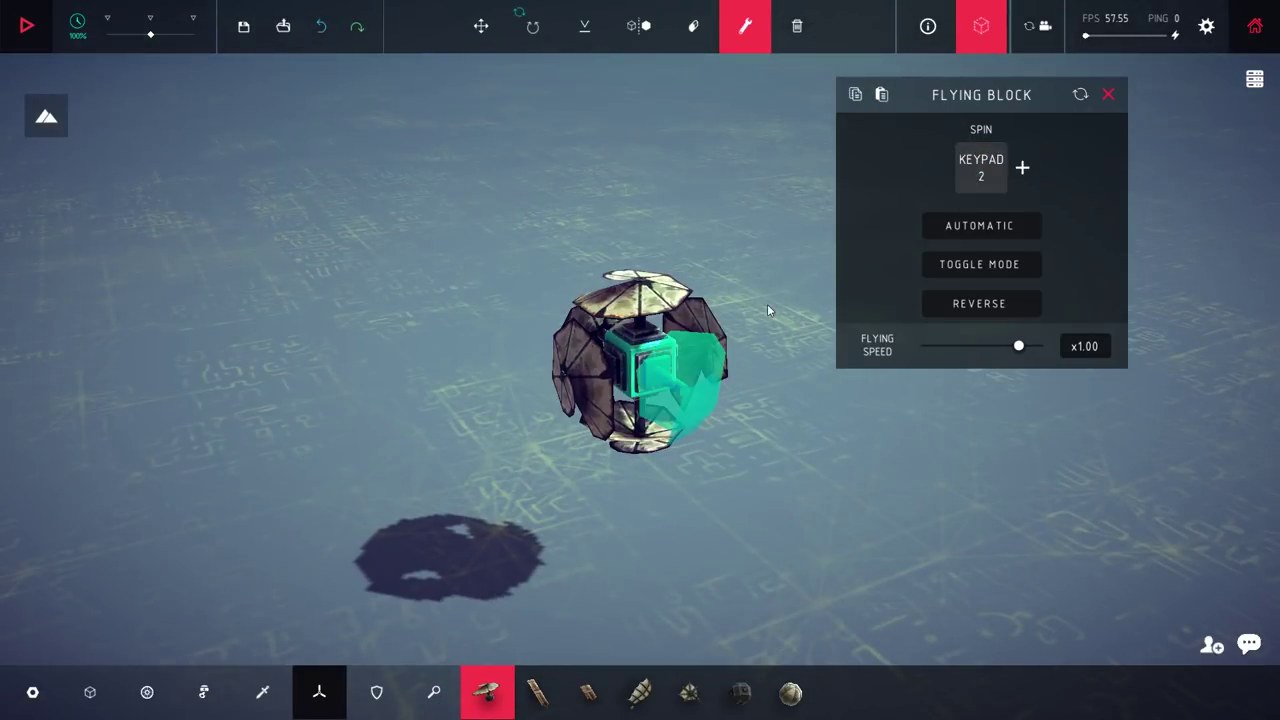
drag(768, 310, 607, 311)
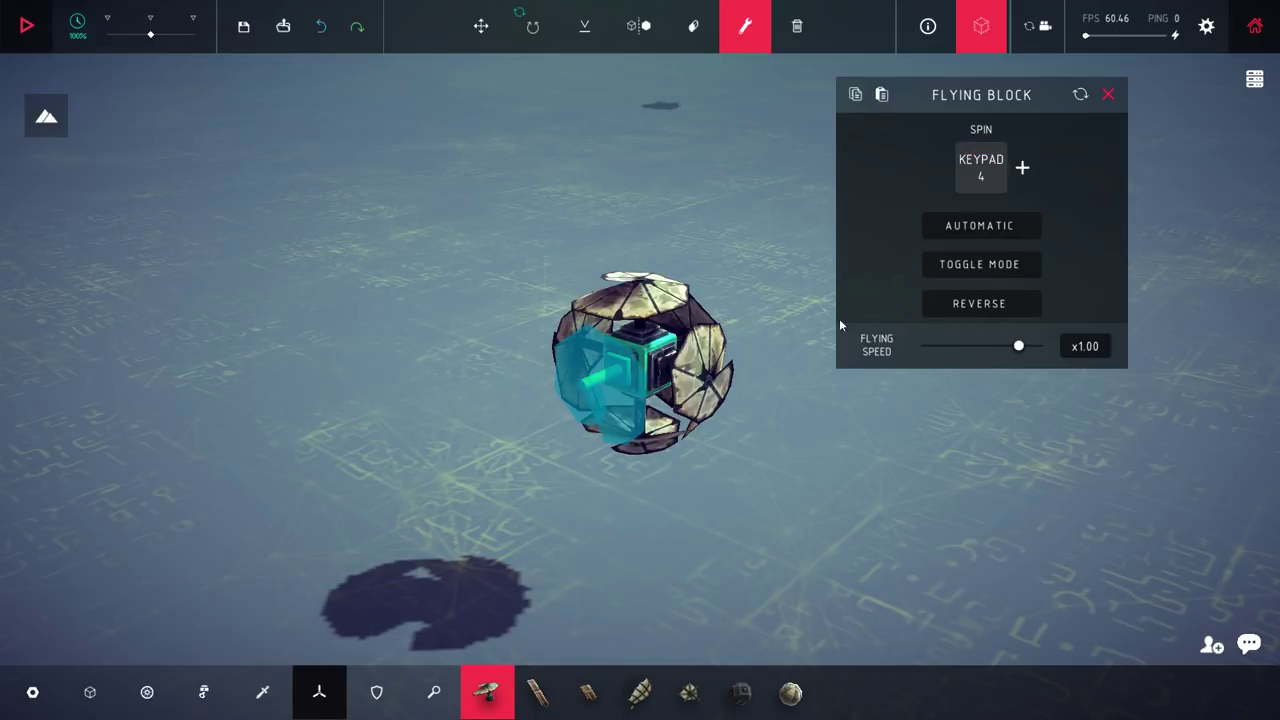
drag(840, 325, 744, 347)
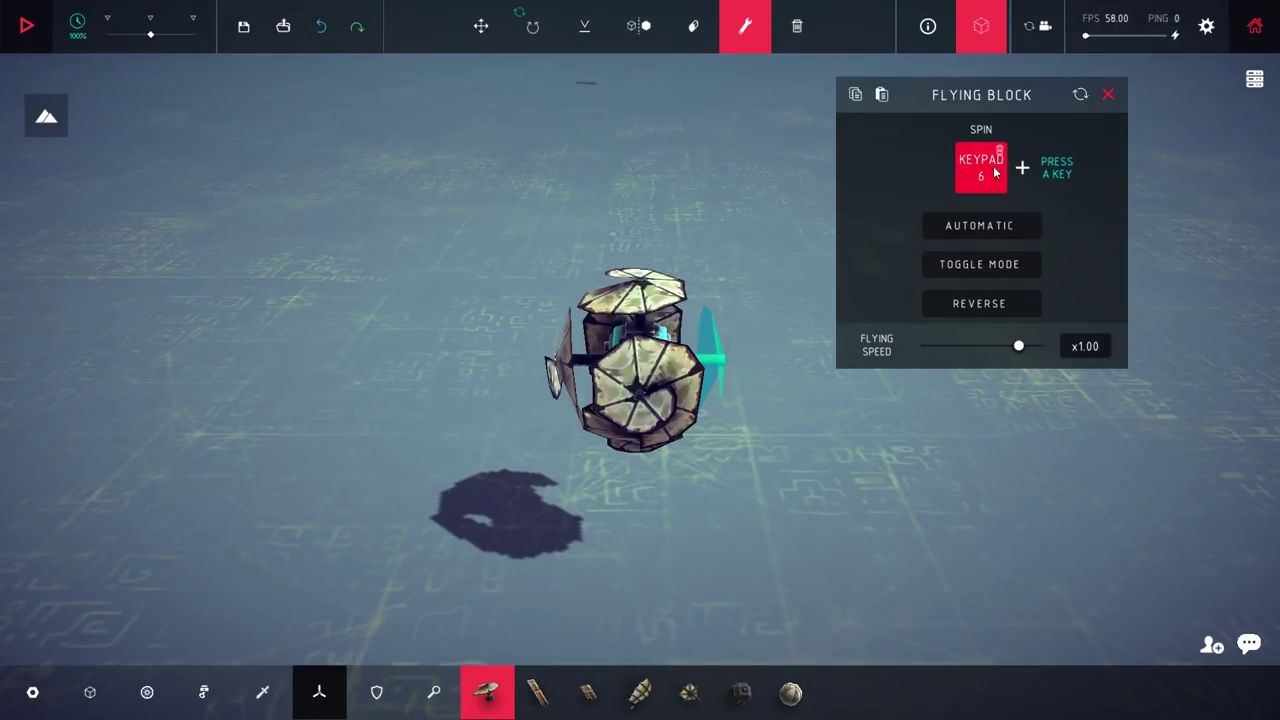
Step: Start the simulation and fly the propeller ball over the rocky terrain
key(space)
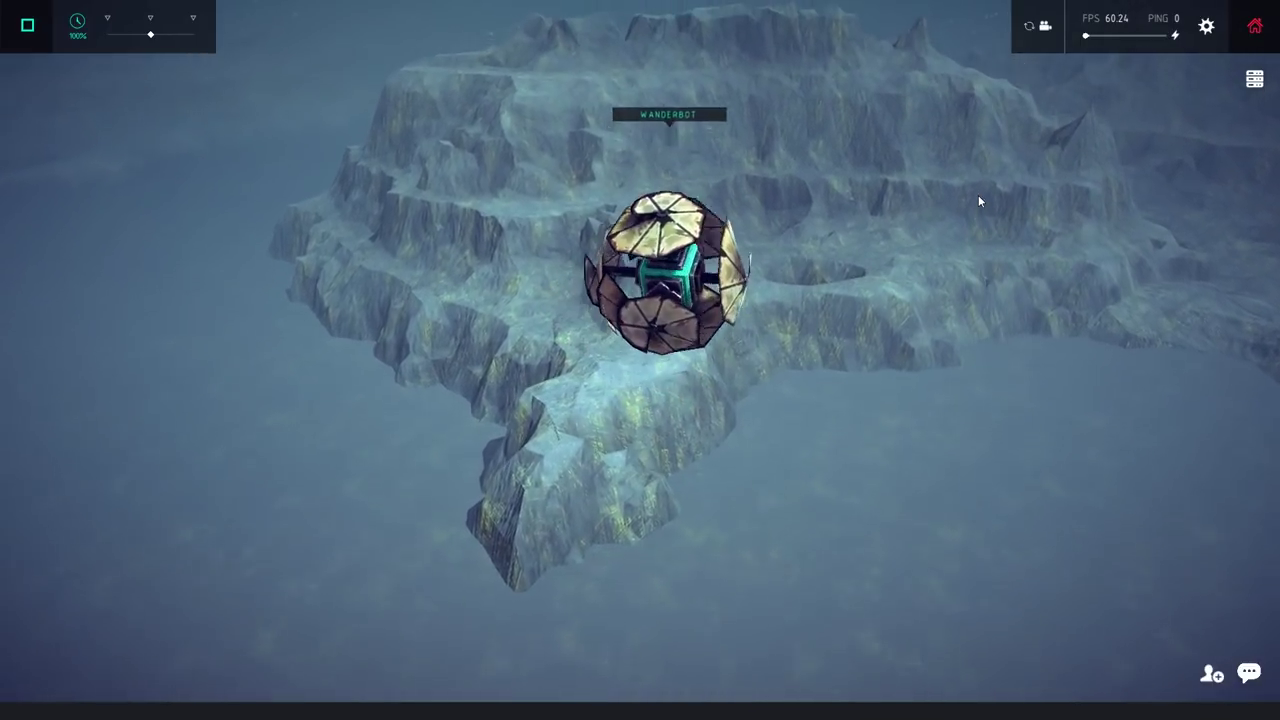
Step: Stop the test run and delete the front armour plate and all propellers from the core
key(space)
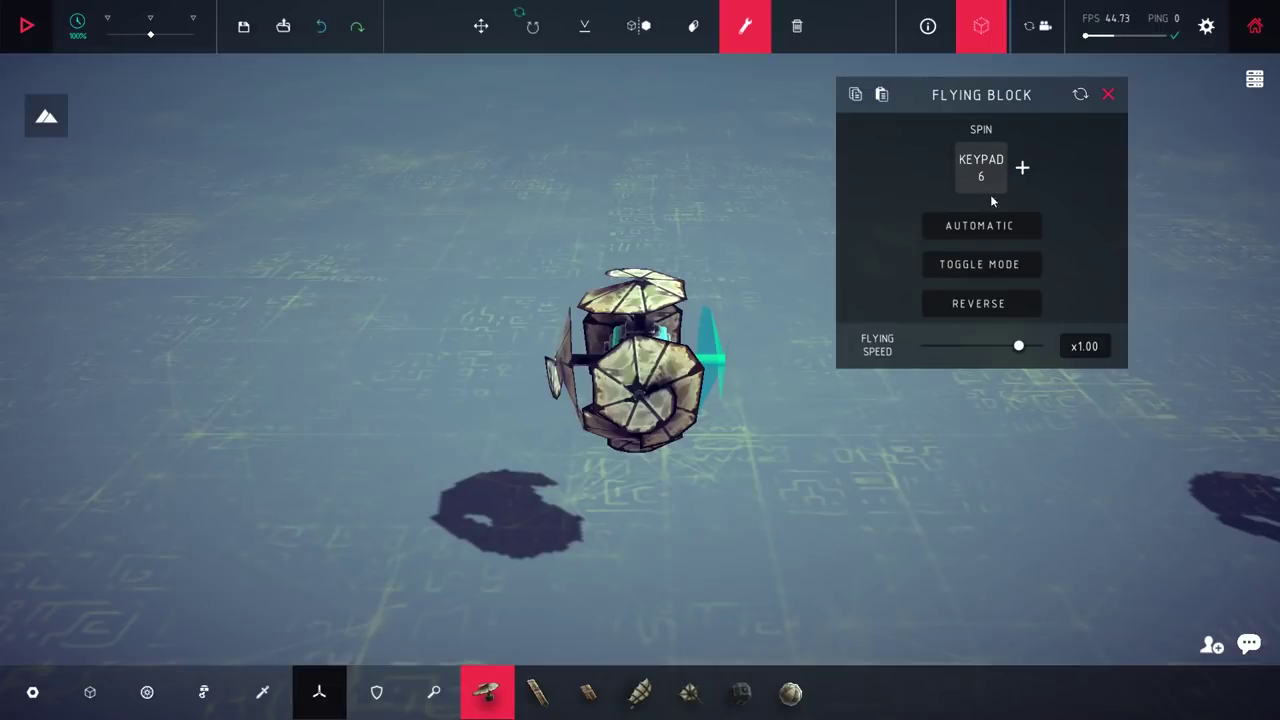
key(Delete)
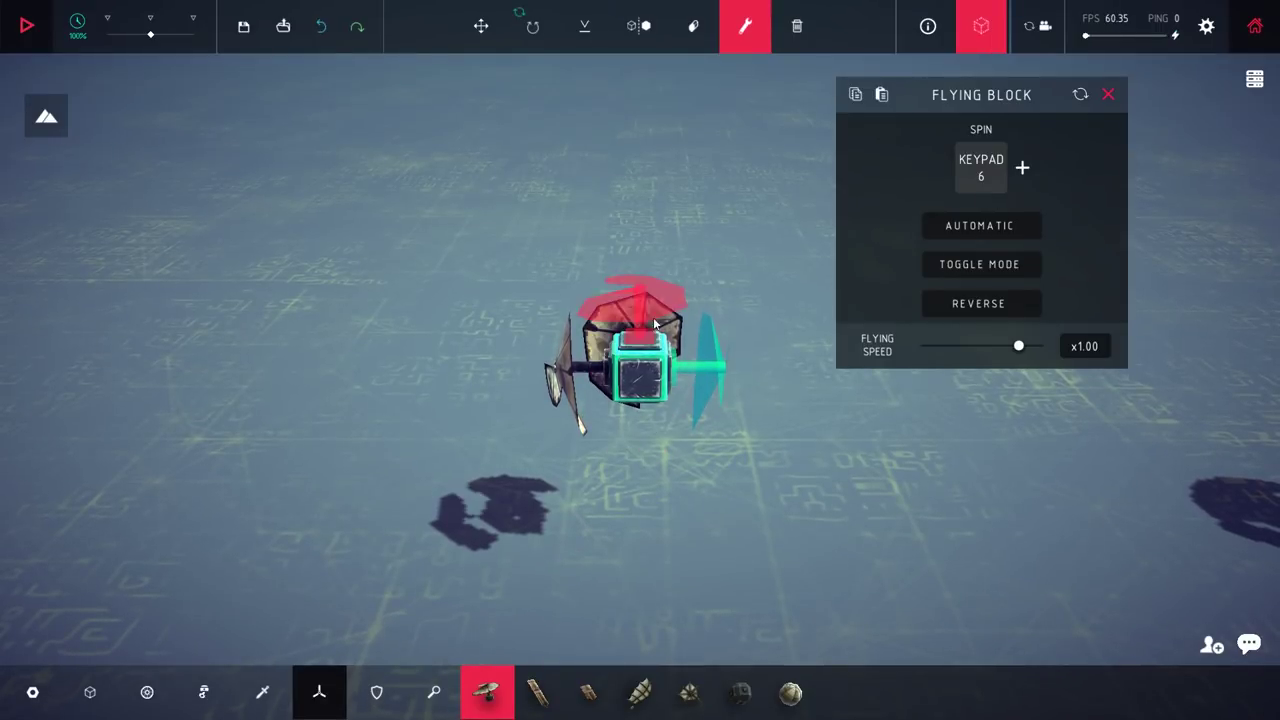
key(Delete)
drag(636, 340, 649, 490)
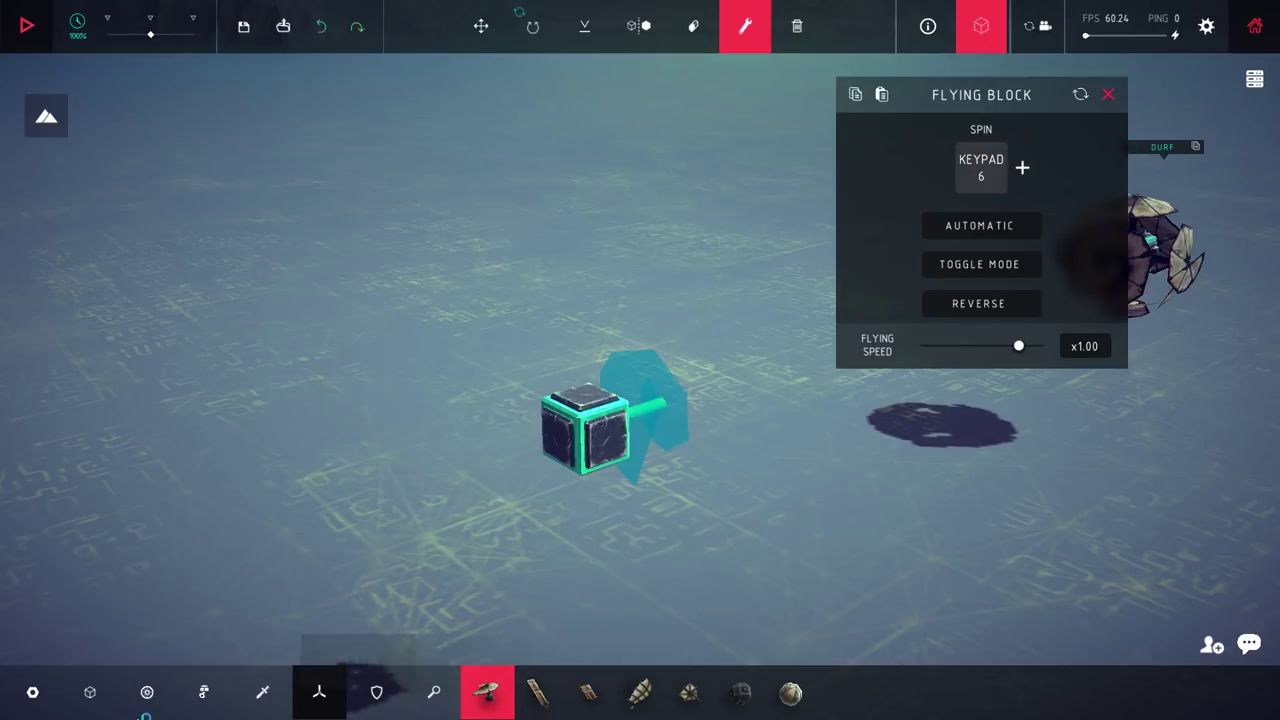
click(90, 692)
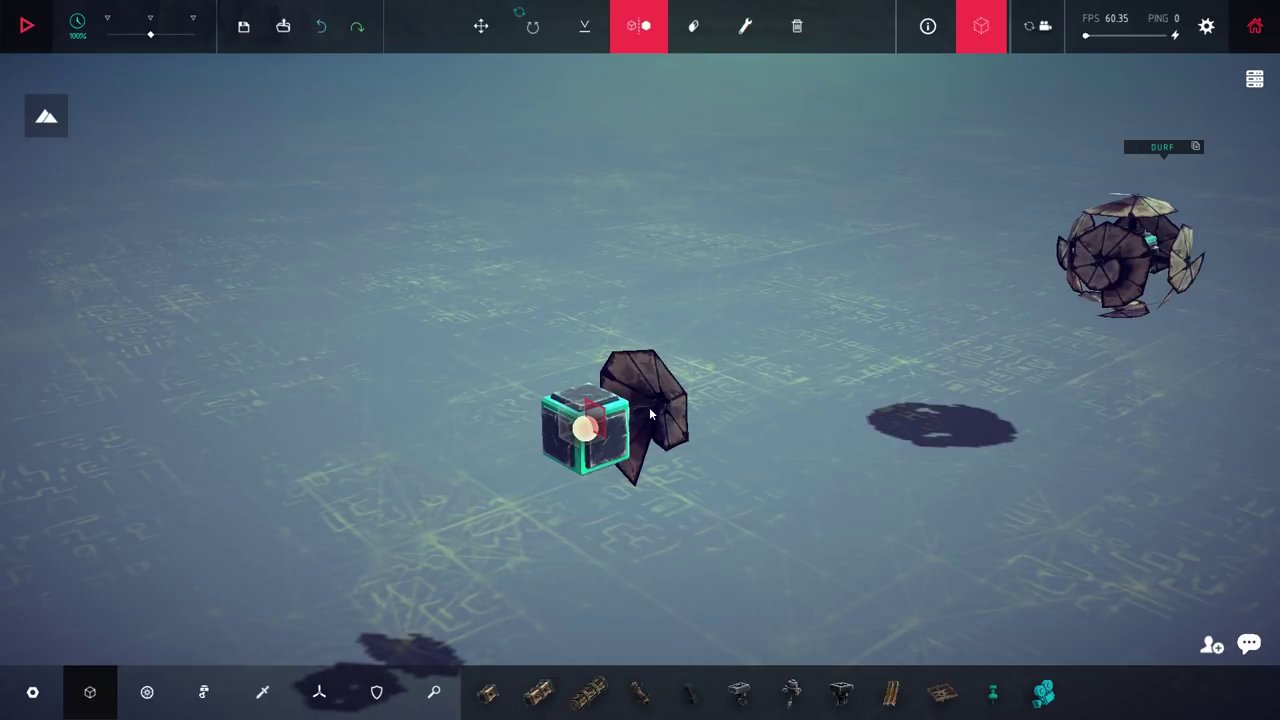
drag(632, 428, 560, 450)
click(539, 692)
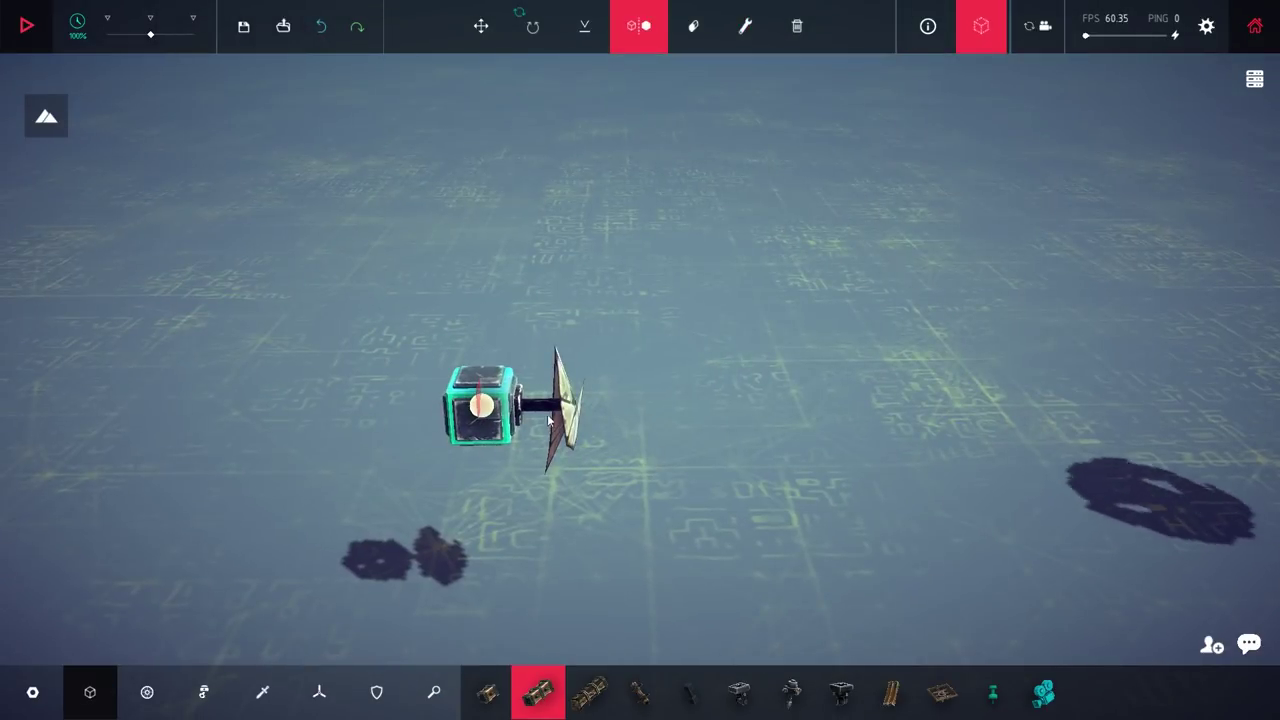
key(Delete)
drag(554, 399, 666, 374)
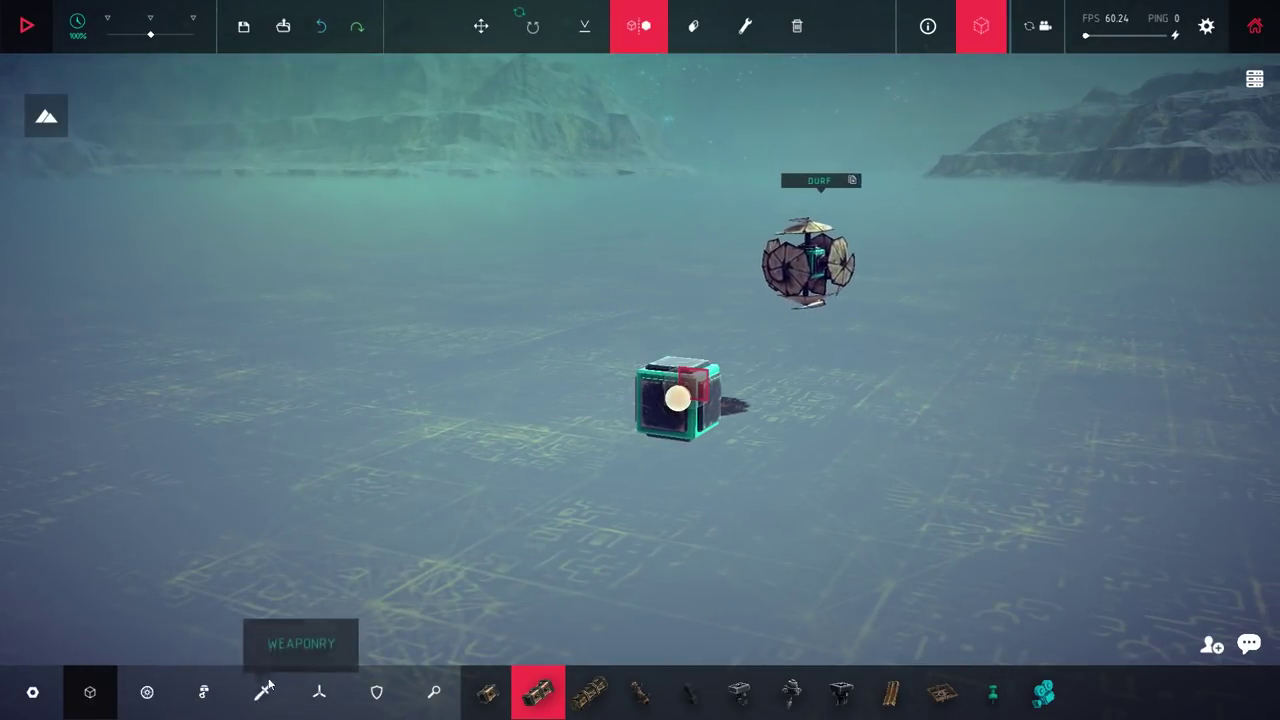
Step: Place Flamethrower blocks from Weaponry on the faces around the core block
click(262, 692)
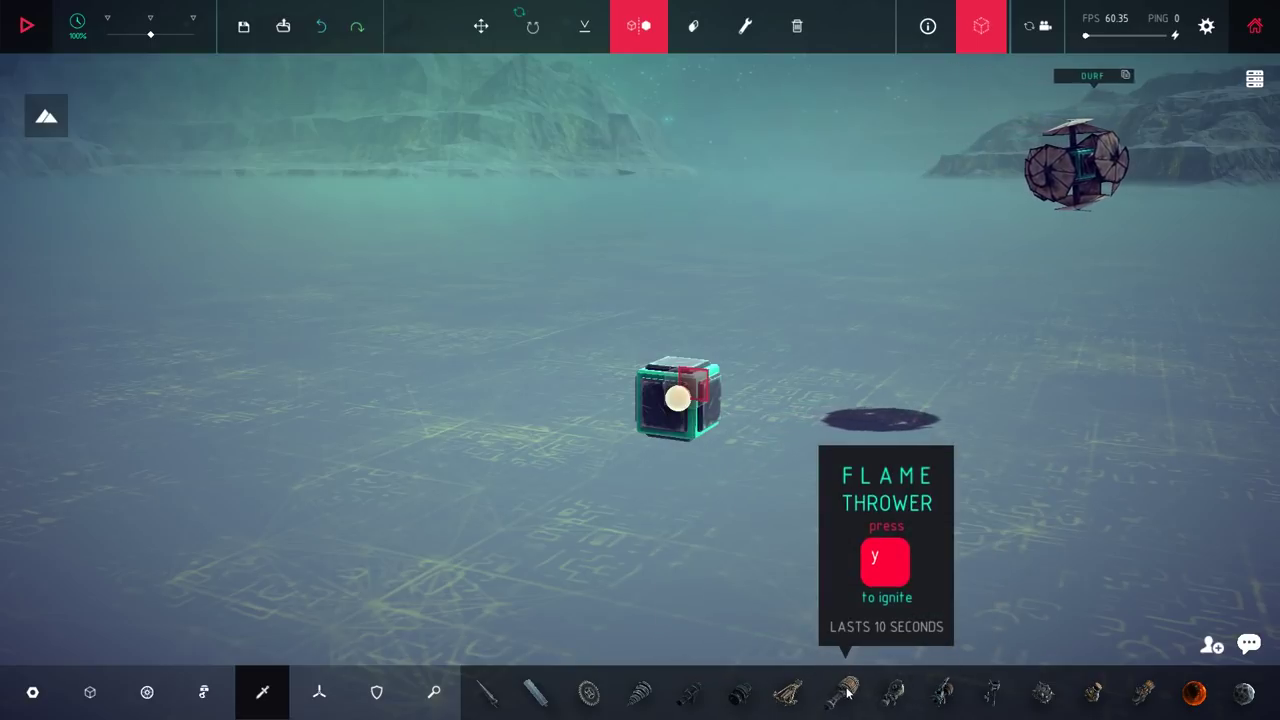
click(850, 692)
click(740, 395)
click(700, 400)
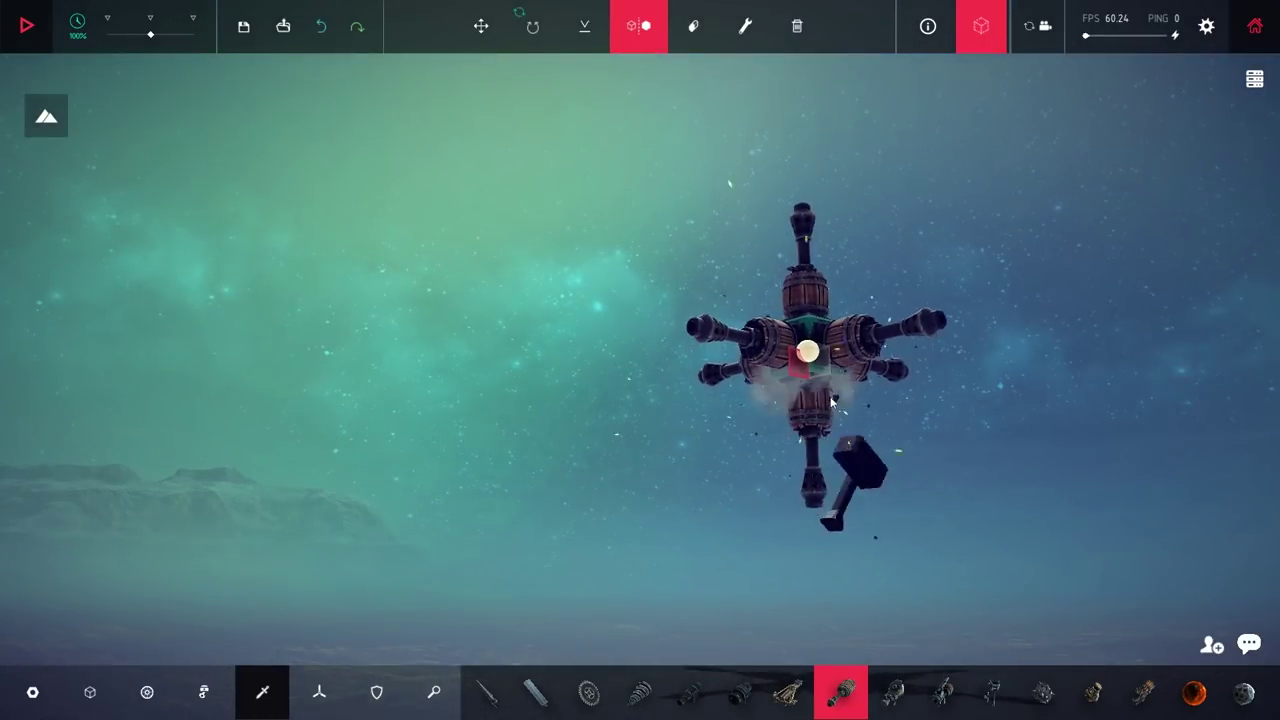
drag(810, 388, 684, 479)
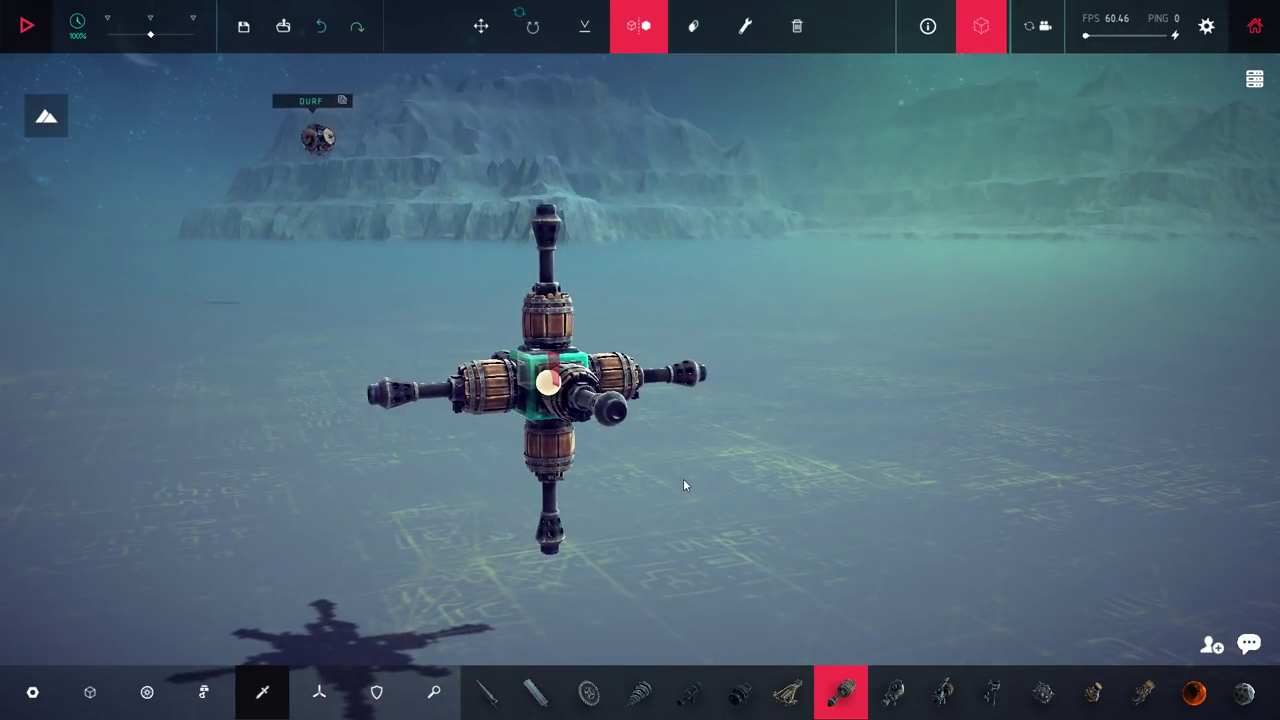
drag(676, 486, 691, 496)
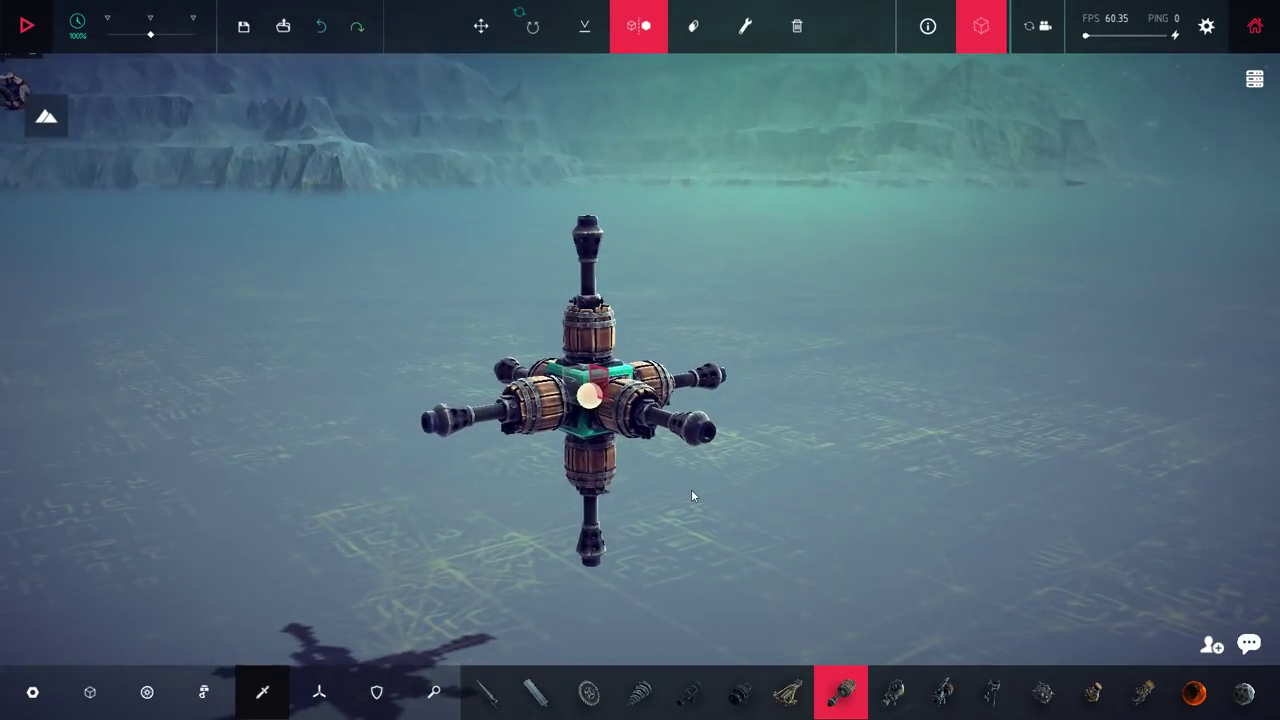
Step: Rebind the flamethrowers' Ignite keys in the Key Mapper, starting with keypad 8
click(745, 26)
drag(566, 280, 640, 400)
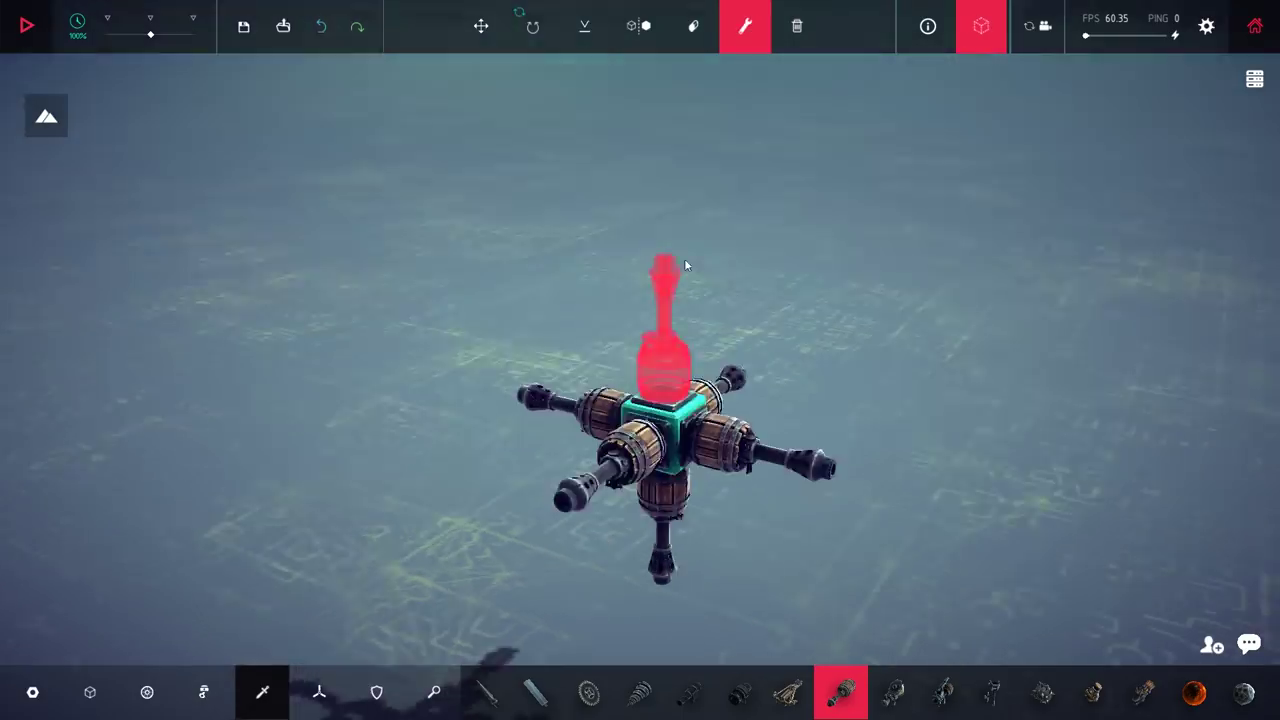
click(651, 424)
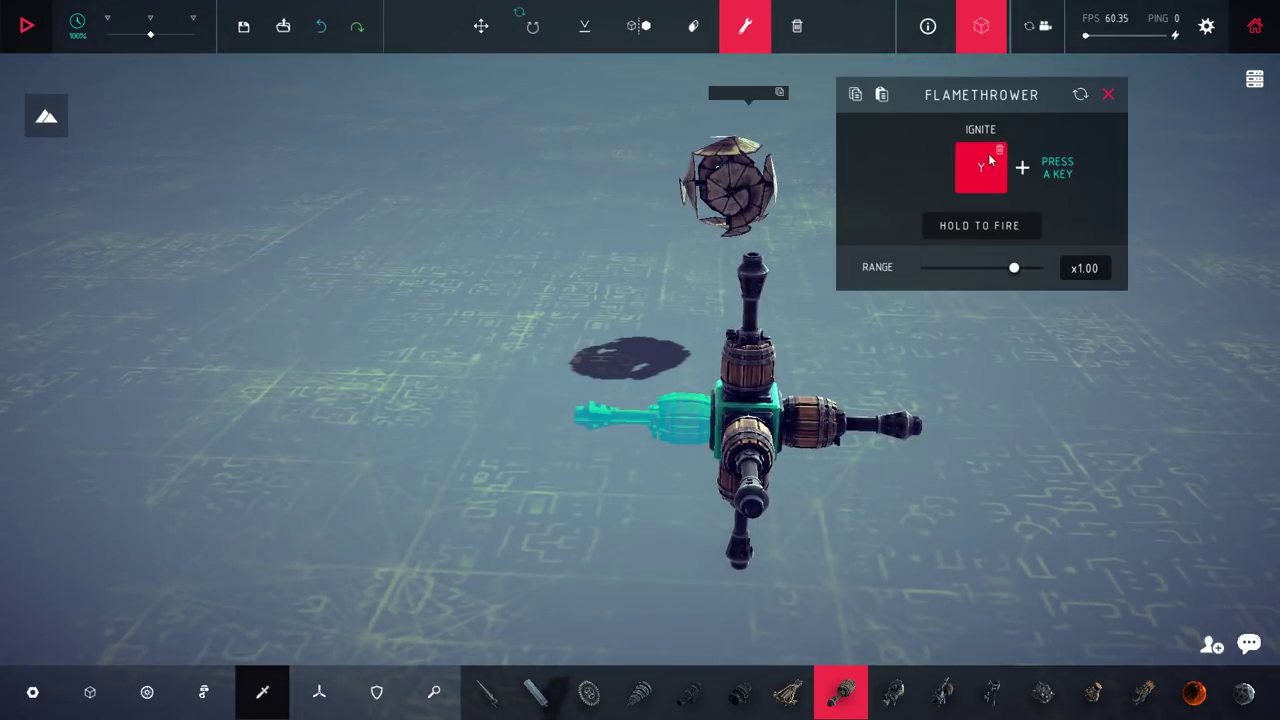
text(DURF)
key(KP_8)
click(842, 425)
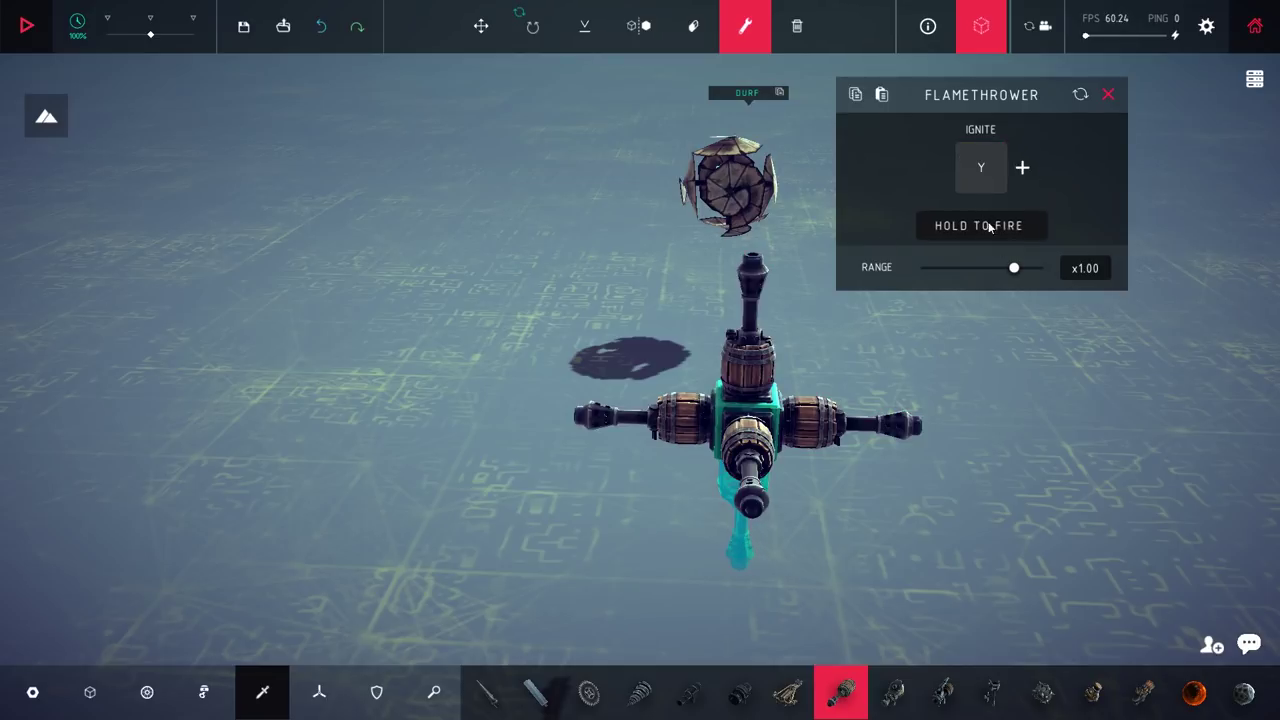
drag(880, 439, 768, 410)
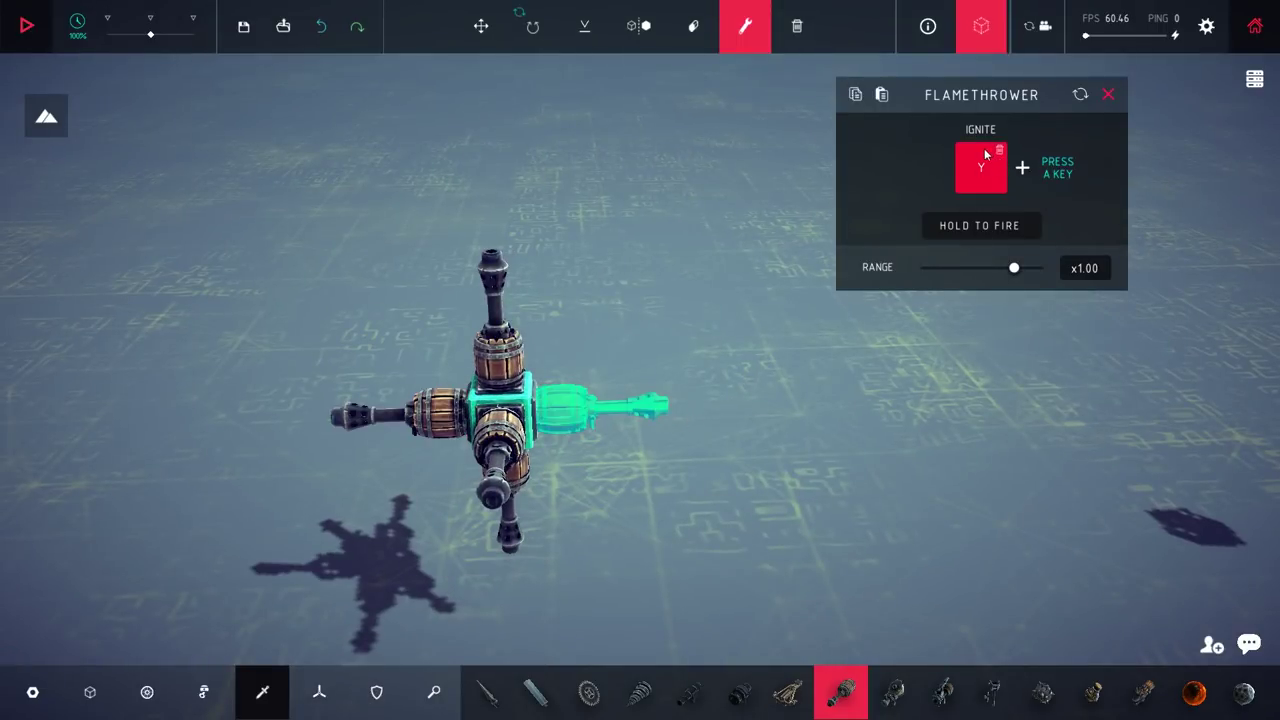
Step: Test-fire the flamethrowers with Y during a simulation, then return to building
key(space)
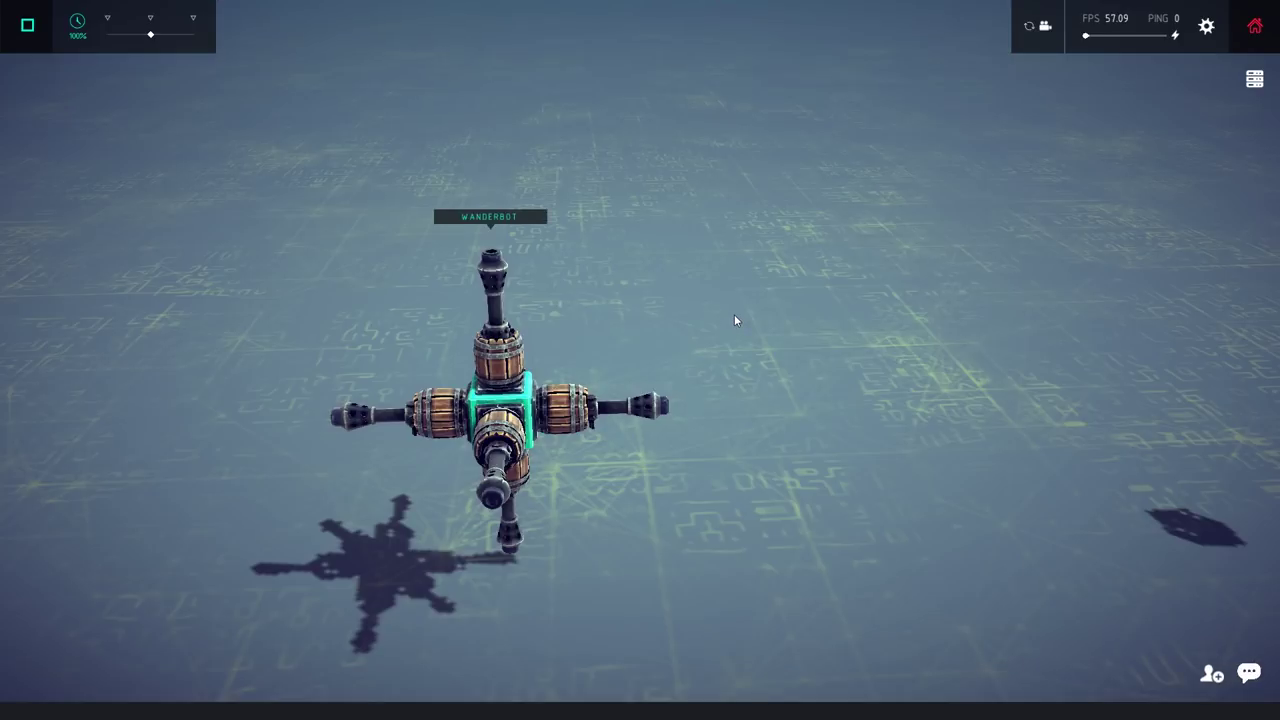
key(y)
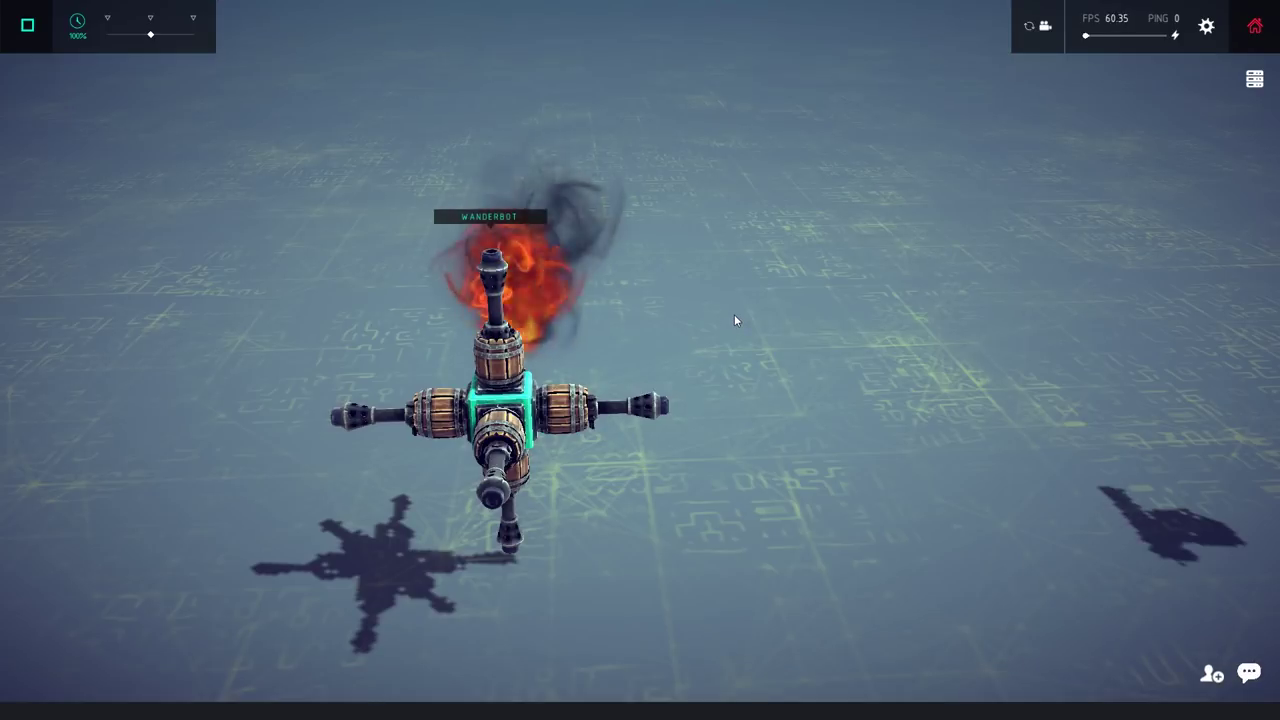
key(y)
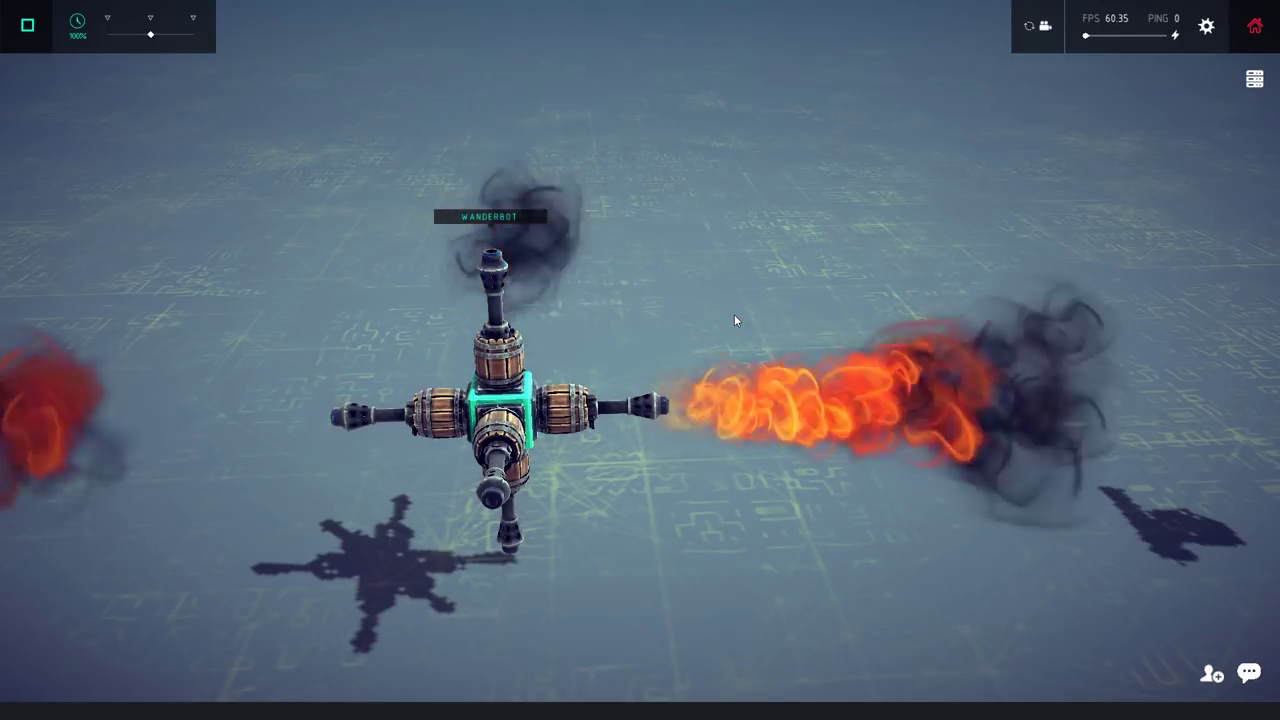
key(y)
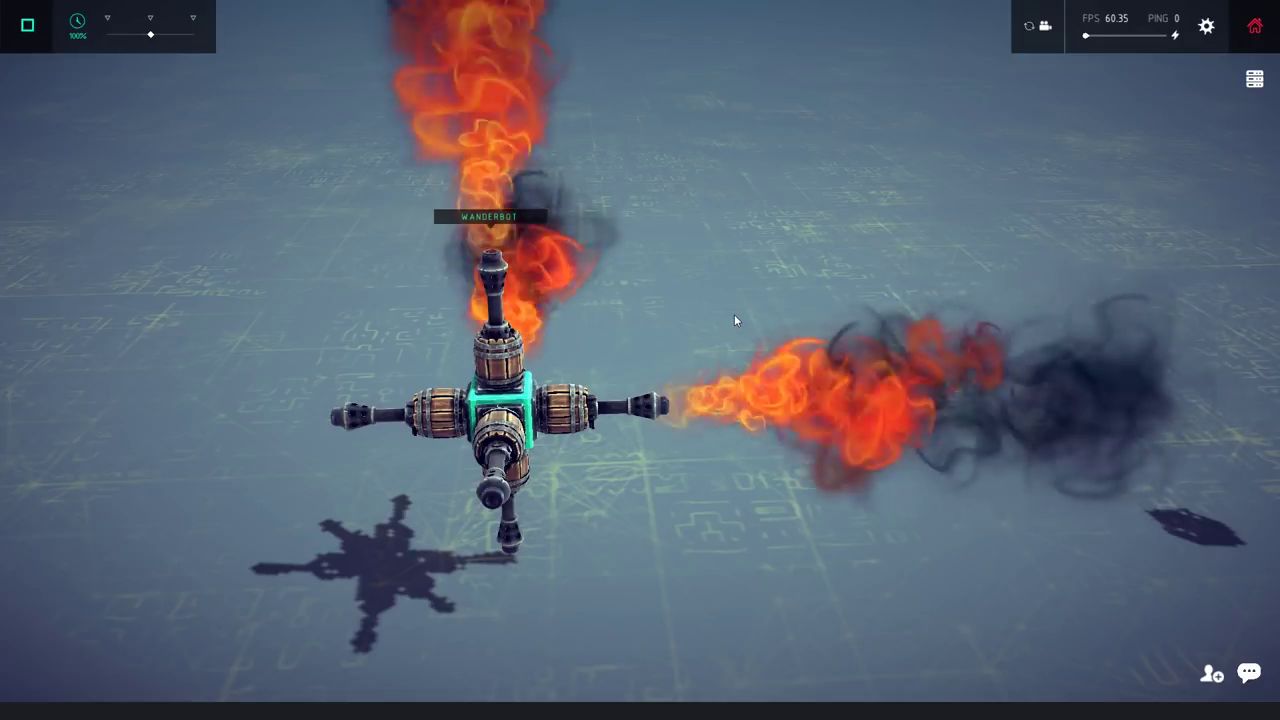
key(y)
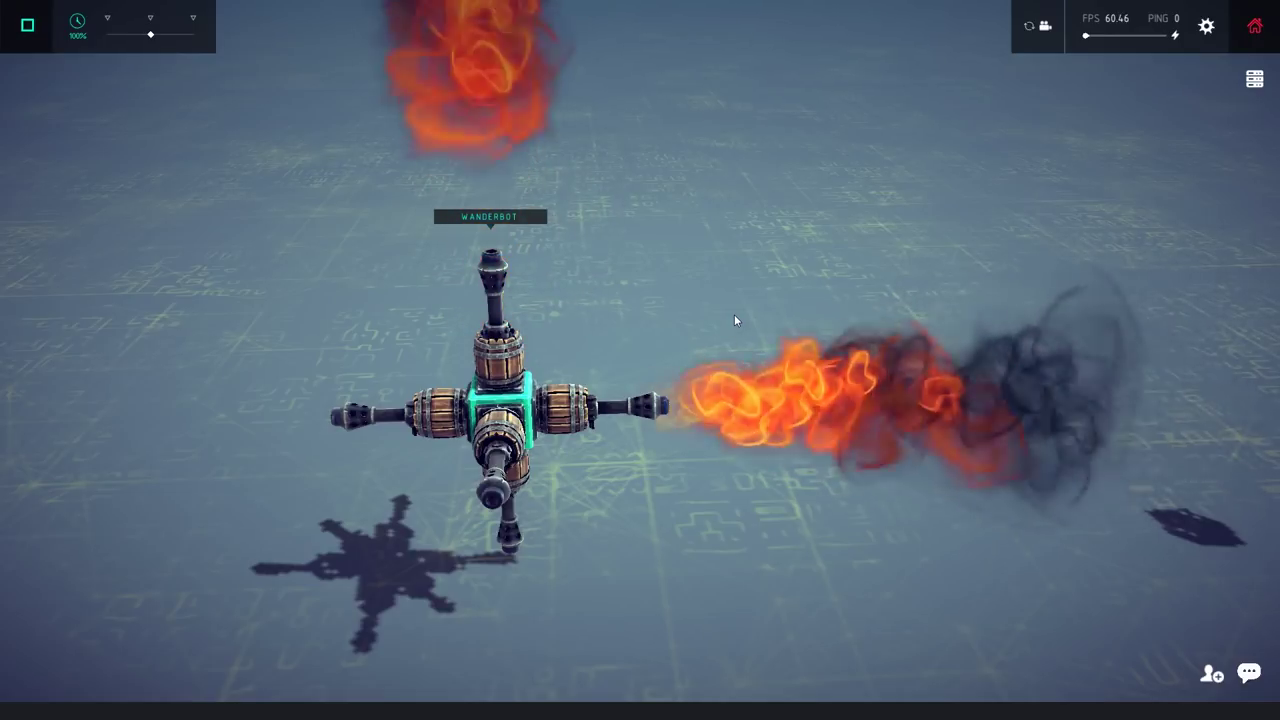
key(y)
key(space)
Step: Replace the core's flamethrowers with Vacuum Blocks
drag(734, 320, 897, 456)
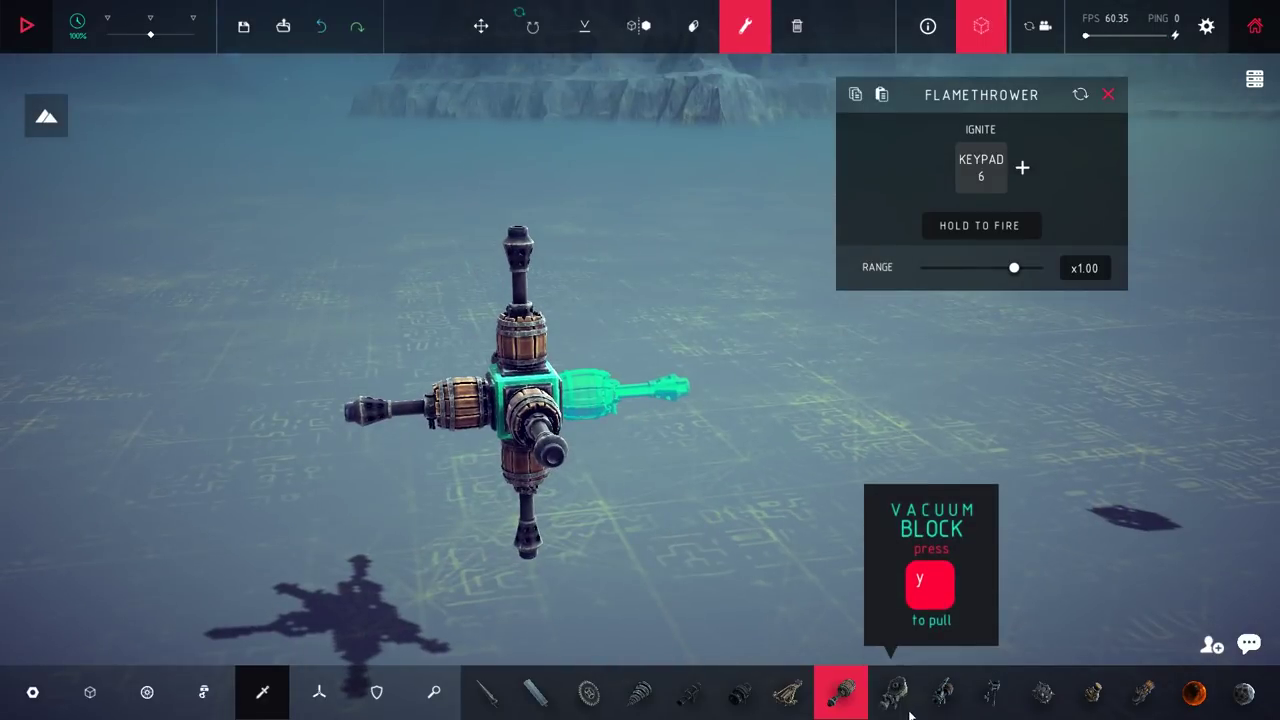
click(890, 692)
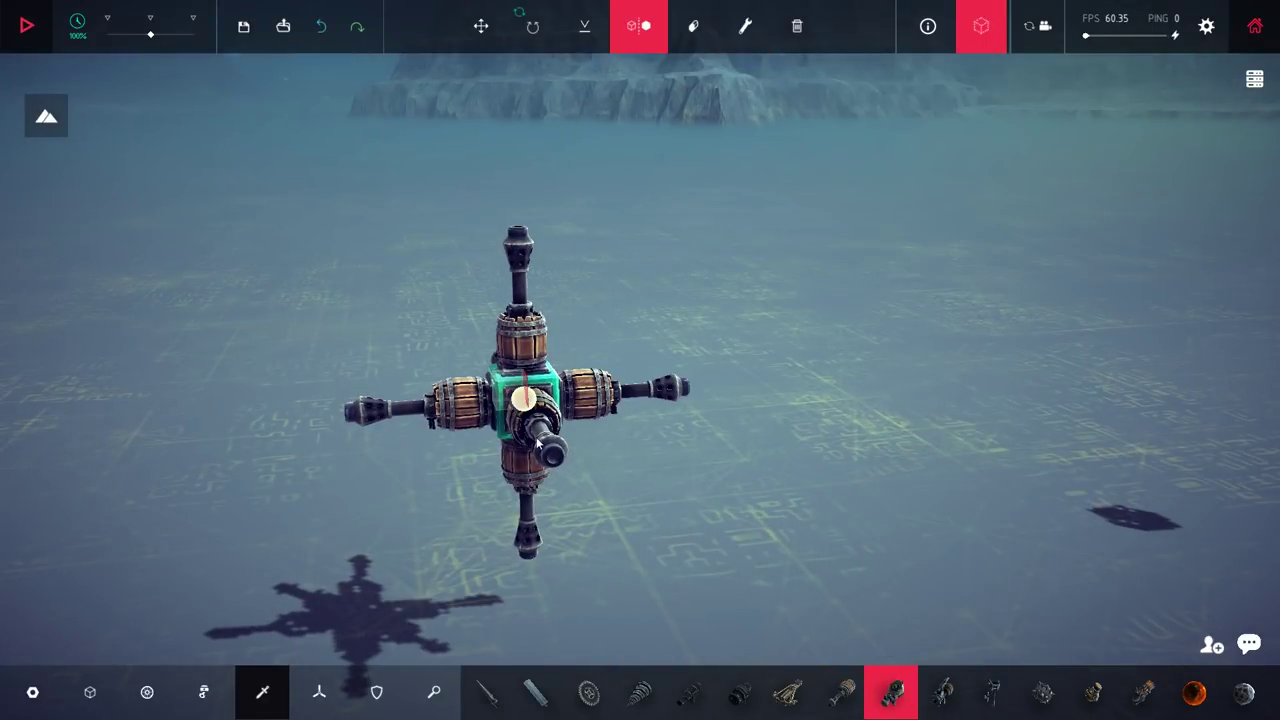
key(ctrl+z)
key(ctrl+z)
key(ctrl+z)
key(ctrl+z)
key(ctrl+y)
key(ctrl+y)
key(ctrl+y)
key(ctrl+y)
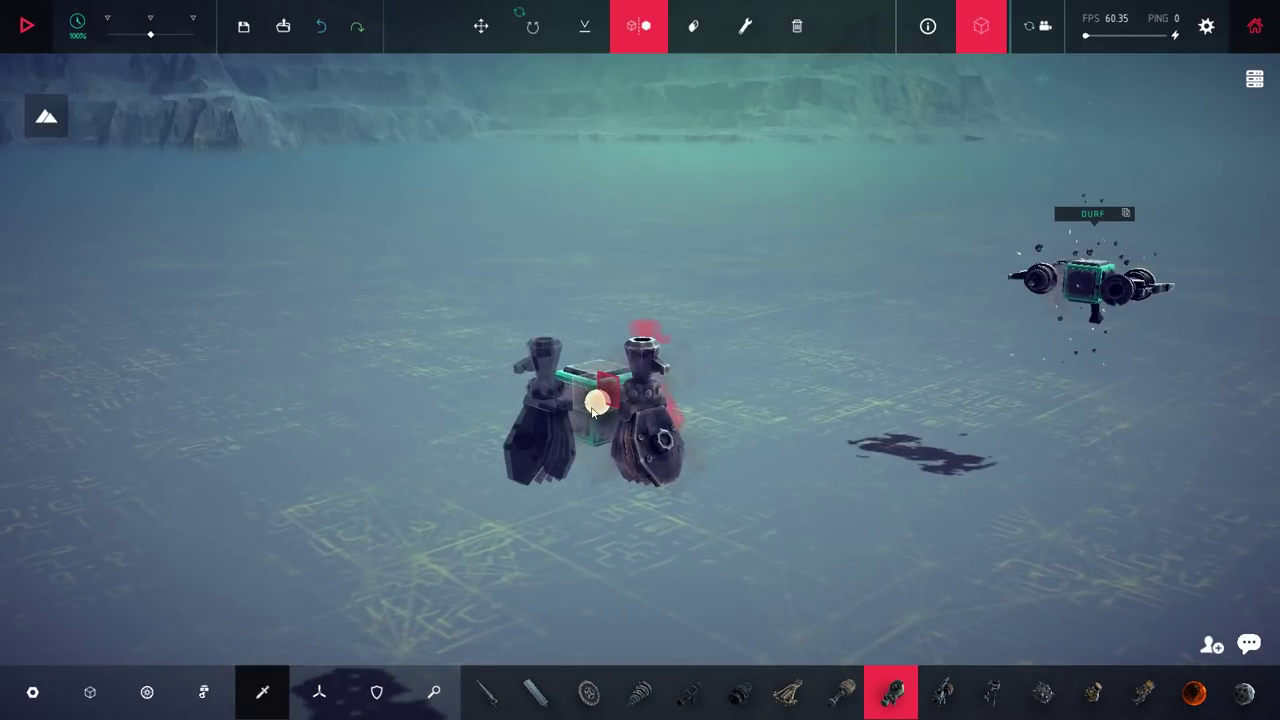
key(ctrl+z)
key(ctrl+y)
key(ctrl+y)
Step: Remove two more blocks to make the machine compact
drag(576, 422, 520, 414)
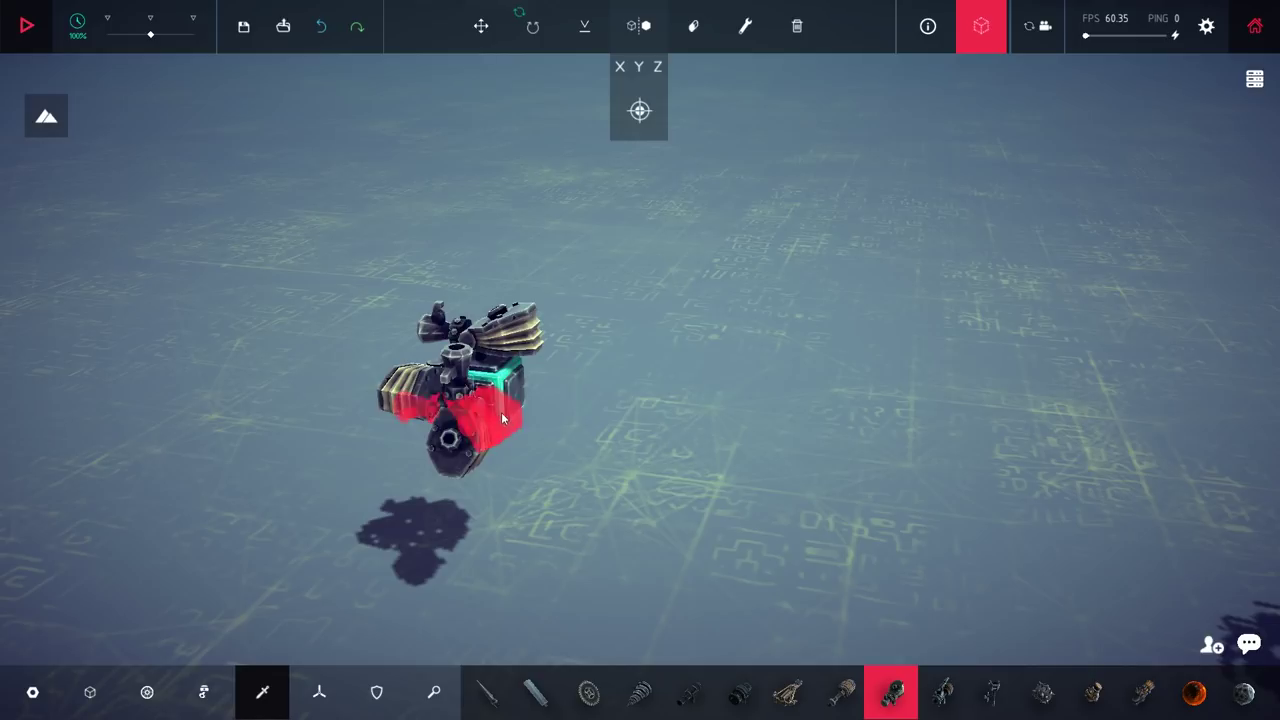
click(504, 418)
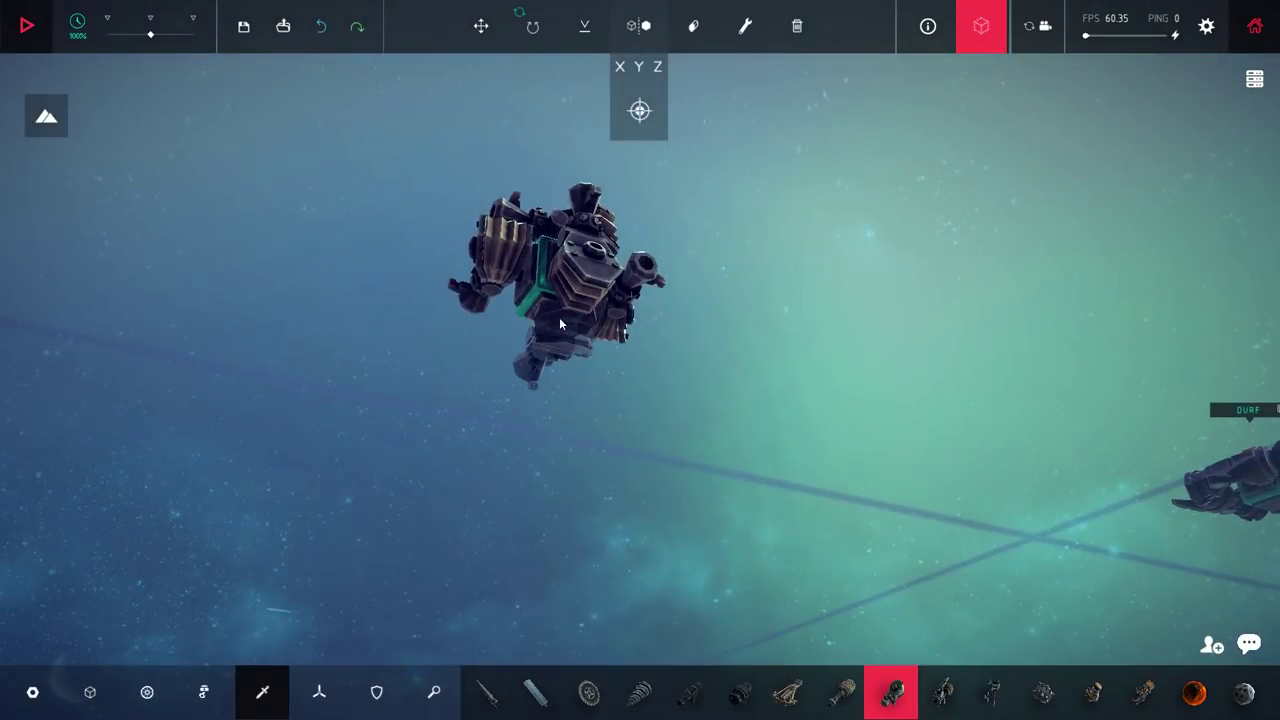
drag(559, 317, 684, 111)
click(702, 424)
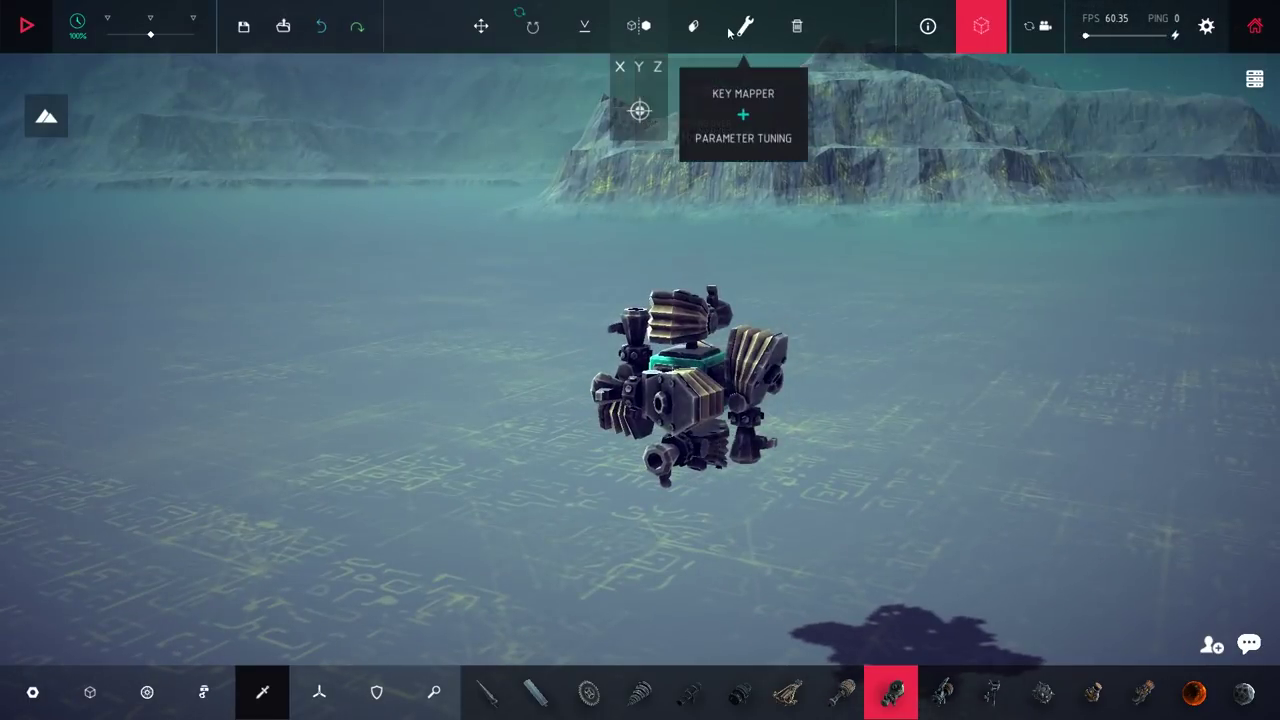
Step: Briefly fly the machine, undo it back to the core, and attach a shrapnel cannon
key(space)
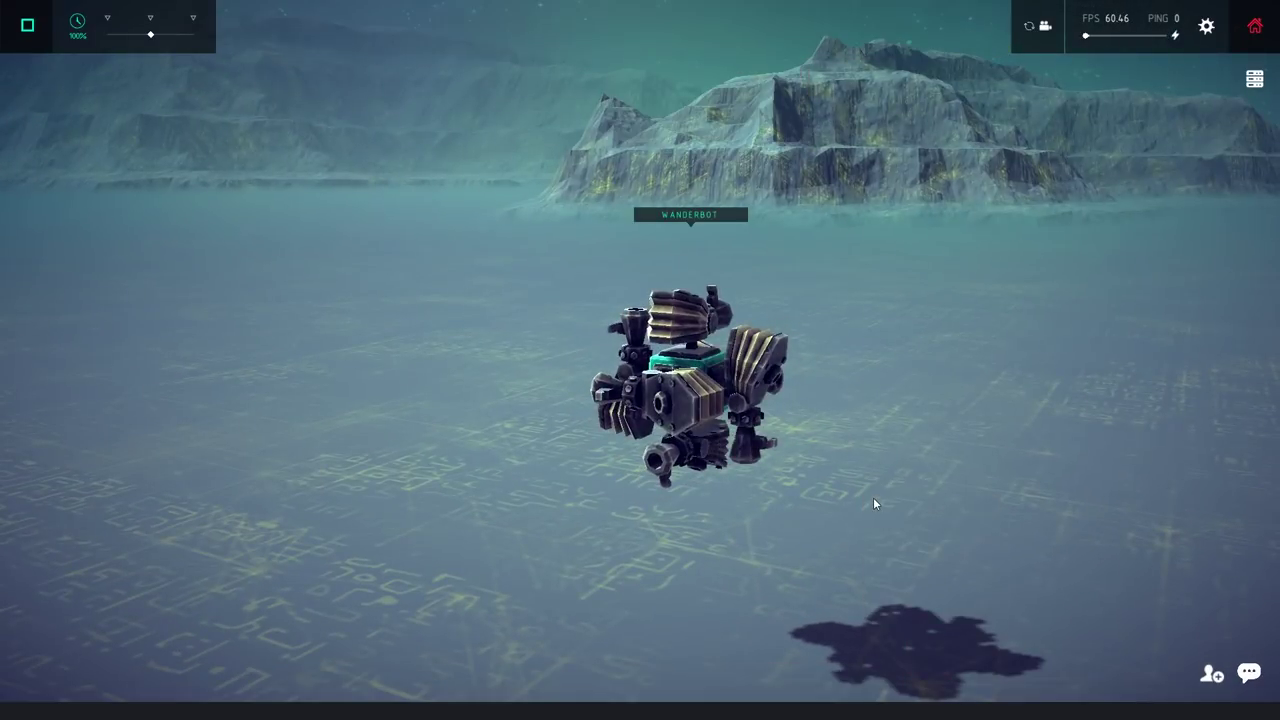
scroll(down, 3)
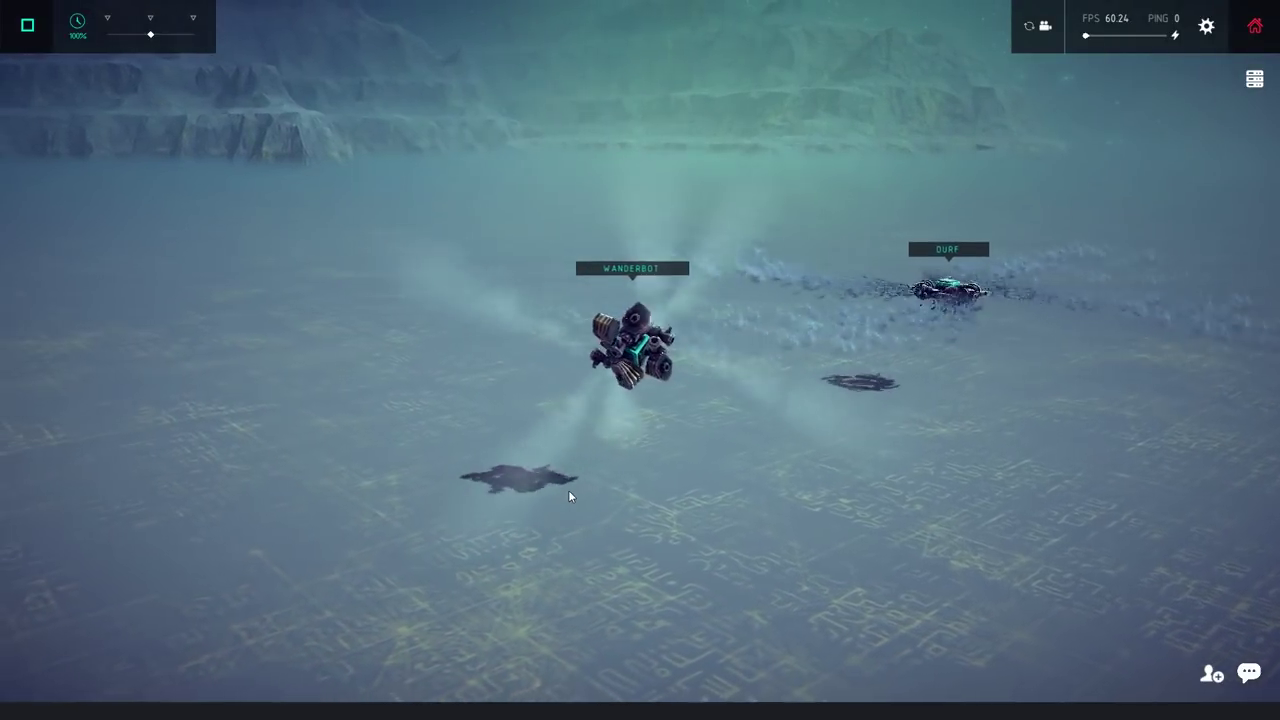
key(space)
scroll(up, 3)
key(ctrl+z)
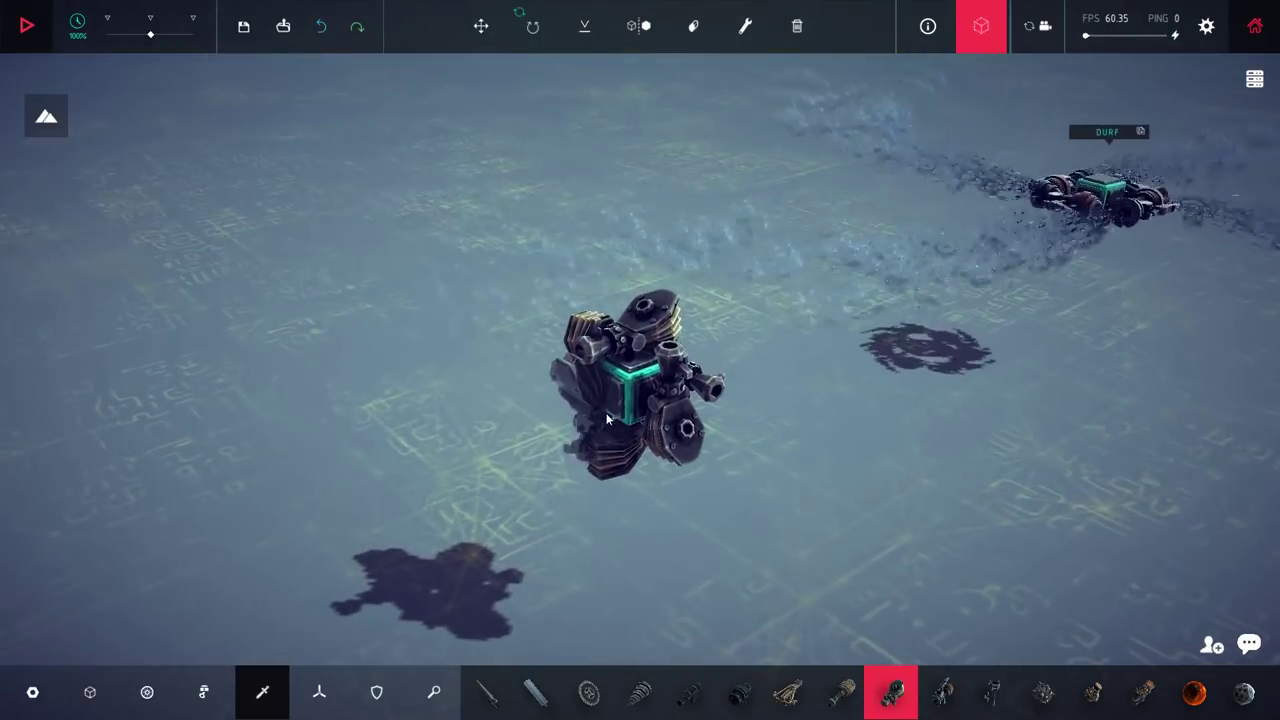
key(ctrl+z)
key(ctrl+z)
key(ctrl+z)
key(ctrl+z)
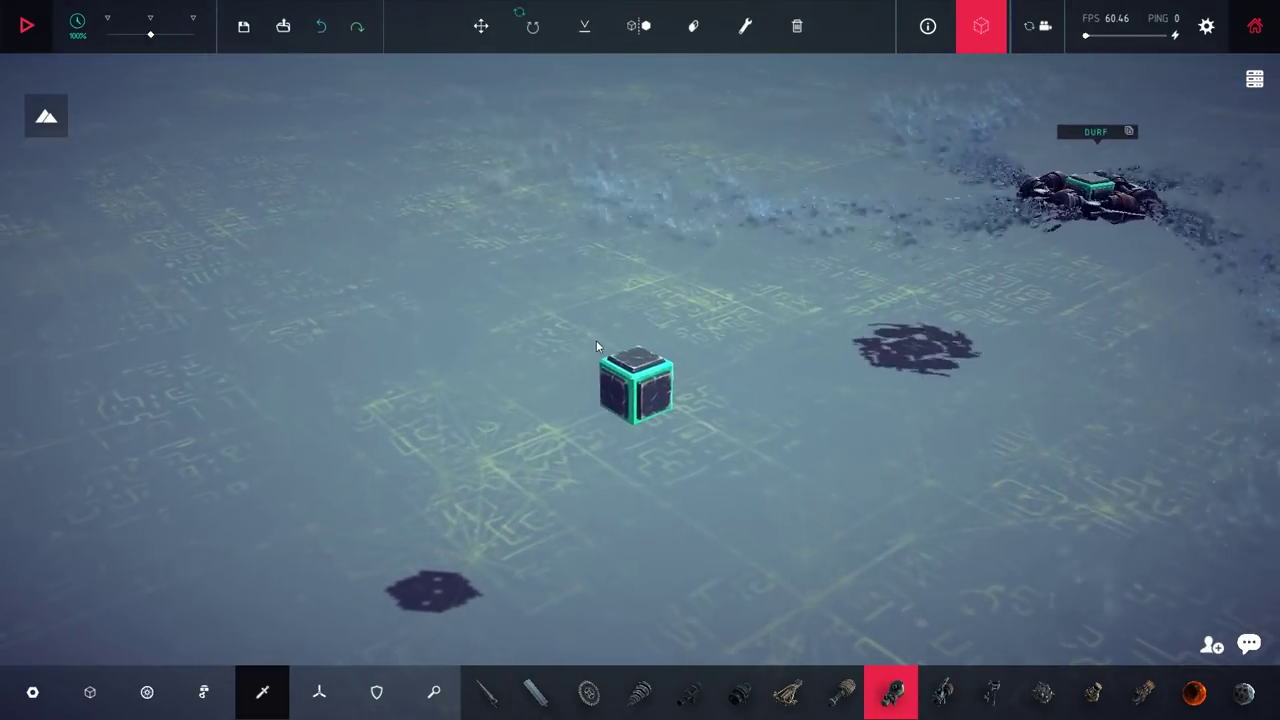
scroll(up, 3)
click(738, 692)
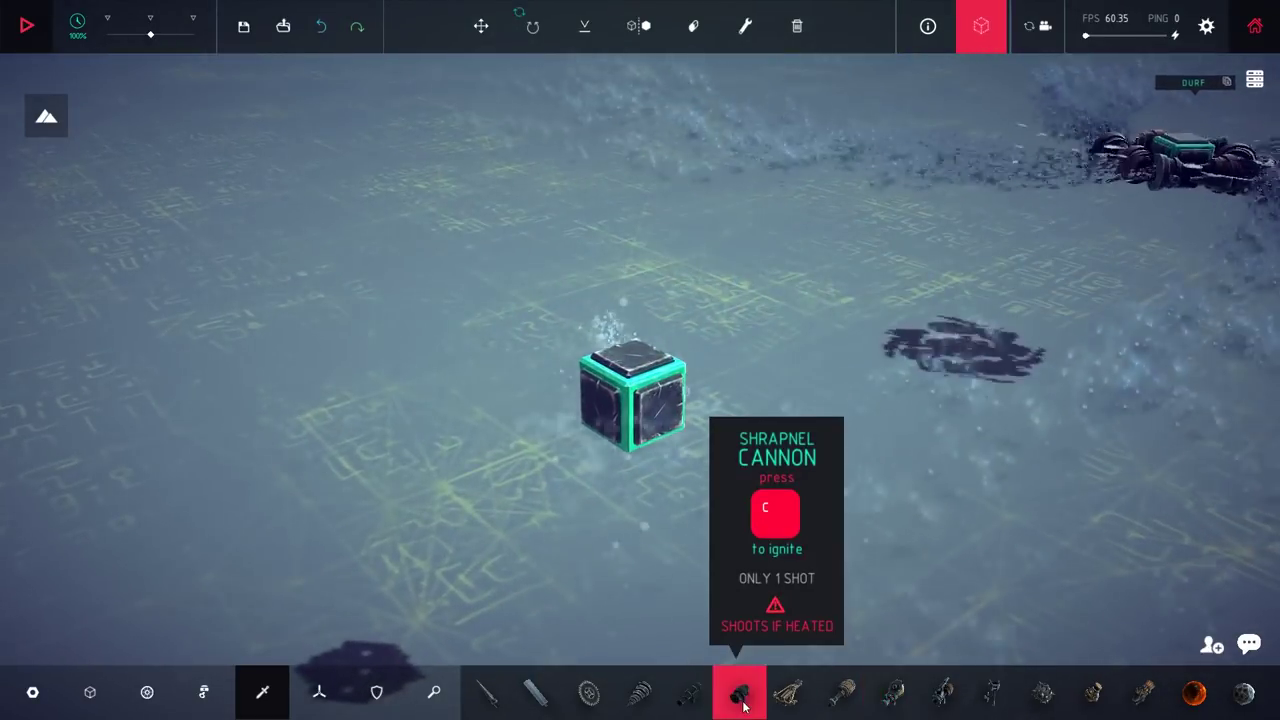
click(633, 360)
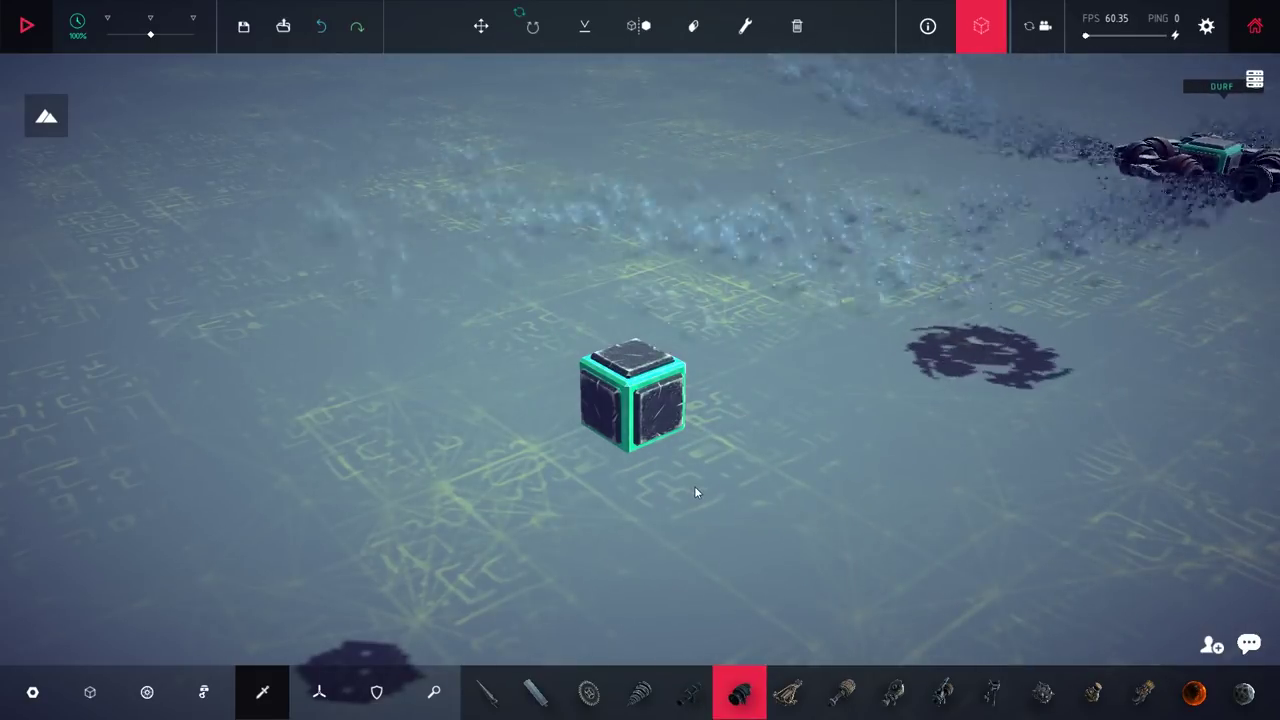
Step: Place eight small wooden blocks around the core, building out a symmetric H
click(90, 692)
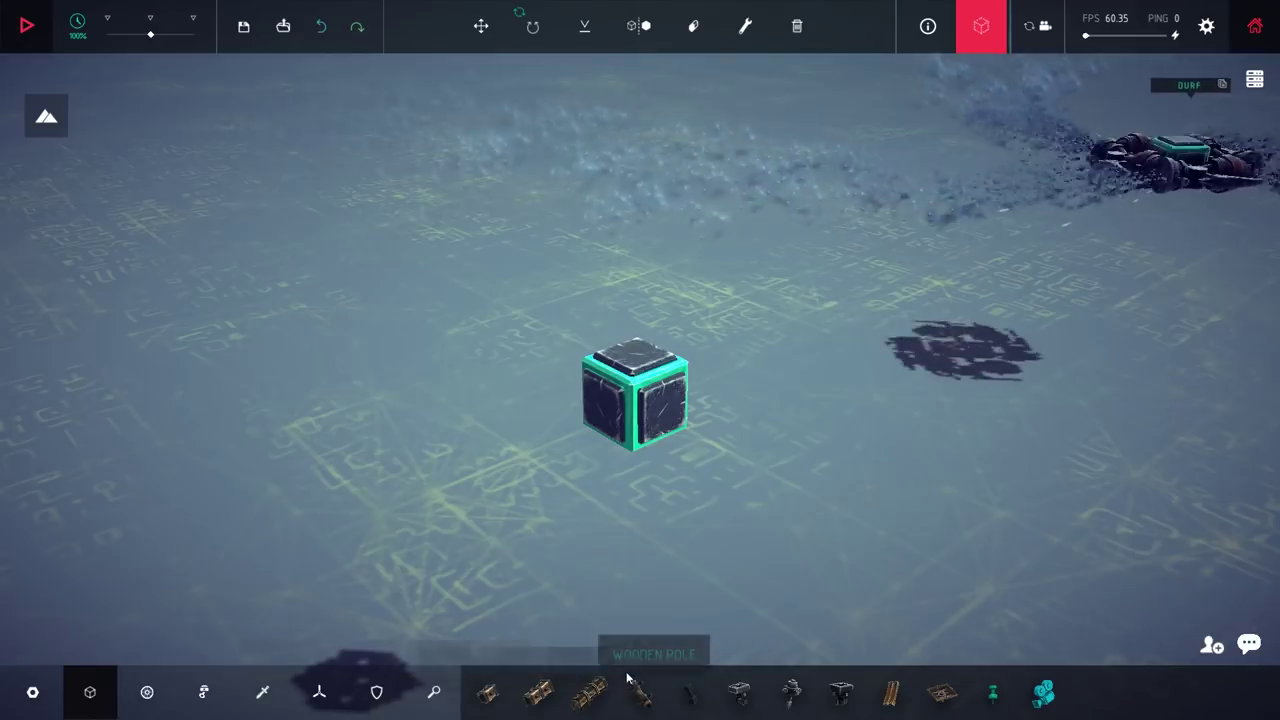
click(633, 340)
click(700, 360)
drag(900, 400, 700, 400)
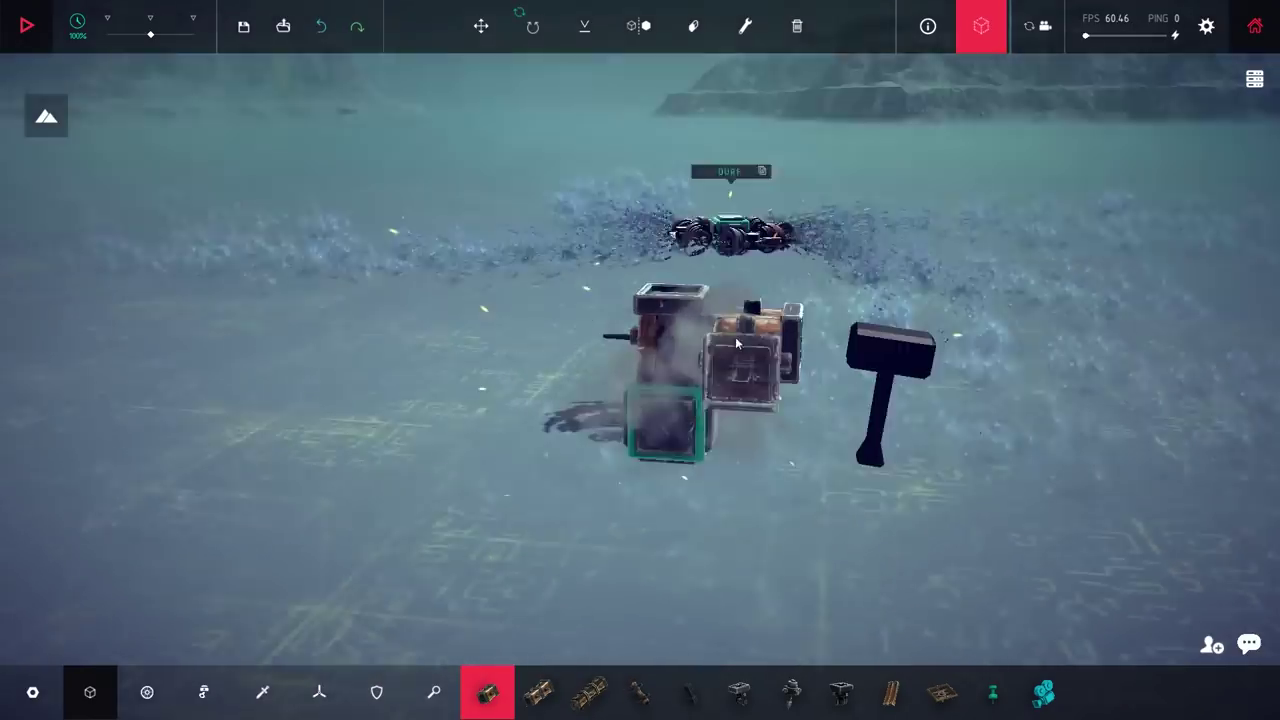
click(620, 340)
click(665, 348)
drag(900, 450, 700, 250)
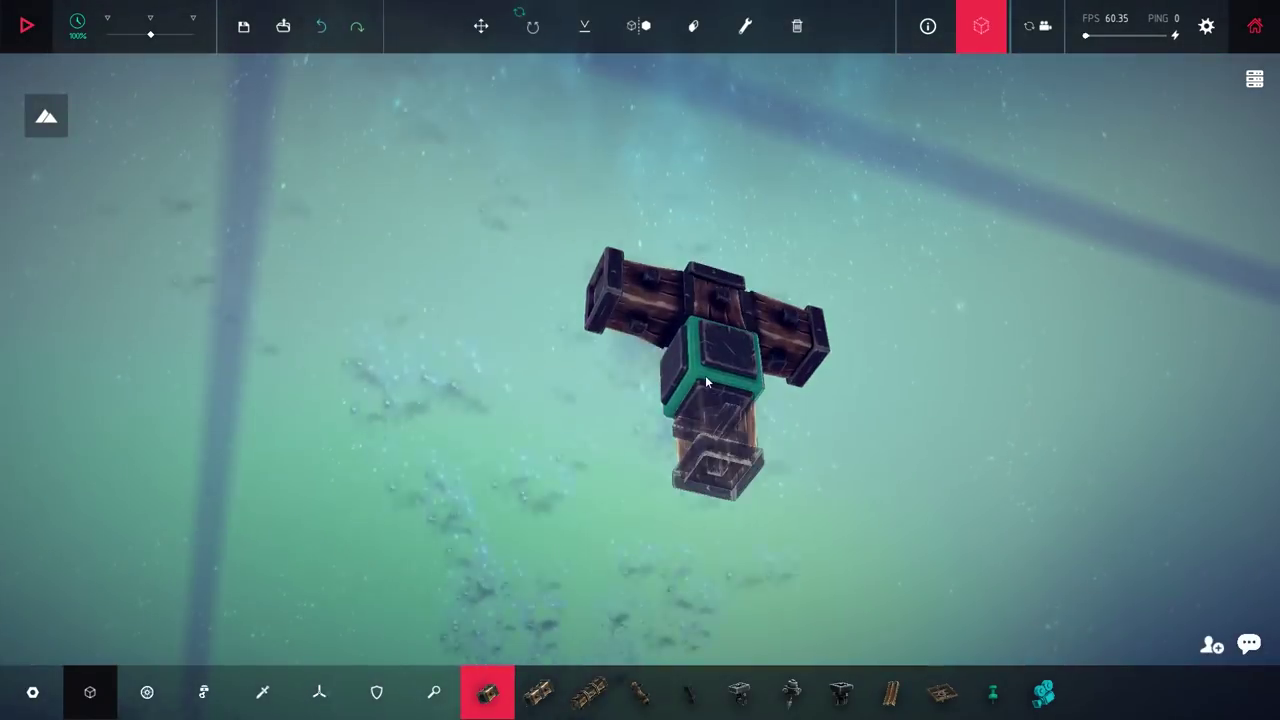
click(700, 375)
click(676, 418)
drag(900, 450, 700, 300)
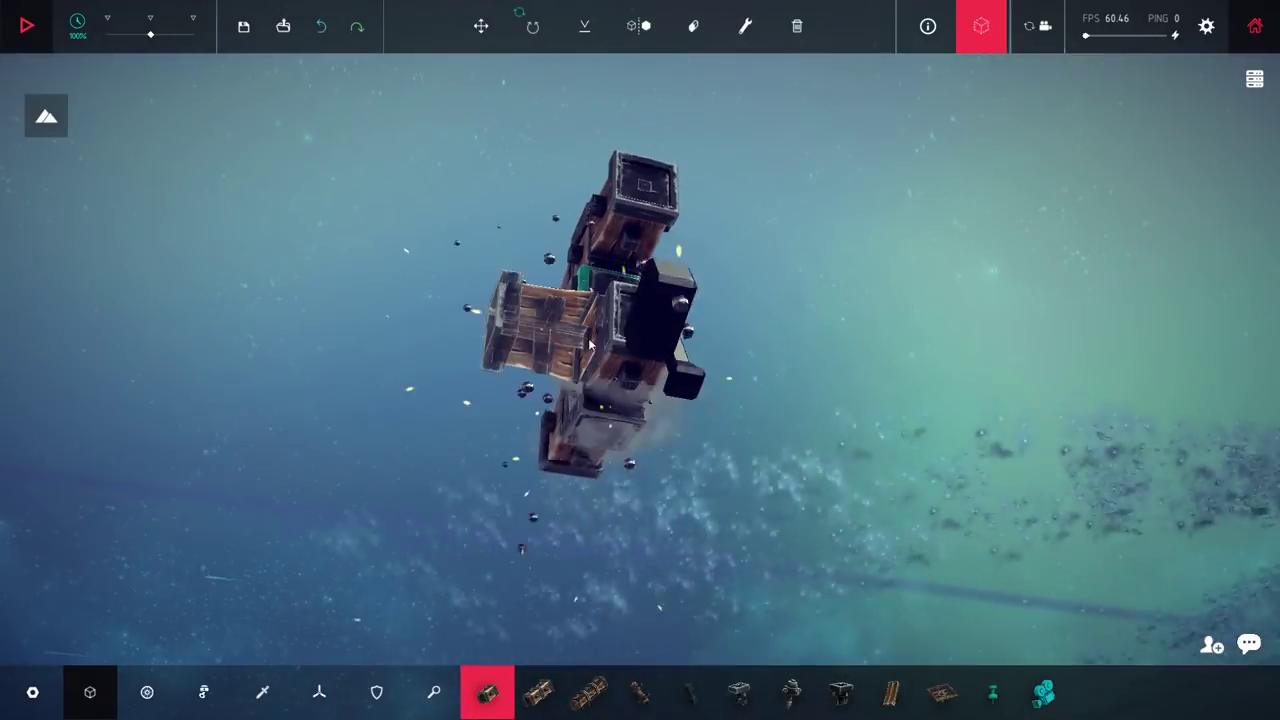
click(690, 300)
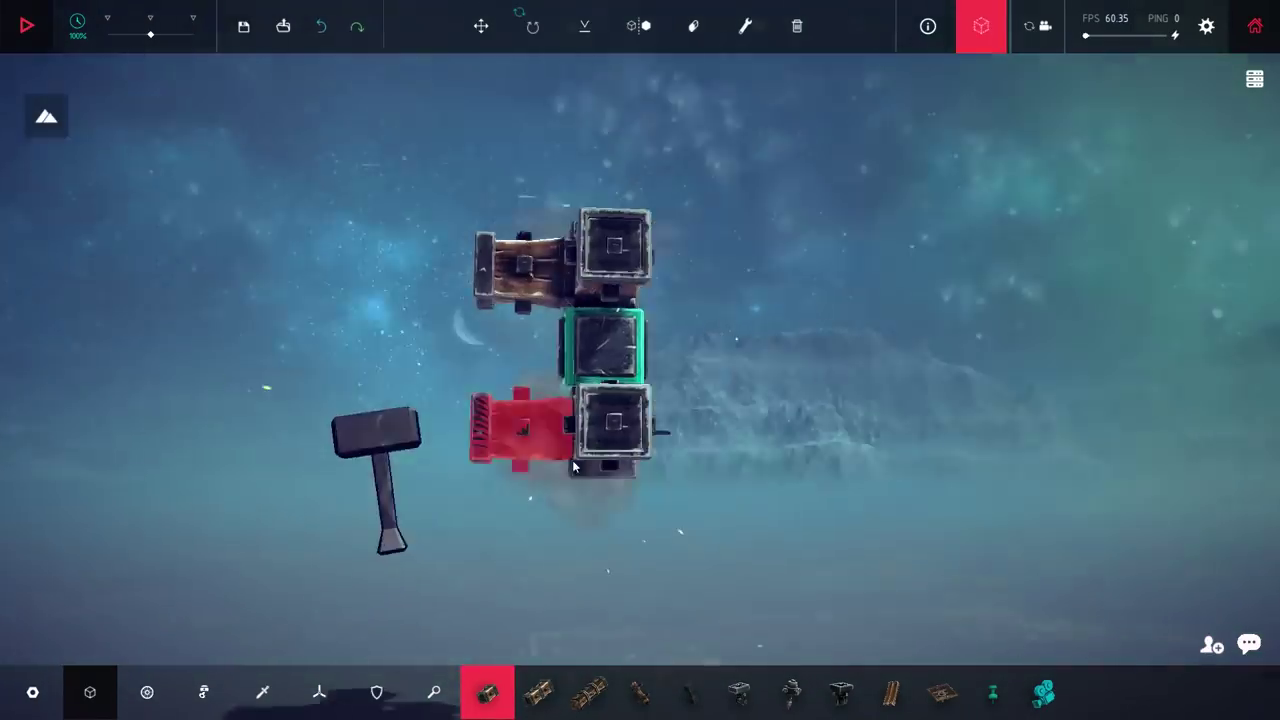
click(593, 293)
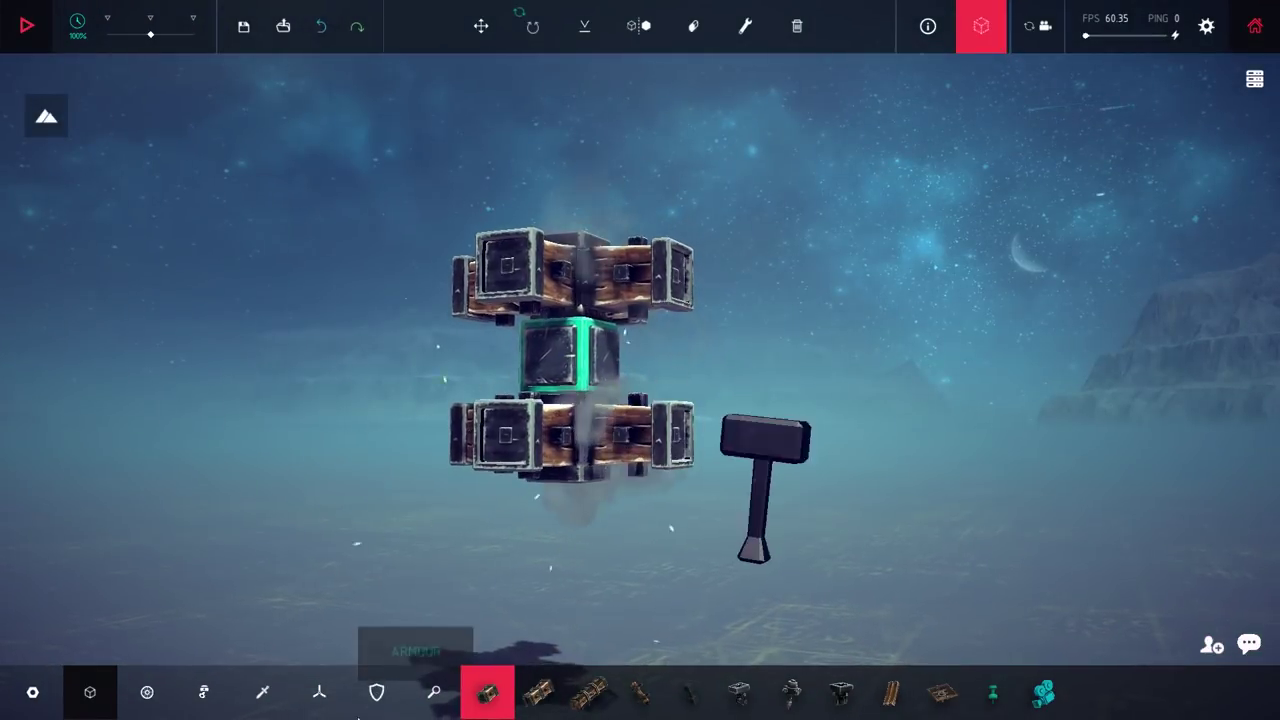
Step: Select the shrapnel cannon from Weaponry and preview its placement on the frame
click(262, 692)
click(739, 692)
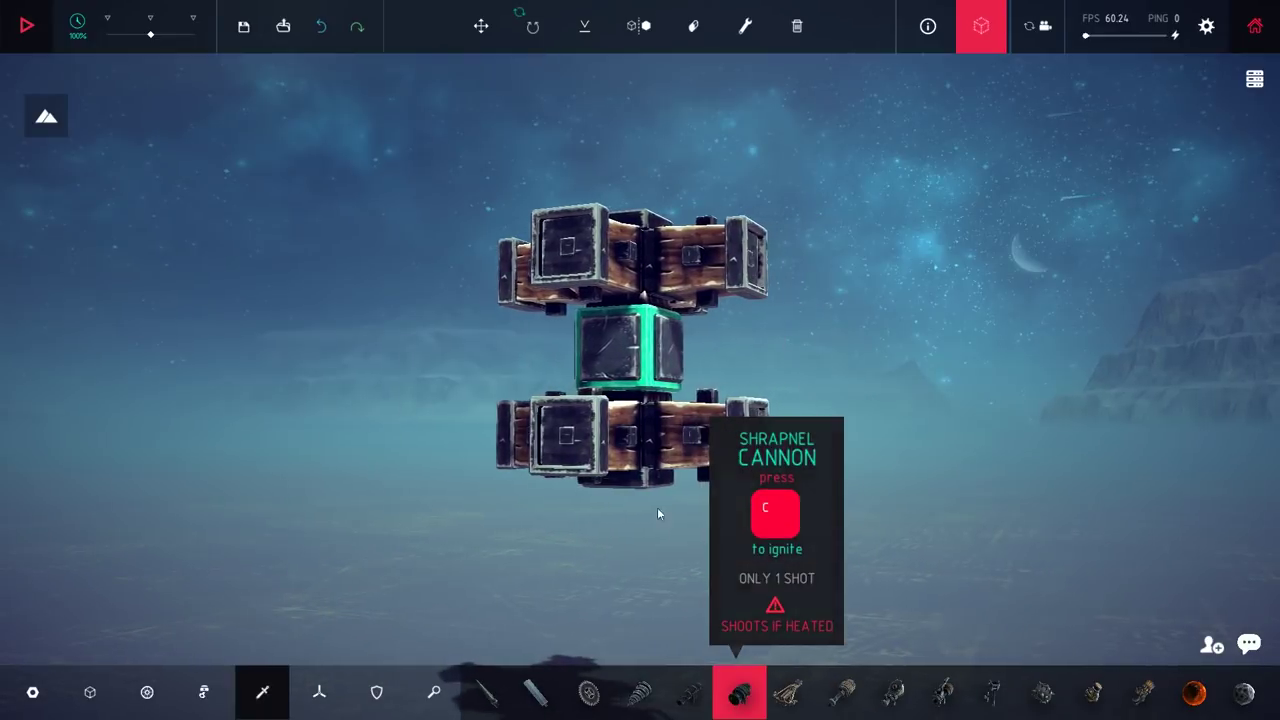
drag(750, 400, 600, 300)
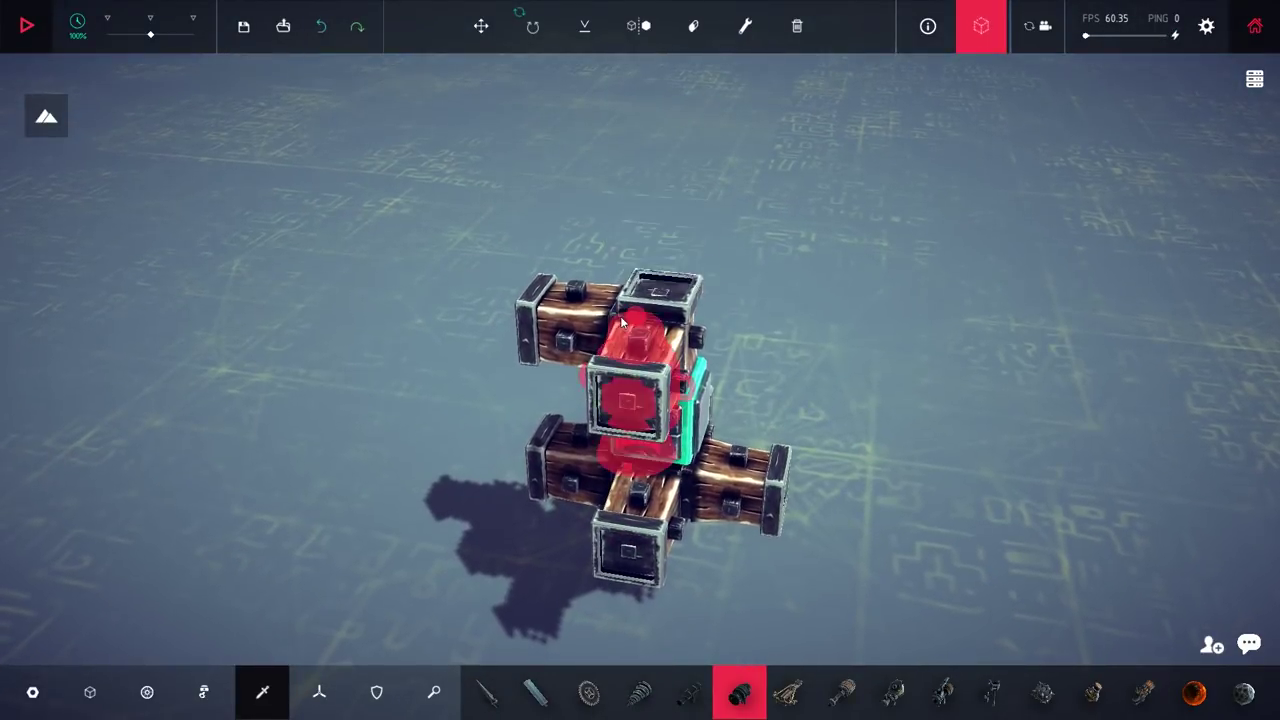
Step: Undo the wooden frame back to the core block and browse the weapon parts
drag(702, 289, 612, 483)
key(ctrl+z)
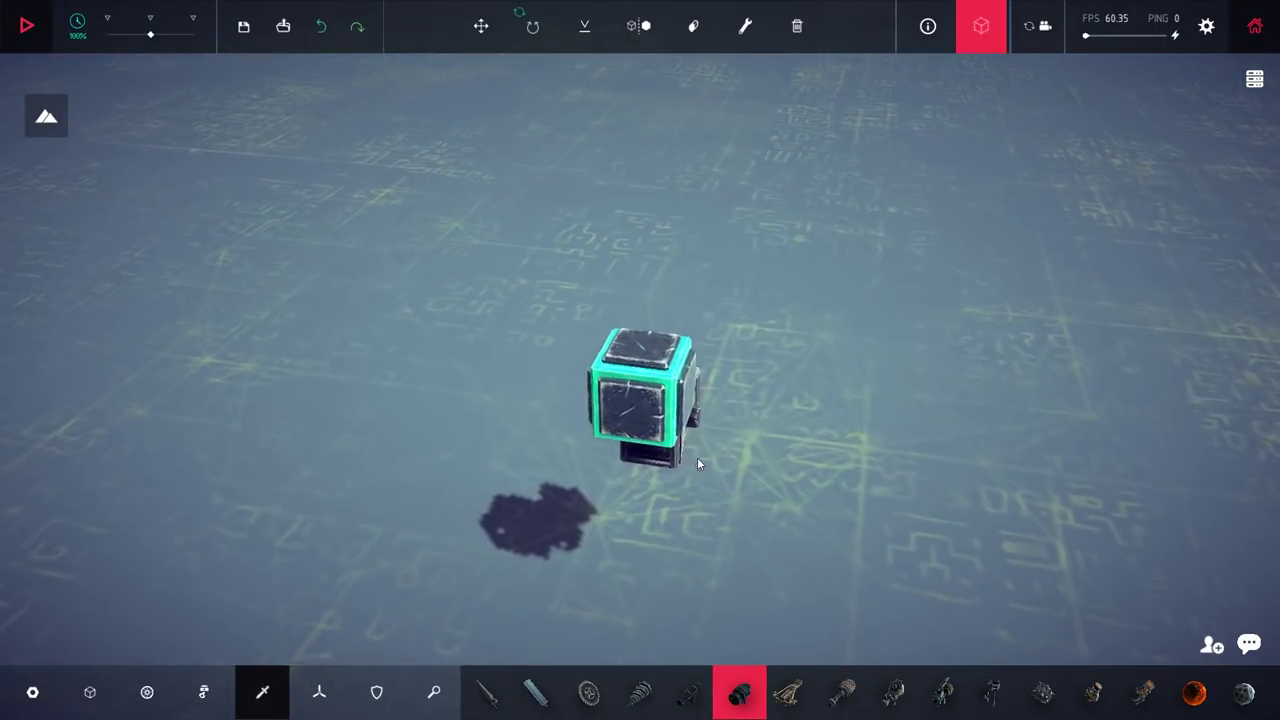
drag(662, 477, 656, 300)
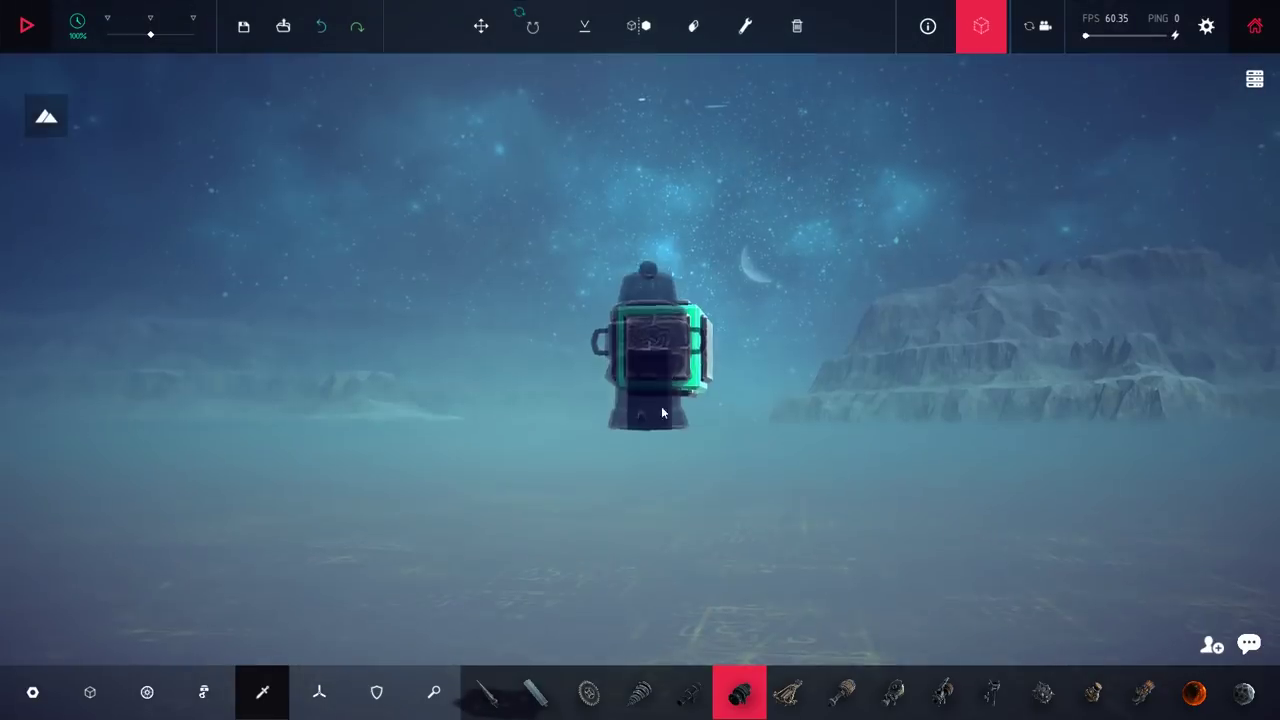
click(89, 692)
drag(608, 500, 608, 600)
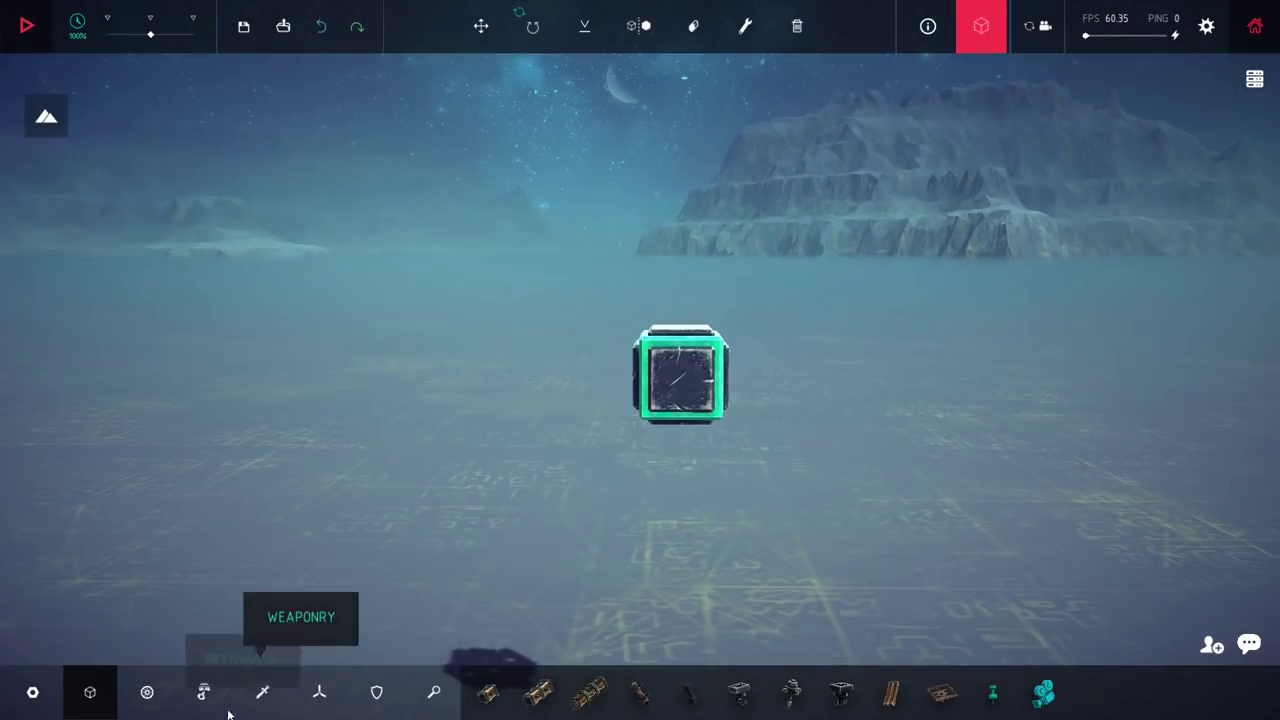
click(263, 692)
click(739, 692)
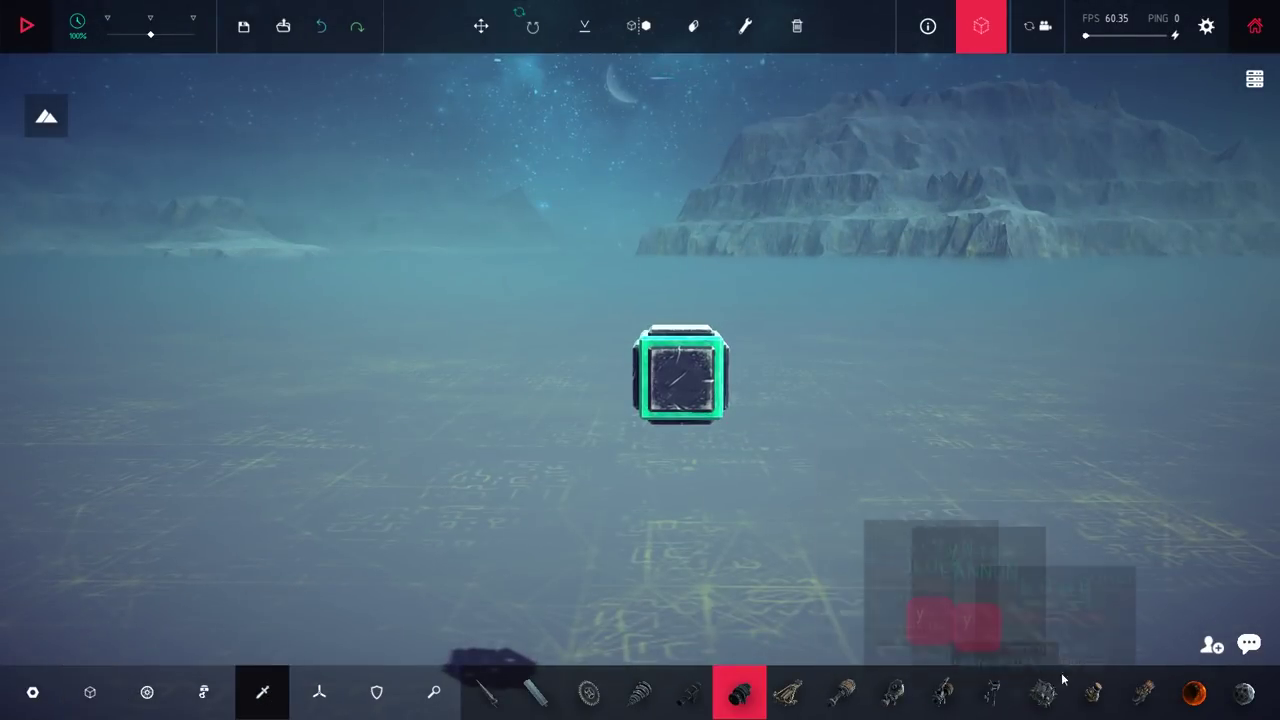
click(1144, 692)
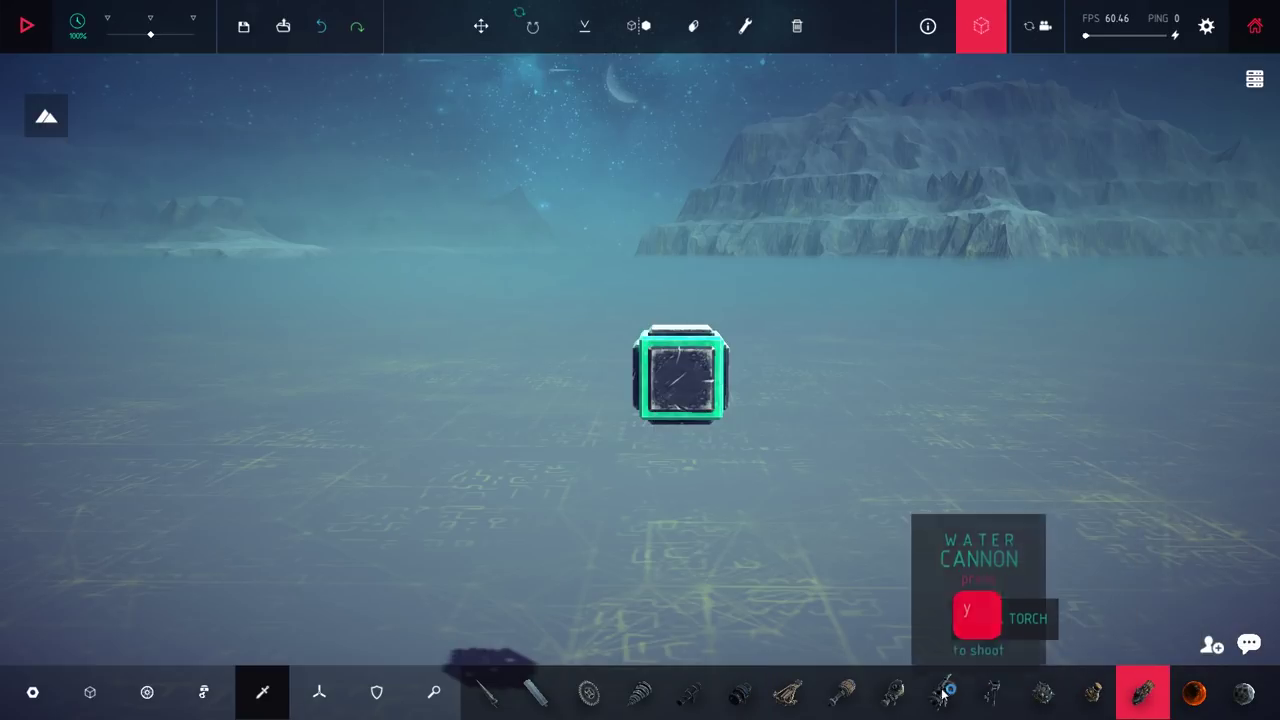
Step: Mount Water Cannons on opposite sides of the core block
click(941, 692)
drag(680, 370, 813, 510)
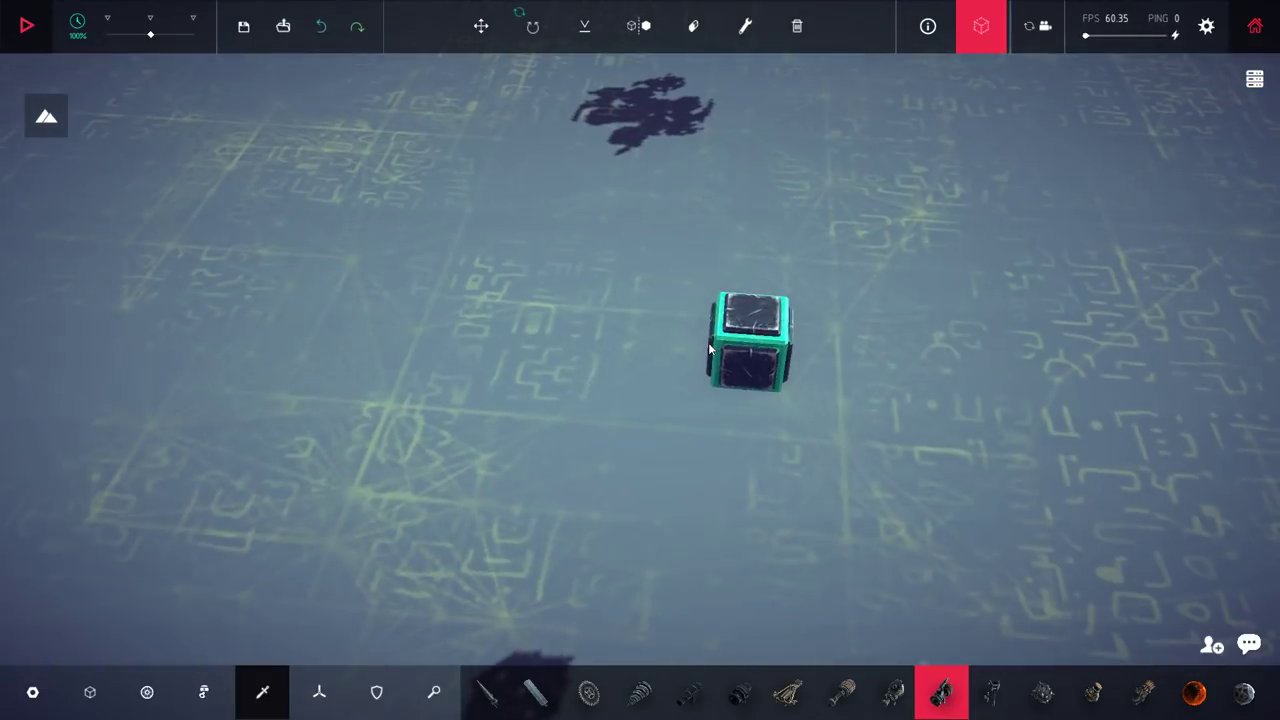
click(737, 358)
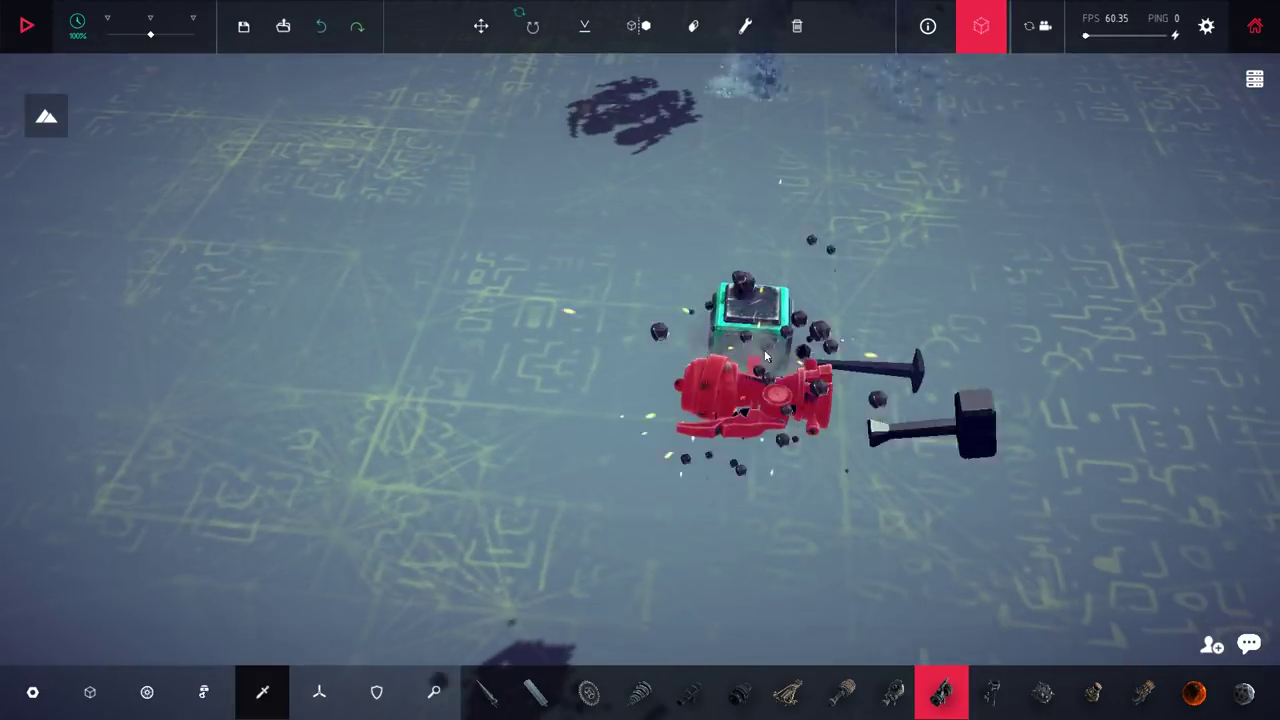
drag(737, 358, 639, 393)
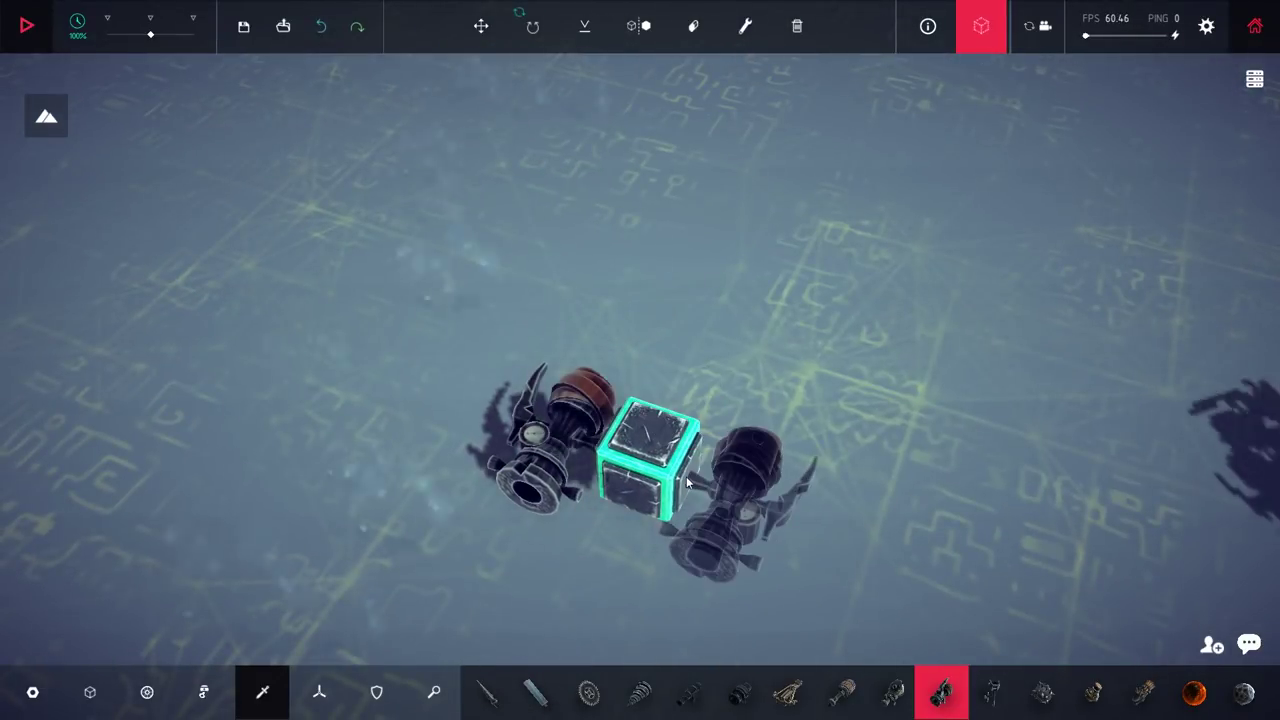
drag(687, 482, 764, 316)
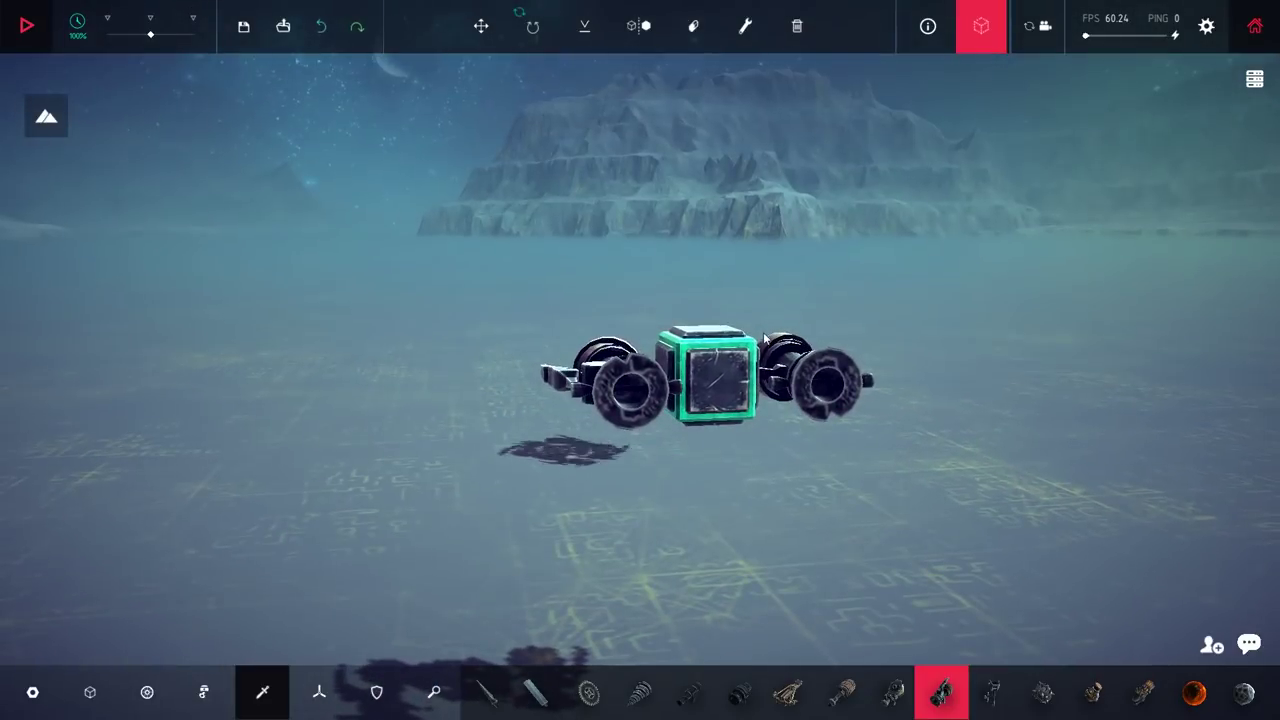
scroll(down, 3)
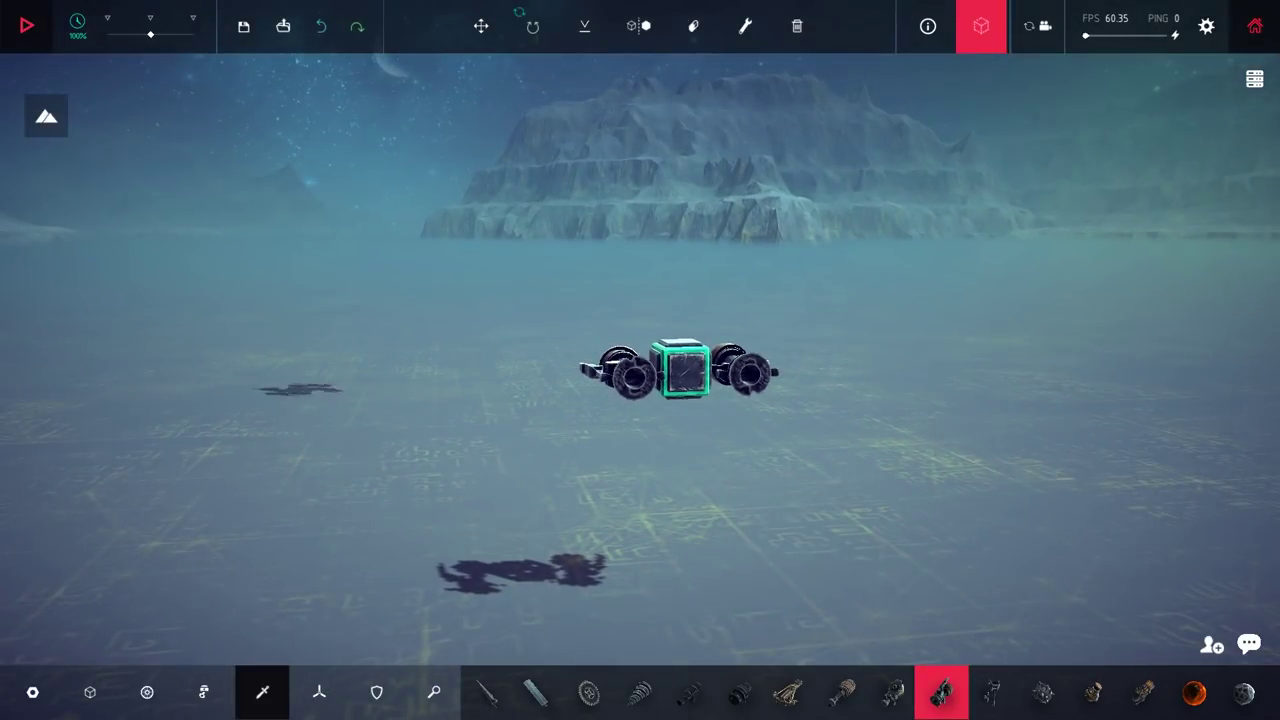
drag(726, 370, 773, 479)
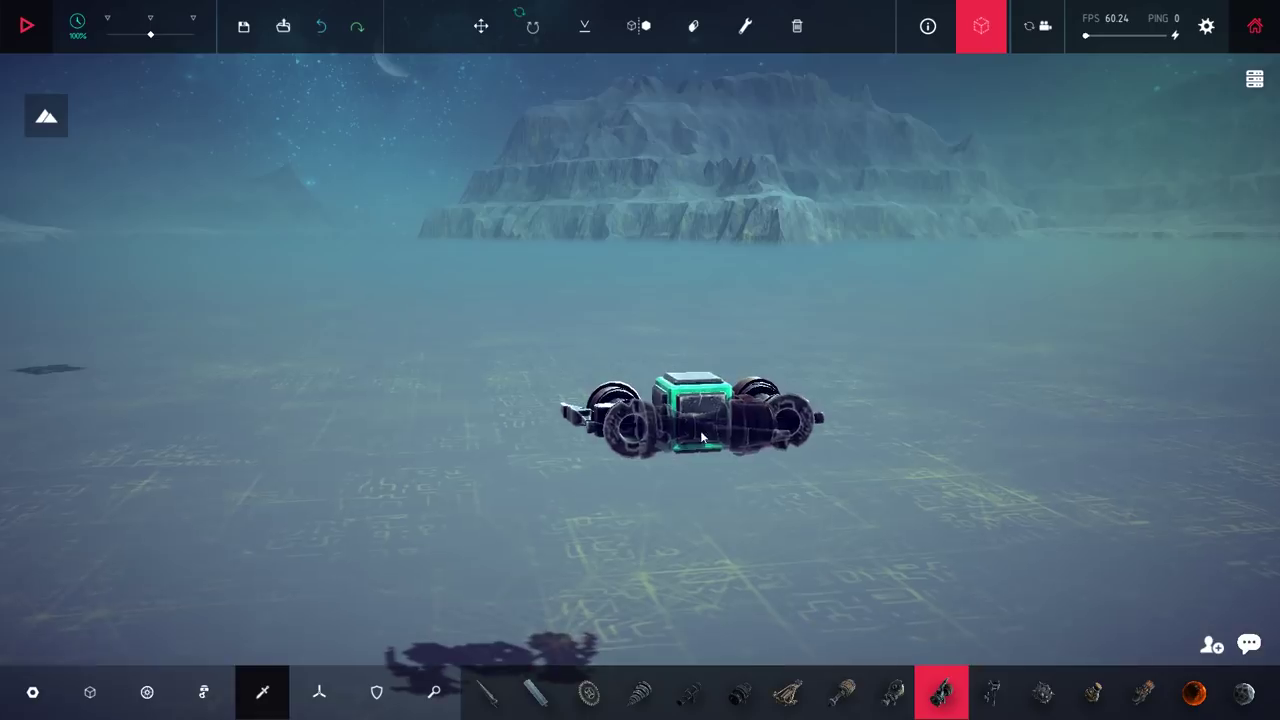
key(space)
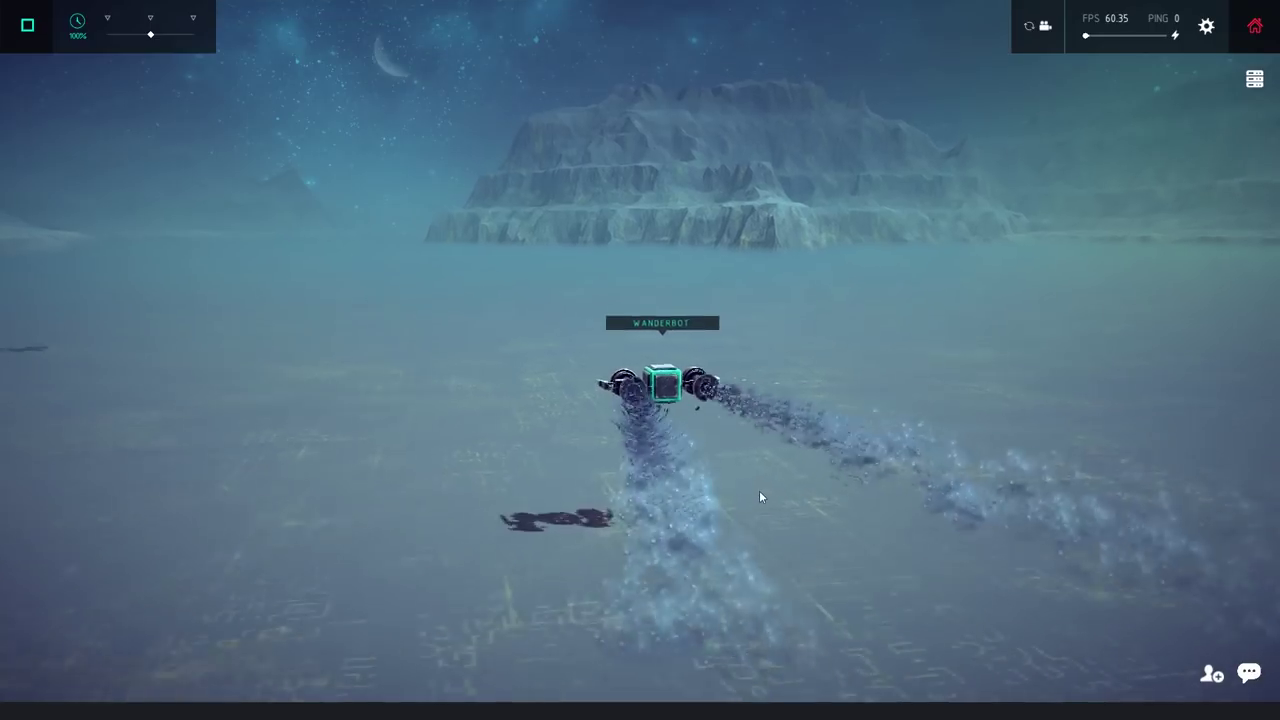
scroll(down, 3)
drag(768, 548, 1035, 495)
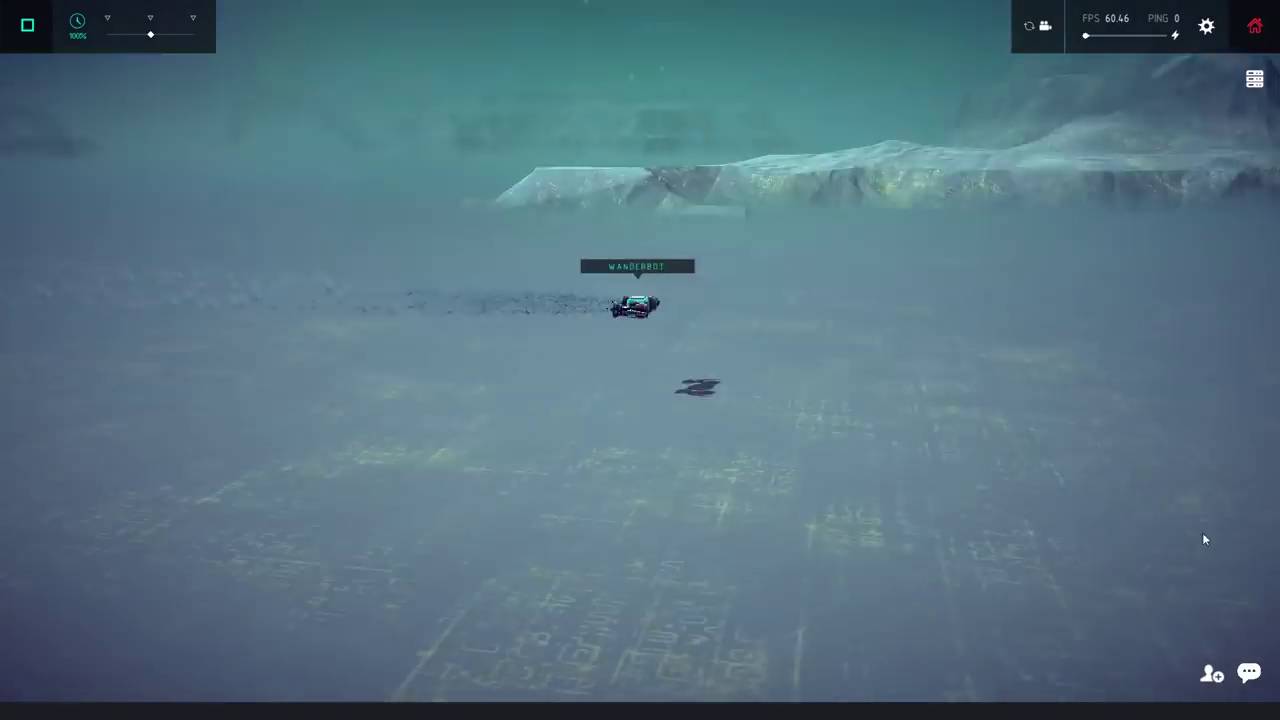
key(space)
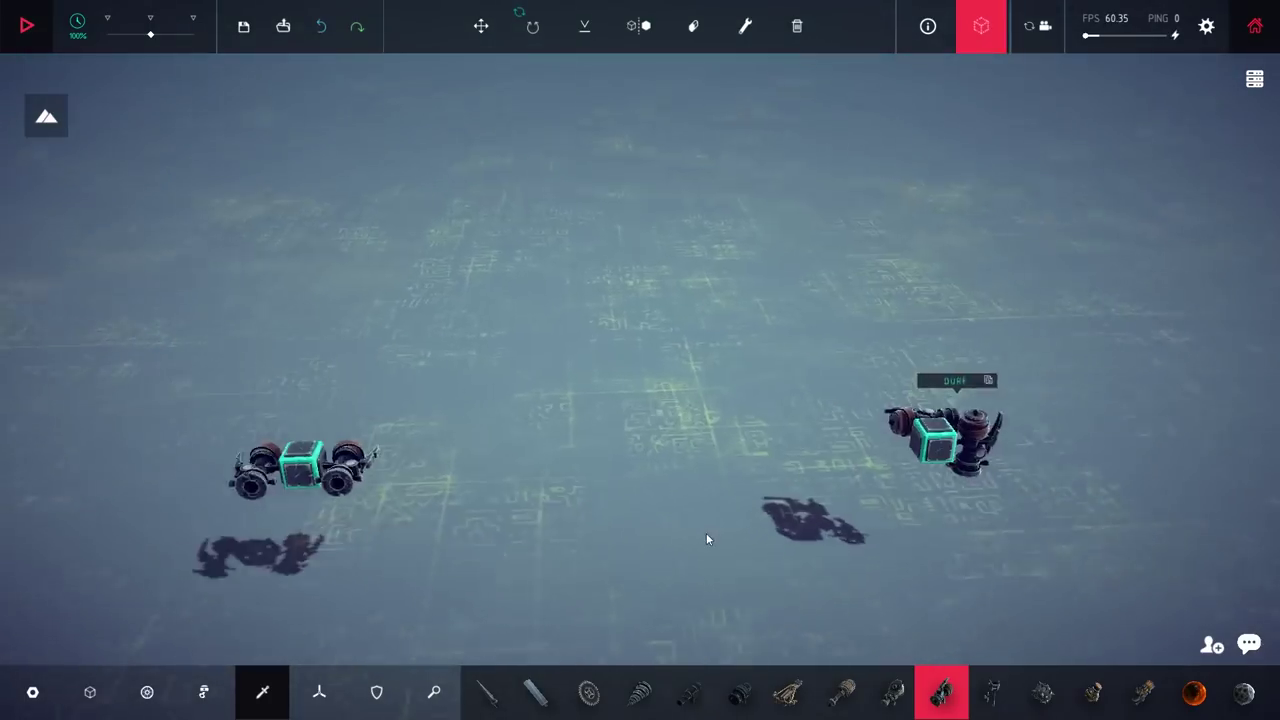
scroll(up, 3)
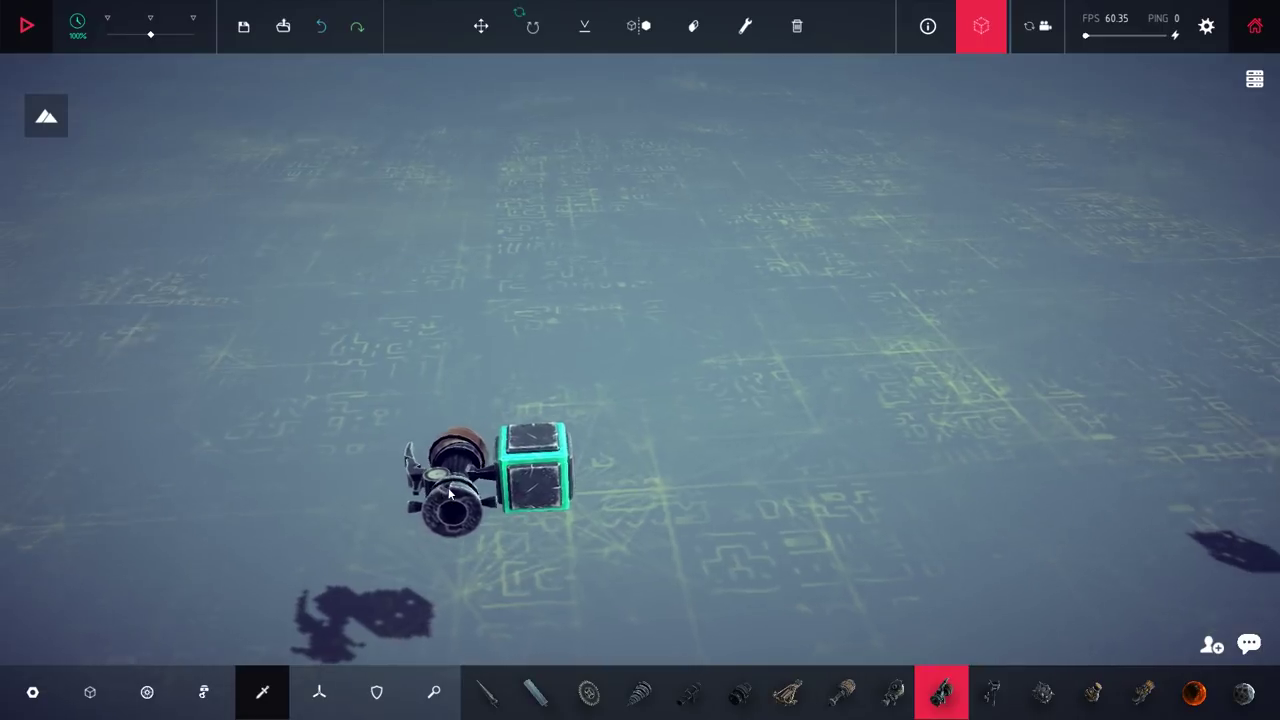
Step: Restore the long log chain and add log blocks forming a T-shaped crossbar at its end
drag(443, 483, 972, 459)
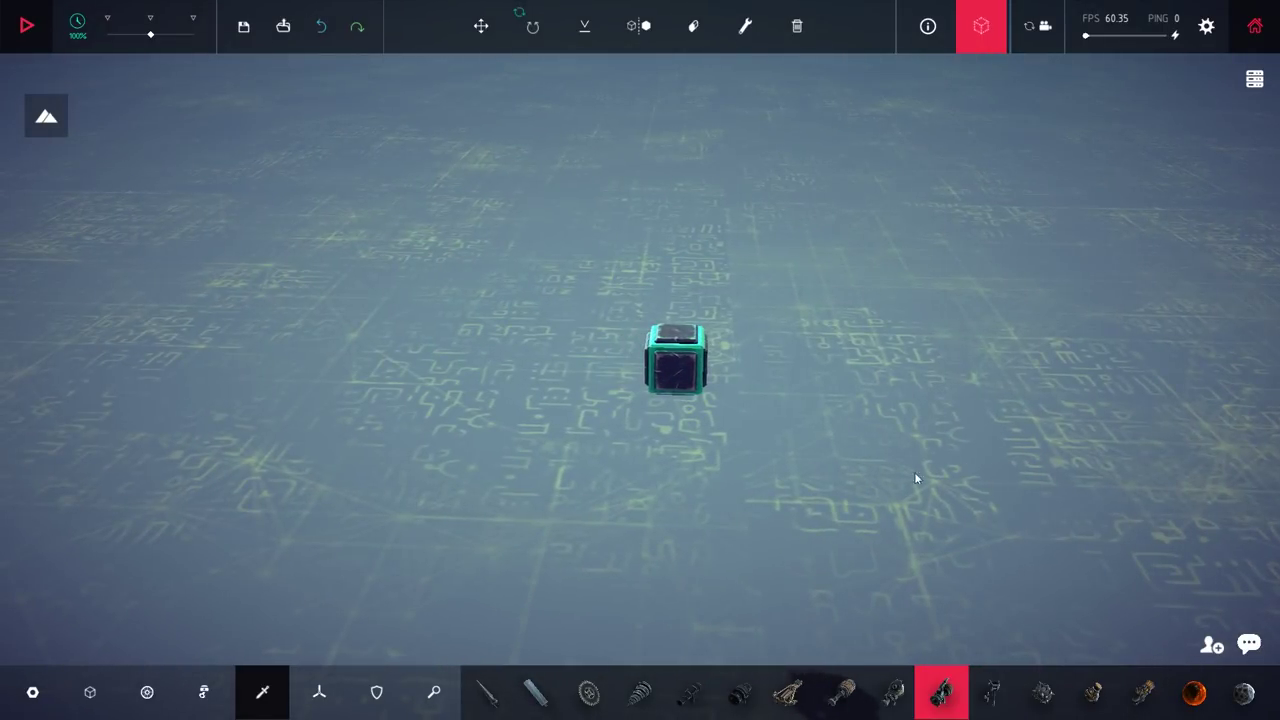
click(89, 692)
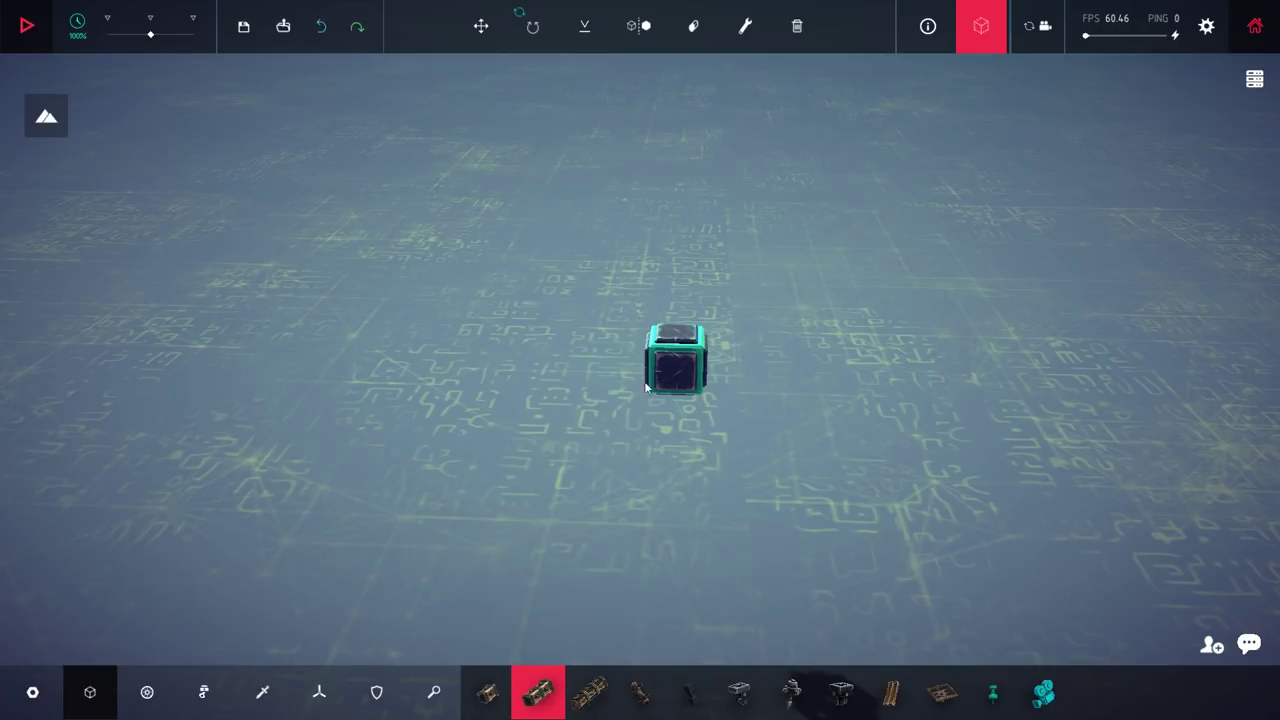
key(ctrl+z)
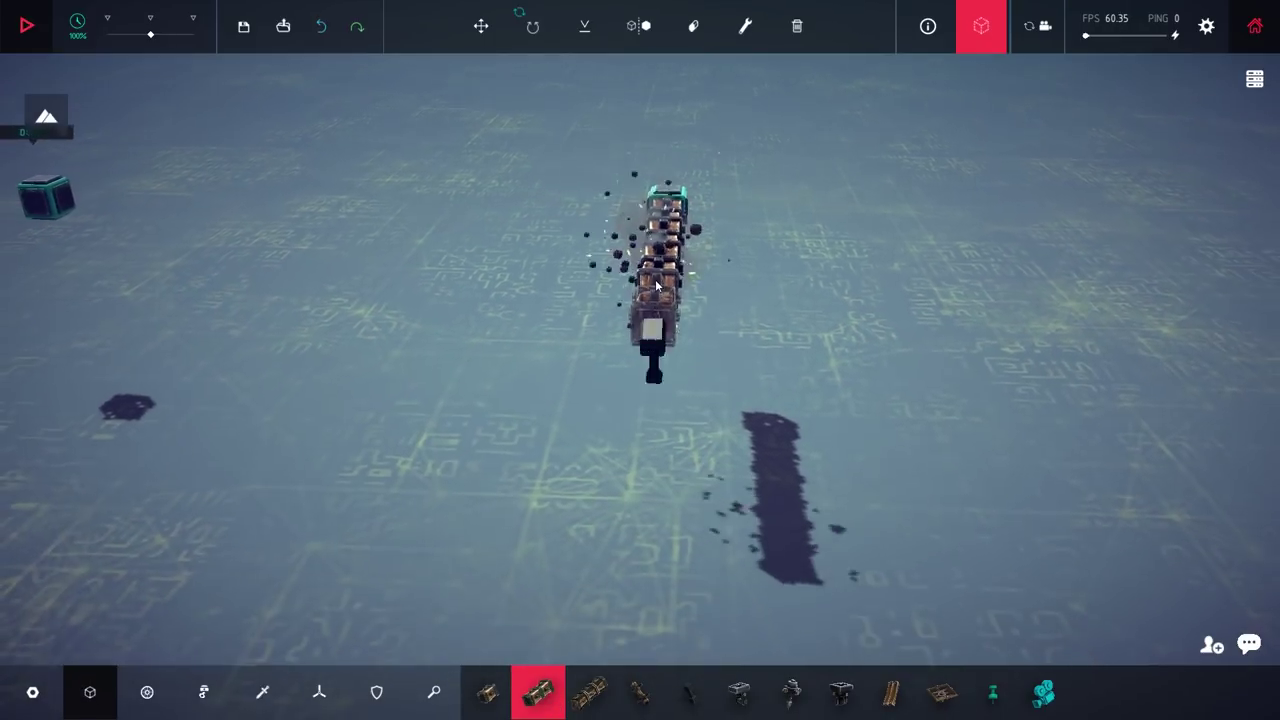
drag(642, 367, 802, 557)
click(712, 367)
click(895, 316)
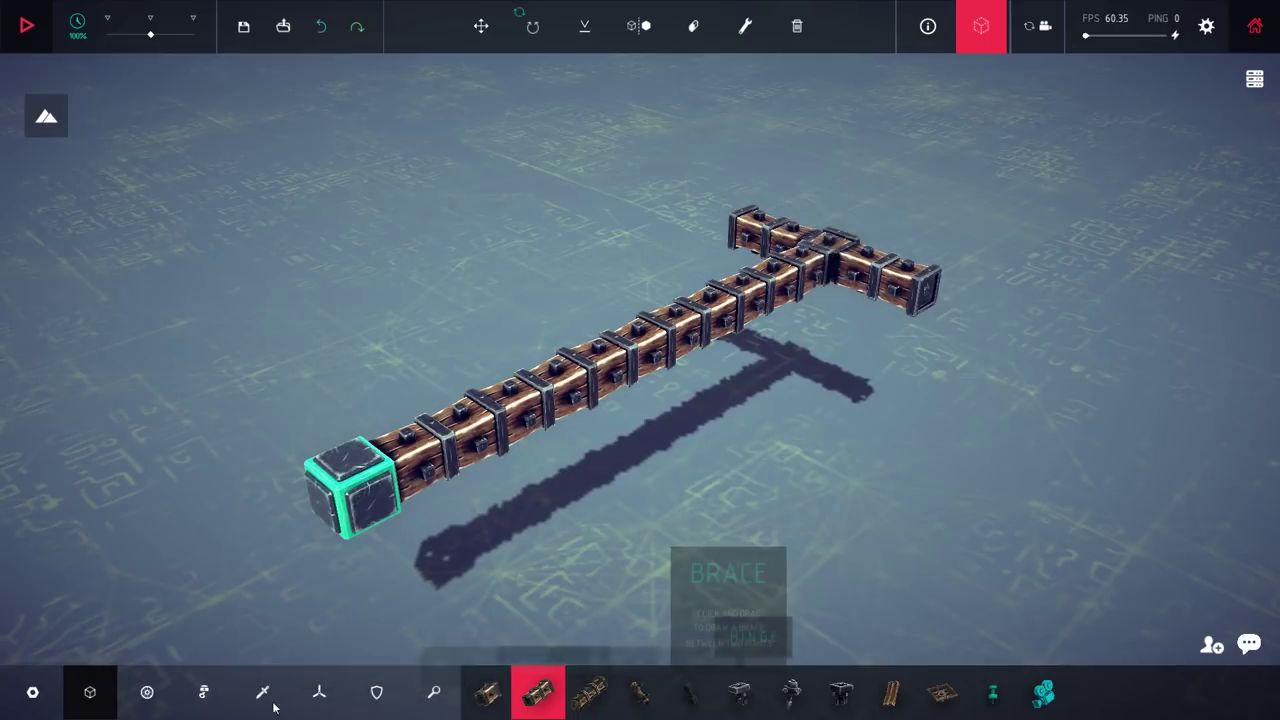
click(263, 692)
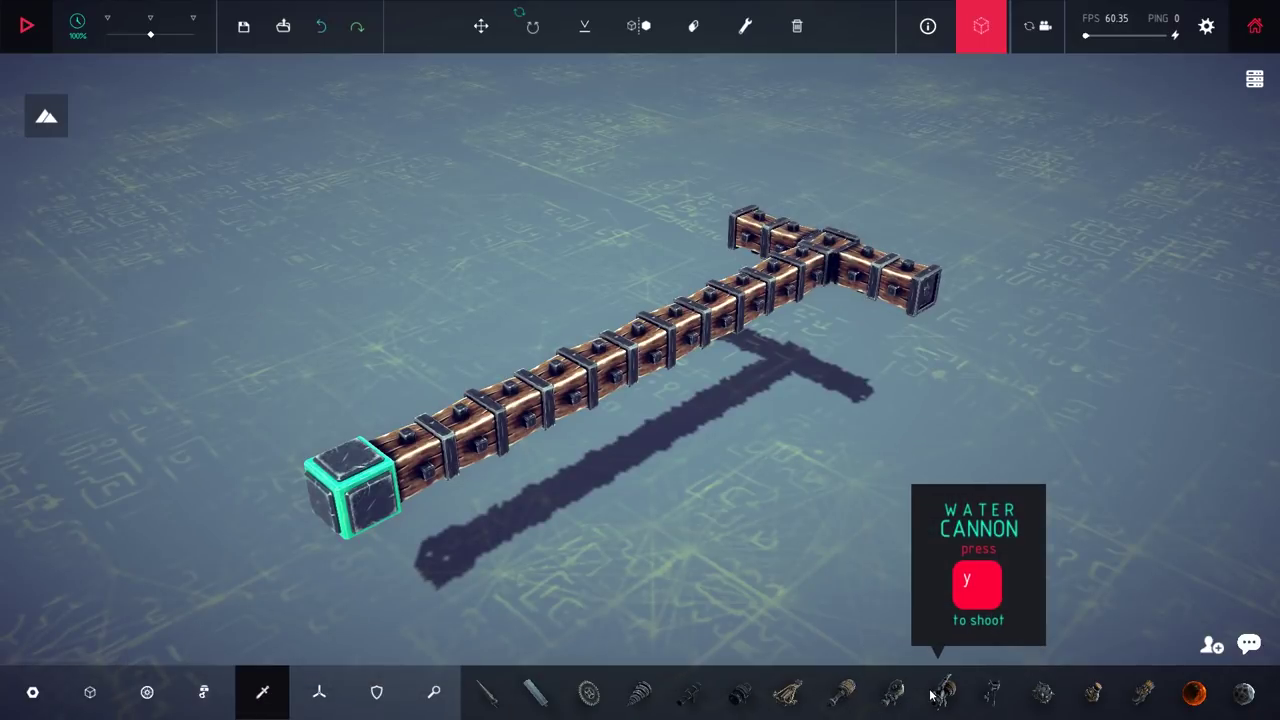
Step: Place water cannons at both ends of the T crossbar, then undo the crossbar blocks
click(933, 694)
click(923, 296)
drag(900, 330, 537, 270)
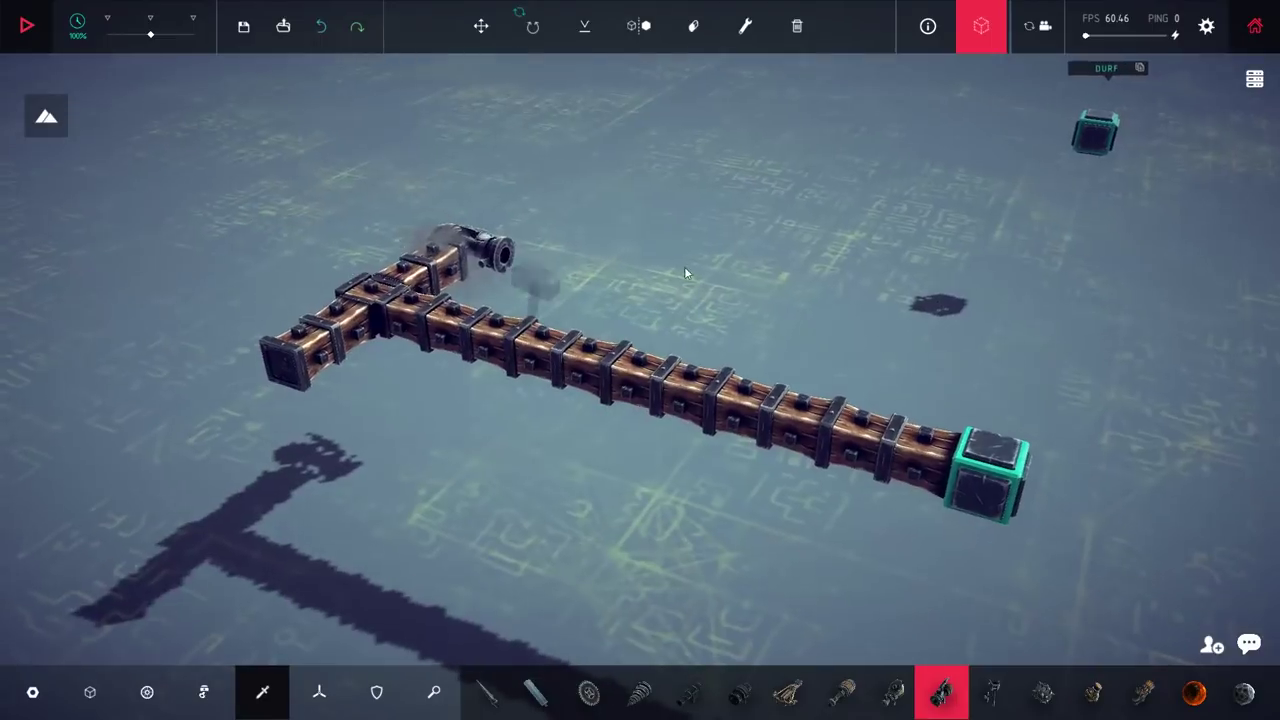
click(280, 382)
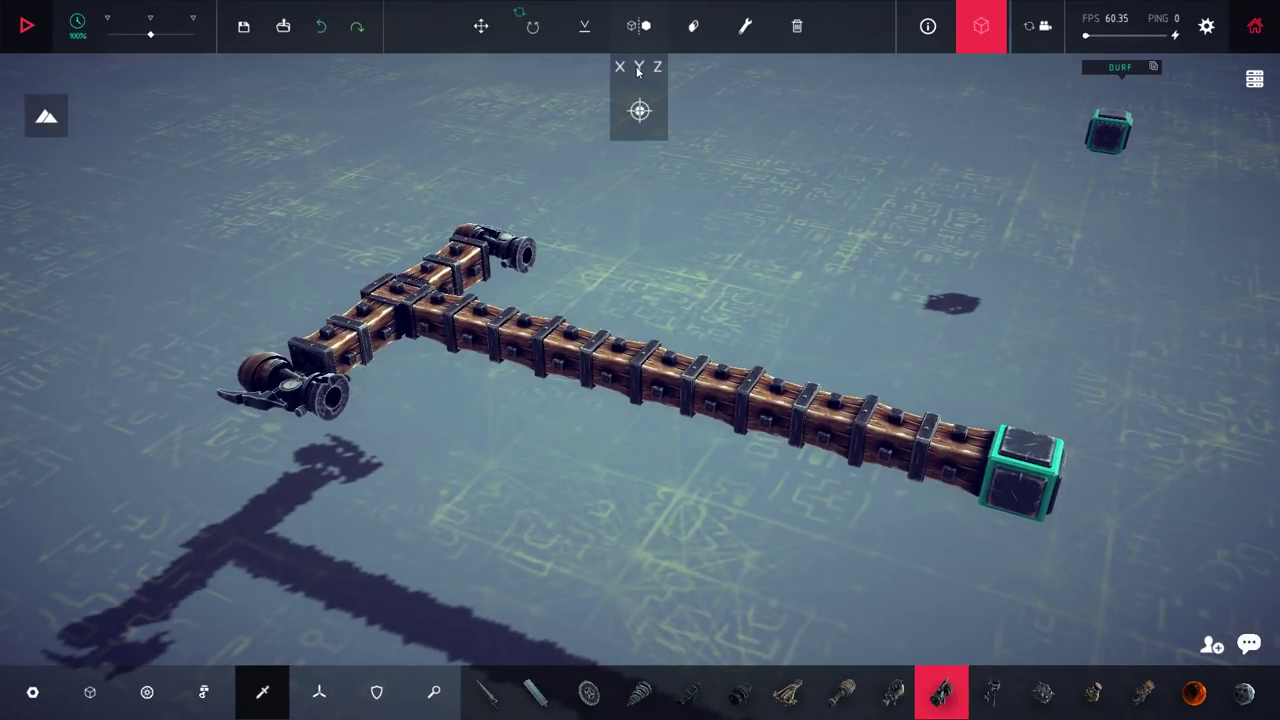
drag(660, 165, 560, 200)
click(530, 240)
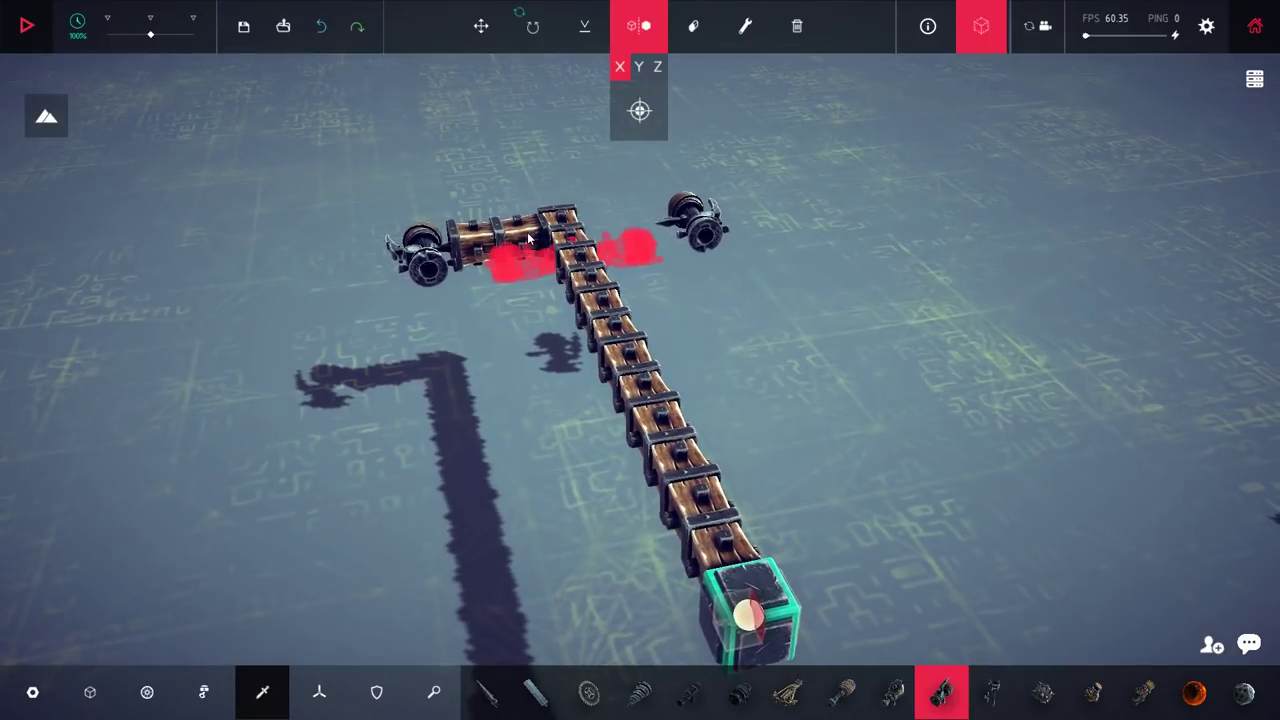
key(ctrl+z)
drag(600, 300, 450, 380)
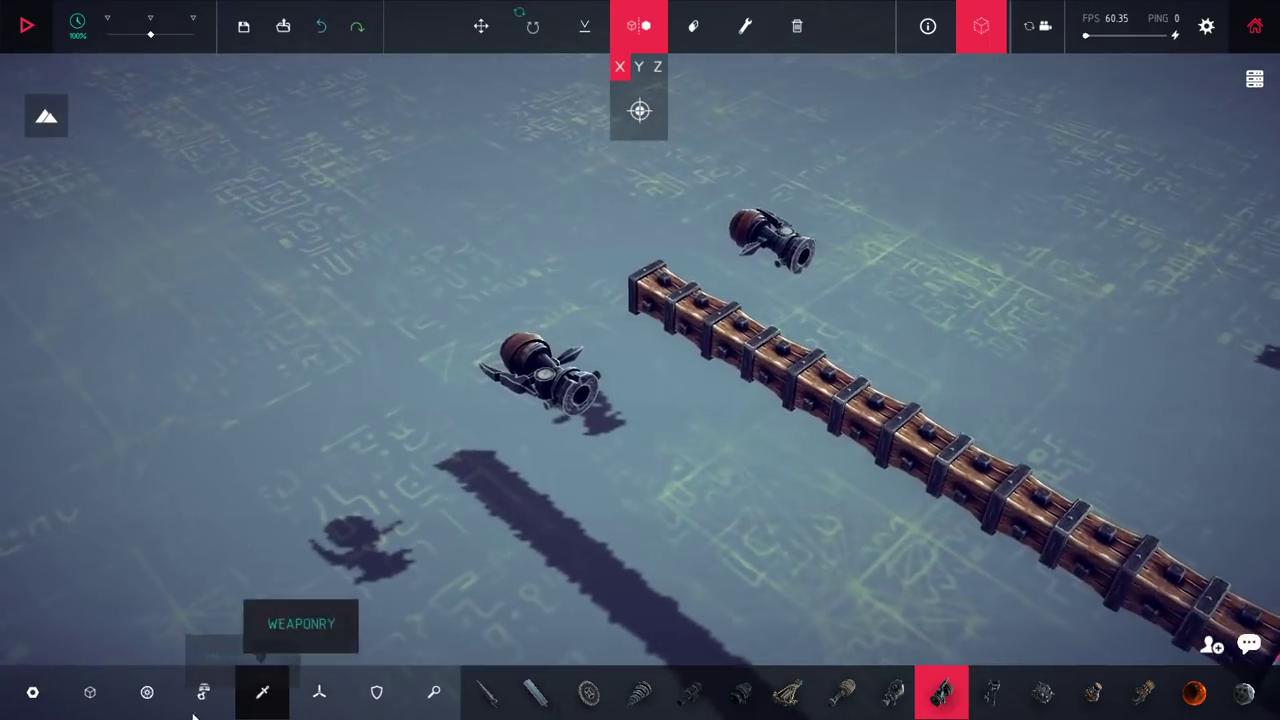
Step: Add mirrored Ballast blocks, then undo the extra centre ballast and most of the log chain
click(203, 692)
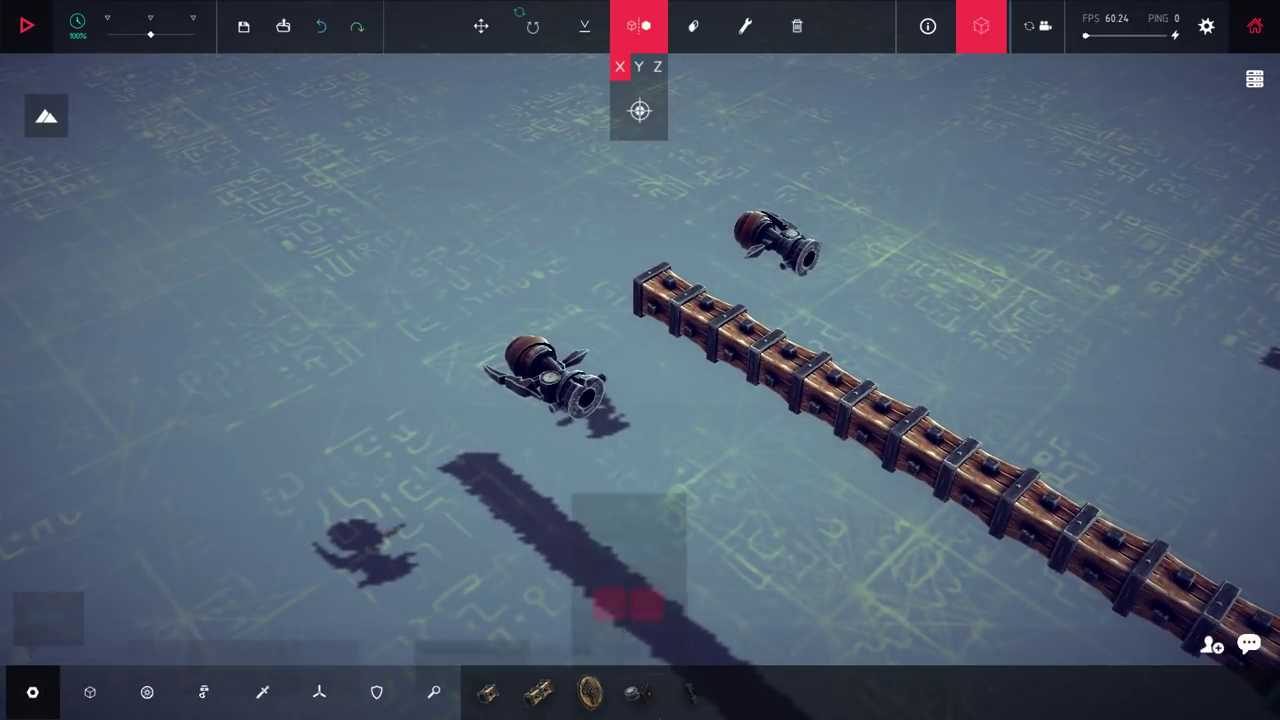
click(147, 692)
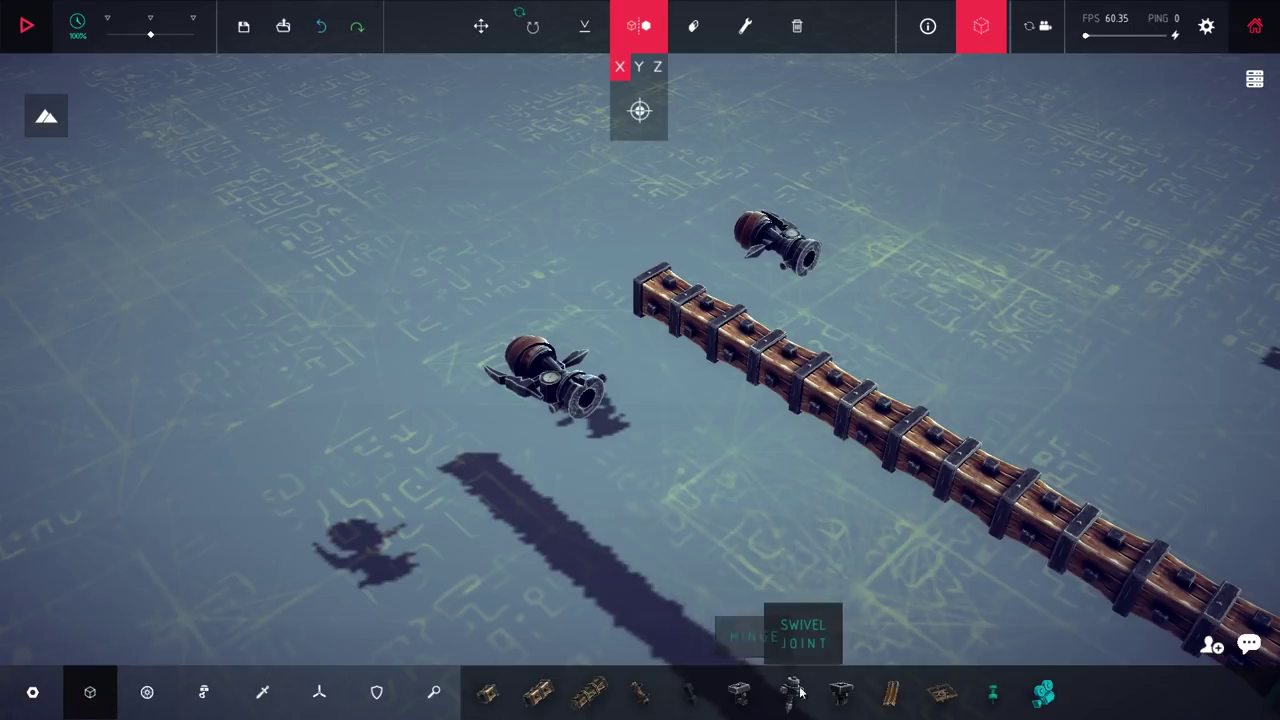
click(319, 692)
click(739, 692)
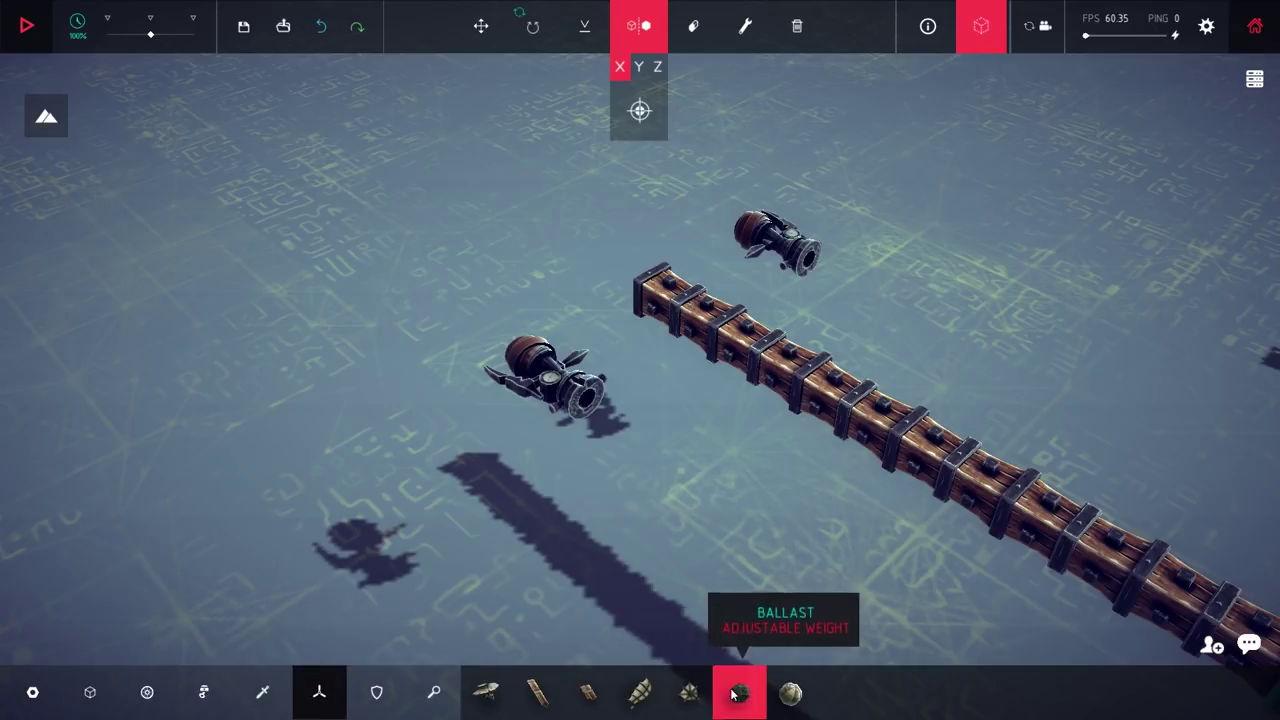
drag(760, 450, 572, 430)
click(651, 445)
key(ctrl+z)
key(ctrl+z)
key(ctrl+z)
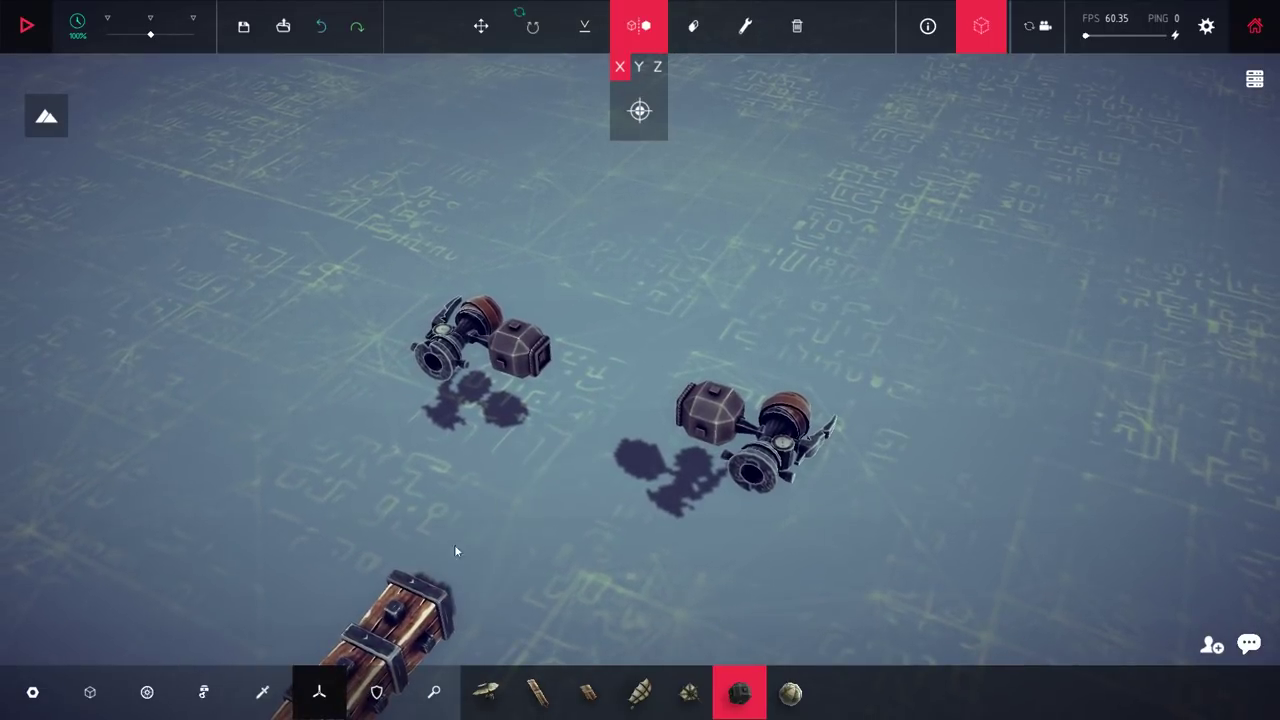
key(ctrl+z)
key(ctrl+z)
key(ctrl+z)
Step: Link the core block to both water-cannon assemblies with long rods
drag(418, 508, 348, 521)
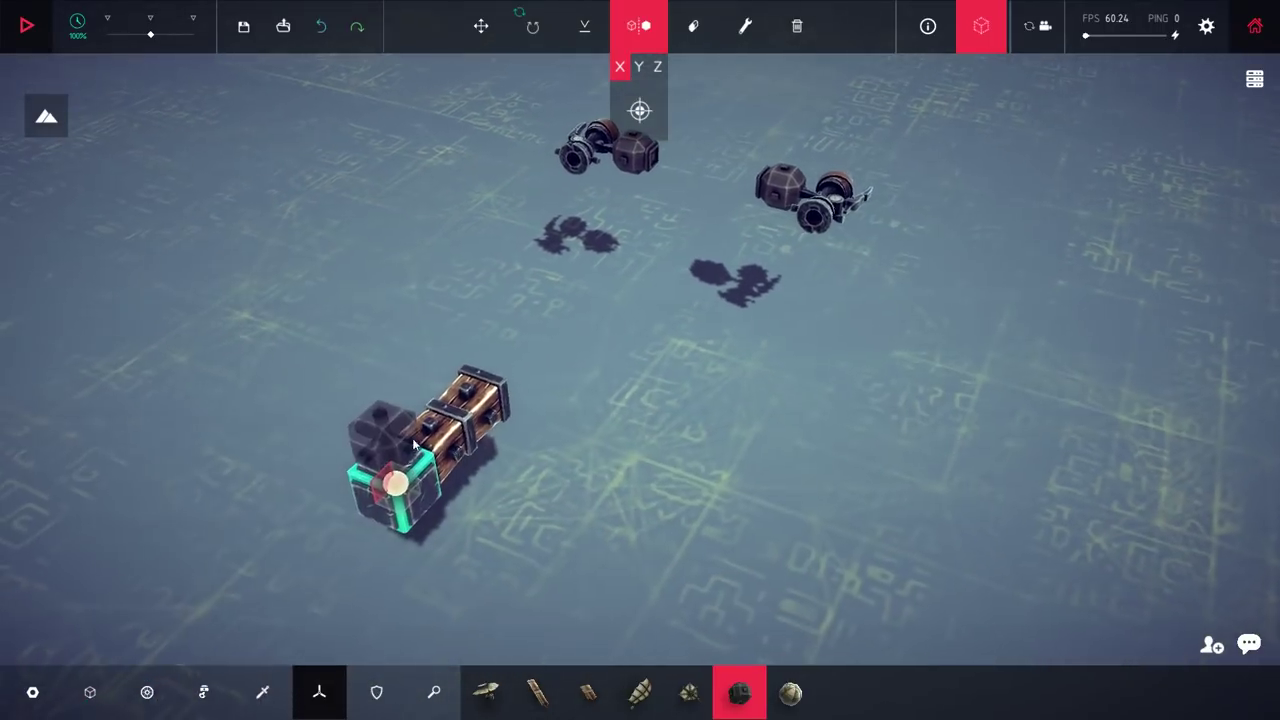
key(ctrl+z)
drag(478, 409, 546, 600)
click(32, 692)
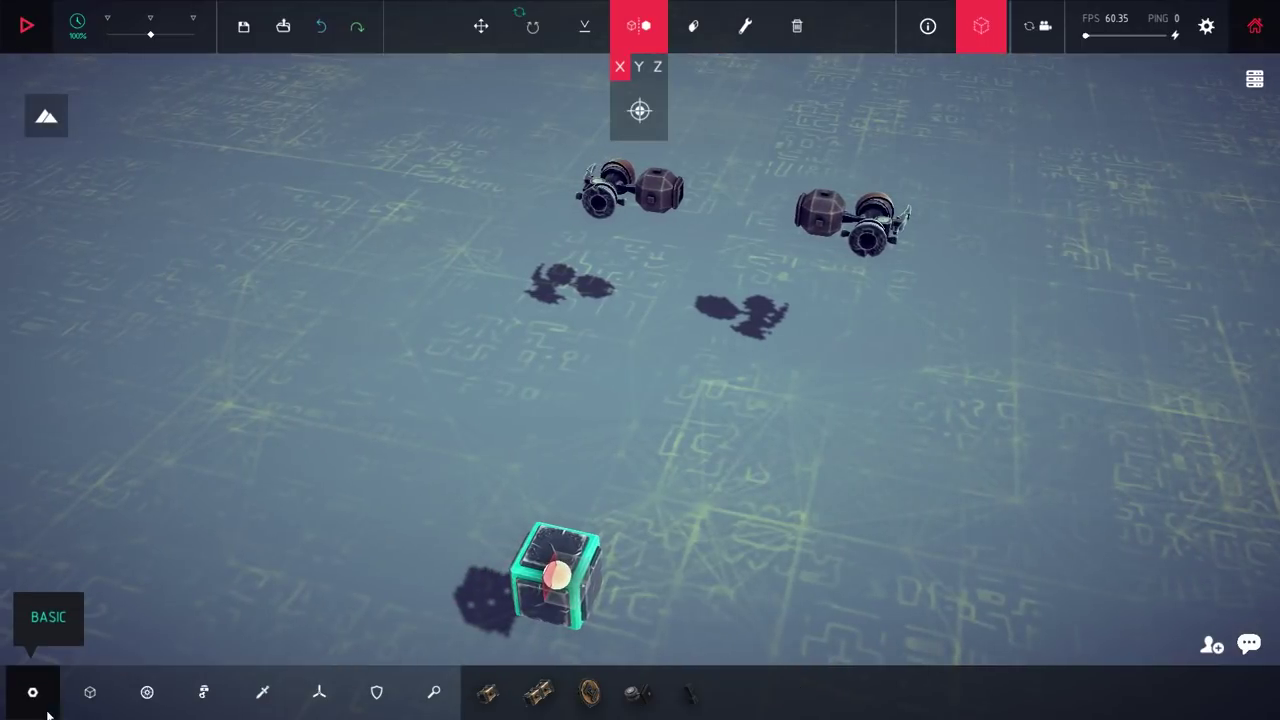
key(ctrl+y)
key(ctrl+y)
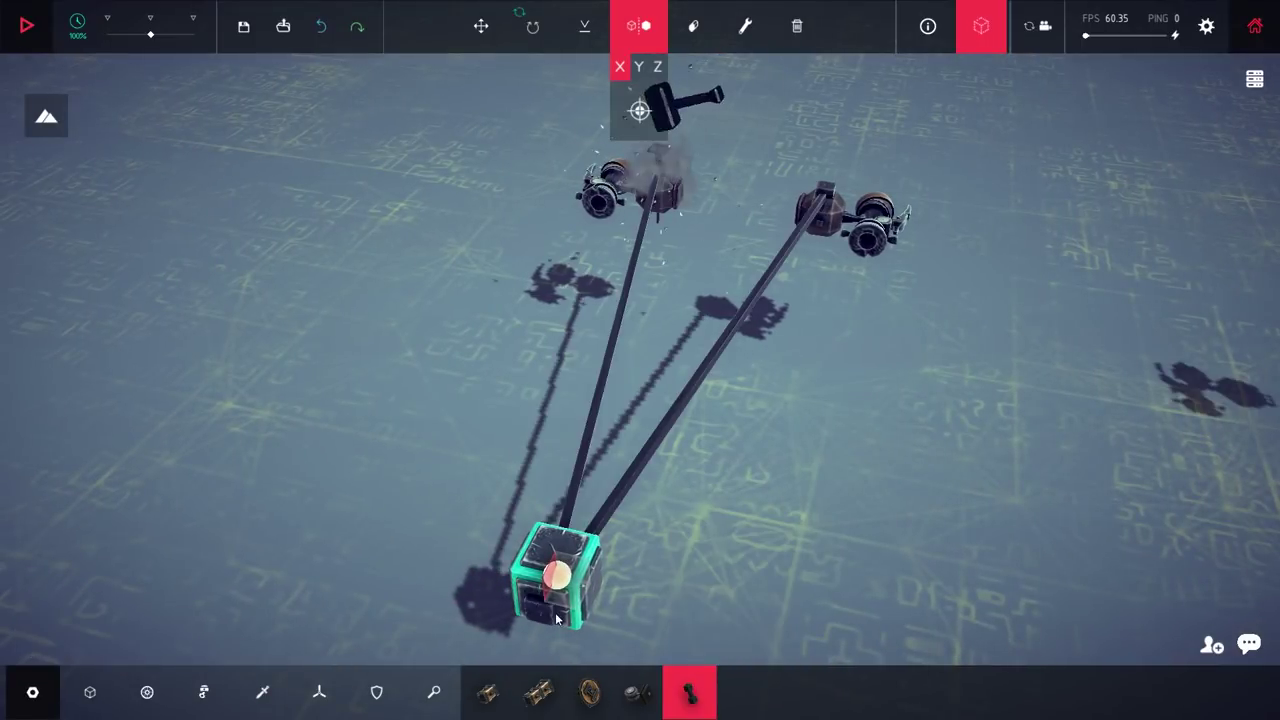
drag(655, 300, 614, 532)
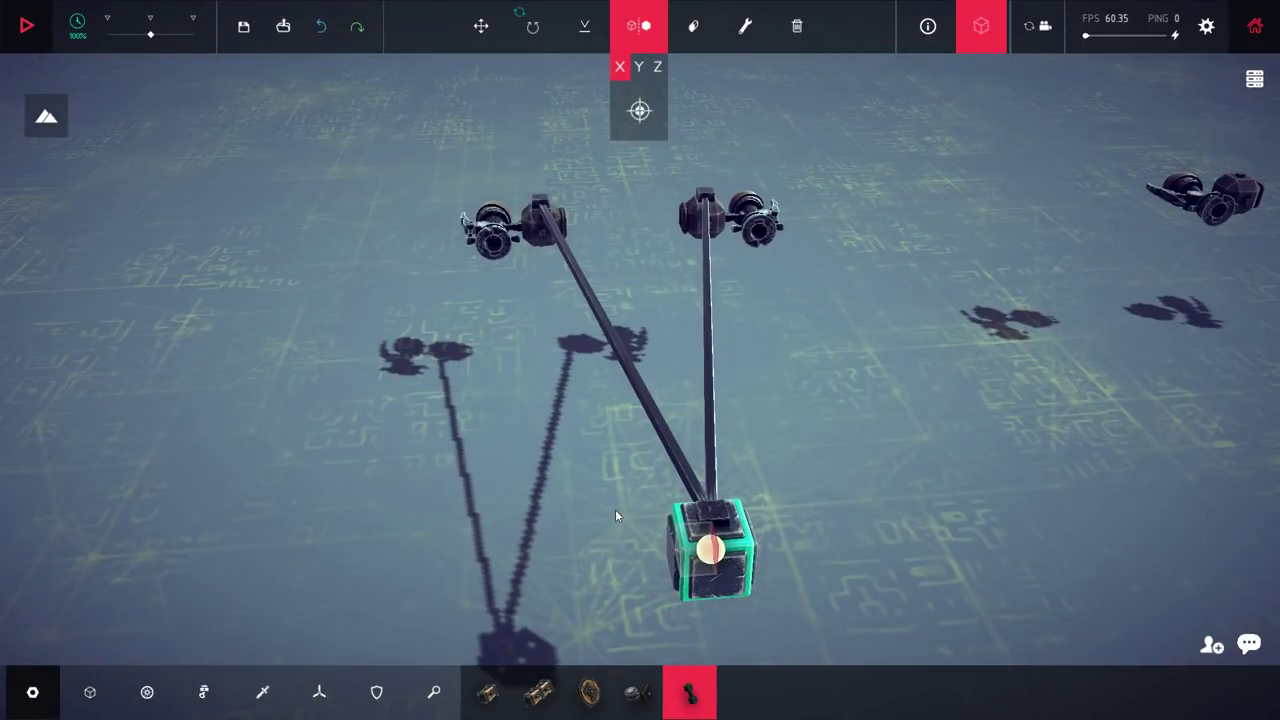
key(space)
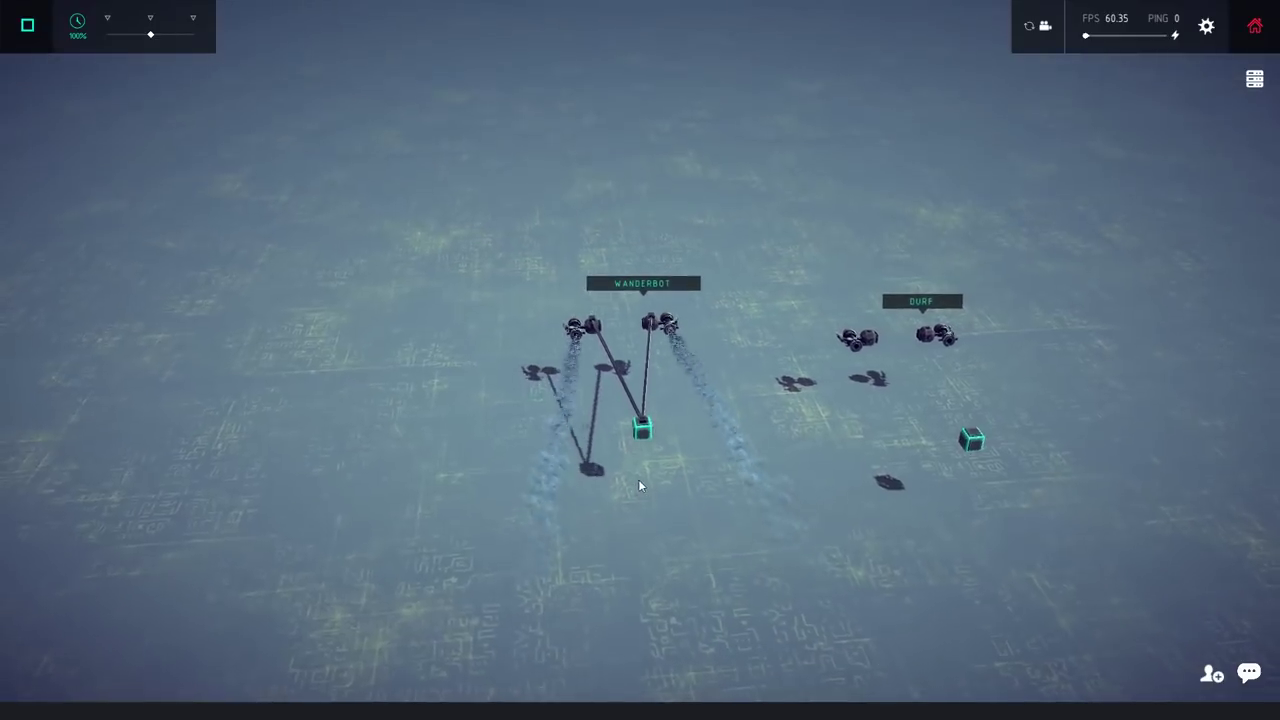
drag(641, 479, 799, 415)
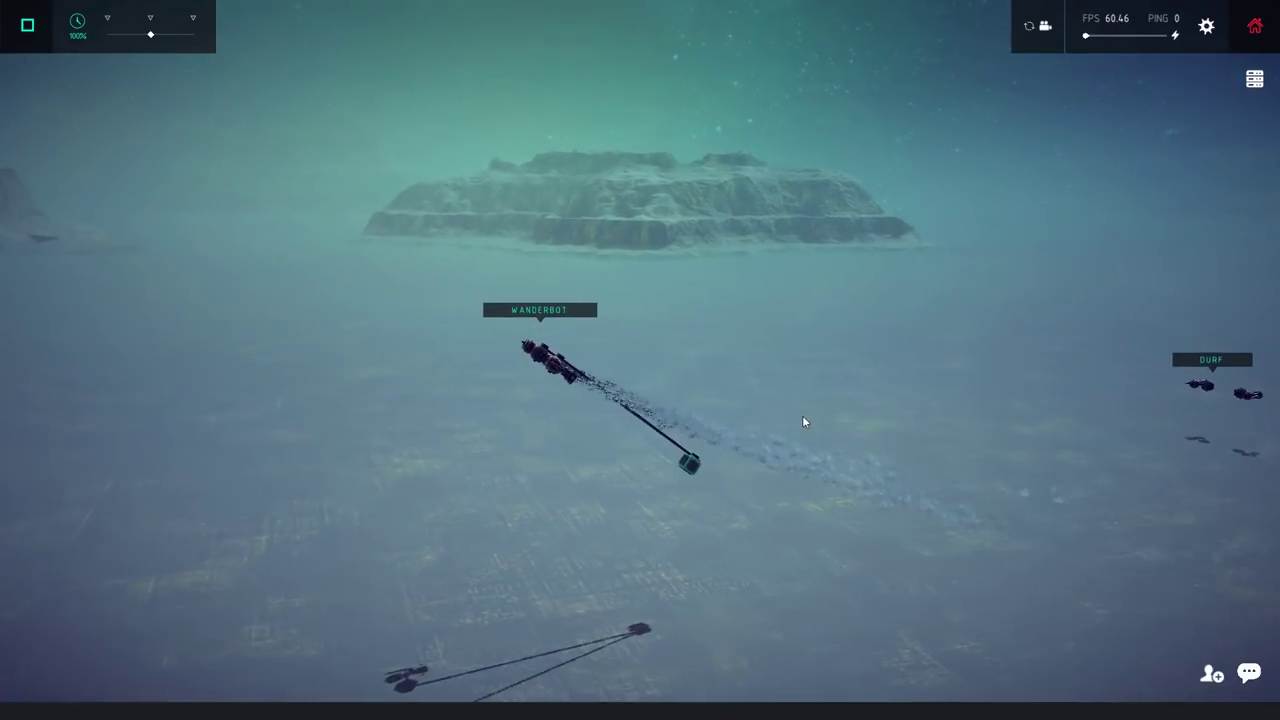
key(space)
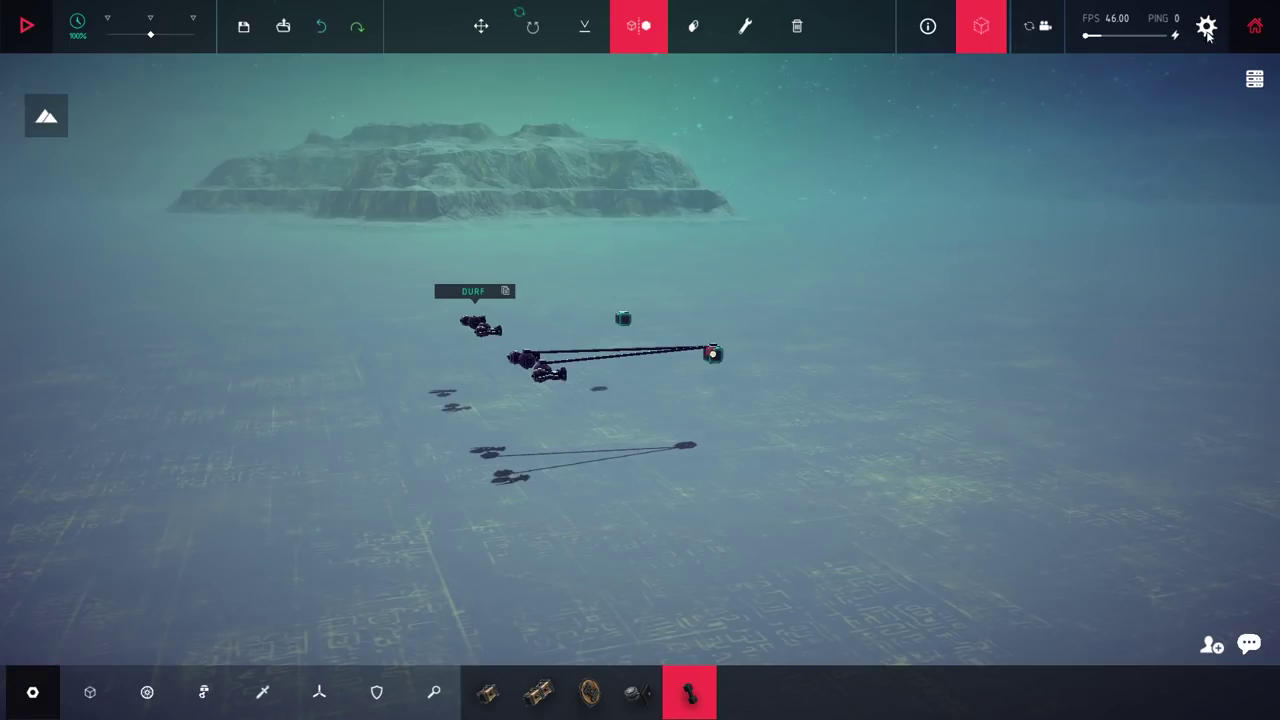
Step: Open the game options panel and run a quick test
click(1208, 27)
key(space)
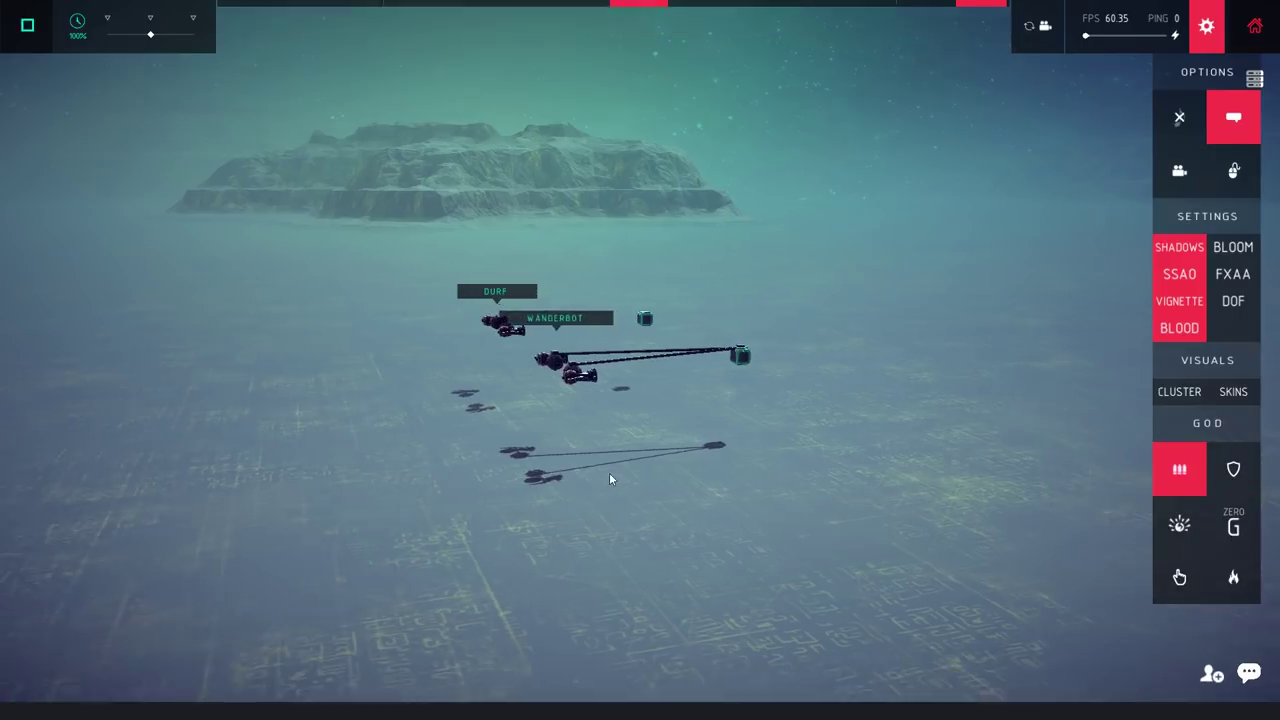
scroll(up, 3)
key(space)
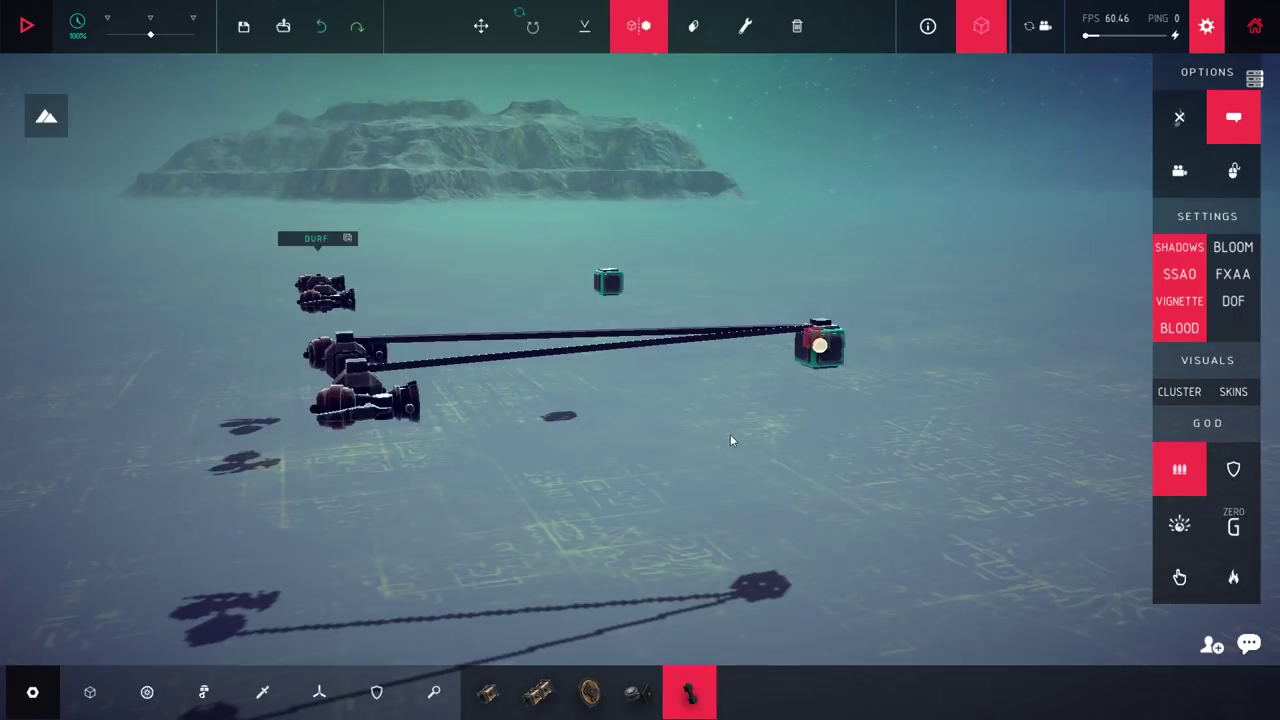
scroll(up, 3)
Step: Place upright water cannons on the core and both assemblies, then test-fire them
click(318, 692)
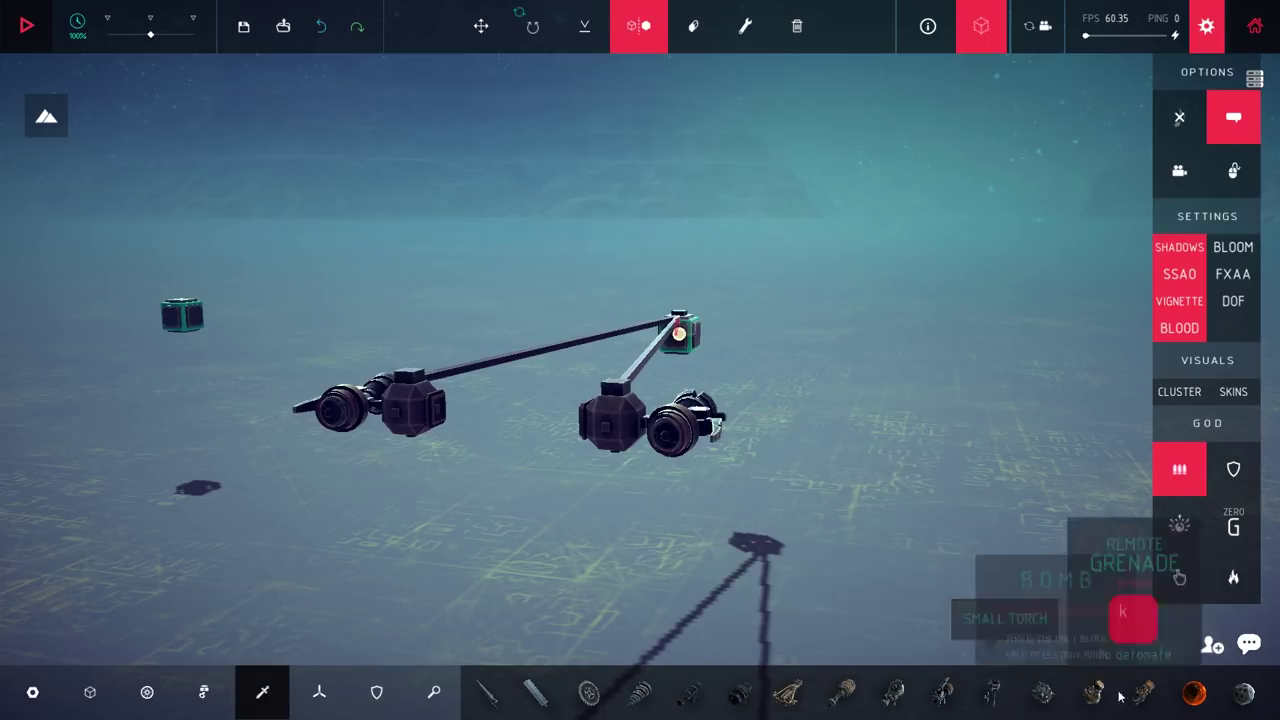
click(942, 692)
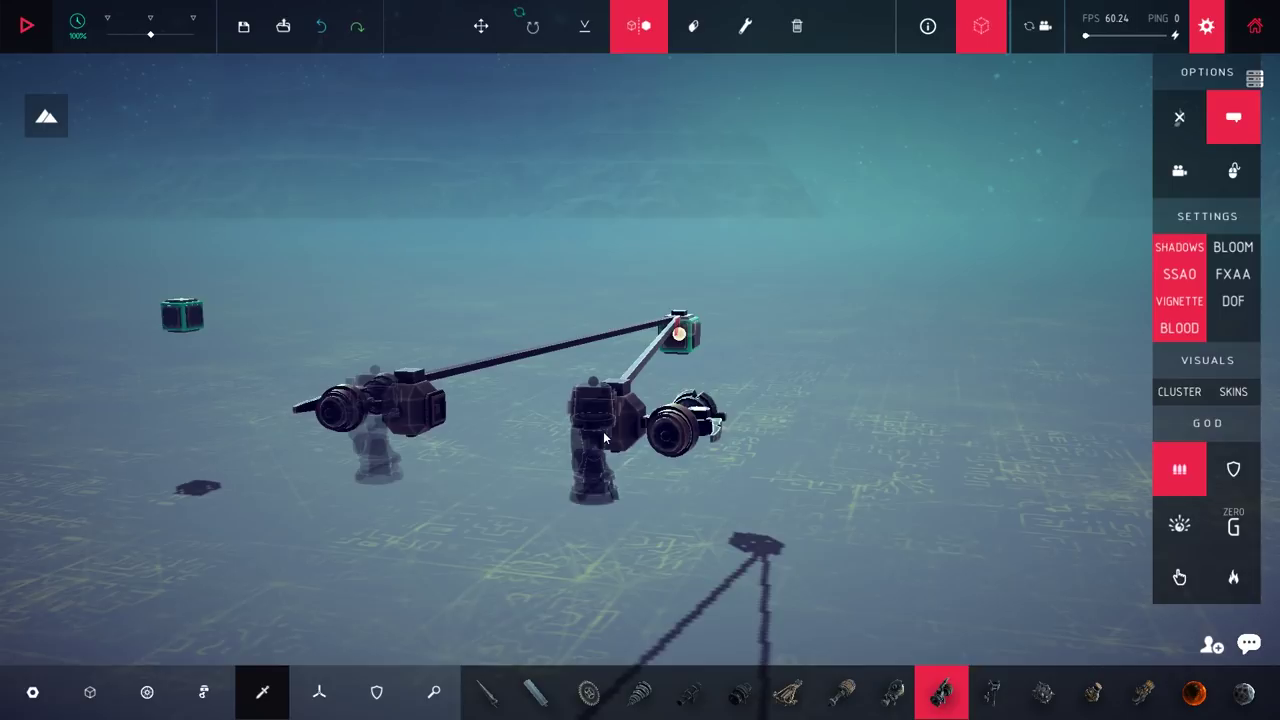
drag(590, 440, 571, 424)
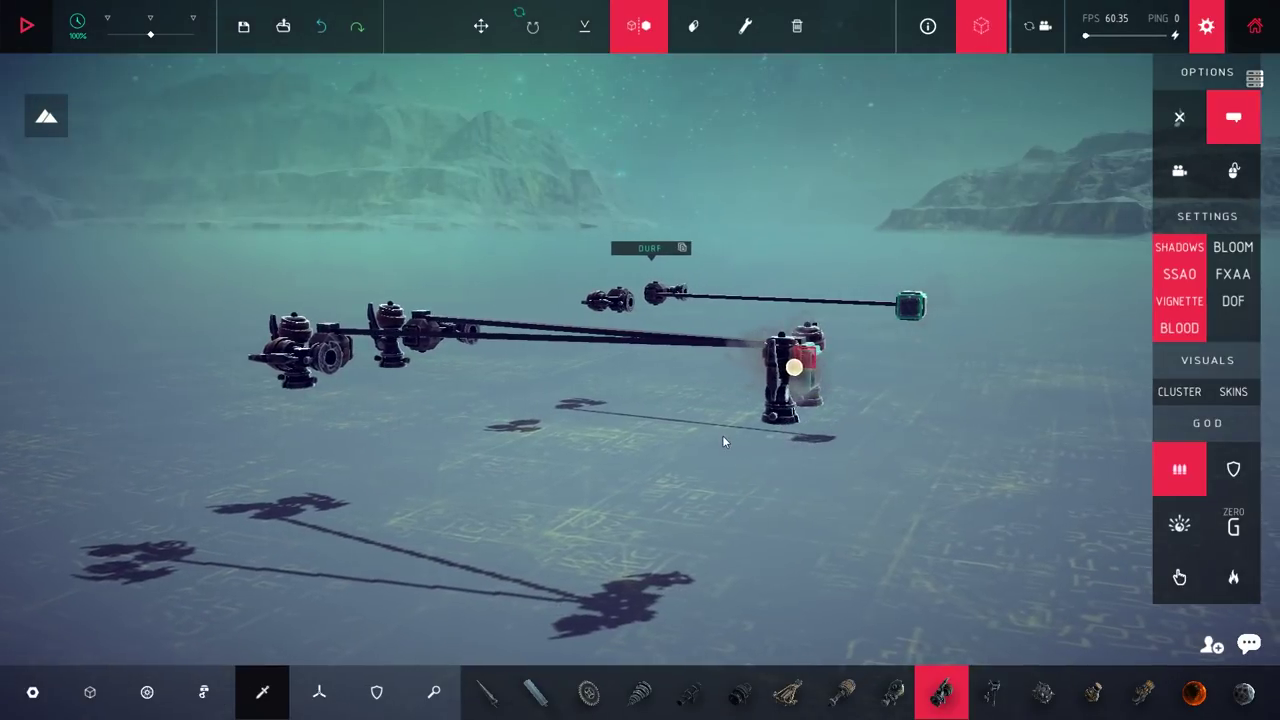
key(space)
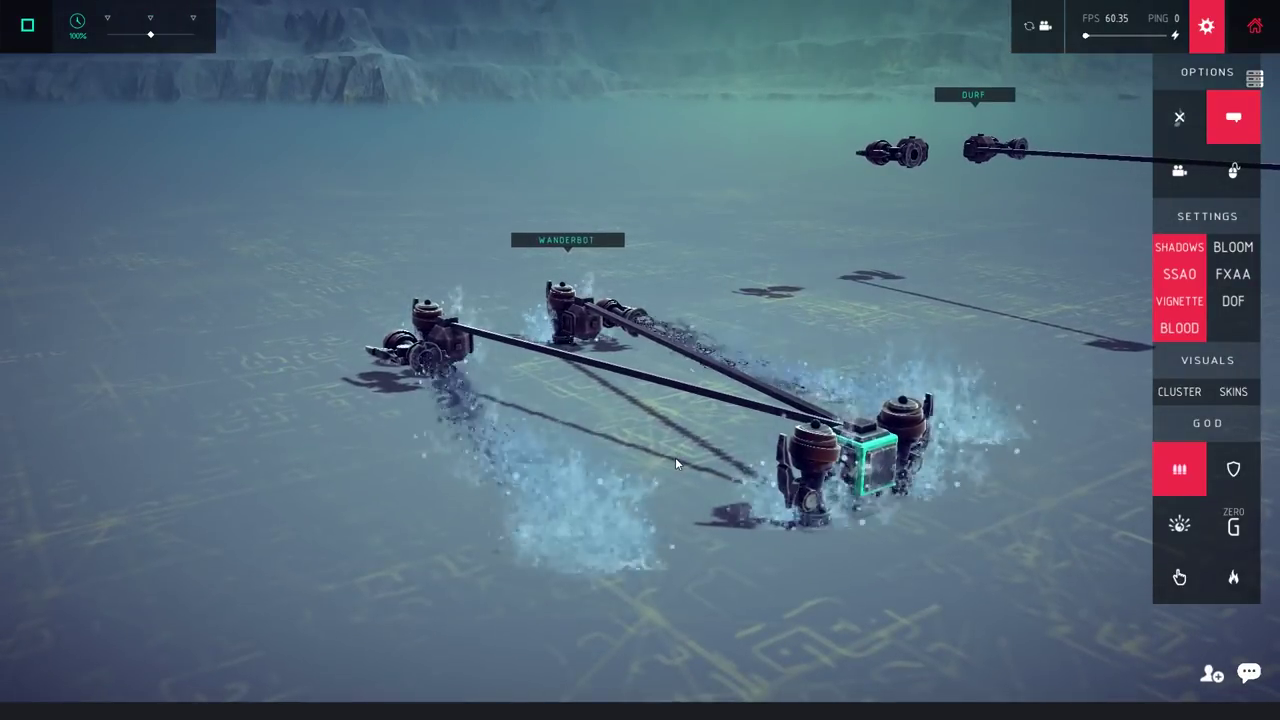
key(space)
scroll(up, 3)
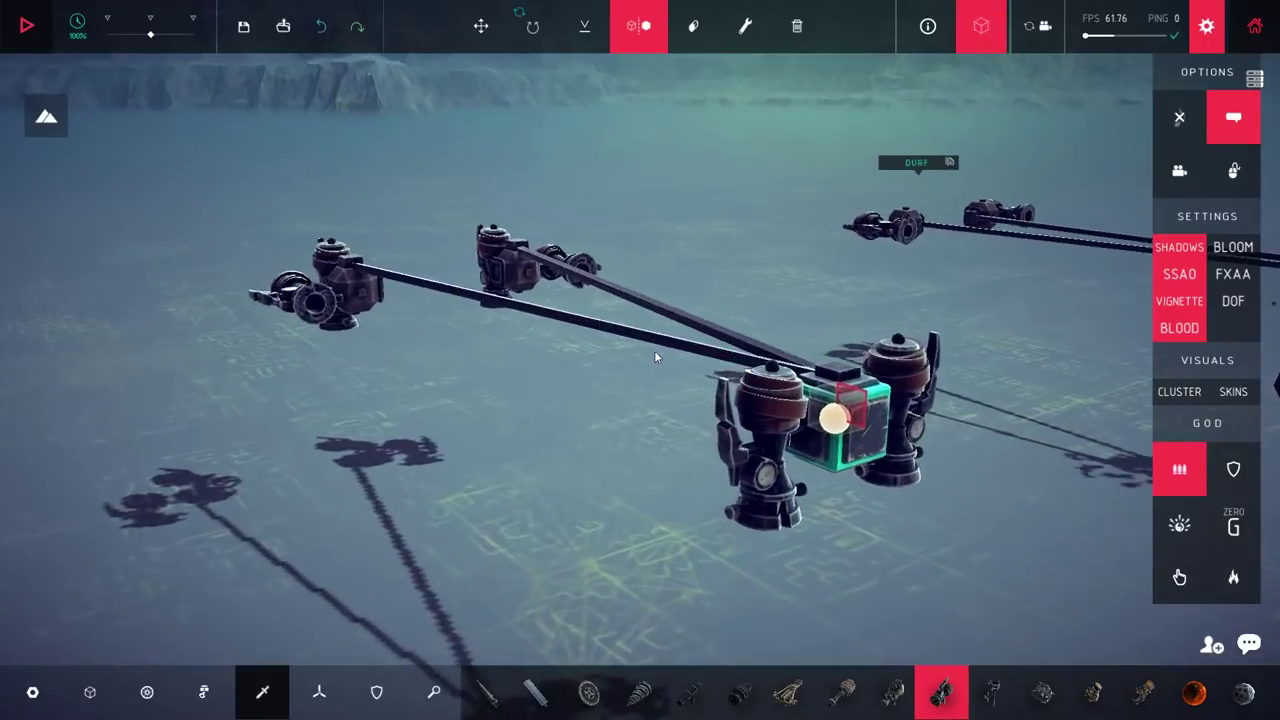
Step: Set the water cannon's power to x1.50 and test-fire it
click(744, 26)
click(725, 505)
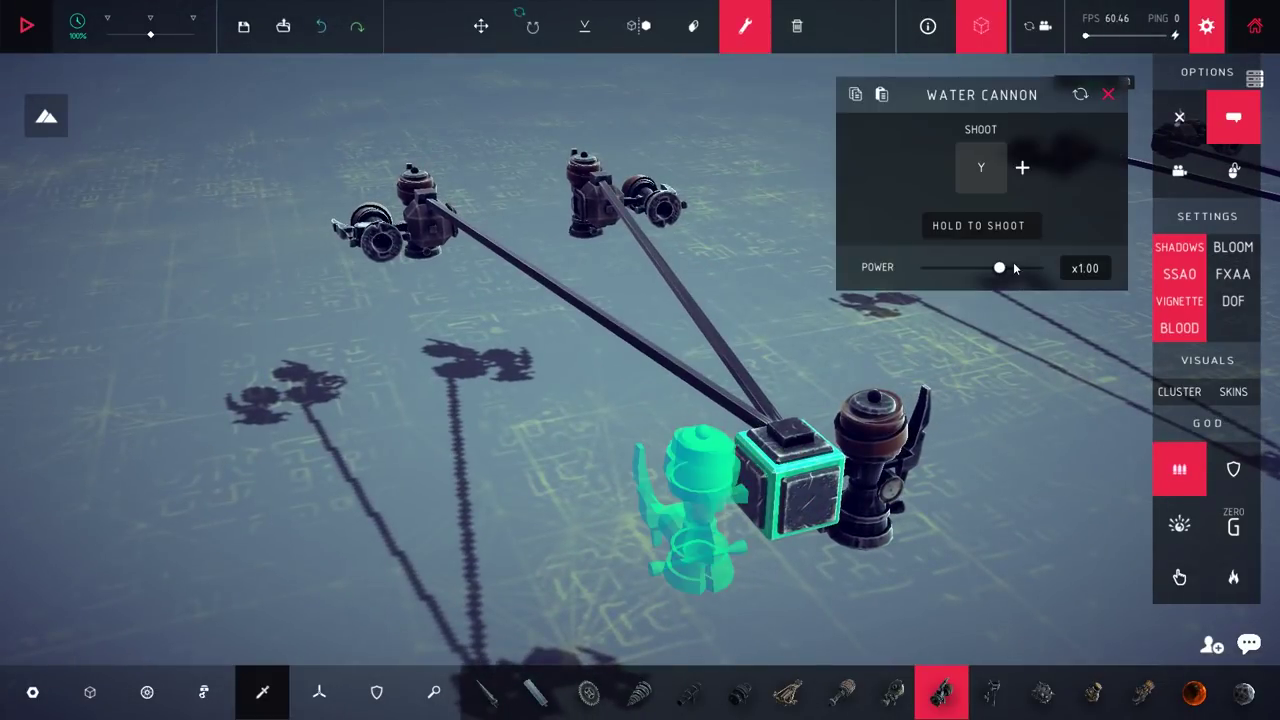
click(880, 483)
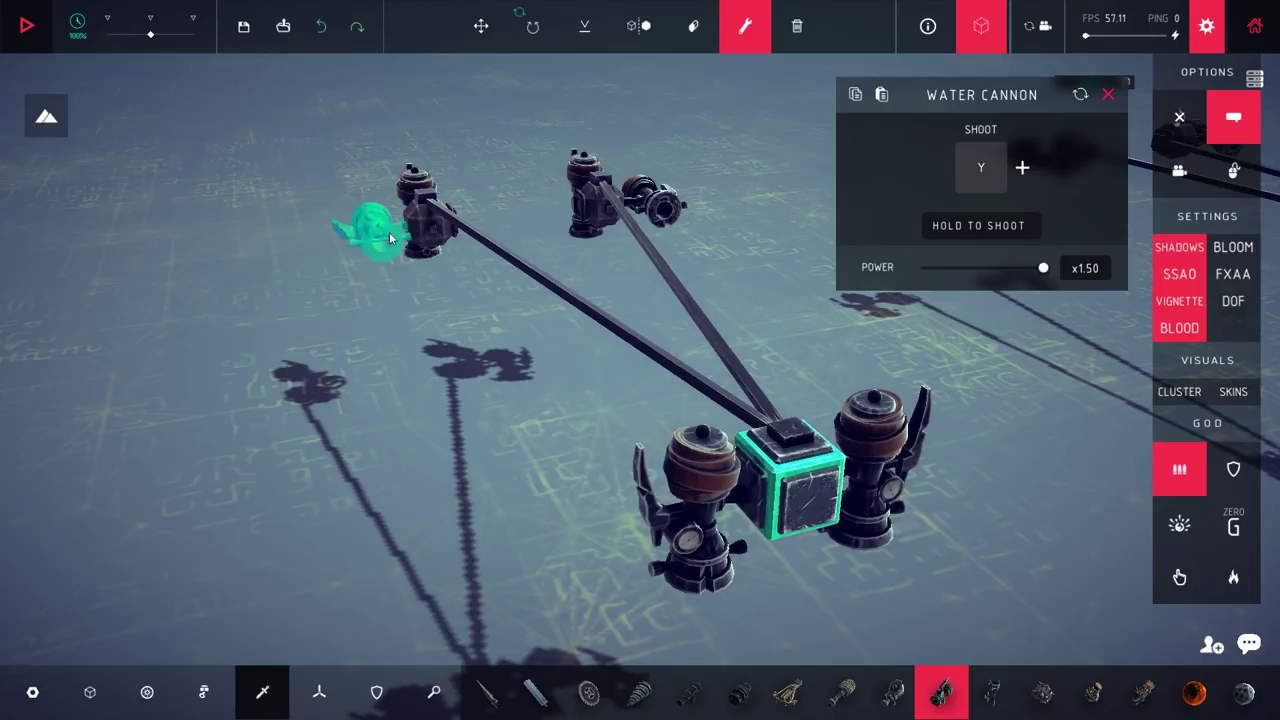
key(space)
key(y)
drag(603, 285, 532, 491)
key(space)
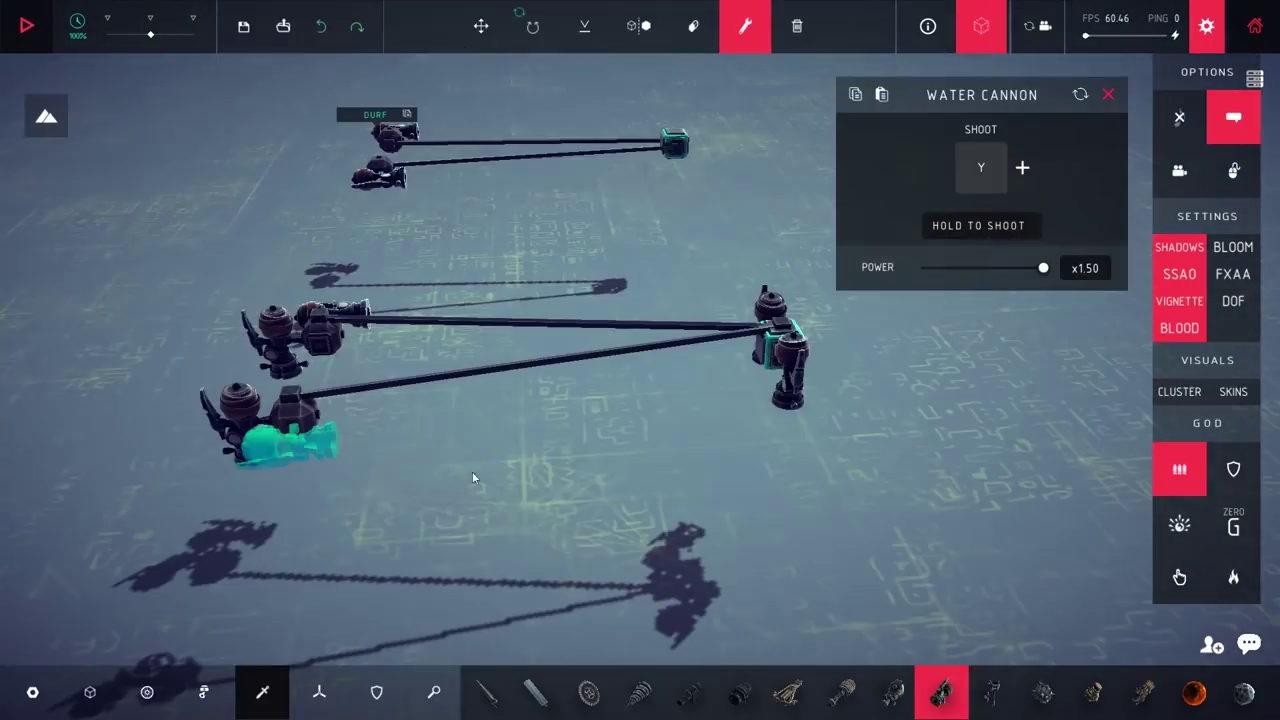
Step: Delete the four upright water cannons from the core block and assemblies
click(778, 350)
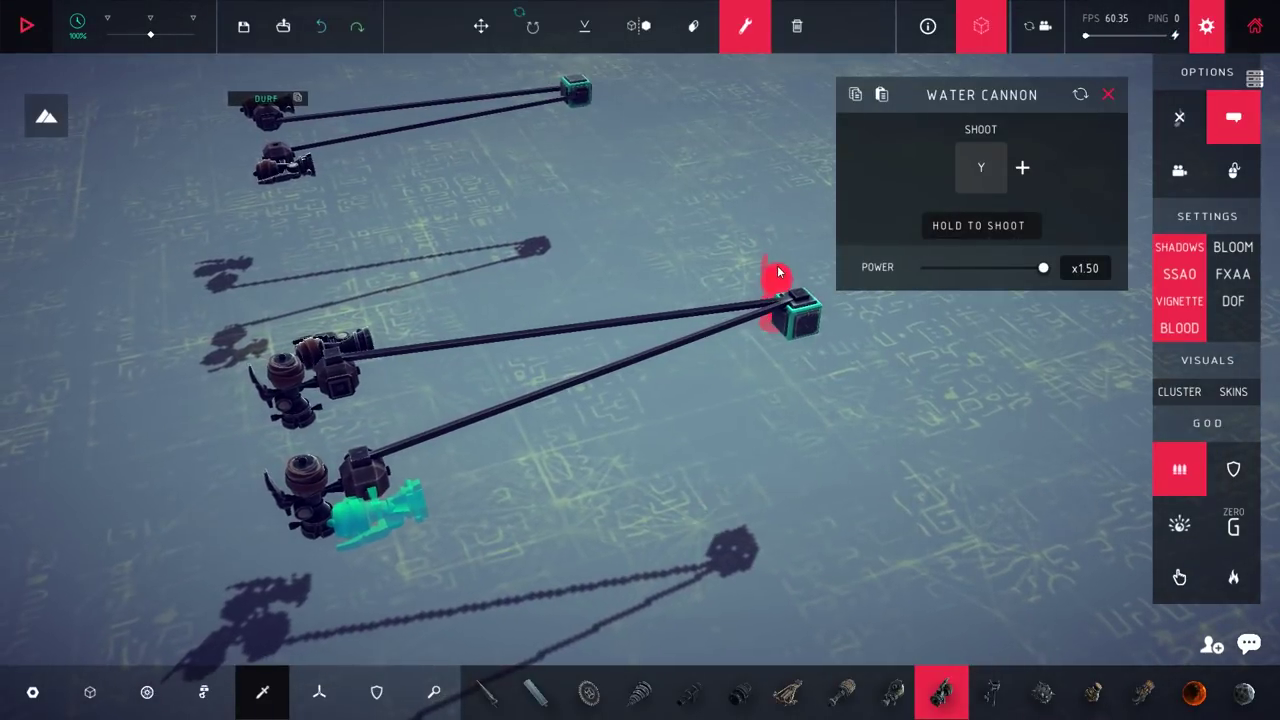
click(775, 300)
click(344, 383)
click(354, 481)
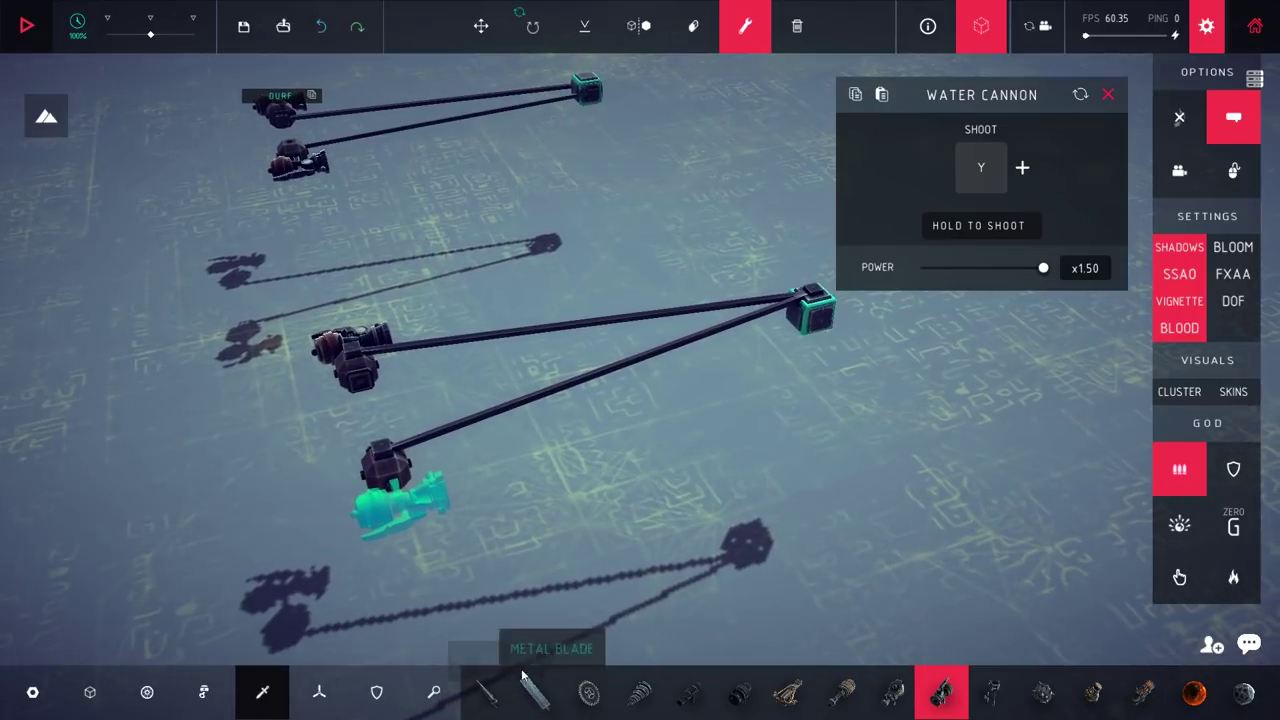
click(318, 692)
Step: Remove the extra wooden blocks, leaving only the two side blocks
click(487, 692)
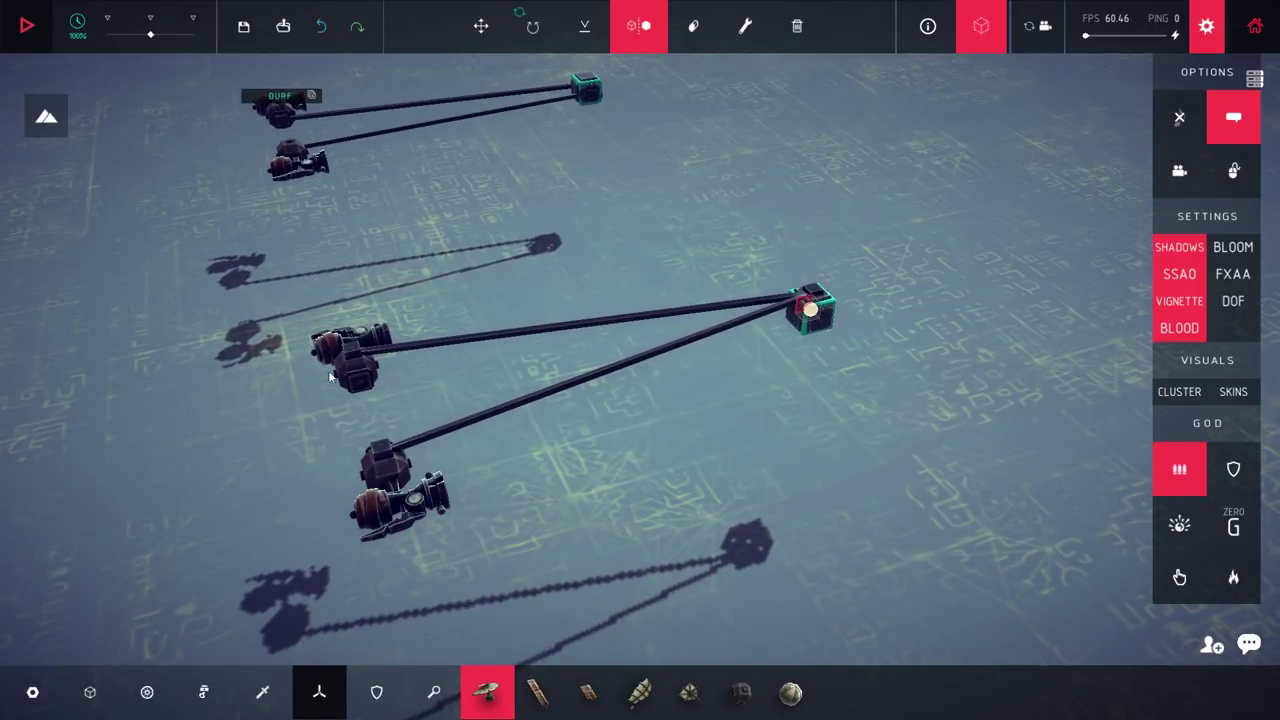
drag(352, 365, 828, 458)
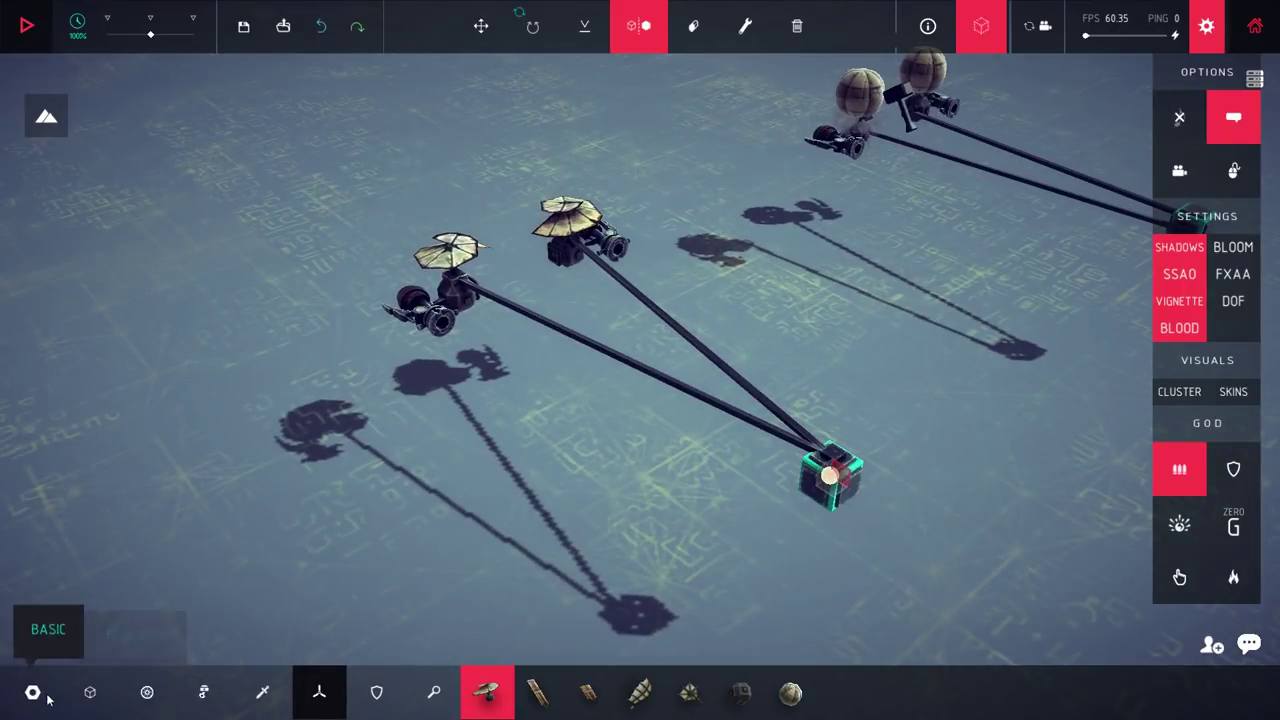
click(90, 692)
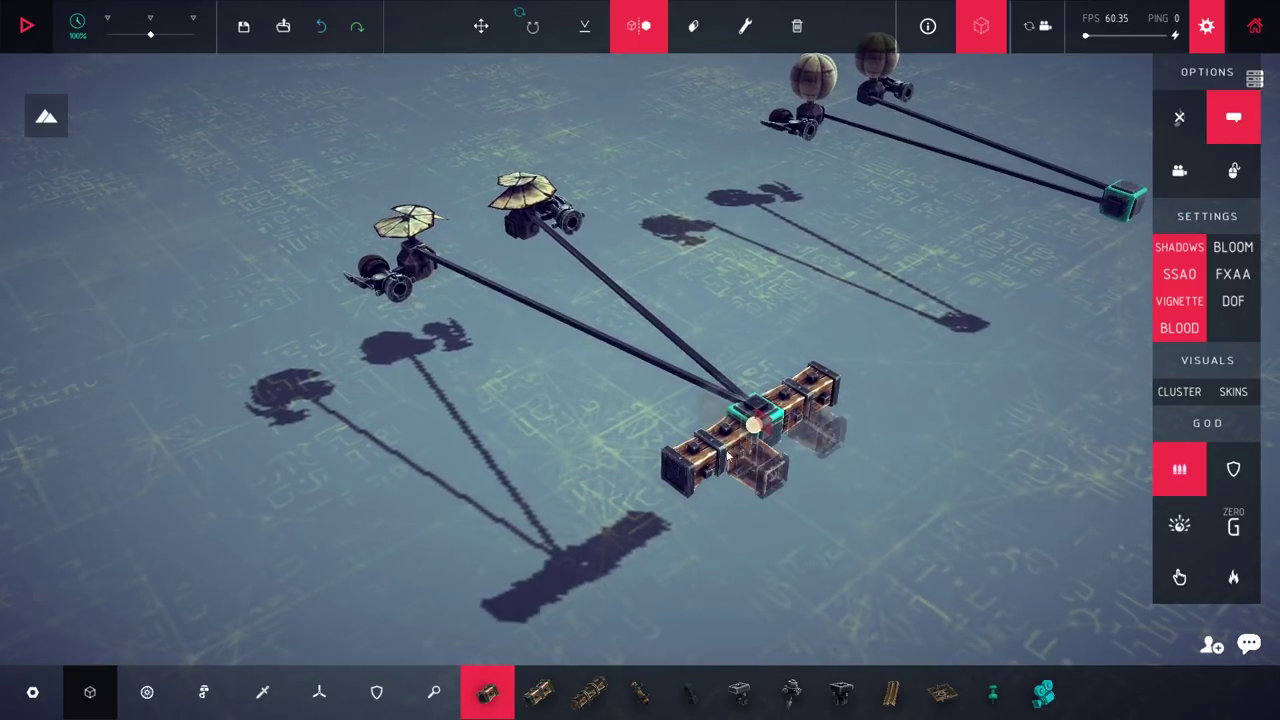
key(x)
key(x)
key(x)
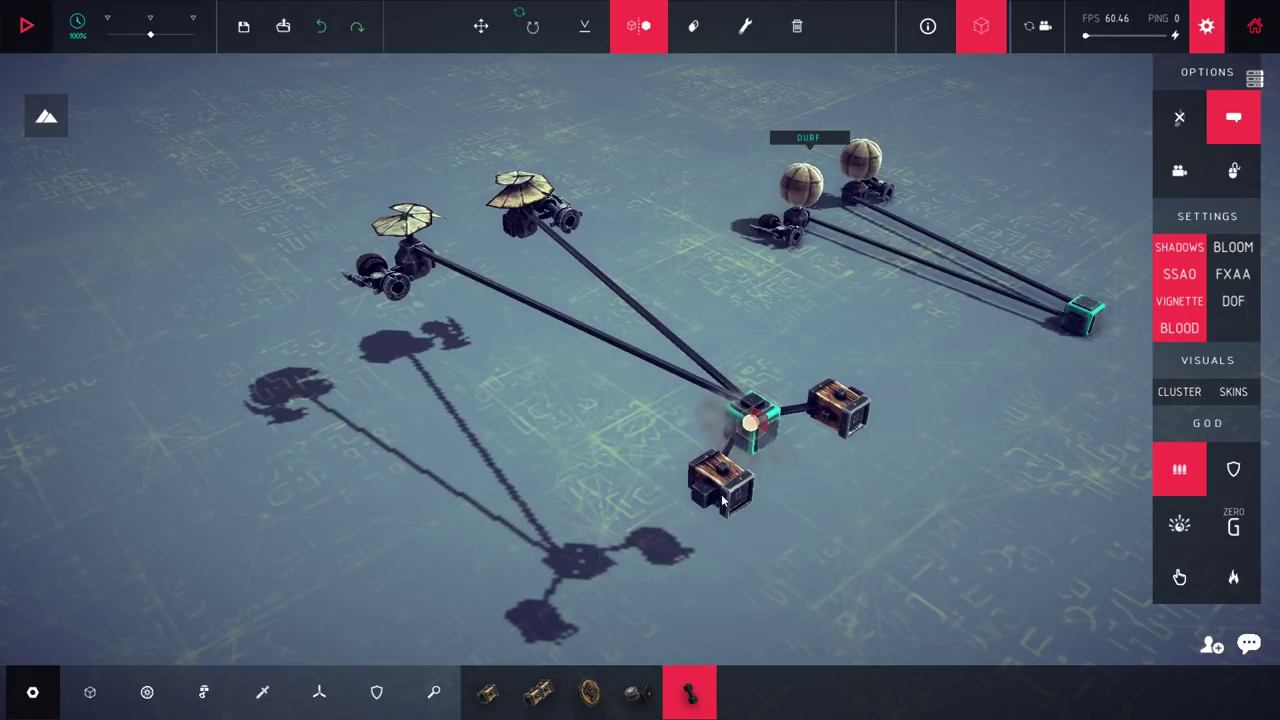
Step: Mount flying-block propellers on both side blocks and test them
click(319, 692)
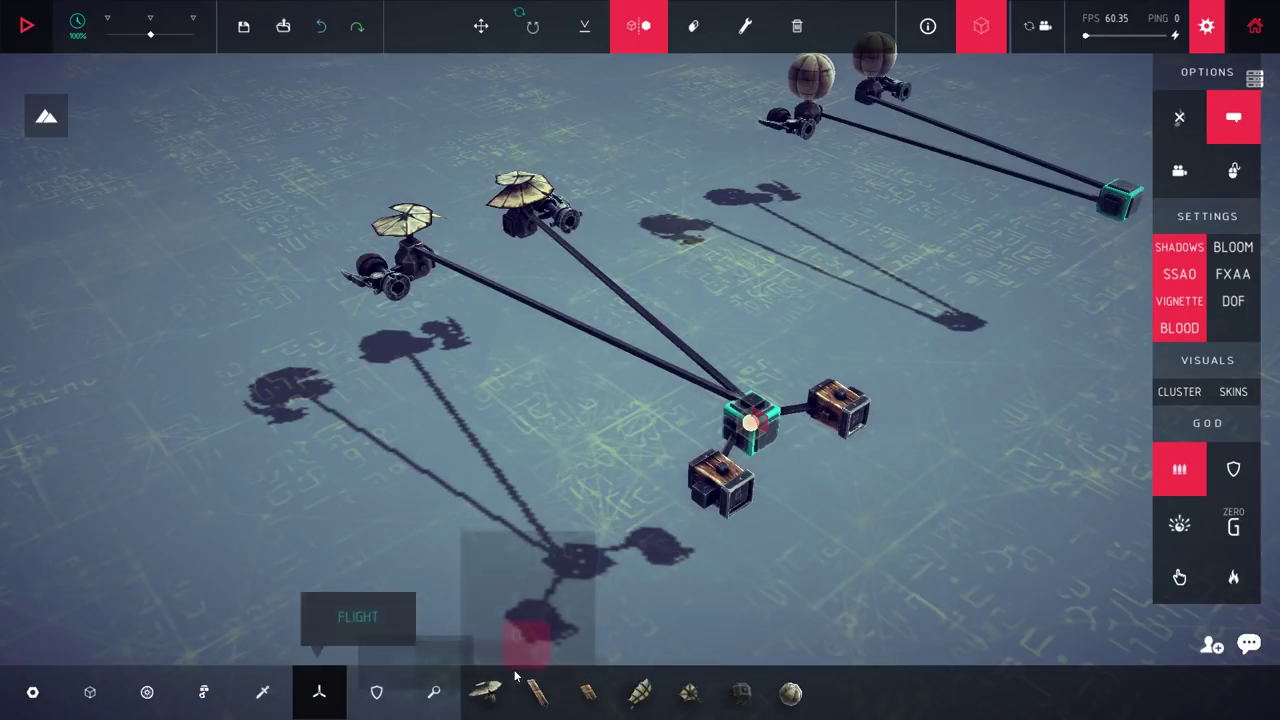
click(486, 692)
click(700, 450)
drag(763, 447, 755, 269)
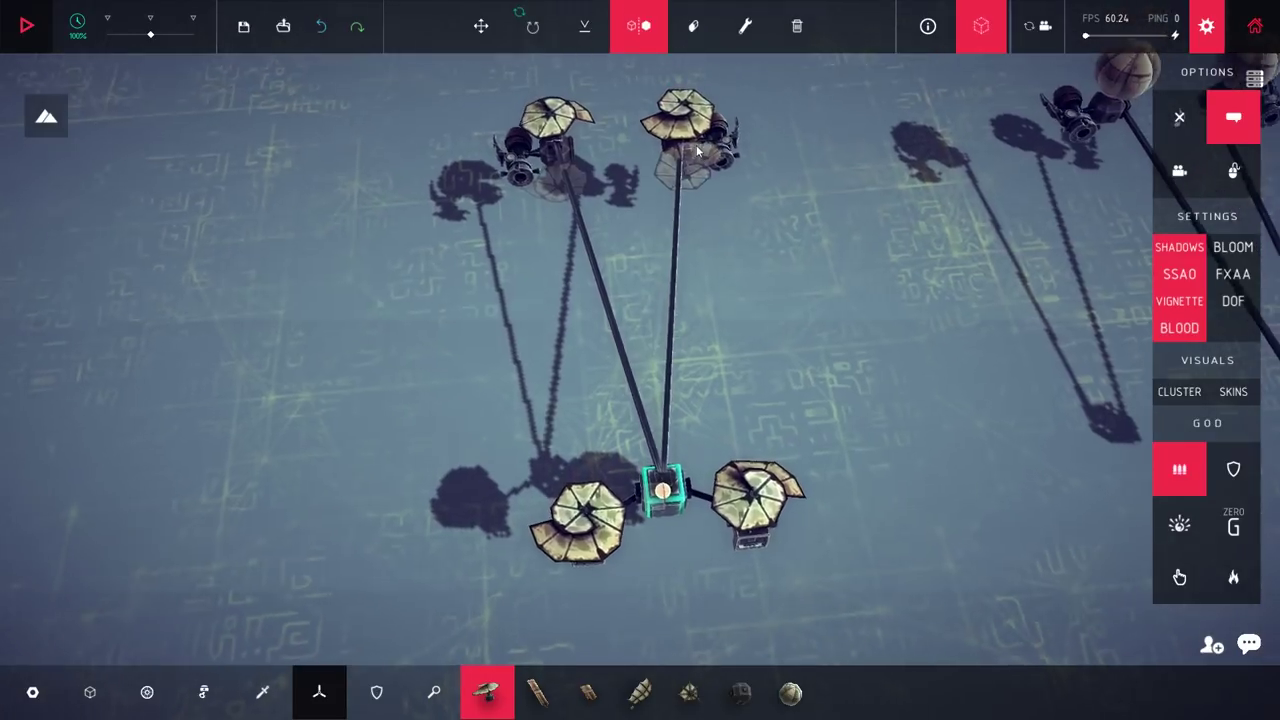
key(space)
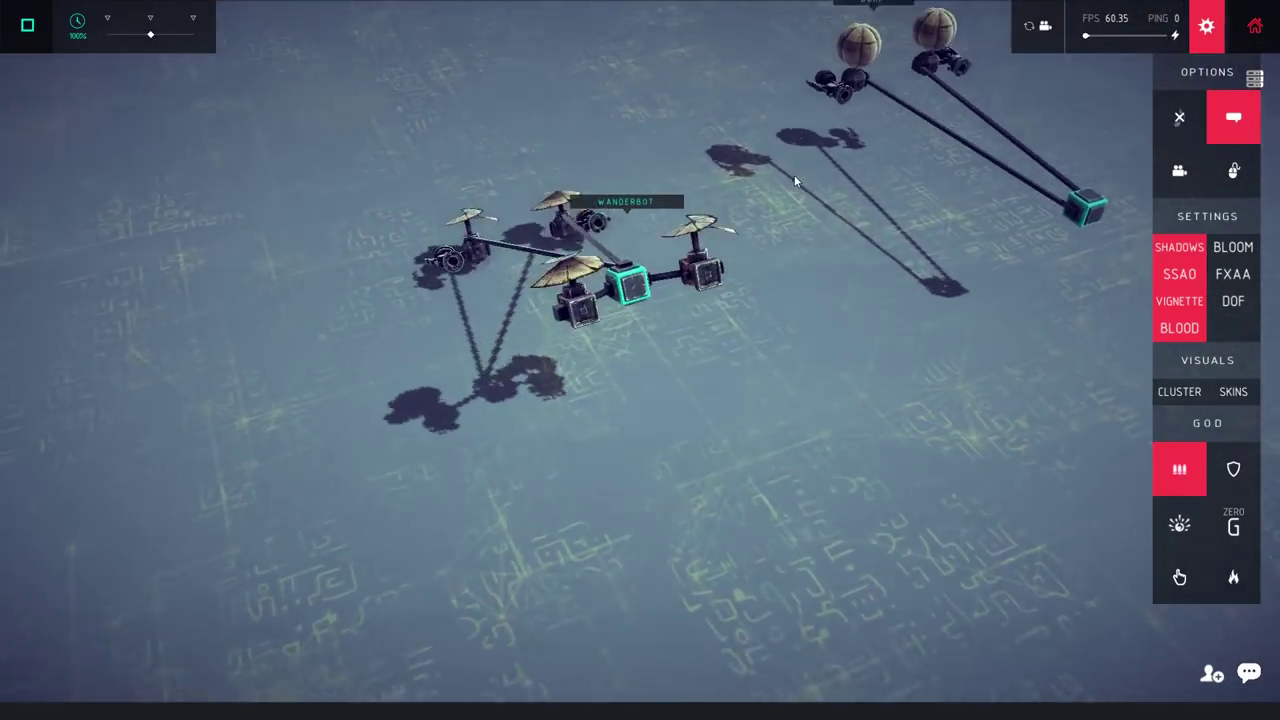
key(space)
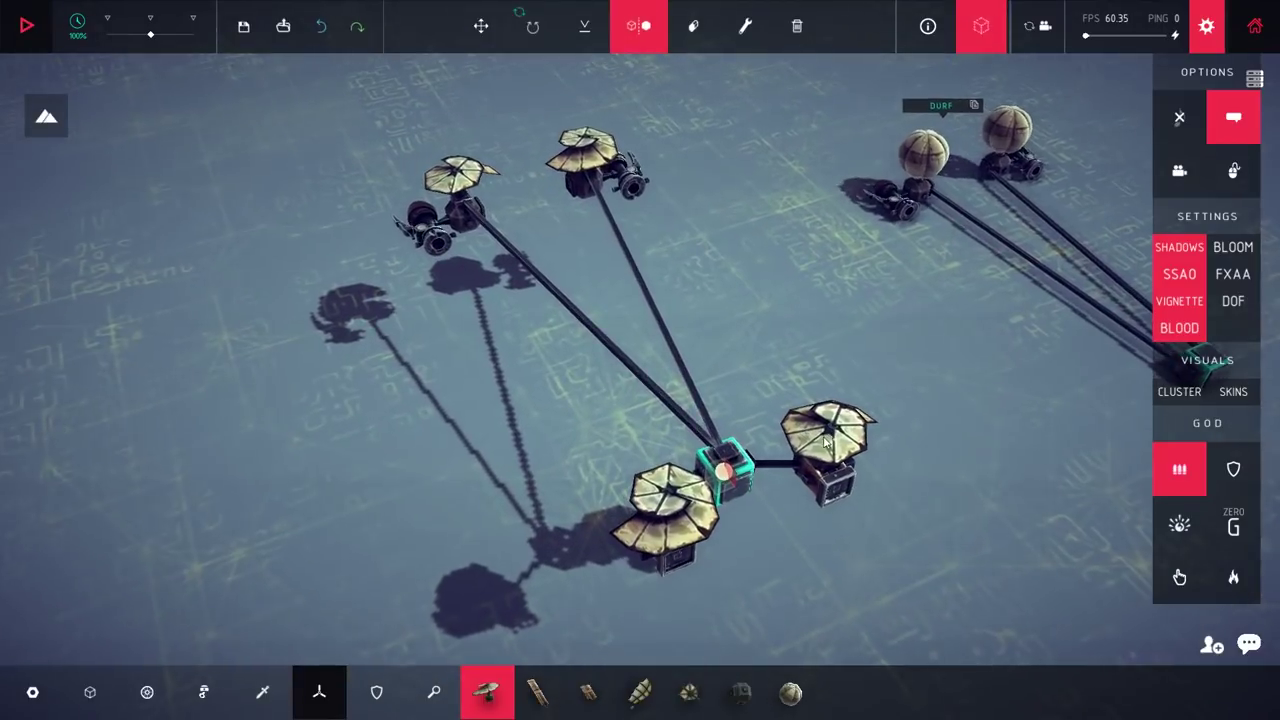
Step: Lower the propellers' flying speed to x0.50 and test-fly the craft
click(745, 26)
click(830, 432)
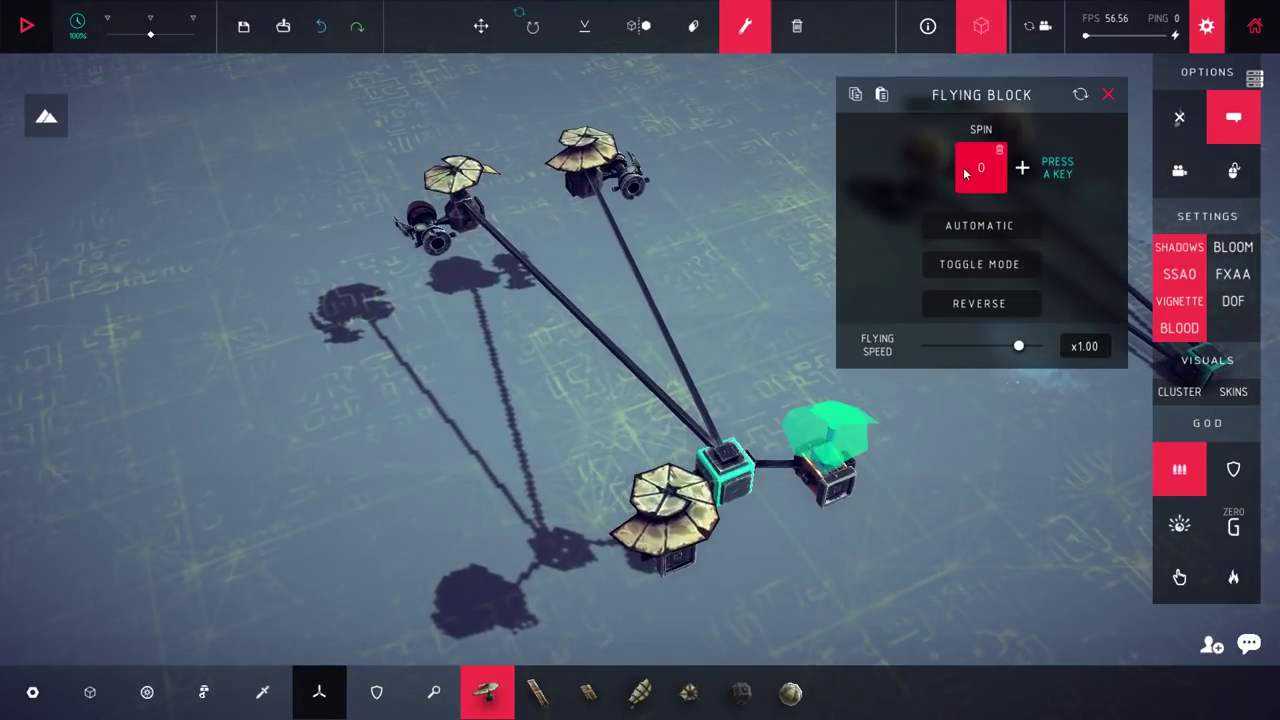
drag(991, 347, 970, 348)
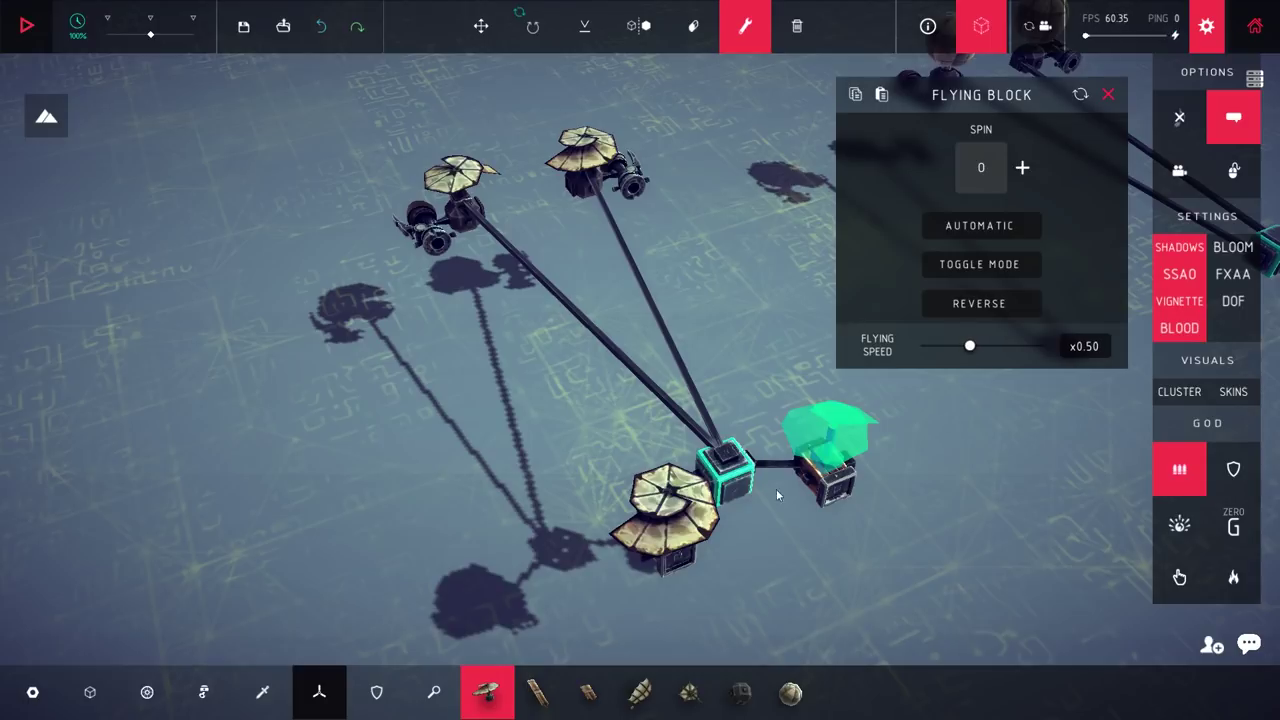
key(space)
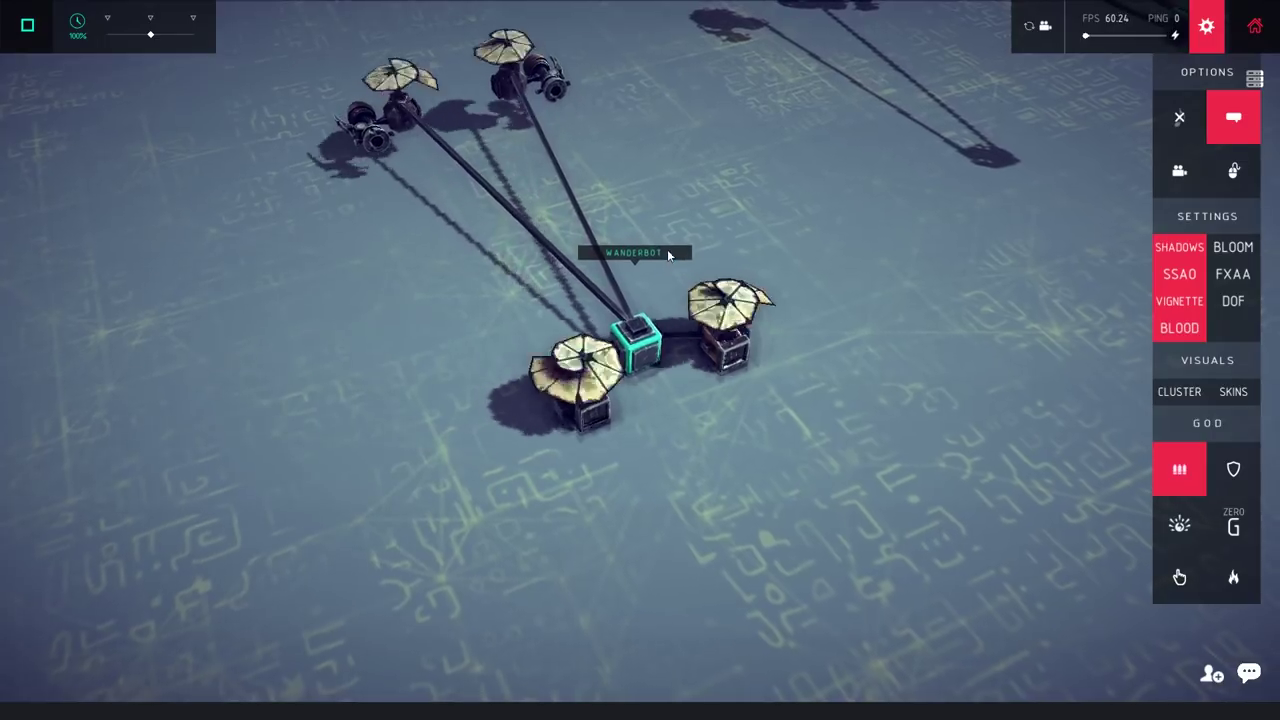
drag(667, 254, 706, 158)
key(space)
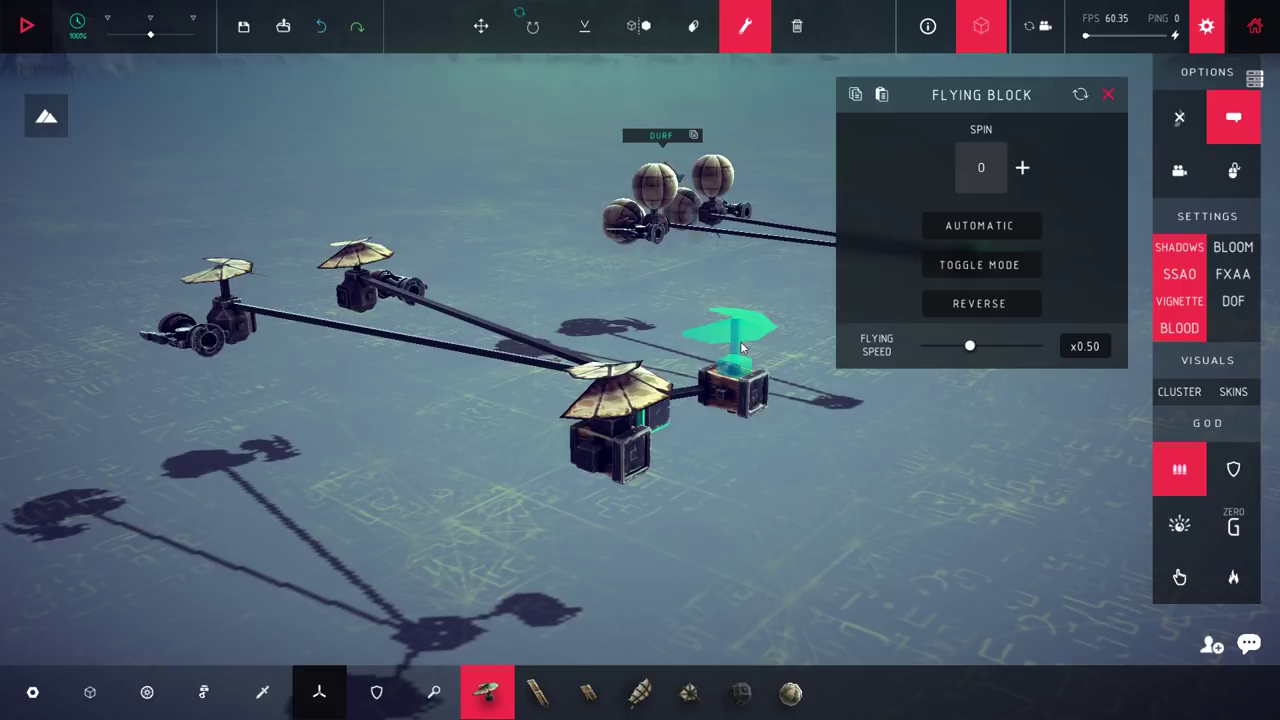
key(space)
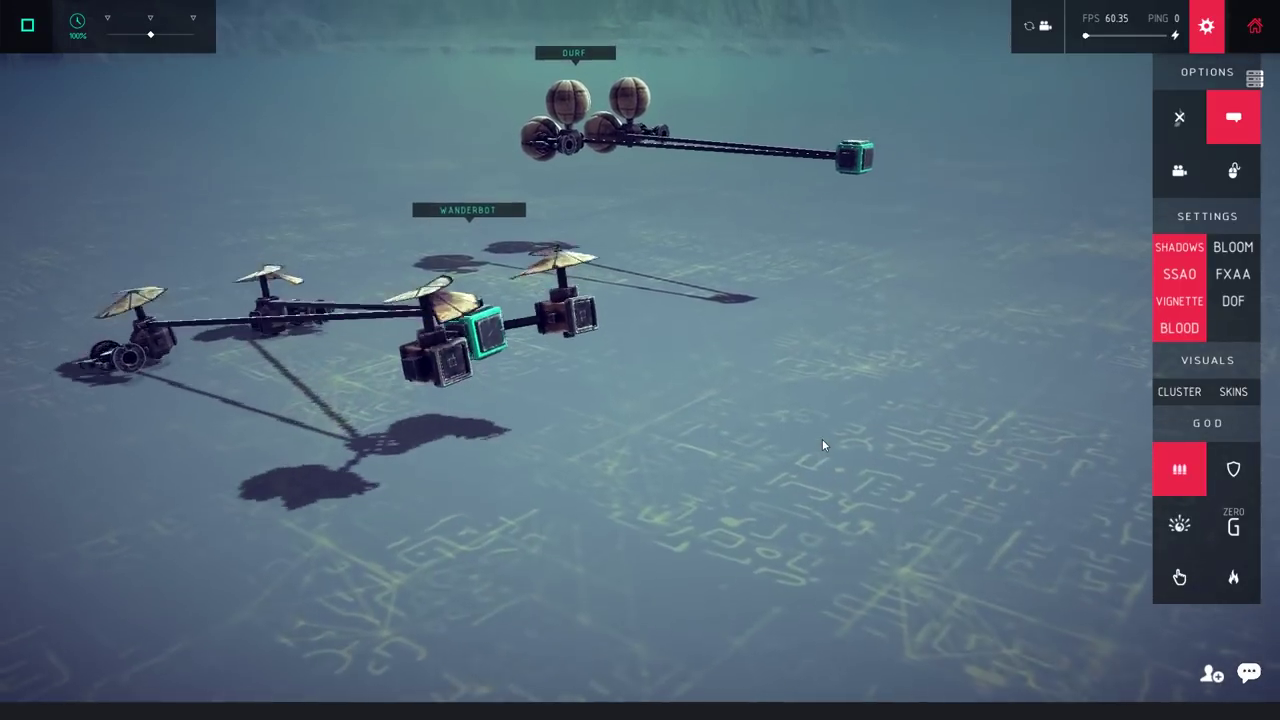
key(space)
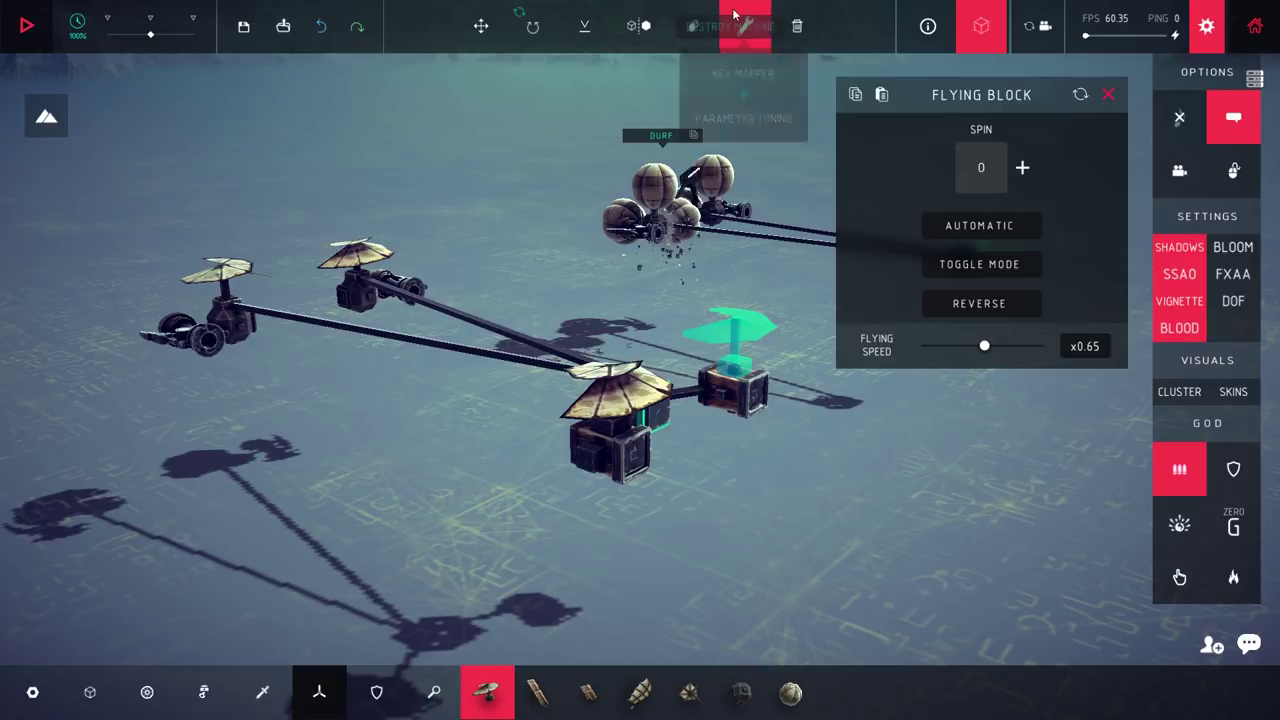
click(720, 12)
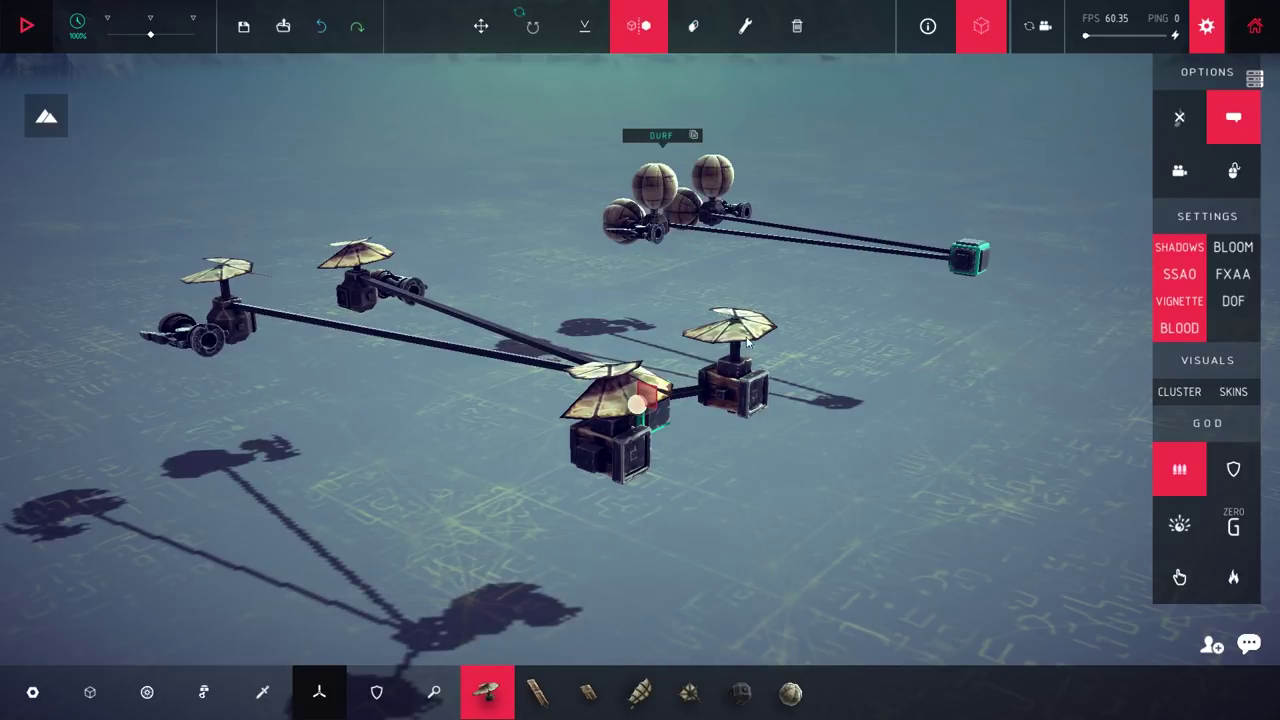
Step: Remove all four propellers from the craft
click(745, 335)
click(615, 390)
click(355, 258)
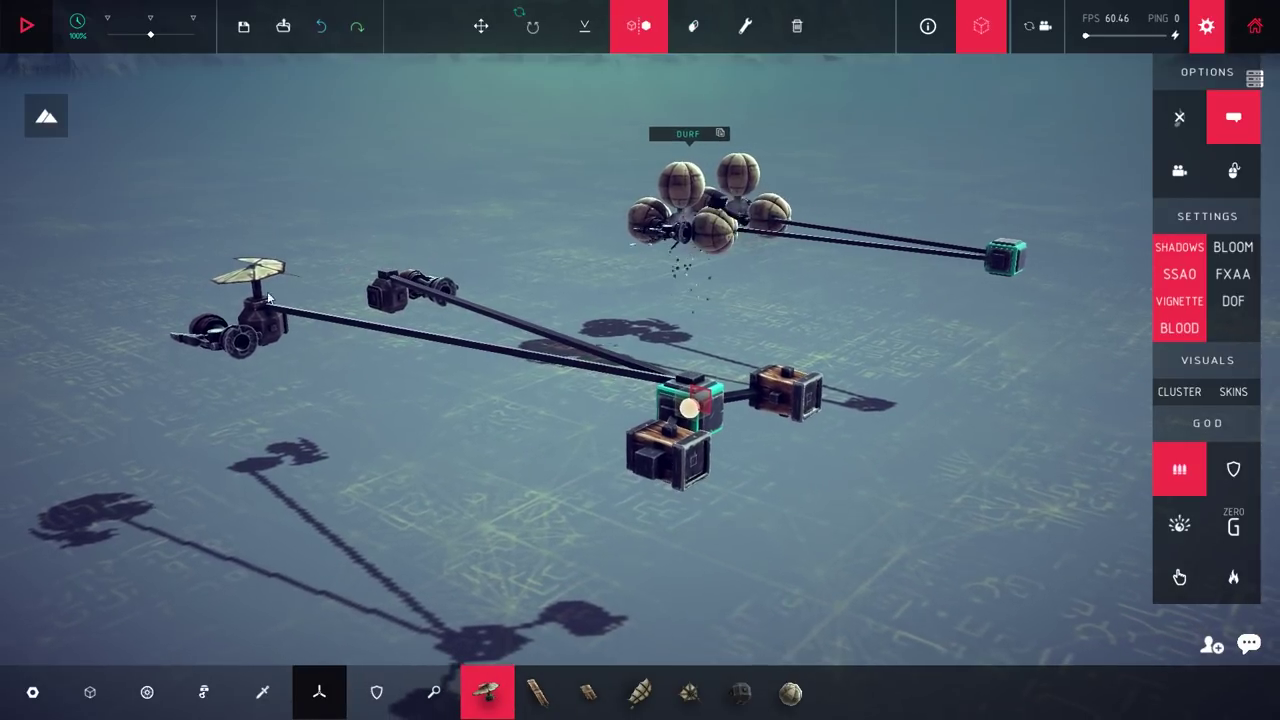
click(254, 302)
scroll(up, 3)
Step: Place balloons on both side blocks and both far wheel units, then test
click(791, 695)
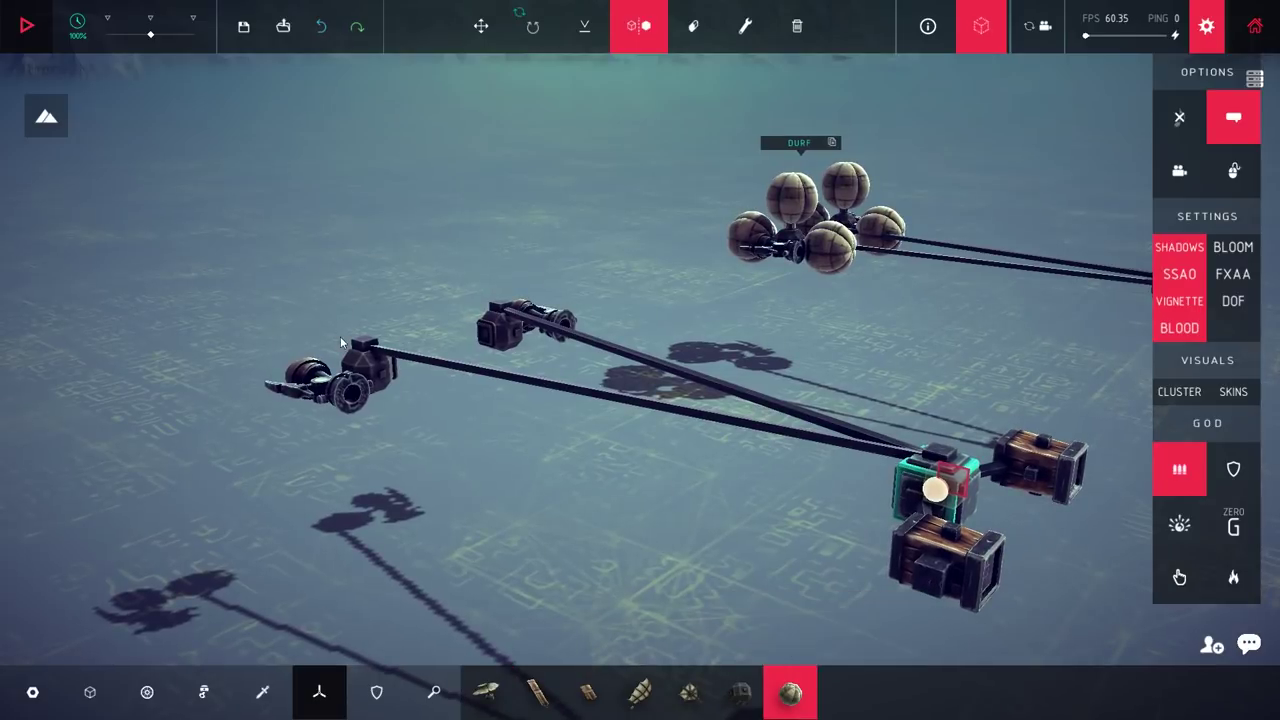
click(344, 343)
click(520, 318)
click(940, 480)
click(1019, 539)
key(space)
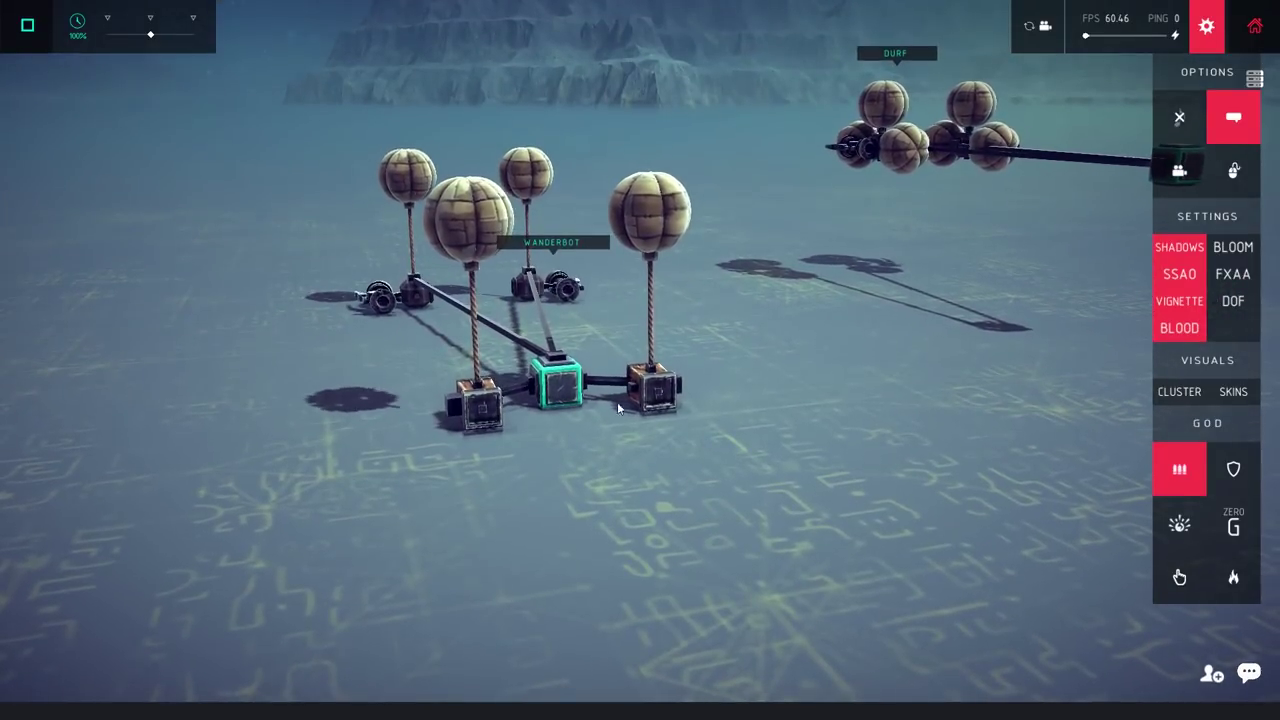
key(space)
Step: Run three more balloon test floats from different viewing angles
drag(520, 440, 650, 434)
key(space)
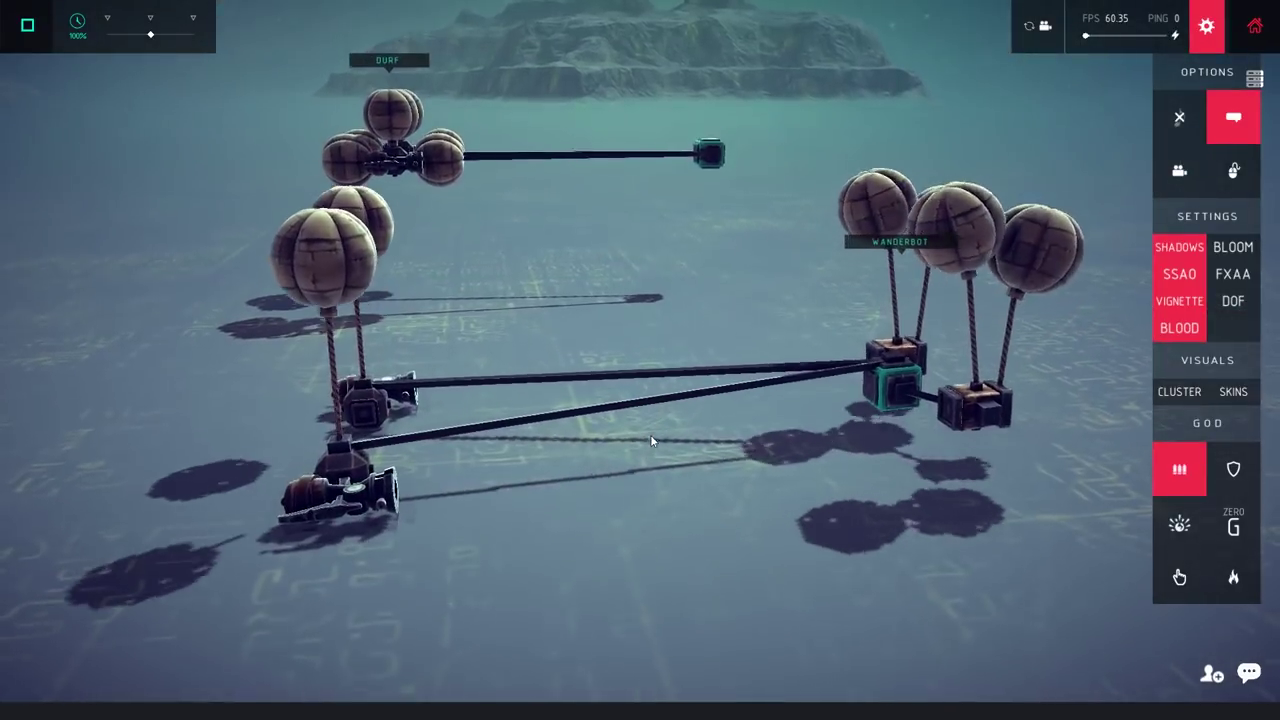
key(space)
drag(360, 550, 804, 385)
key(space)
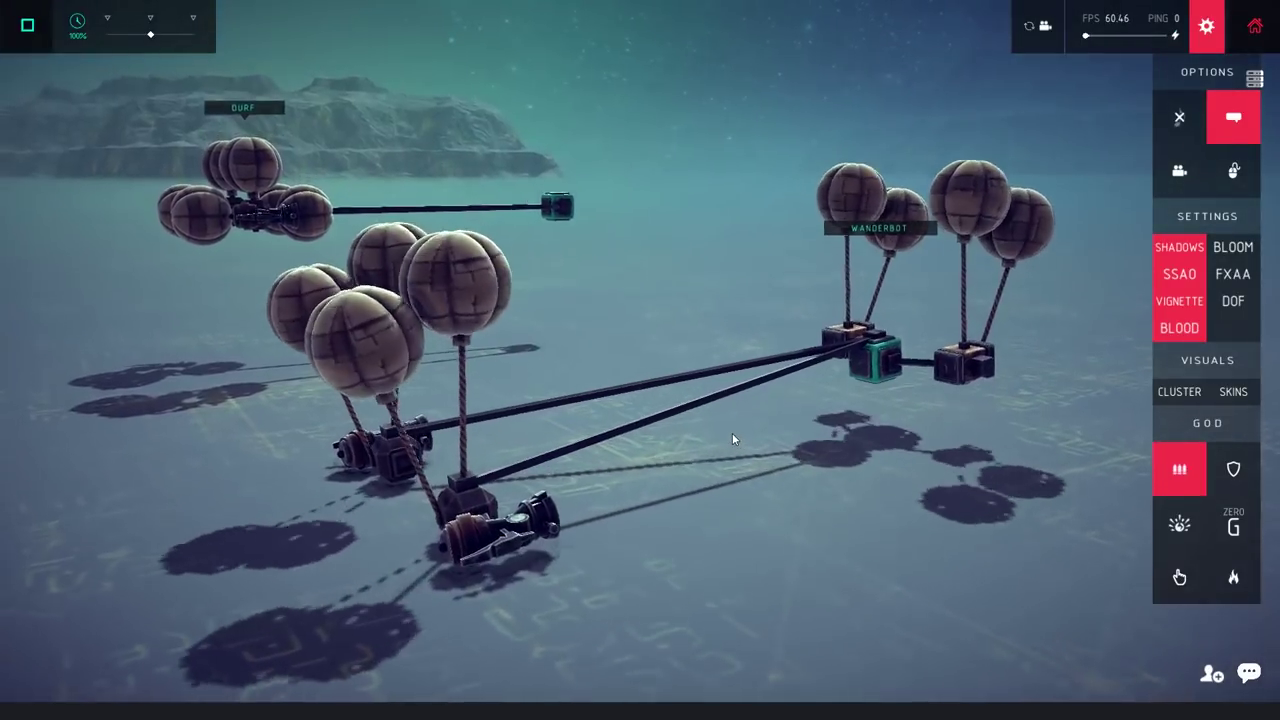
key(space)
drag(598, 563, 658, 493)
scroll(down, 3)
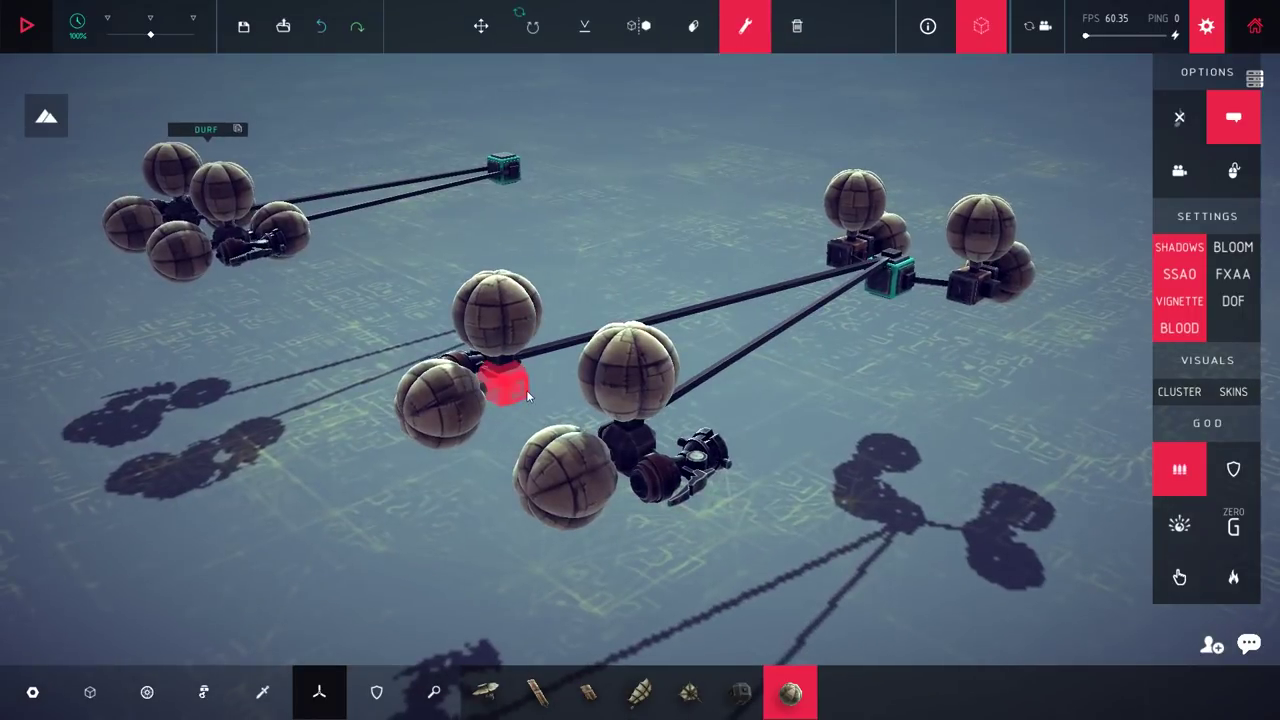
Step: Check a ballast block's mass settings and test the floating craft
click(505, 380)
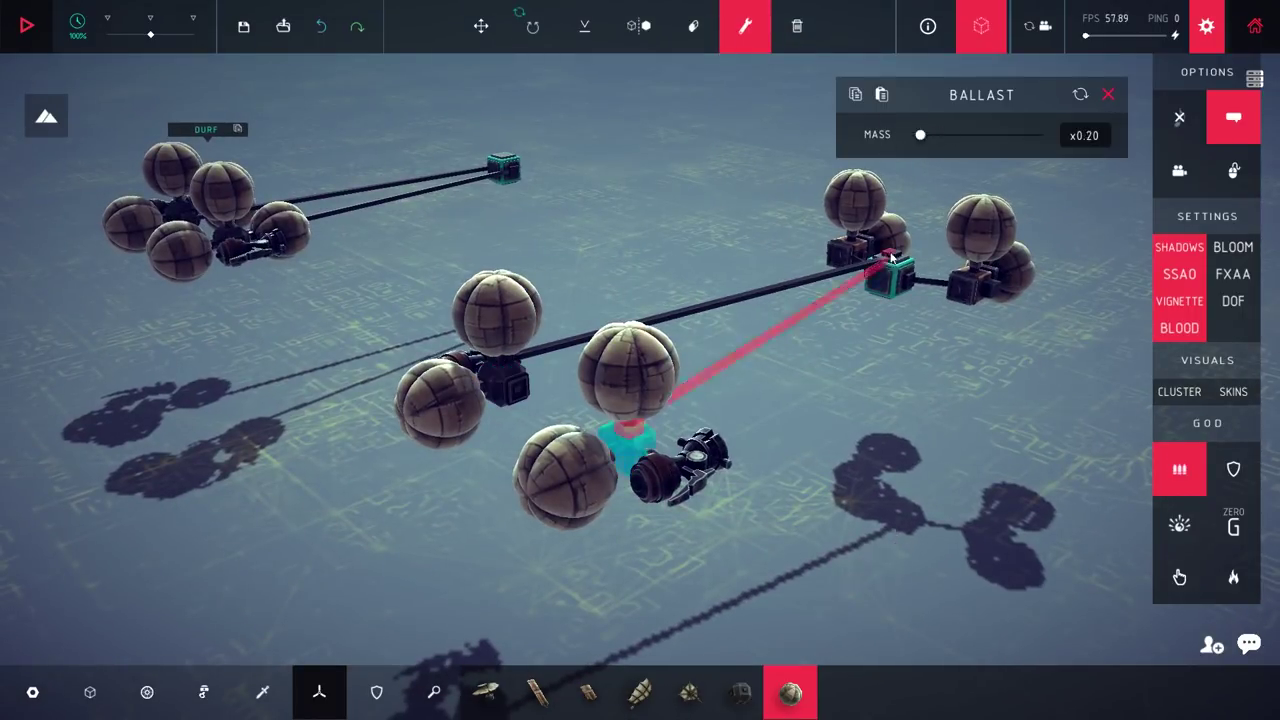
drag(1008, 230, 908, 222)
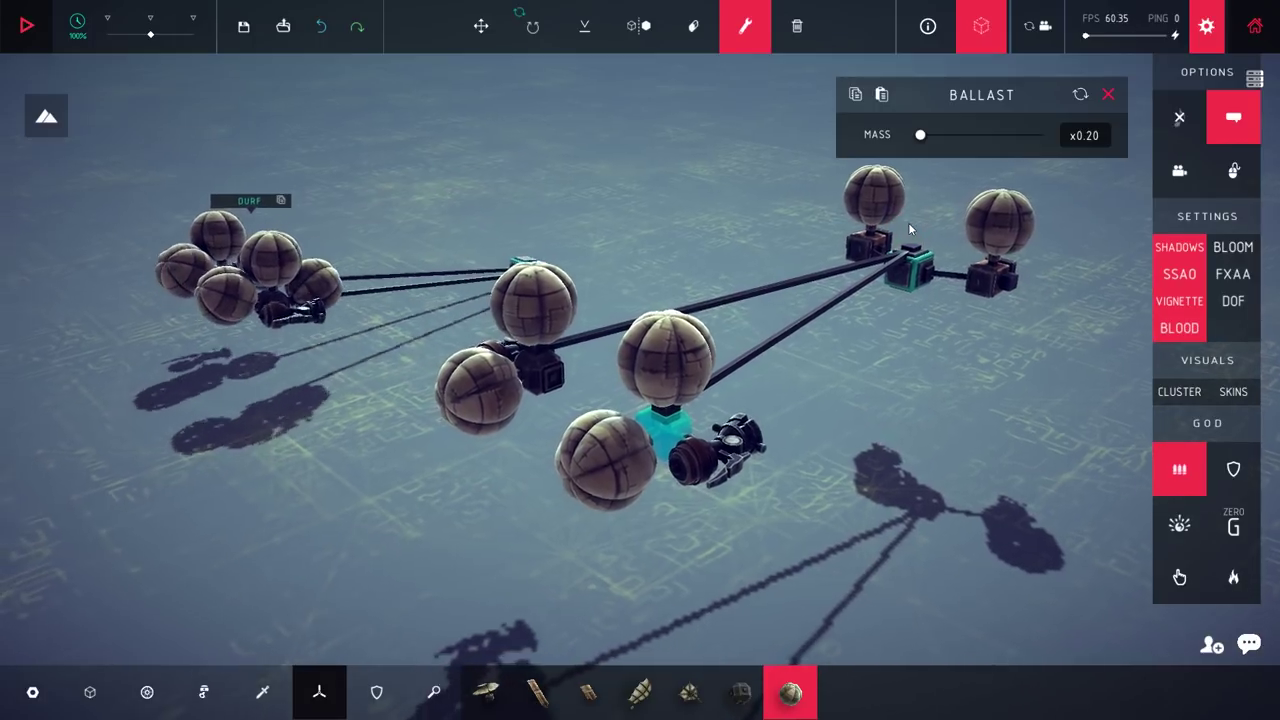
key(space)
drag(955, 283, 848, 230)
key(space)
drag(958, 380, 840, 445)
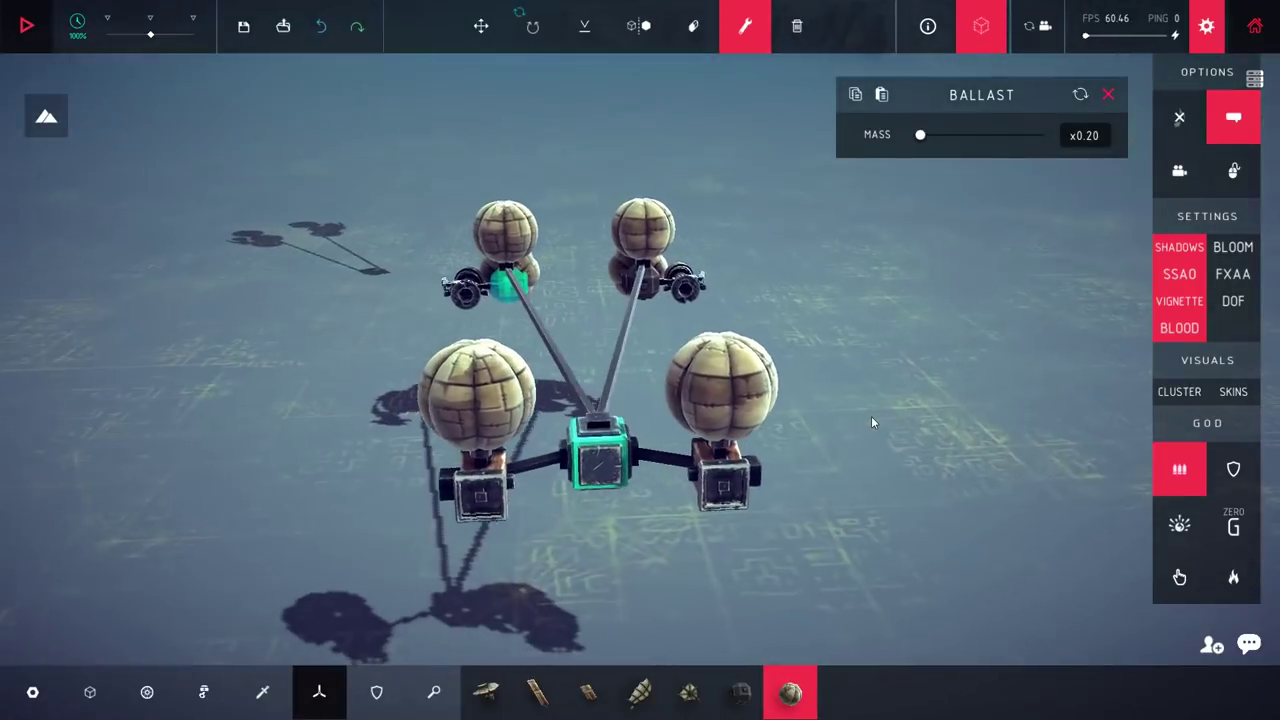
Step: Set the strings of the right, top and lower-left balloons to zero length
click(760, 385)
click(788, 378)
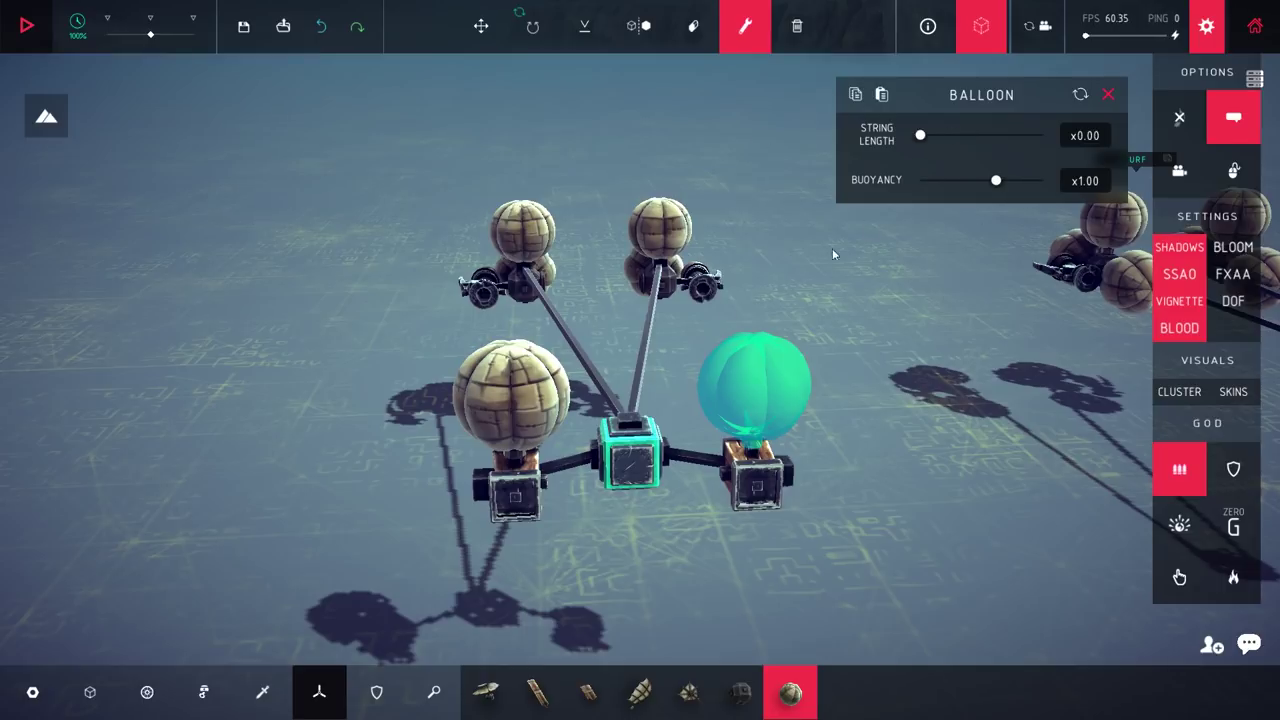
click(655, 235)
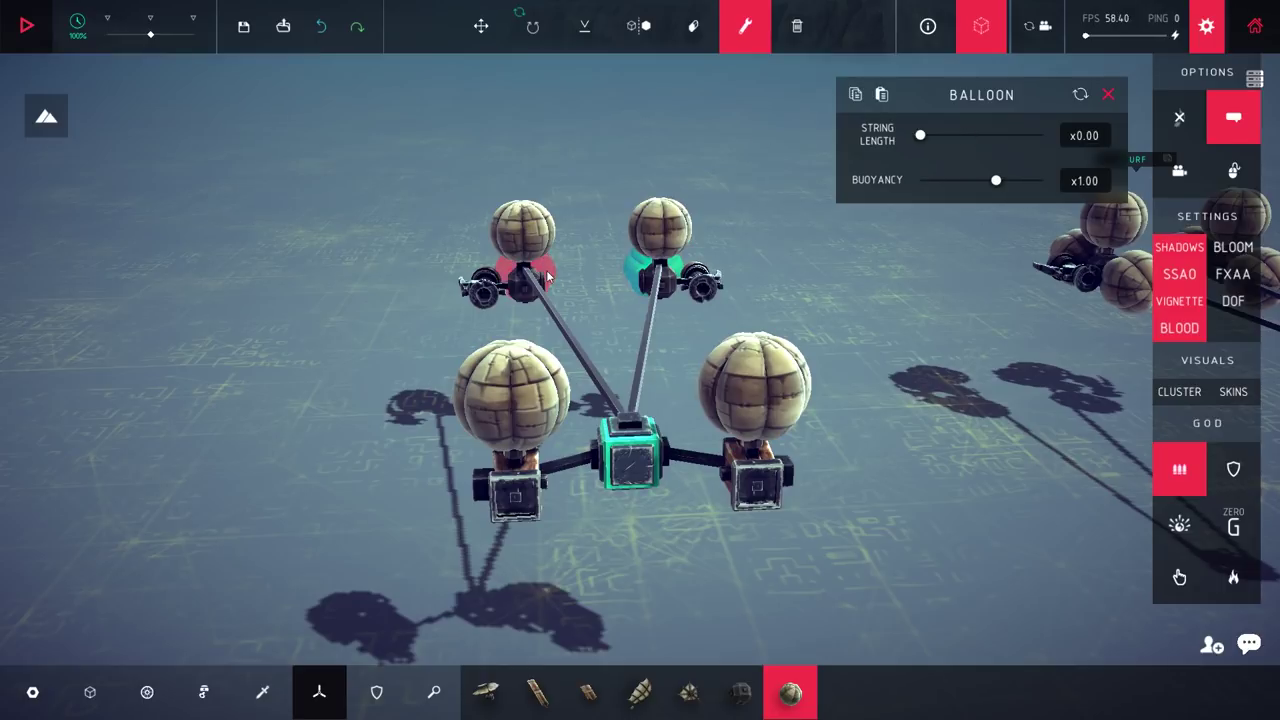
click(522, 228)
click(512, 402)
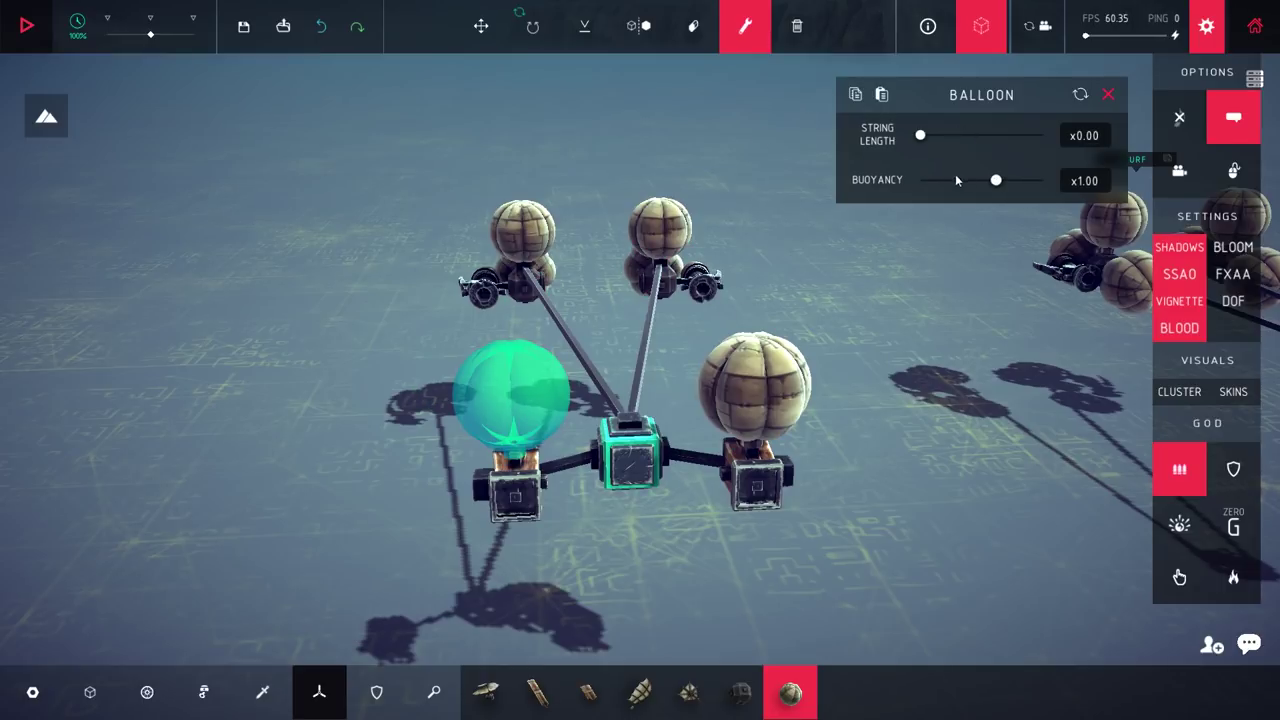
click(655, 225)
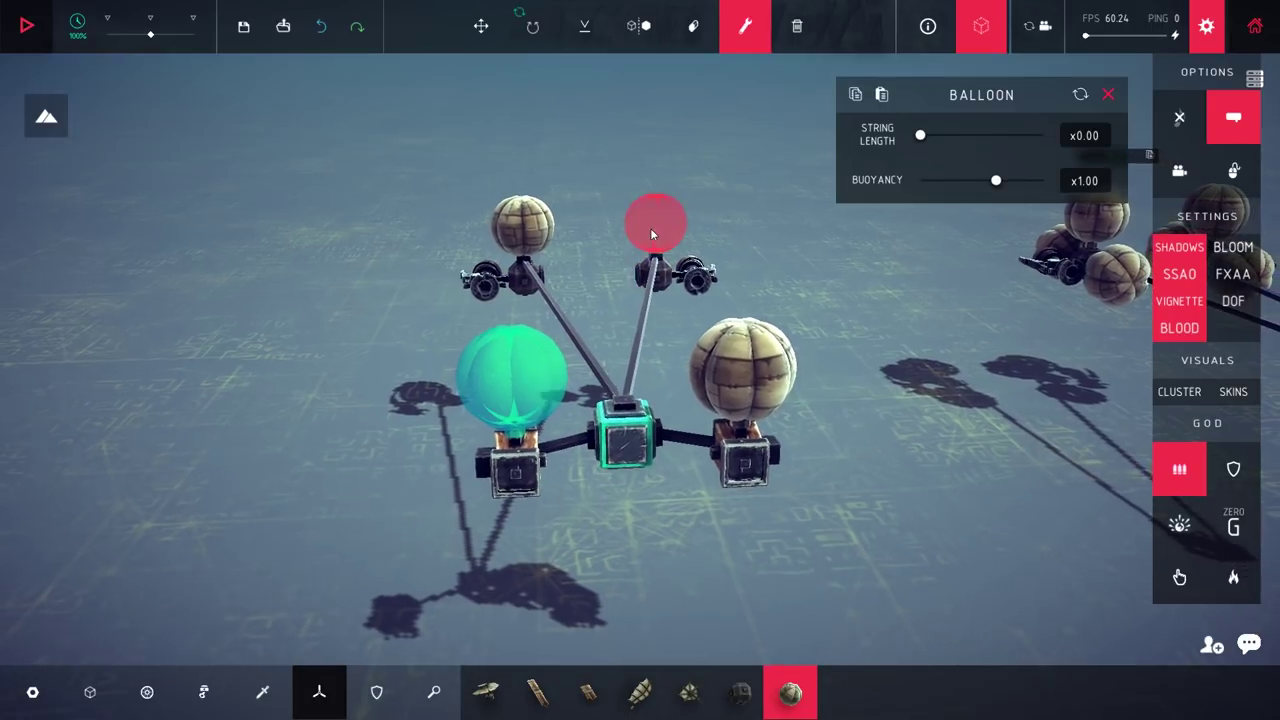
Step: Test-float the balloon craft three more times
key(space)
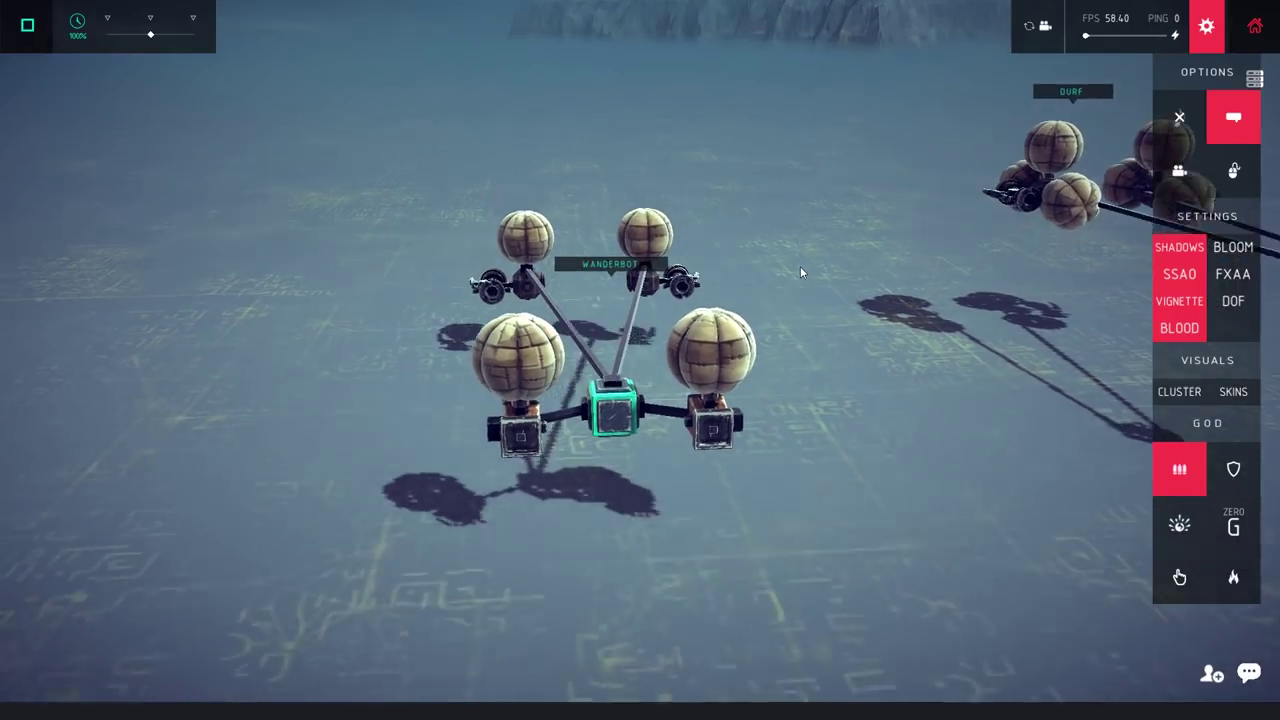
key(space)
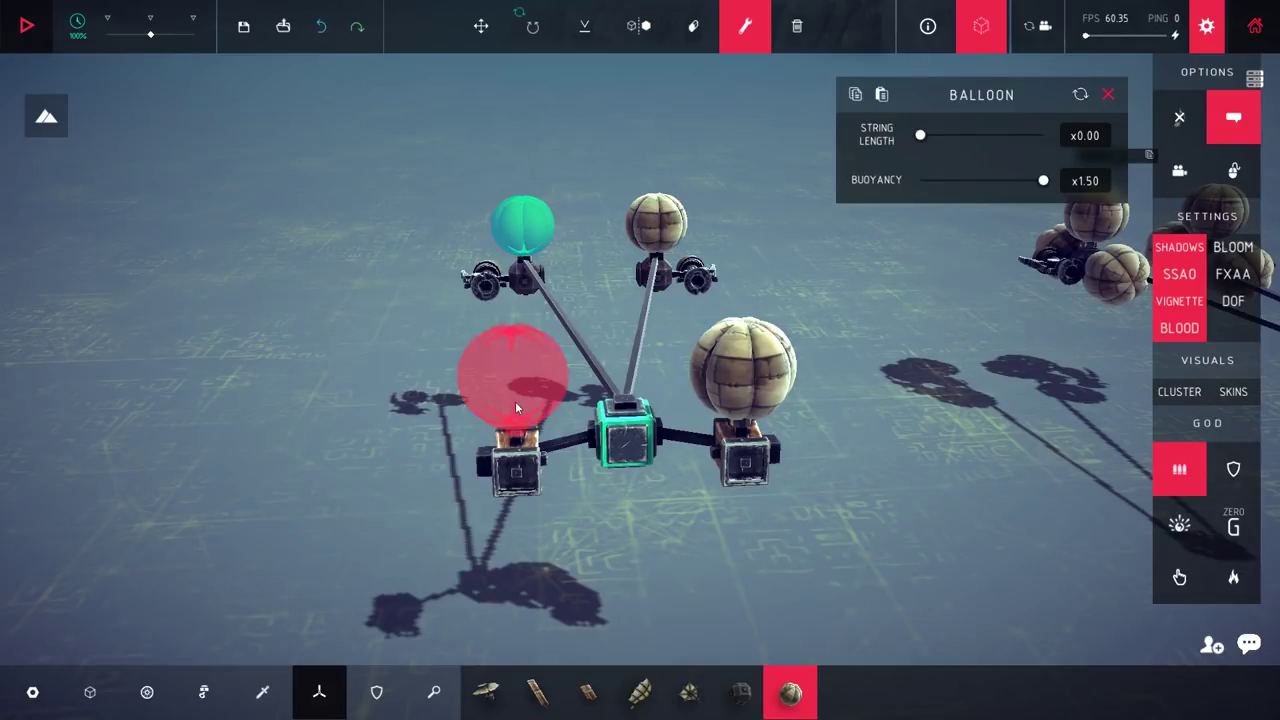
key(space)
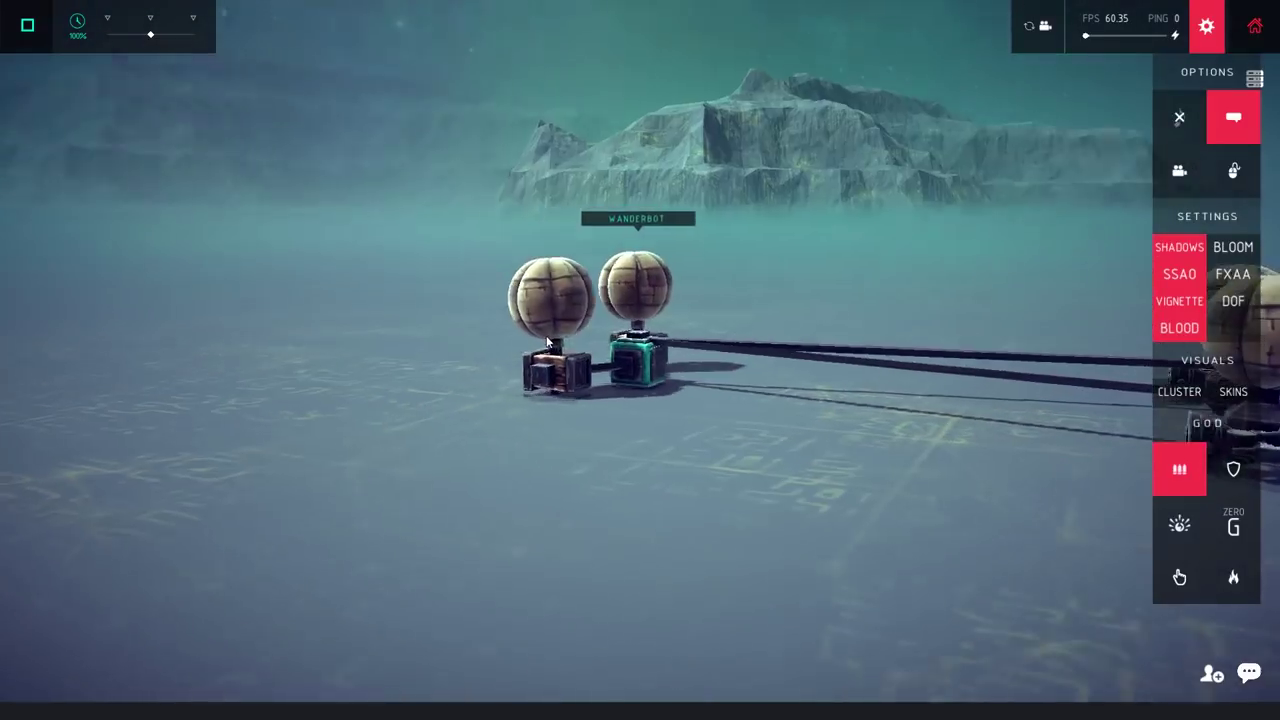
key(space)
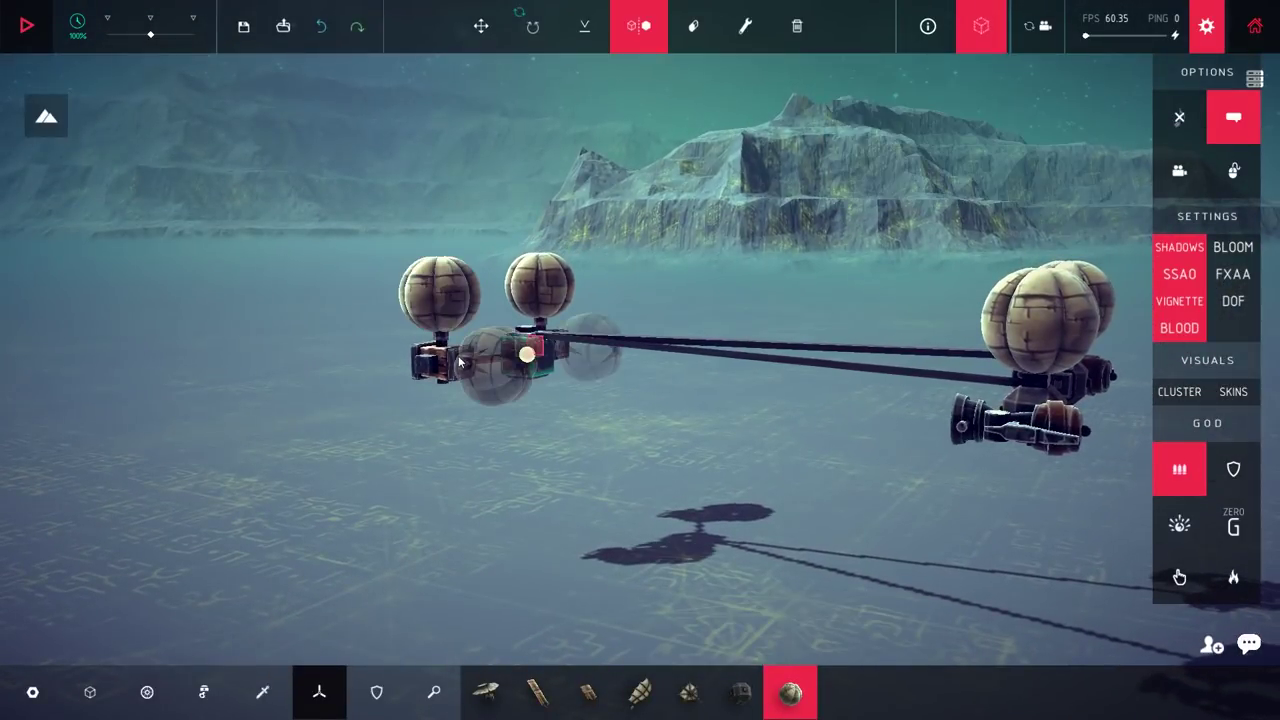
drag(793, 471, 636, 474)
key(space)
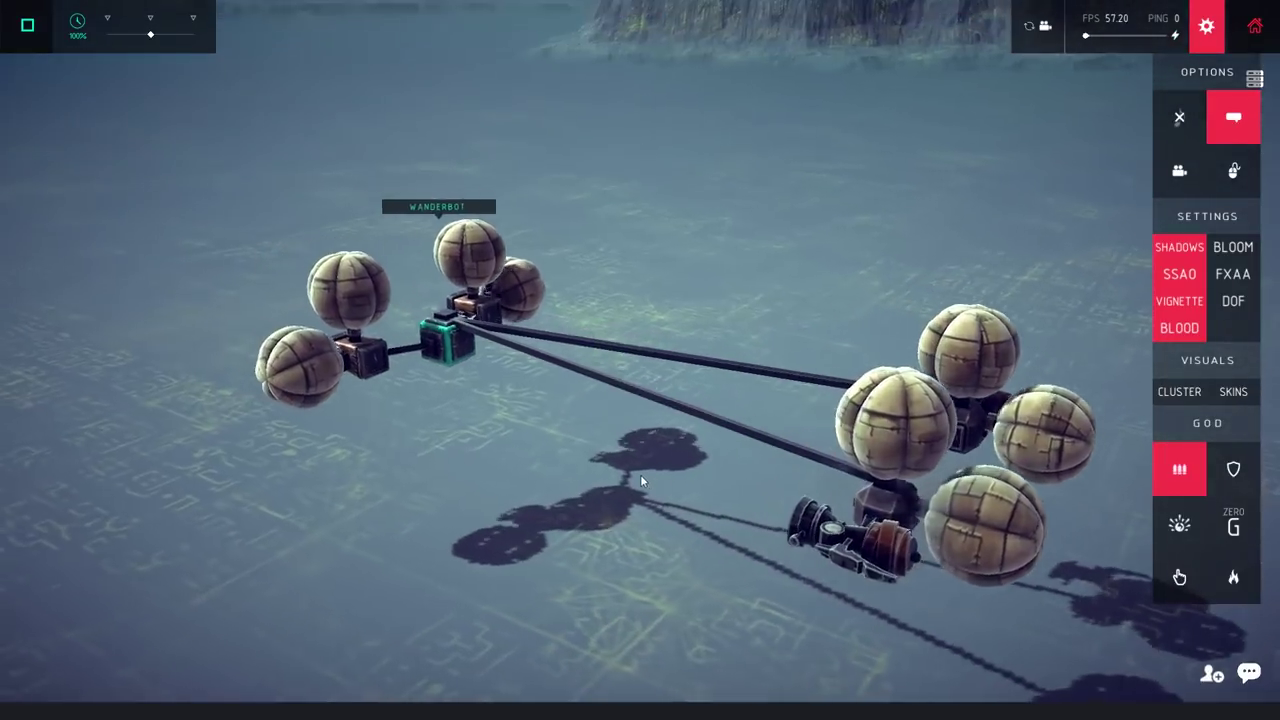
key(space)
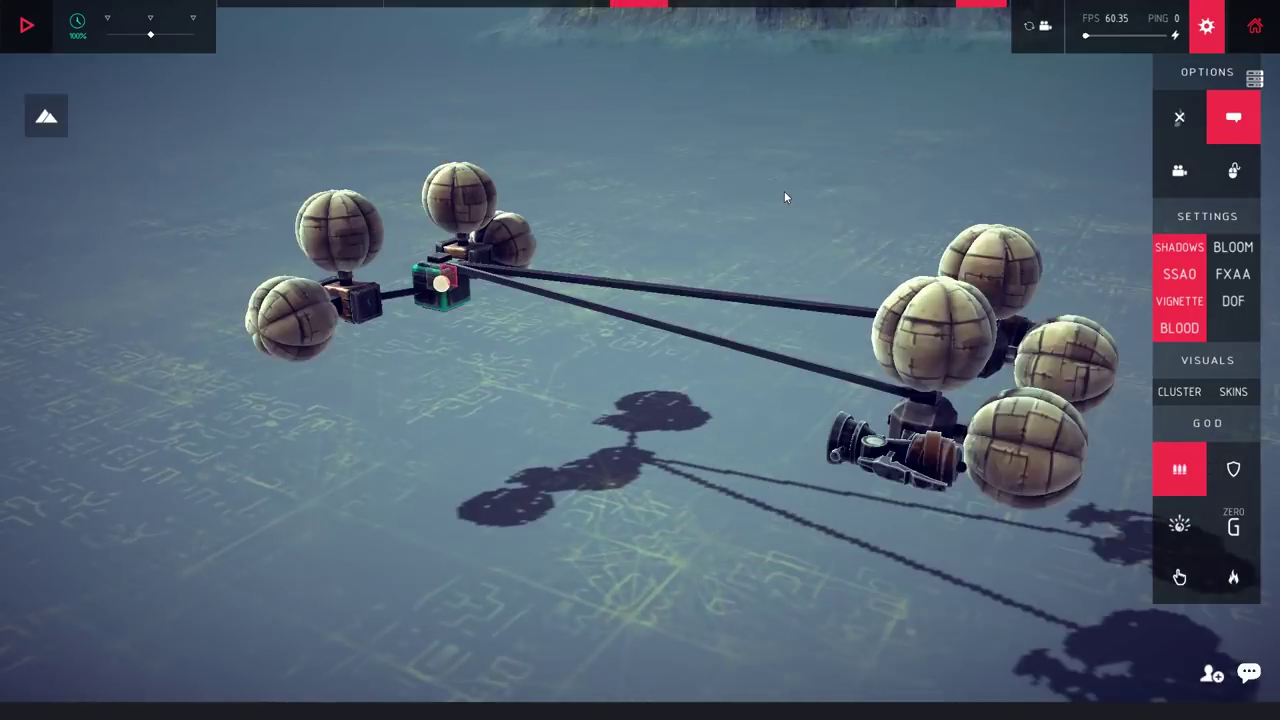
Step: Inspect the left and right-cluster balloons' settings, then test-fly
click(744, 26)
click(450, 290)
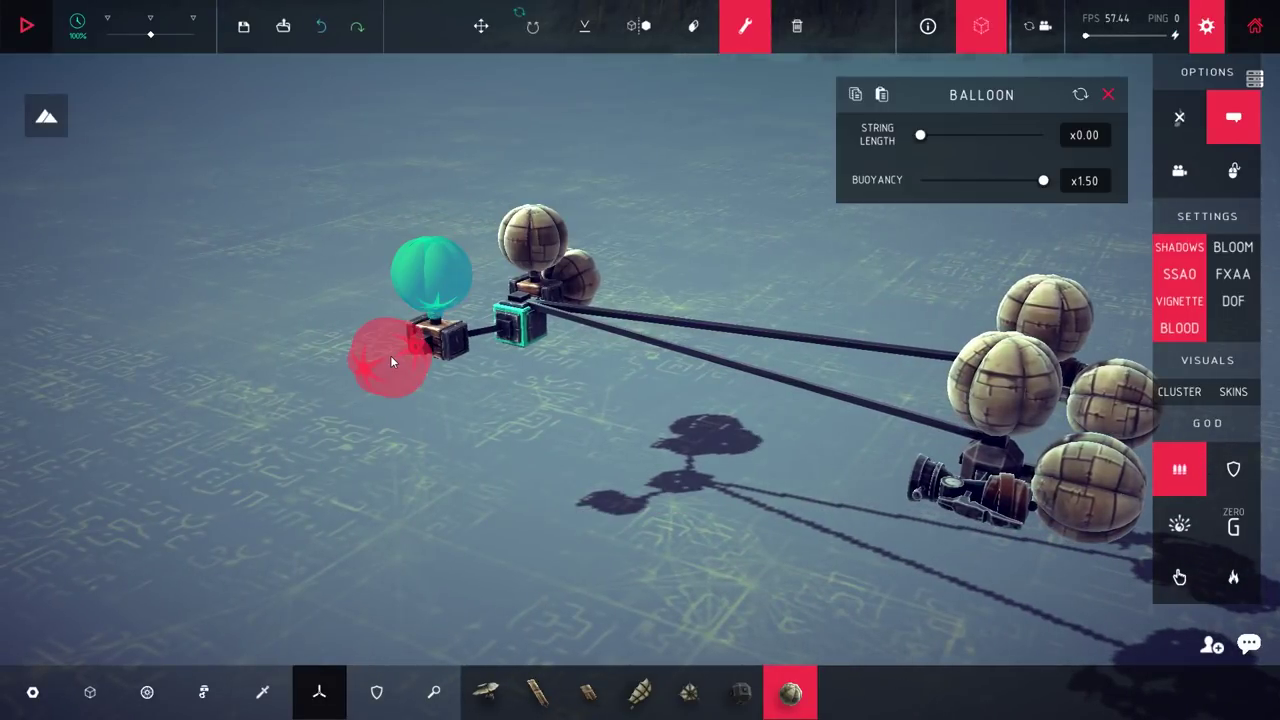
click(1081, 514)
click(1096, 400)
click(422, 351)
key(space)
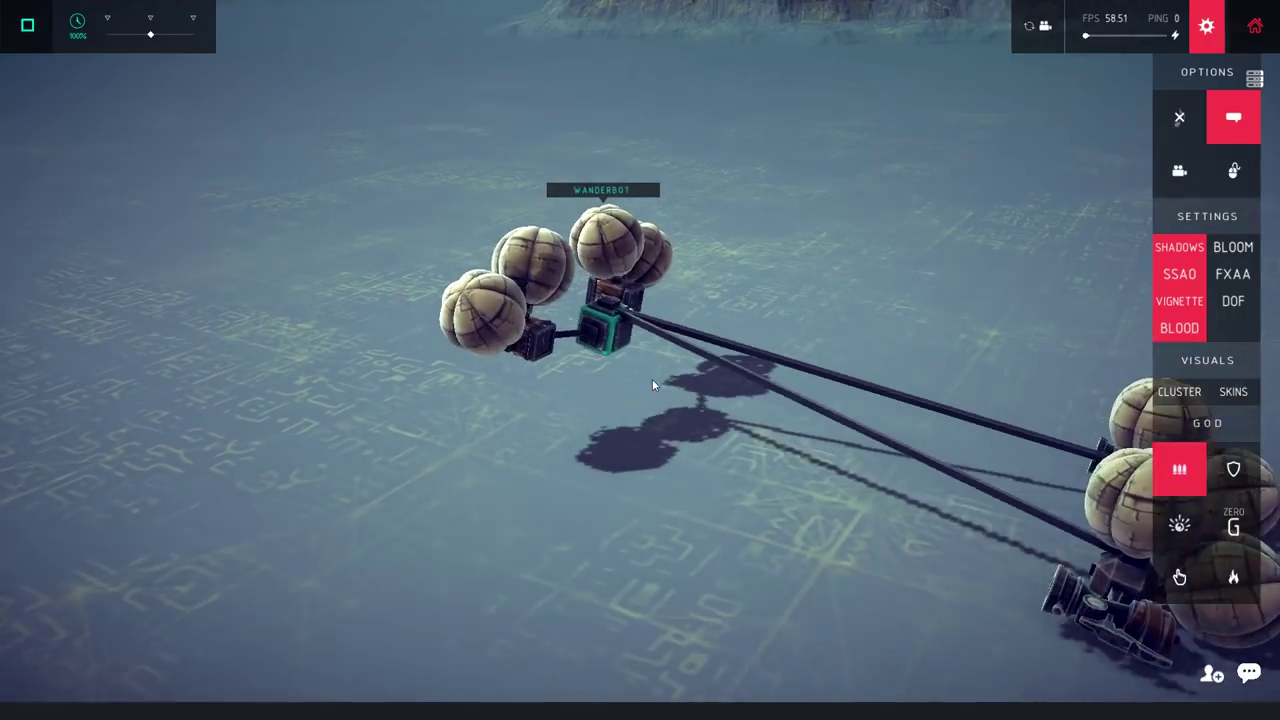
key(space)
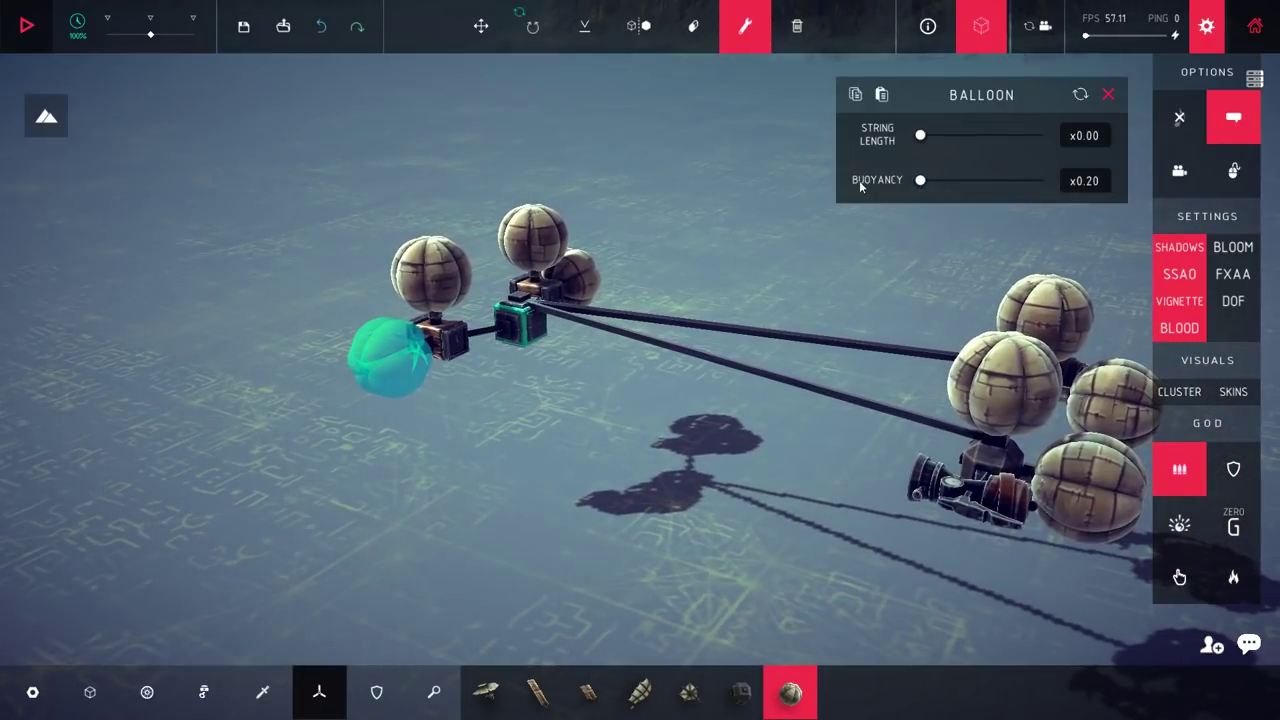
Step: Try an extra left-end balloon, undo it, and add one to the right cluster
click(584, 275)
key(space)
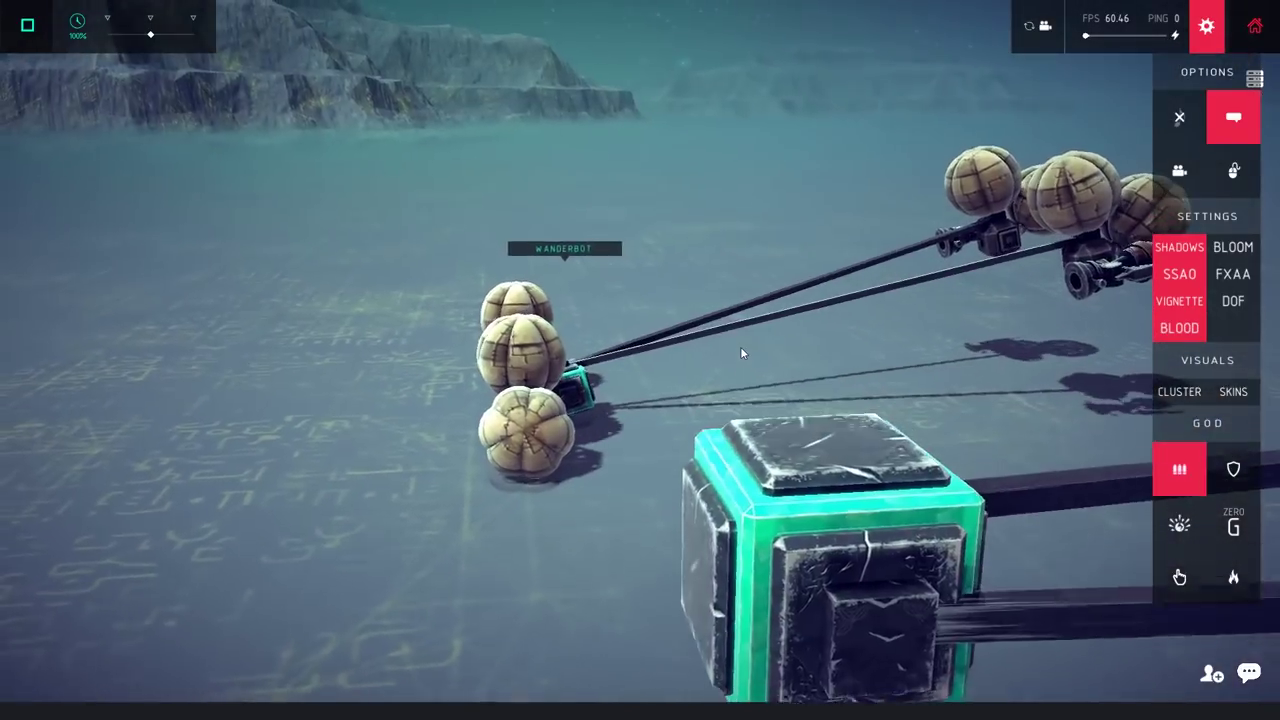
key(space)
key(ctrl+z)
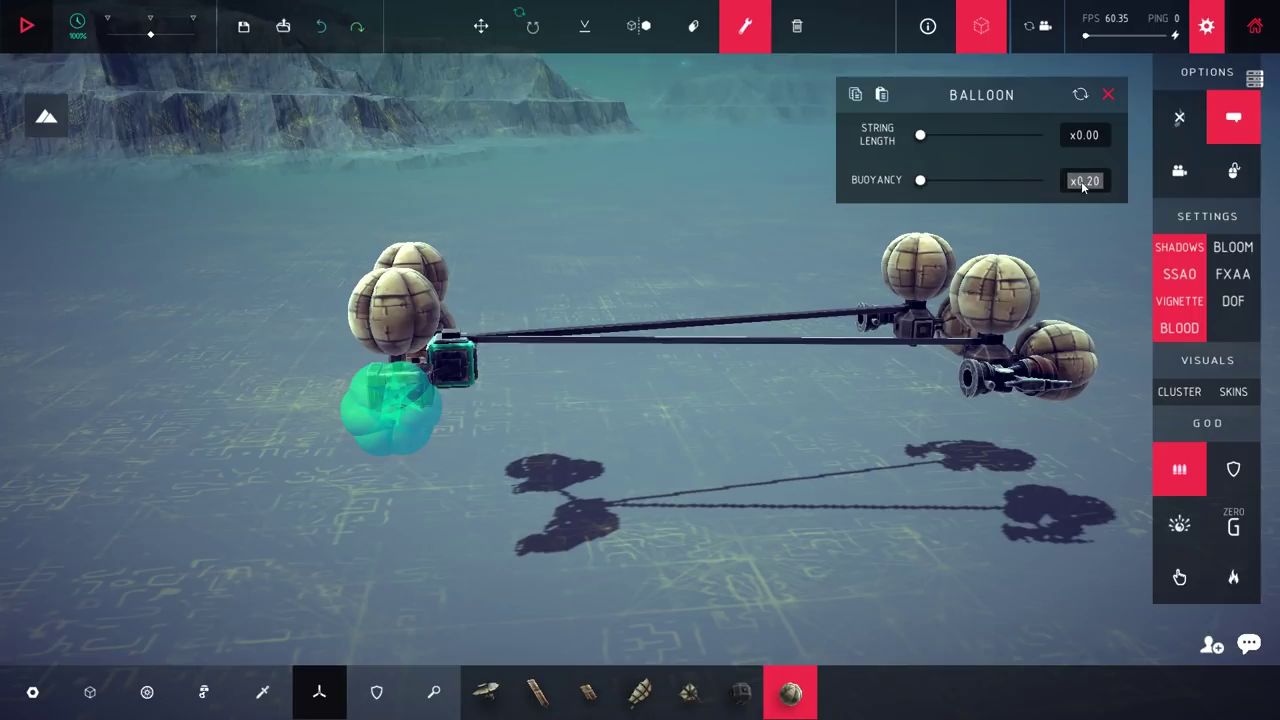
drag(1097, 196, 737, 283)
click(803, 418)
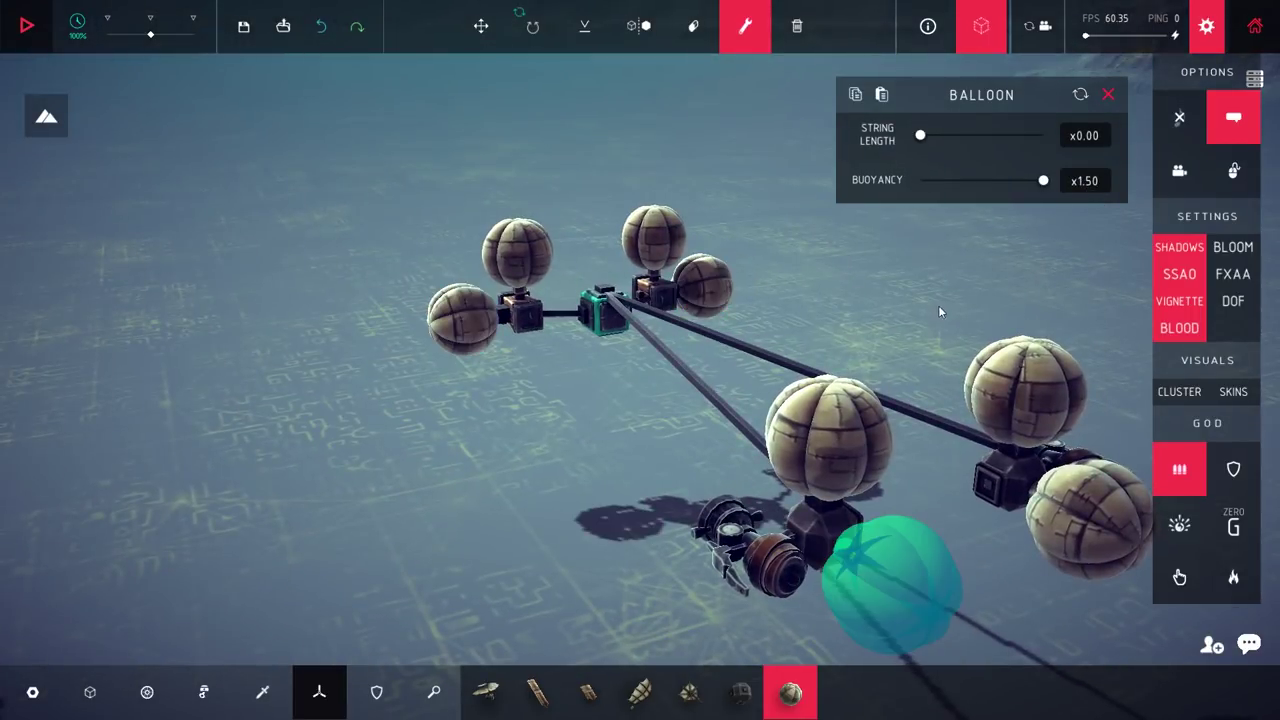
drag(1058, 510, 854, 390)
key(space)
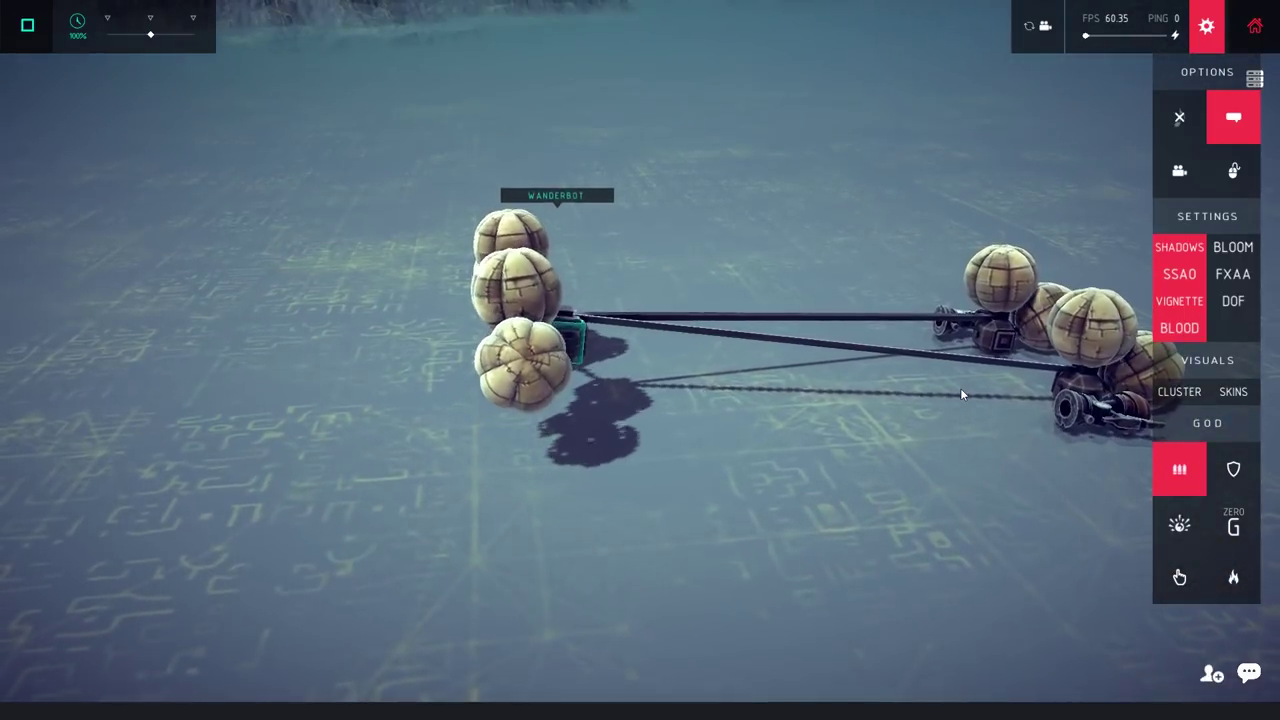
key(space)
scroll(down, 3)
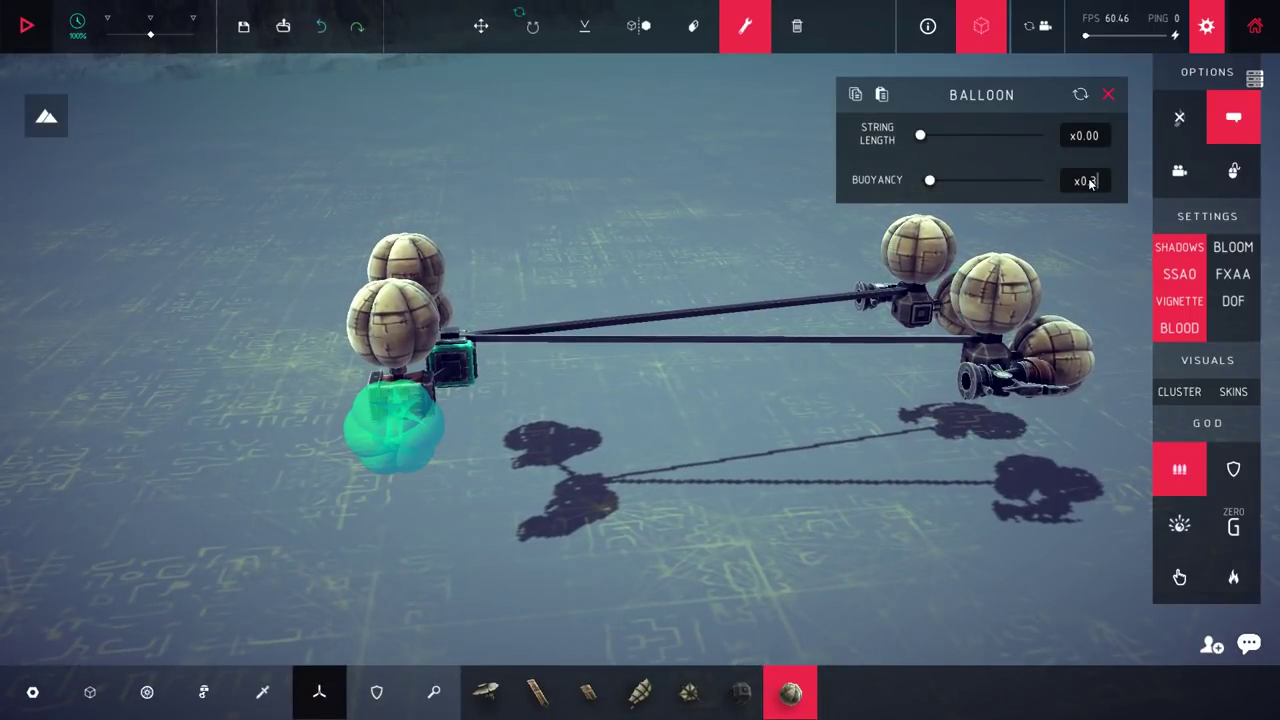
Step: Lower the balloon buoyancy to 0.30 and test-fly the craft
drag(945, 205, 634, 236)
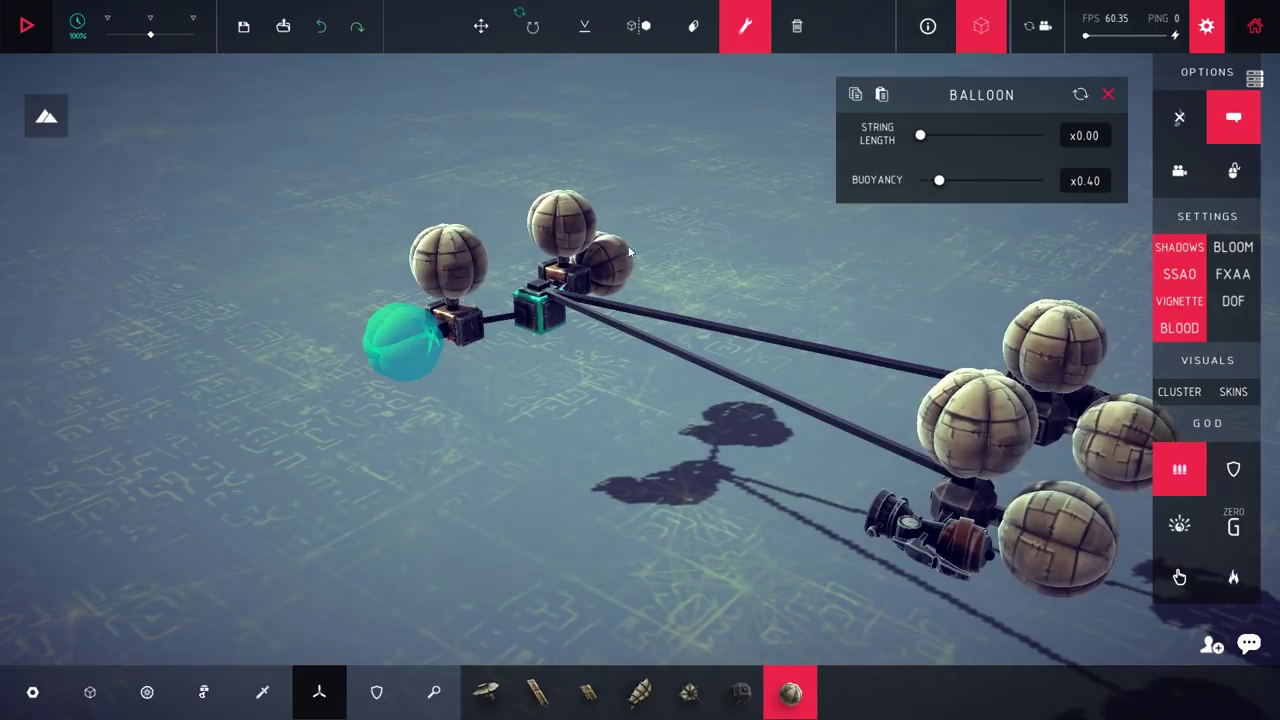
key(space)
key(space)
click(930, 180)
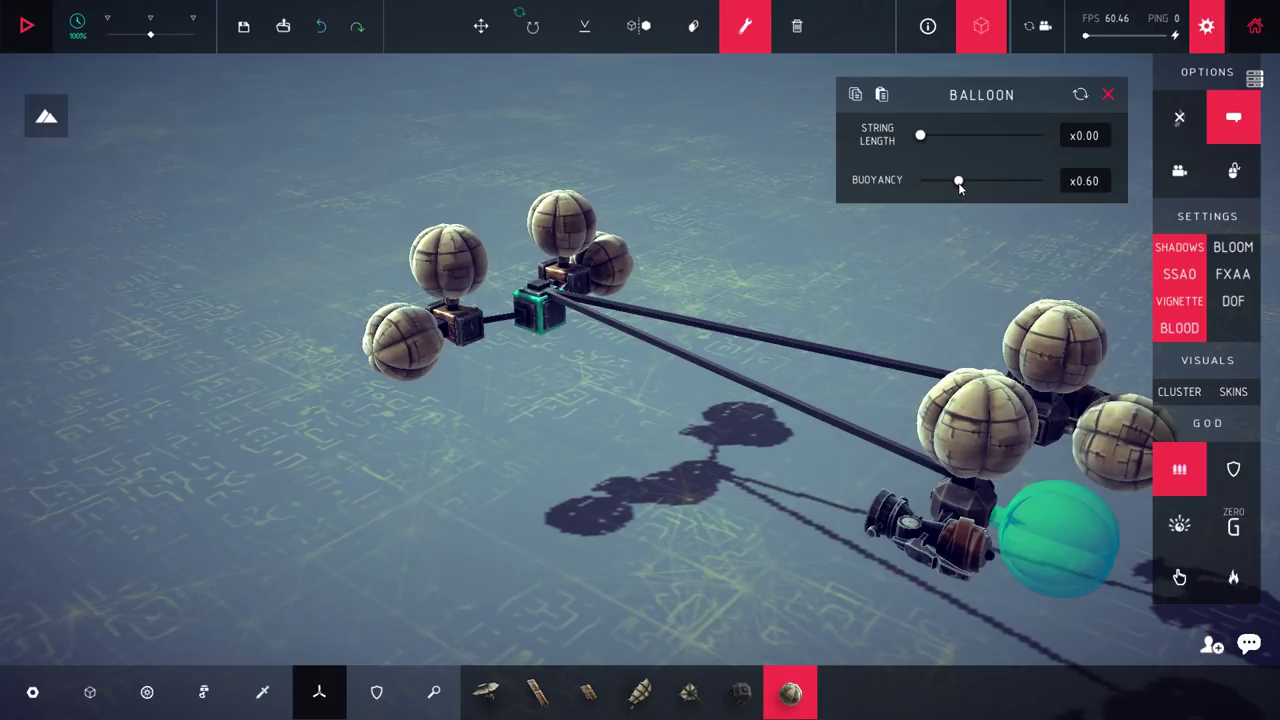
key(space)
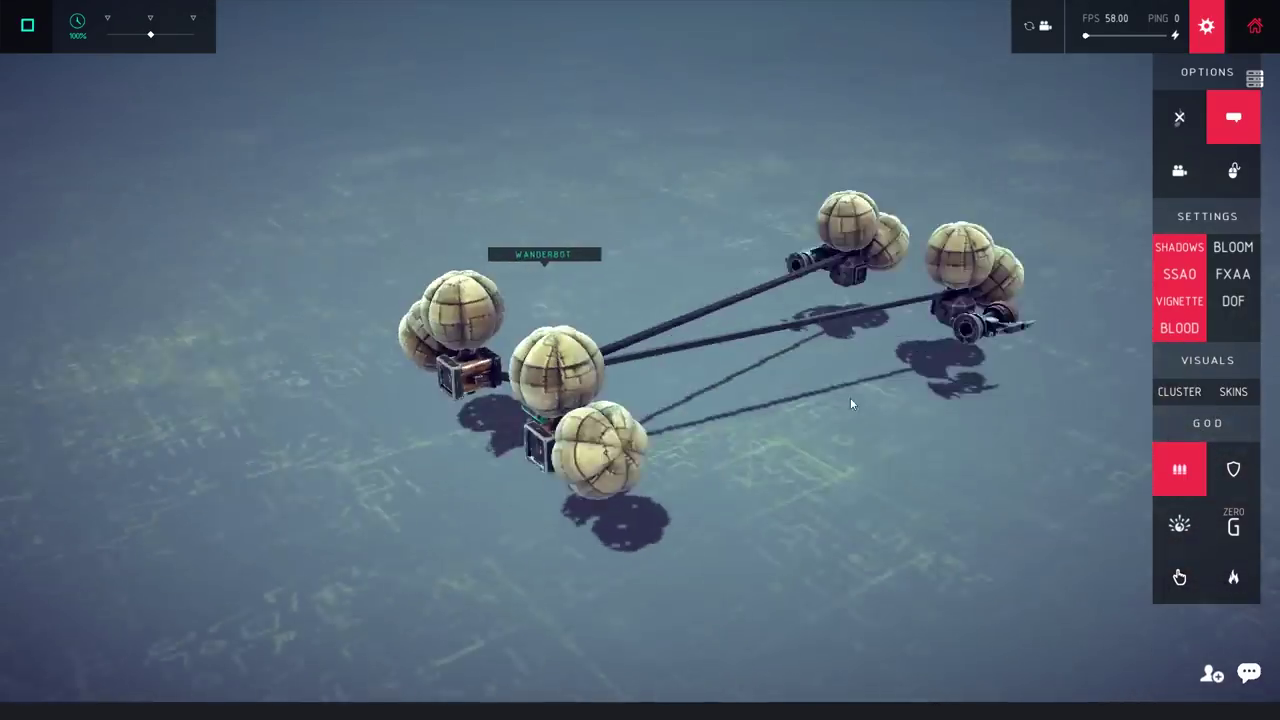
drag(902, 389, 886, 342)
key(space)
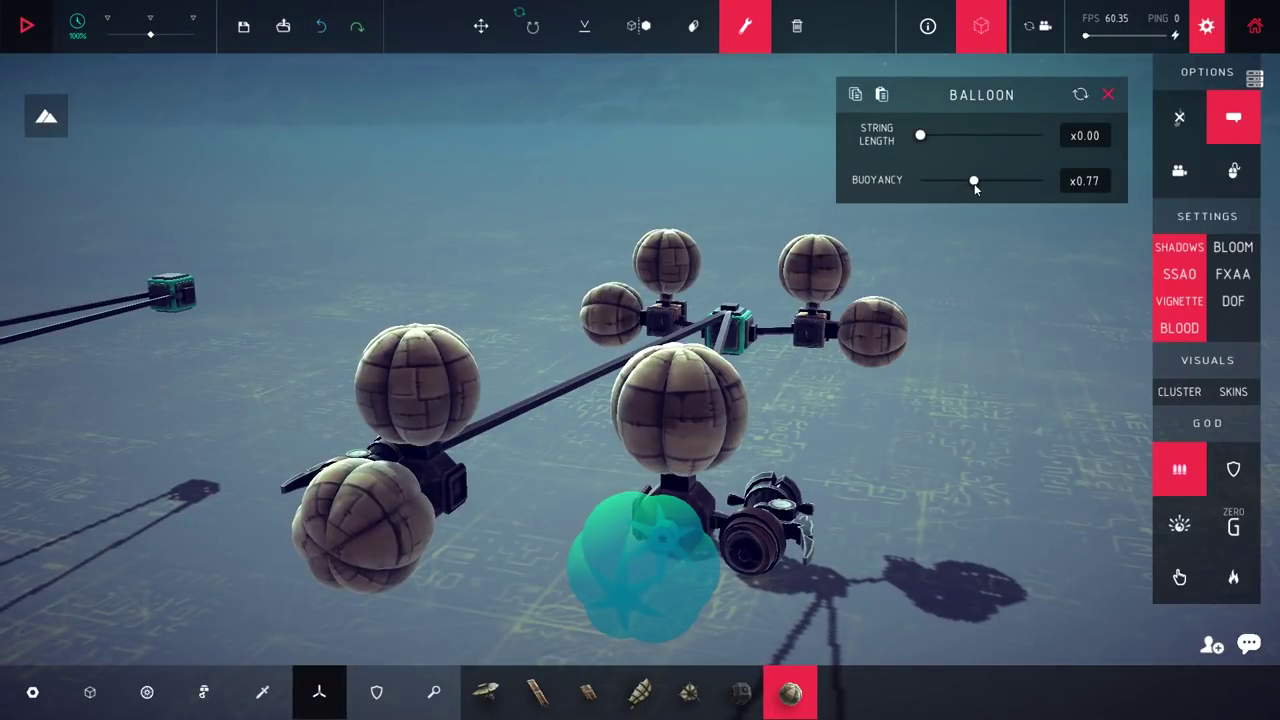
Step: Raise the balloon buoyancy to about 0.81 and test-fly again
drag(979, 183, 978, 183)
click(334, 548)
click(880, 334)
key(space)
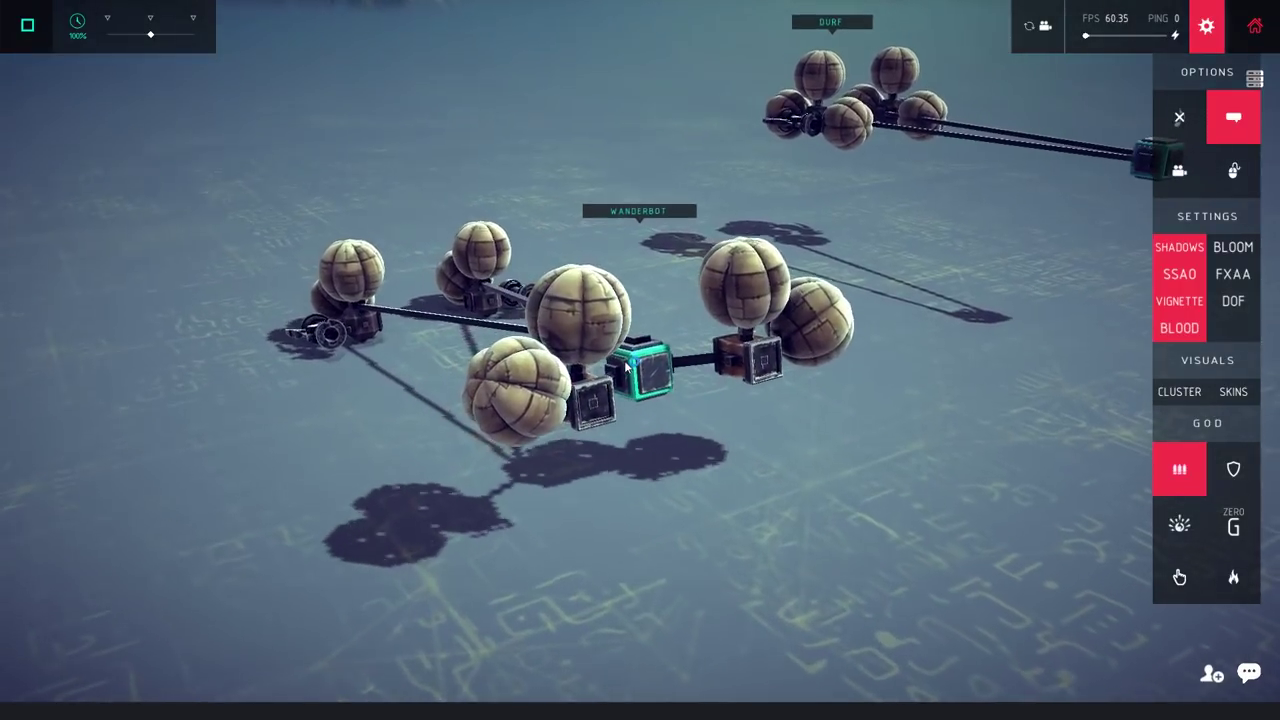
key(space)
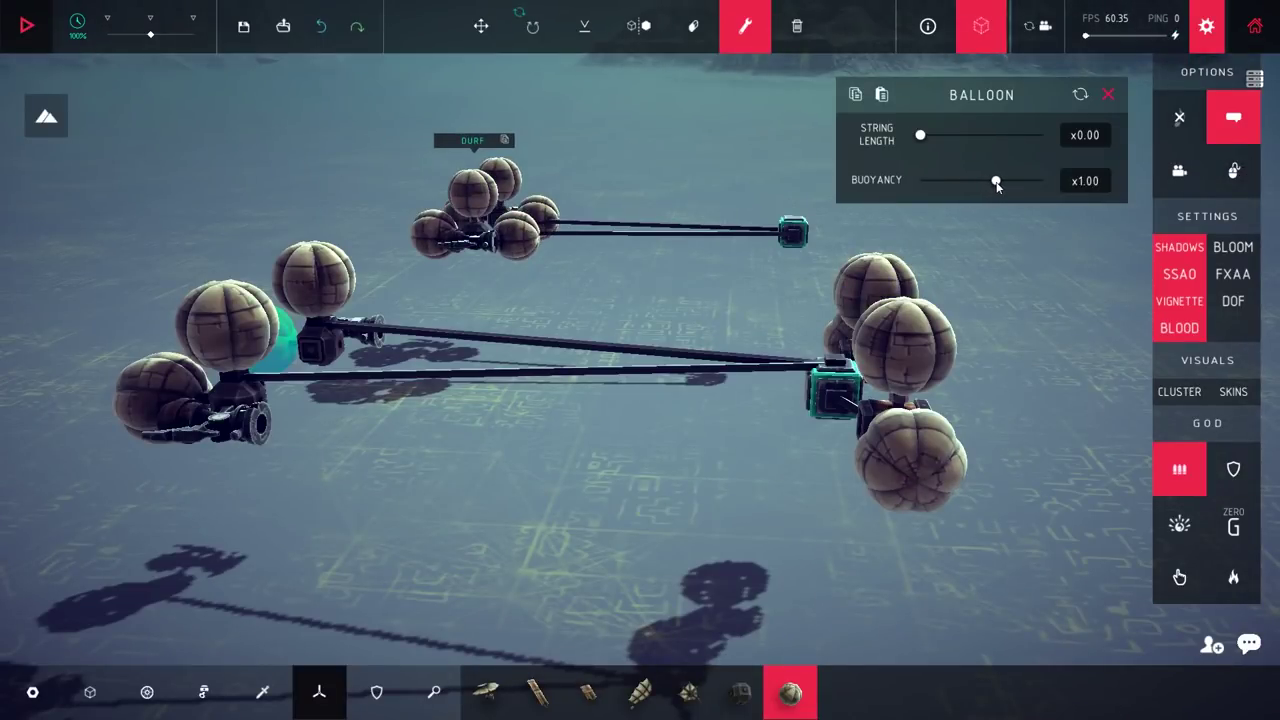
Step: Set another balloon's buoyancy to 0.80 and test-fly the craft
click(256, 460)
drag(996, 180, 977, 180)
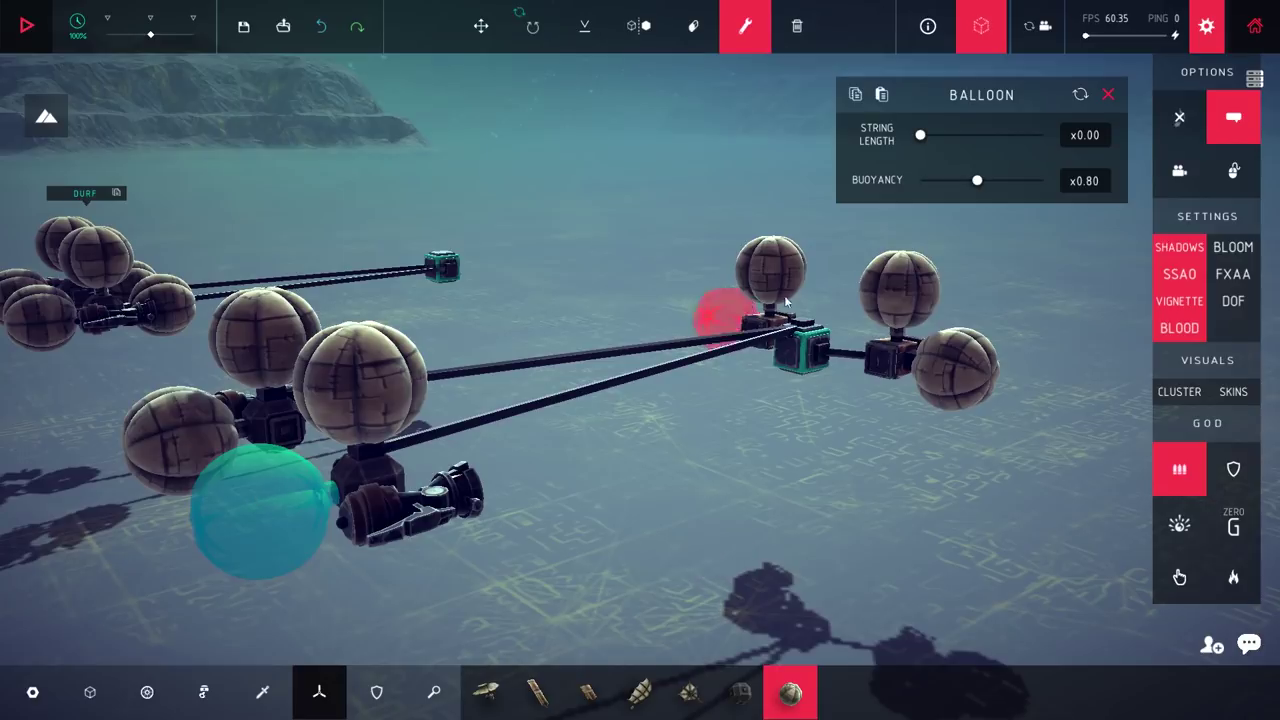
key(space)
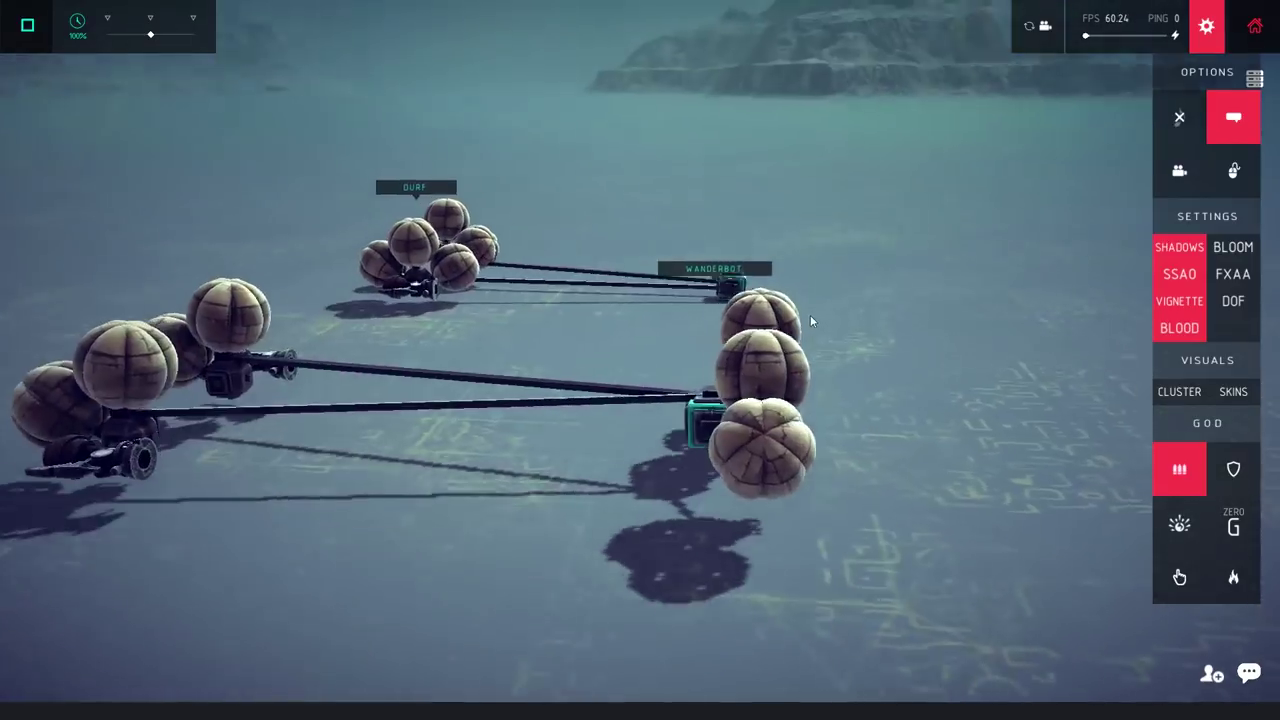
key(space)
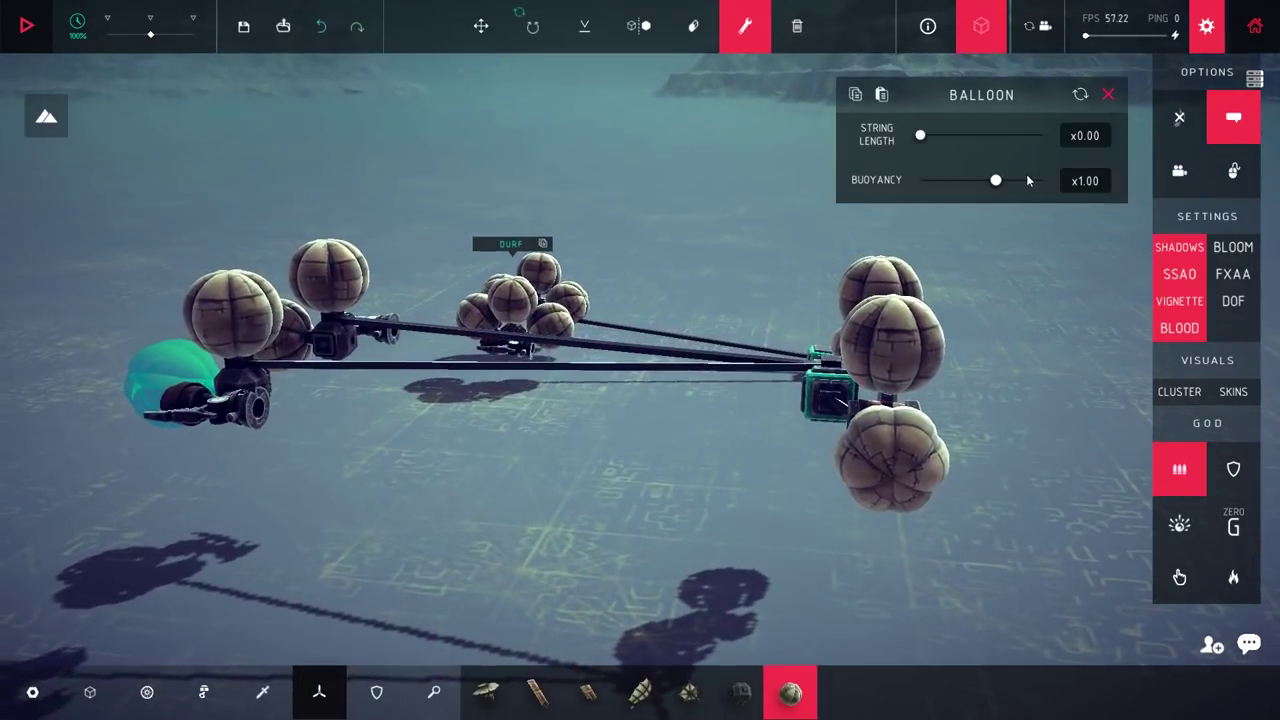
right_click(280, 339)
click(244, 473)
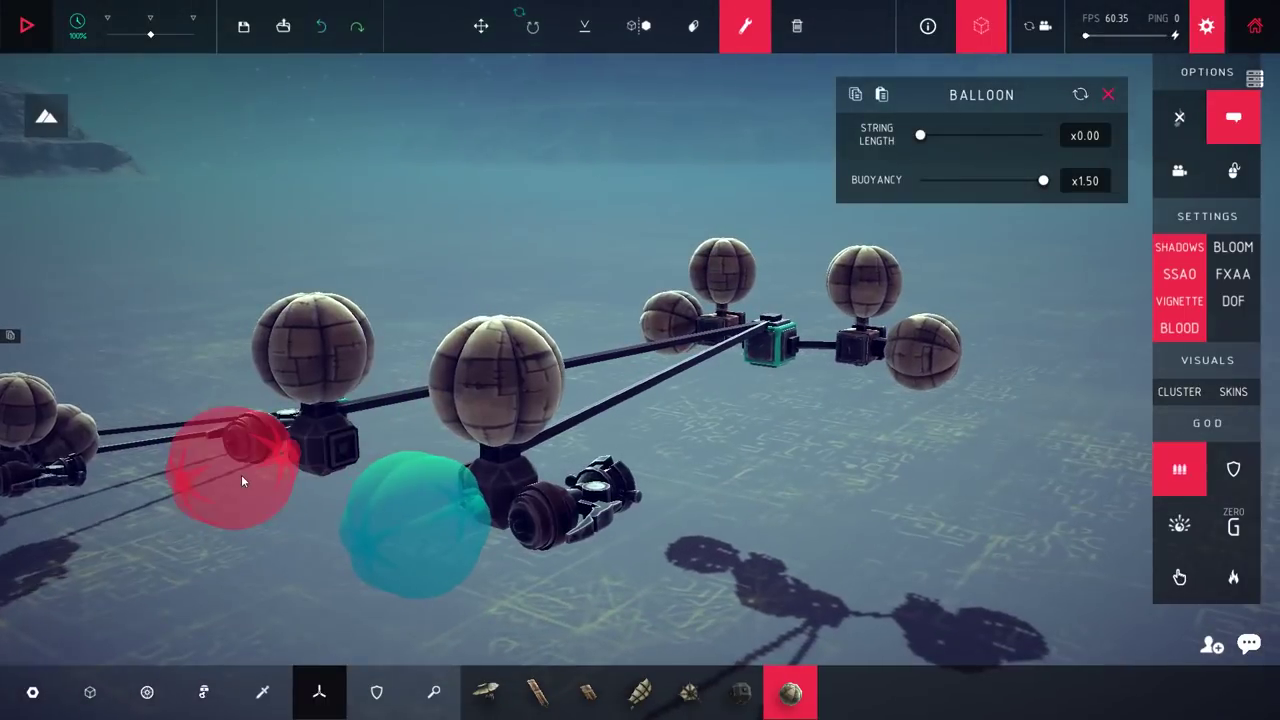
key(space)
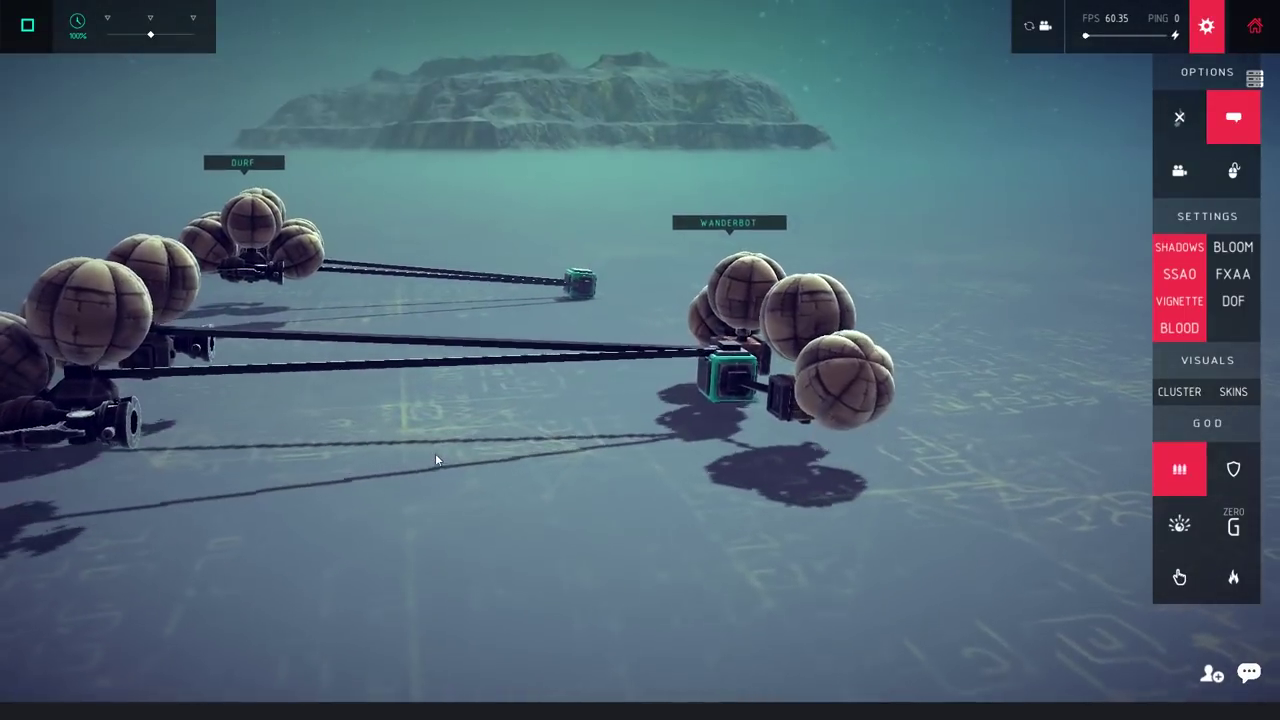
key(space)
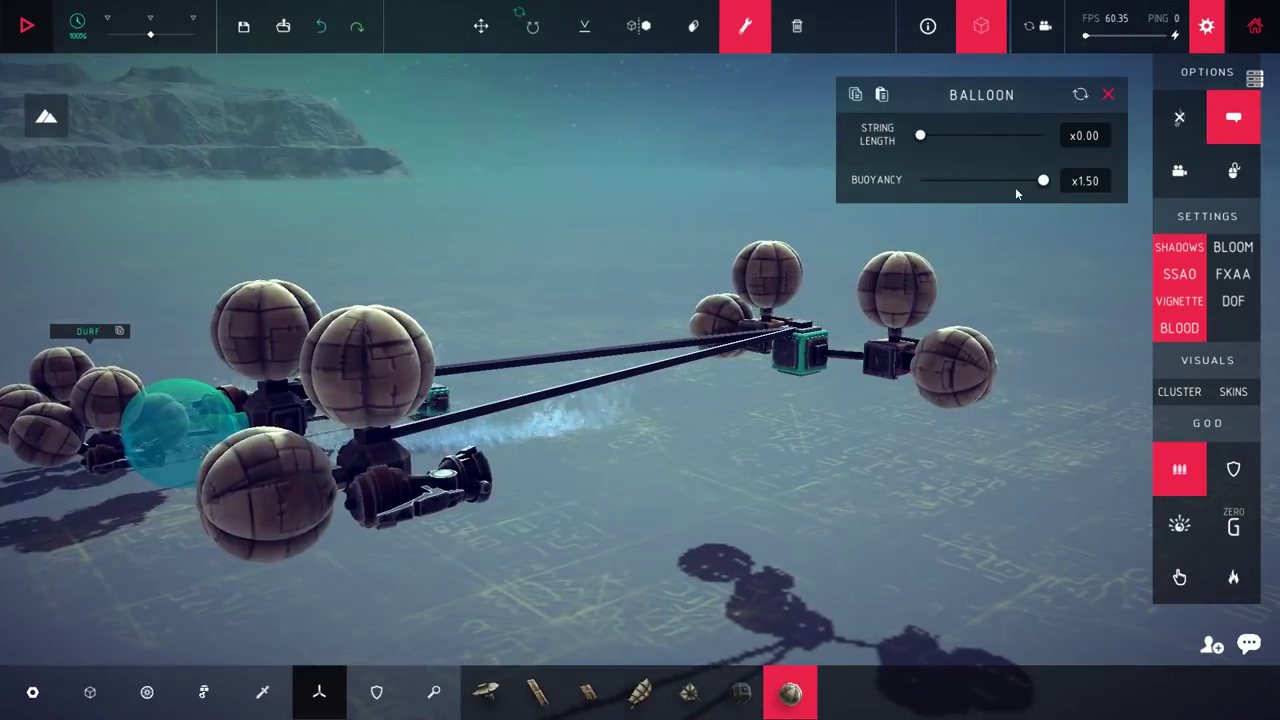
Step: Reduce a balloon's buoyancy from x1.50 to x1.30 and test-fly
drag(1043, 180, 1014, 181)
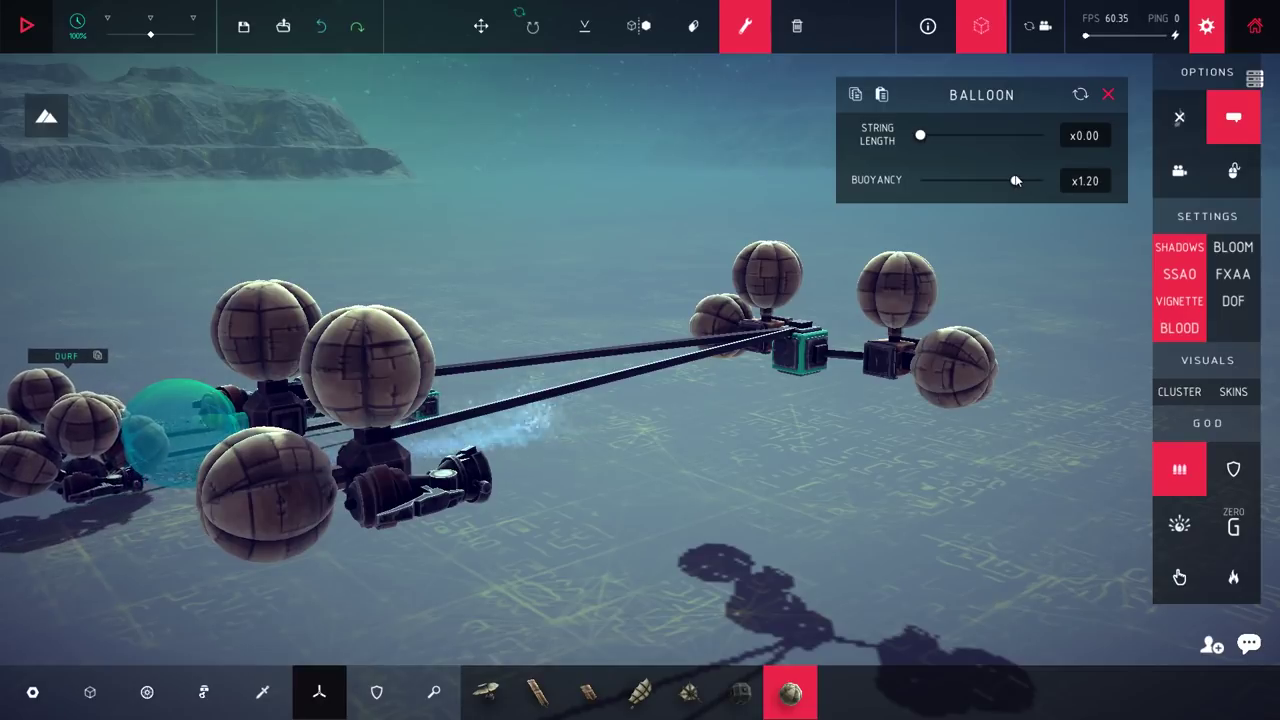
key(space)
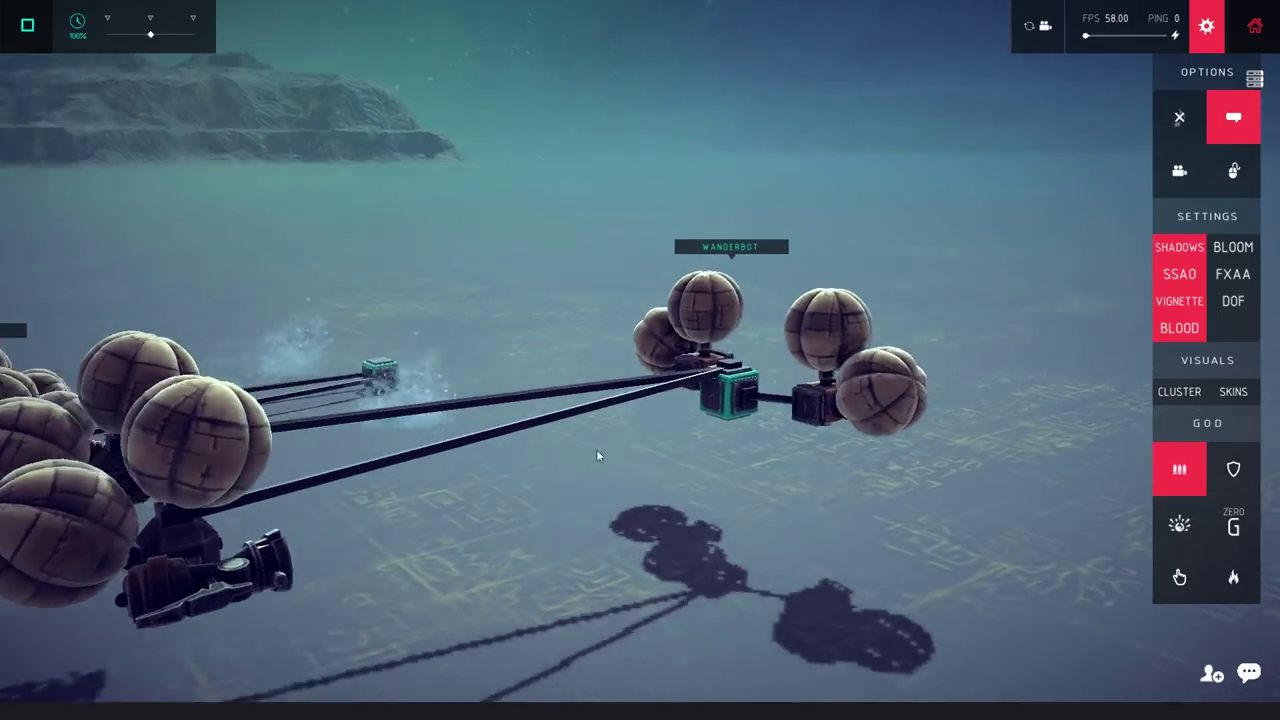
drag(588, 450, 700, 440)
key(space)
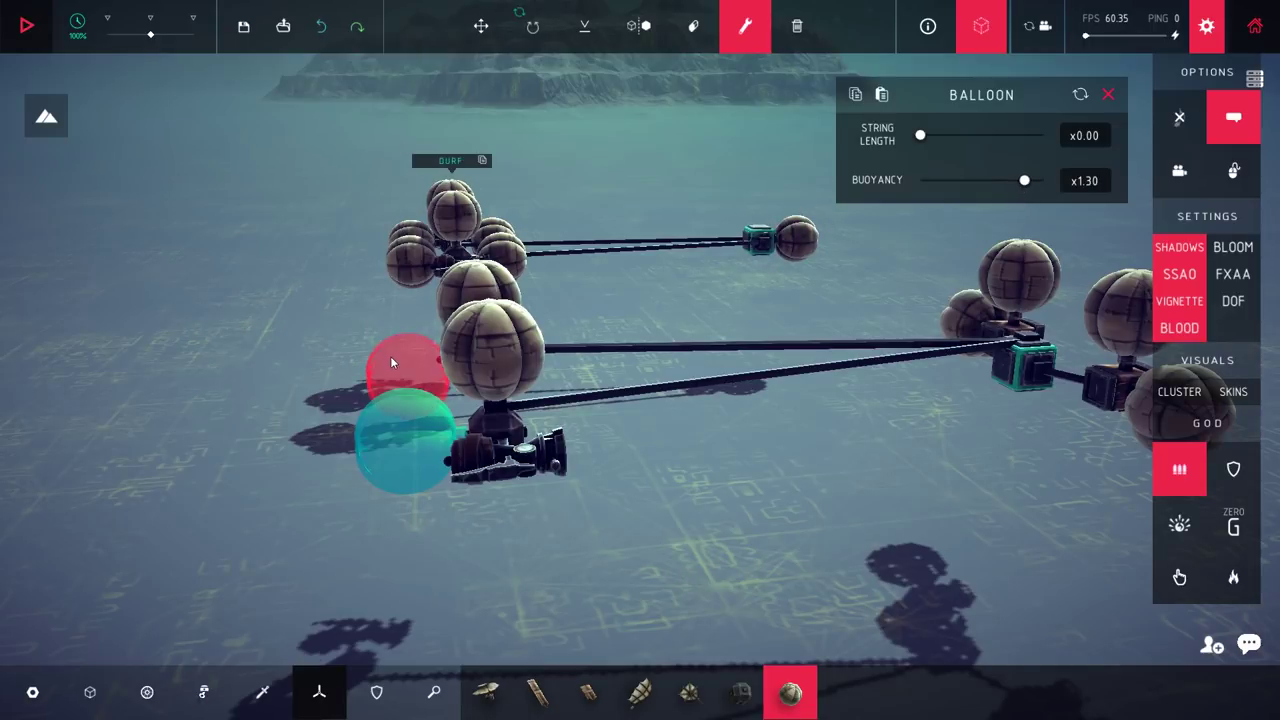
Step: Switch block palettes and run two test flights, watching from above
drag(392, 356, 188, 628)
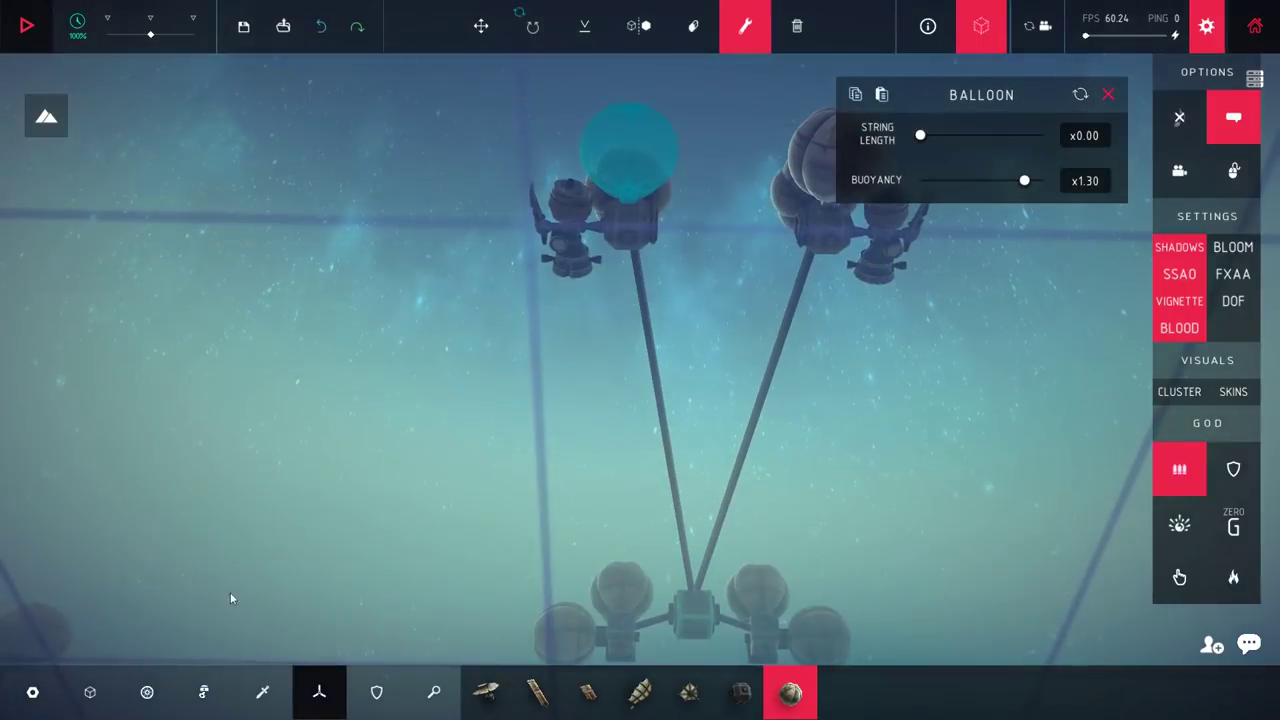
click(32, 692)
click(690, 692)
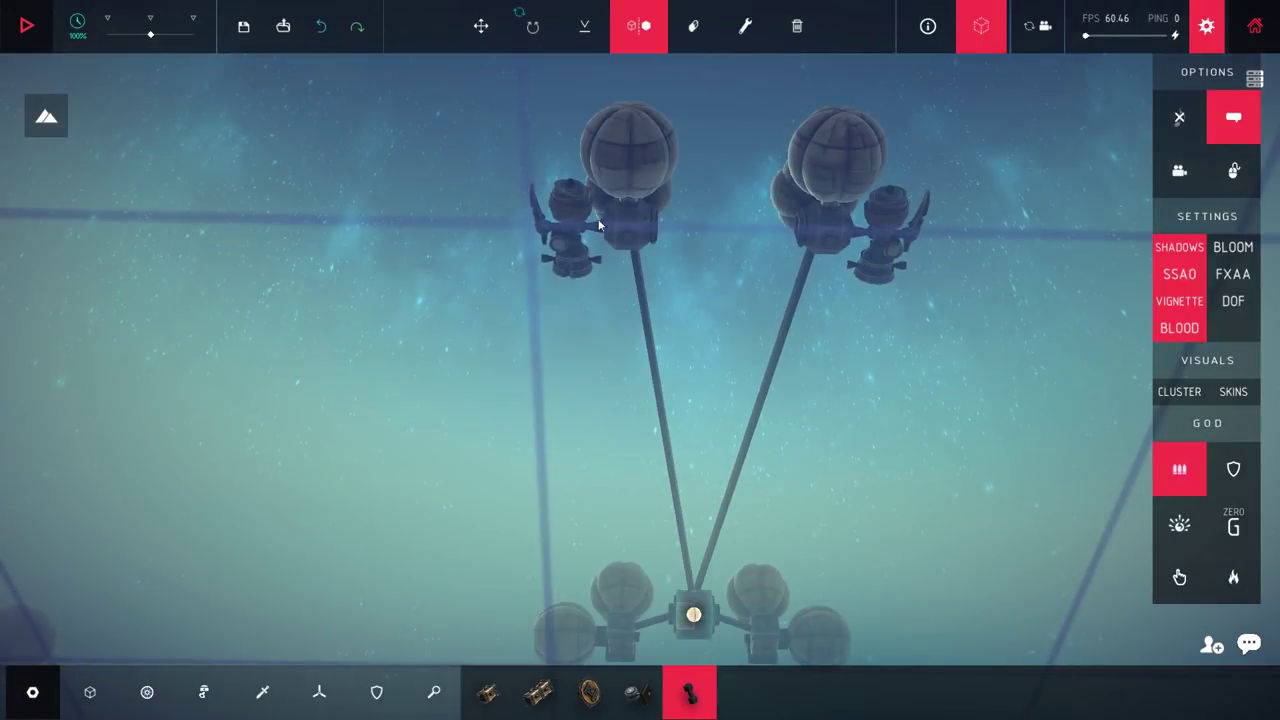
key(space)
drag(781, 466, 733, 504)
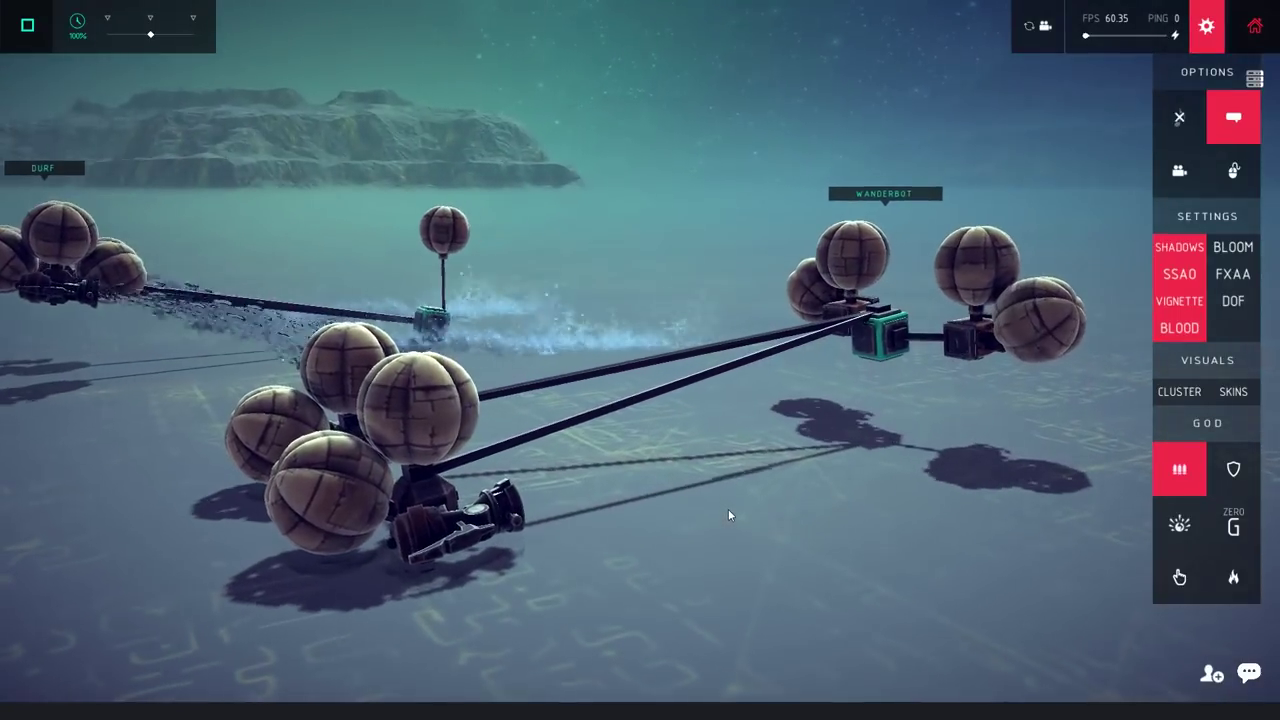
drag(695, 446, 716, 516)
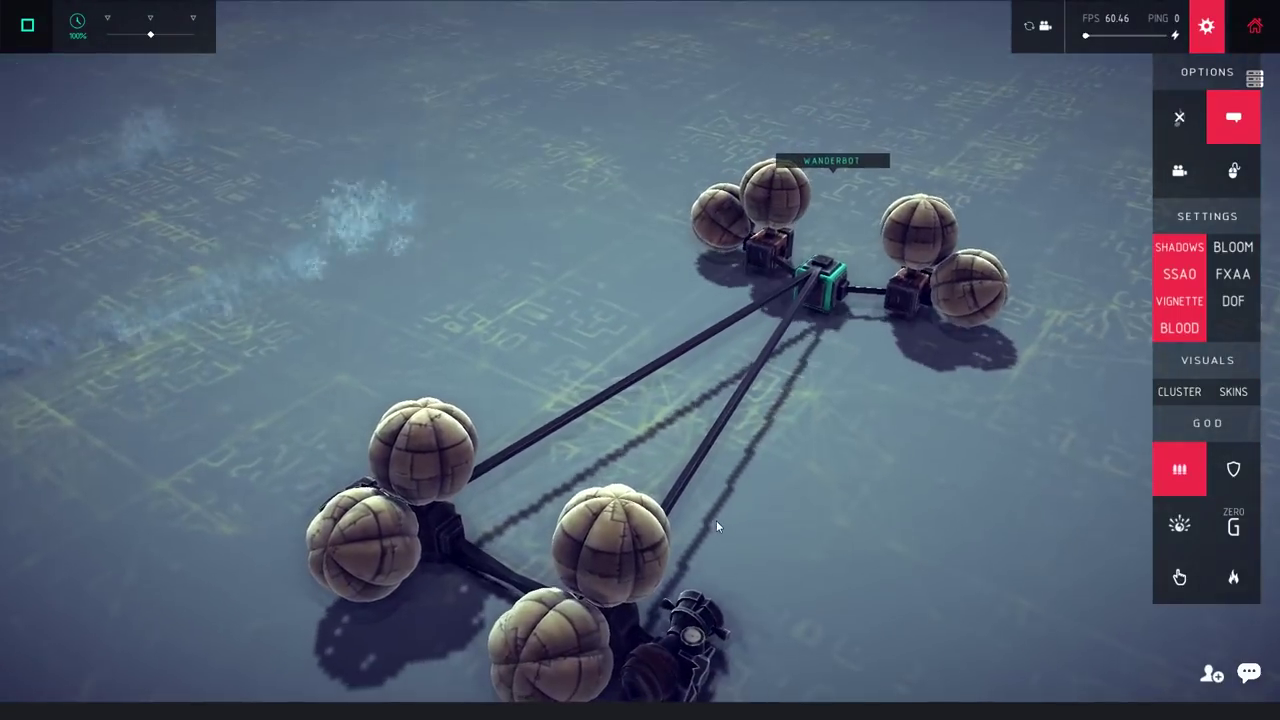
key(space)
scroll(up, 3)
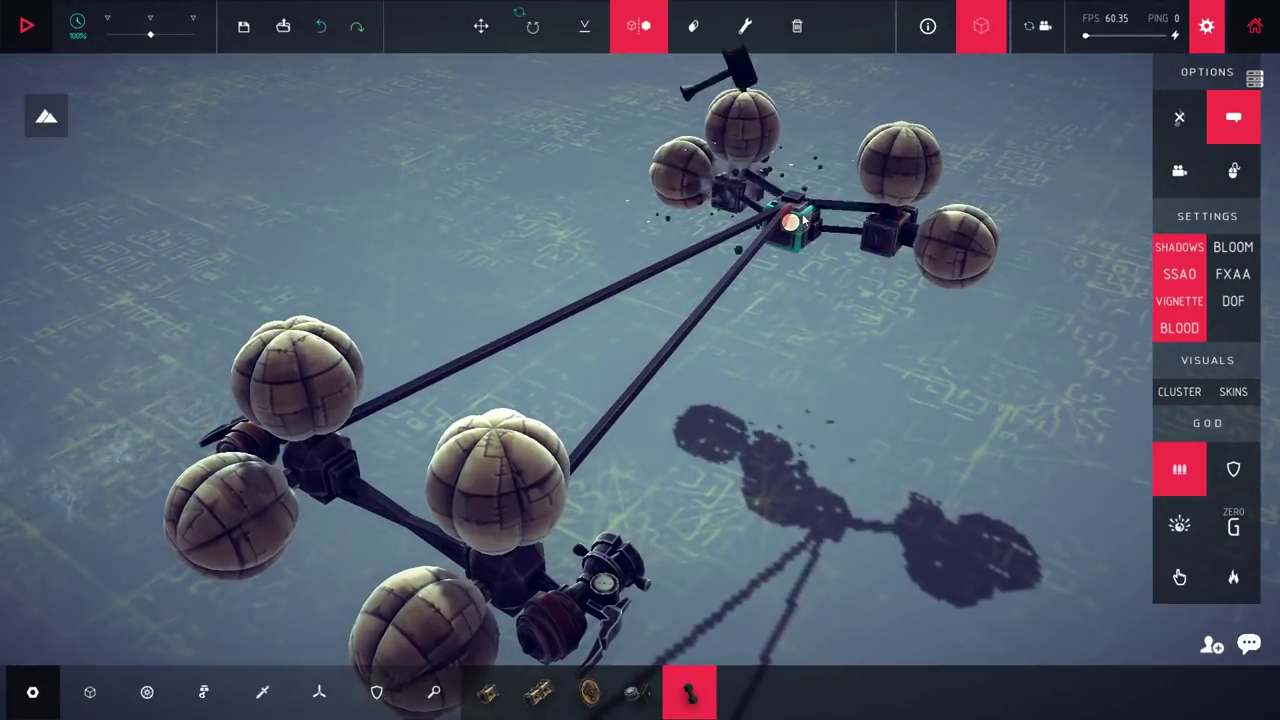
key(space)
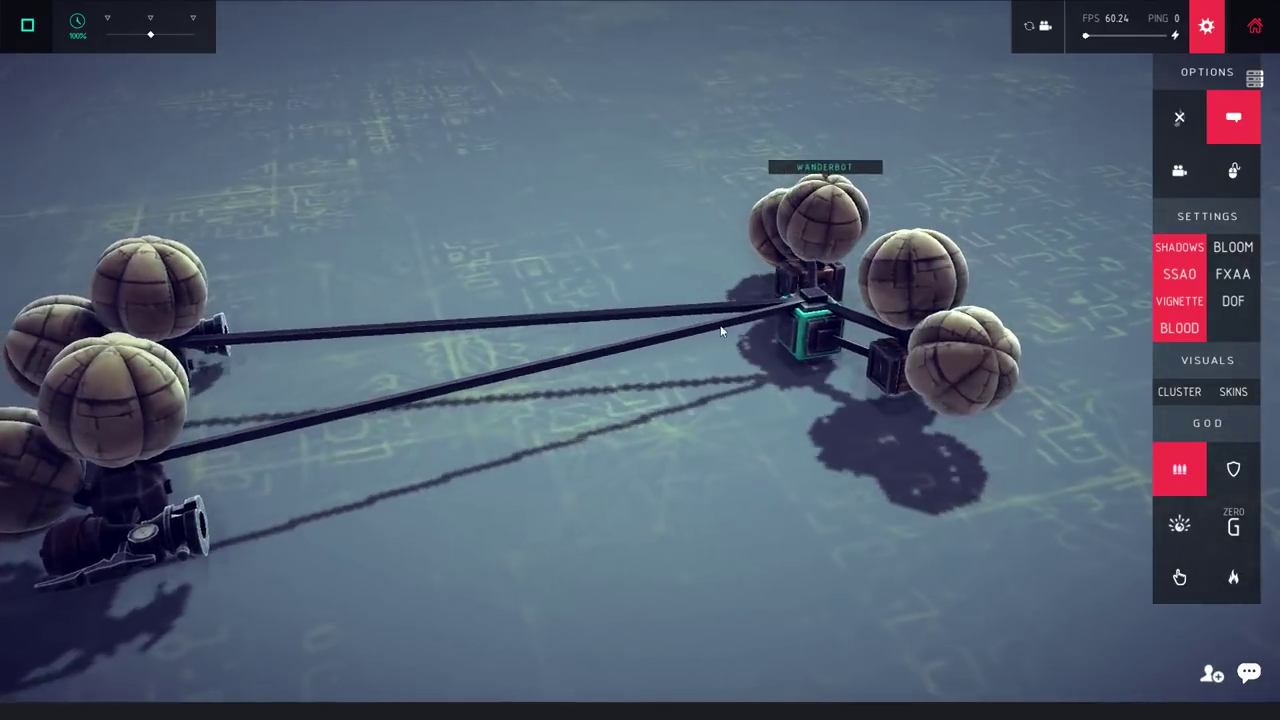
drag(785, 329, 694, 258)
key(space)
Step: Raise a front balloon's buoyancy to x1.50 and select another front balloon
drag(694, 309, 738, 358)
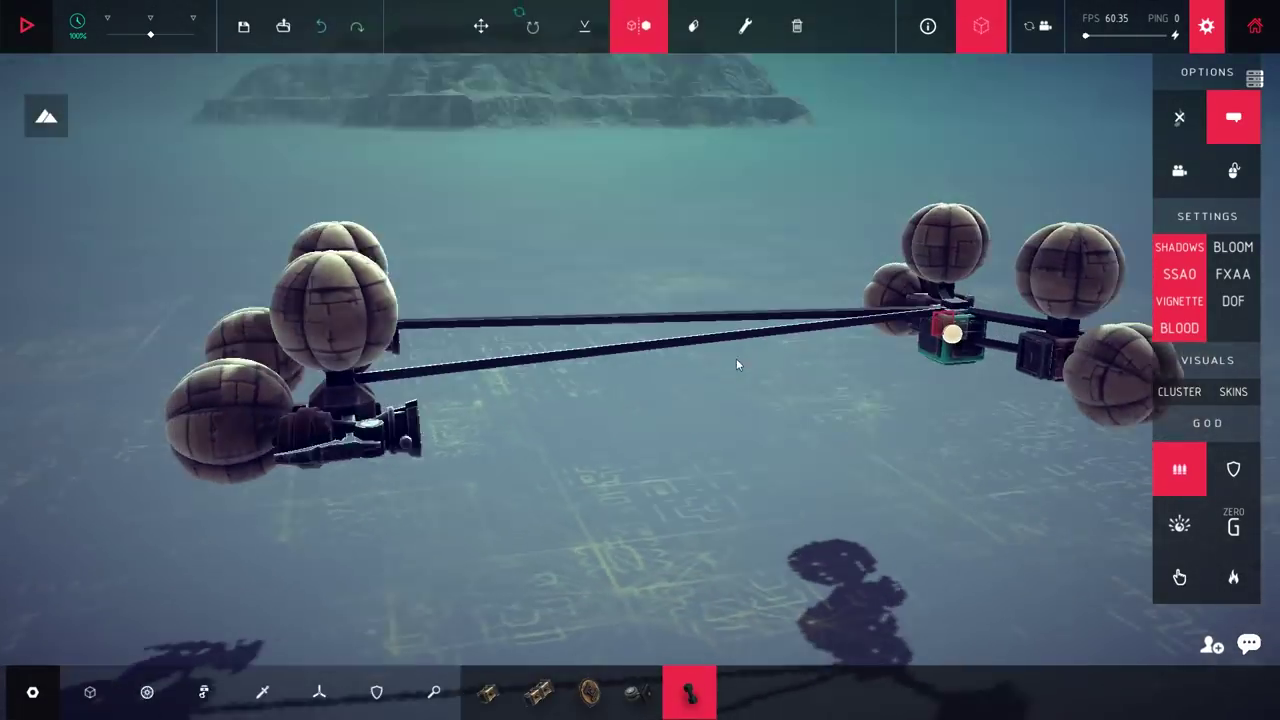
click(745, 26)
click(440, 400)
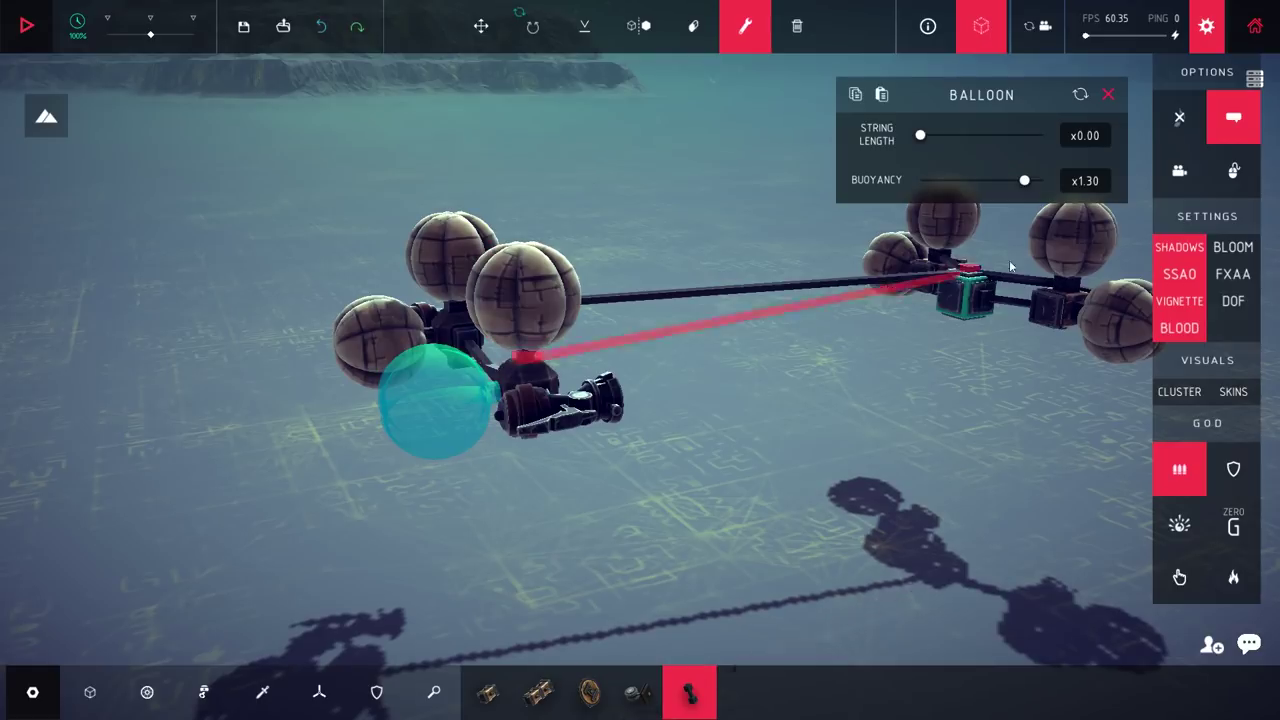
drag(1025, 181, 1043, 181)
click(368, 345)
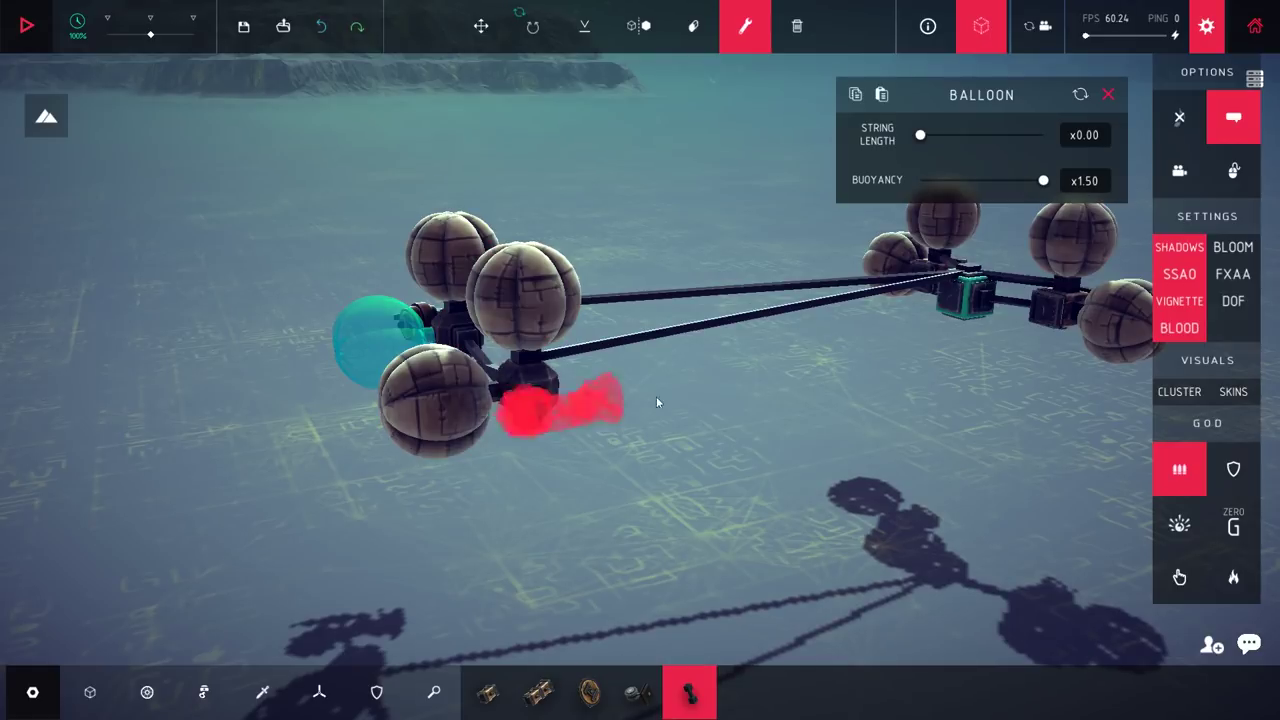
Step: Test-run the craft, then turn the view toward the rear frame
key(space)
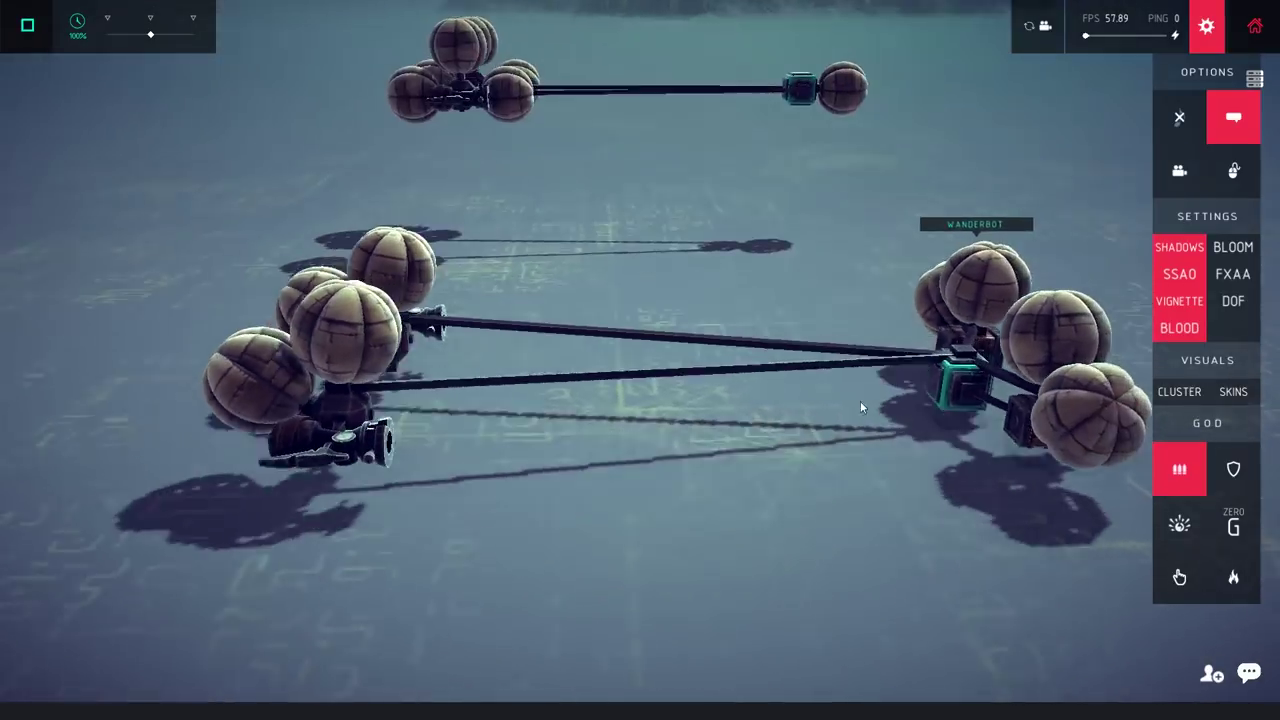
key(space)
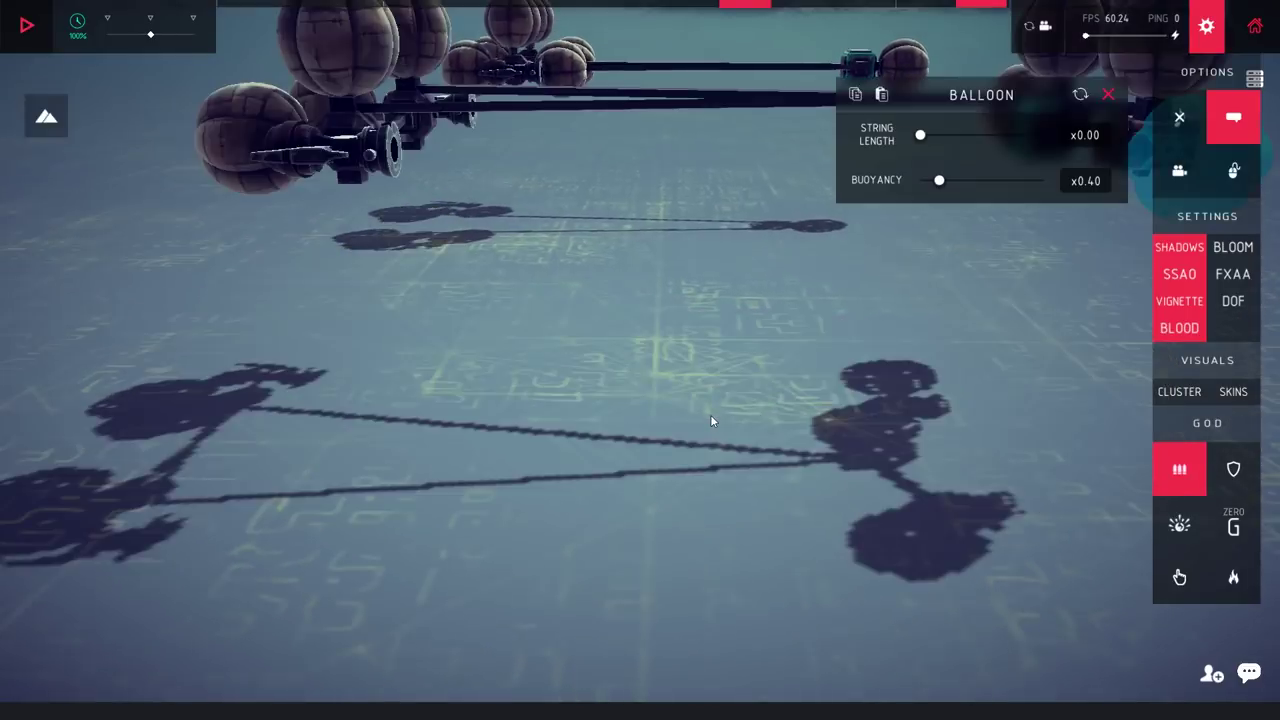
drag(700, 447, 662, 447)
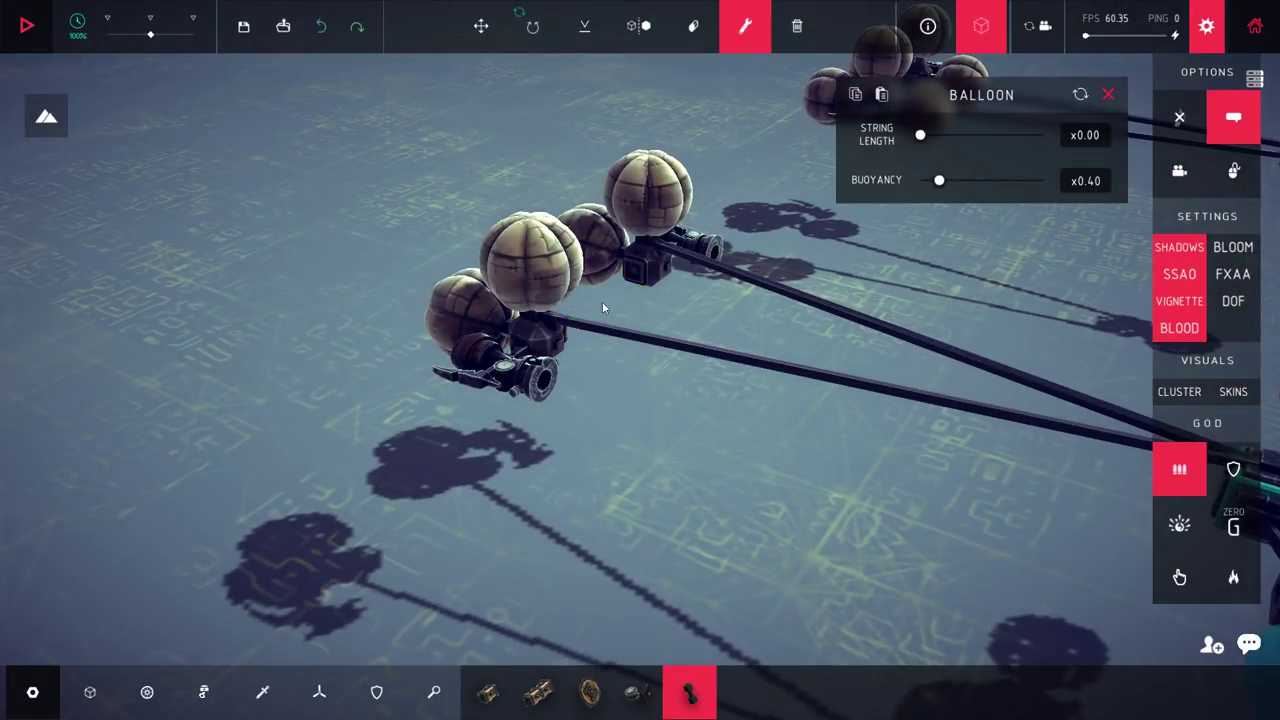
drag(607, 297, 838, 331)
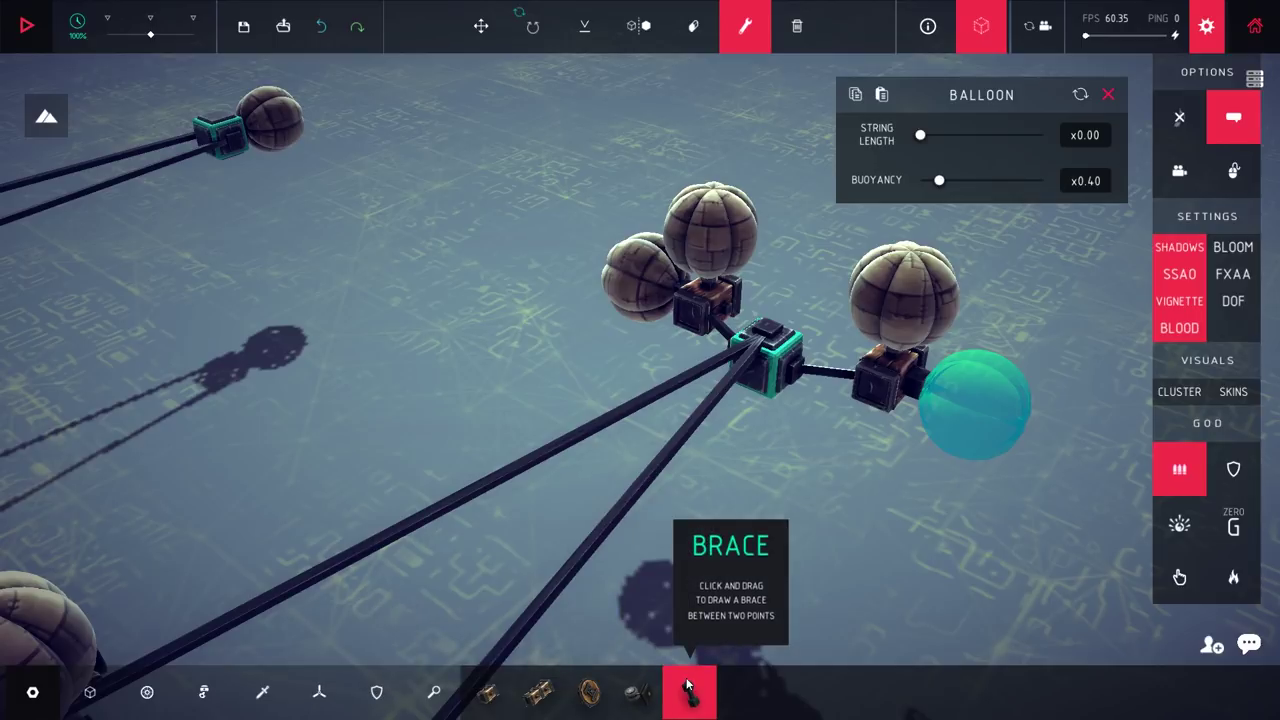
Step: Brace two rear frame blocks together and start a new test run
click(688, 692)
drag(712, 289, 831, 282)
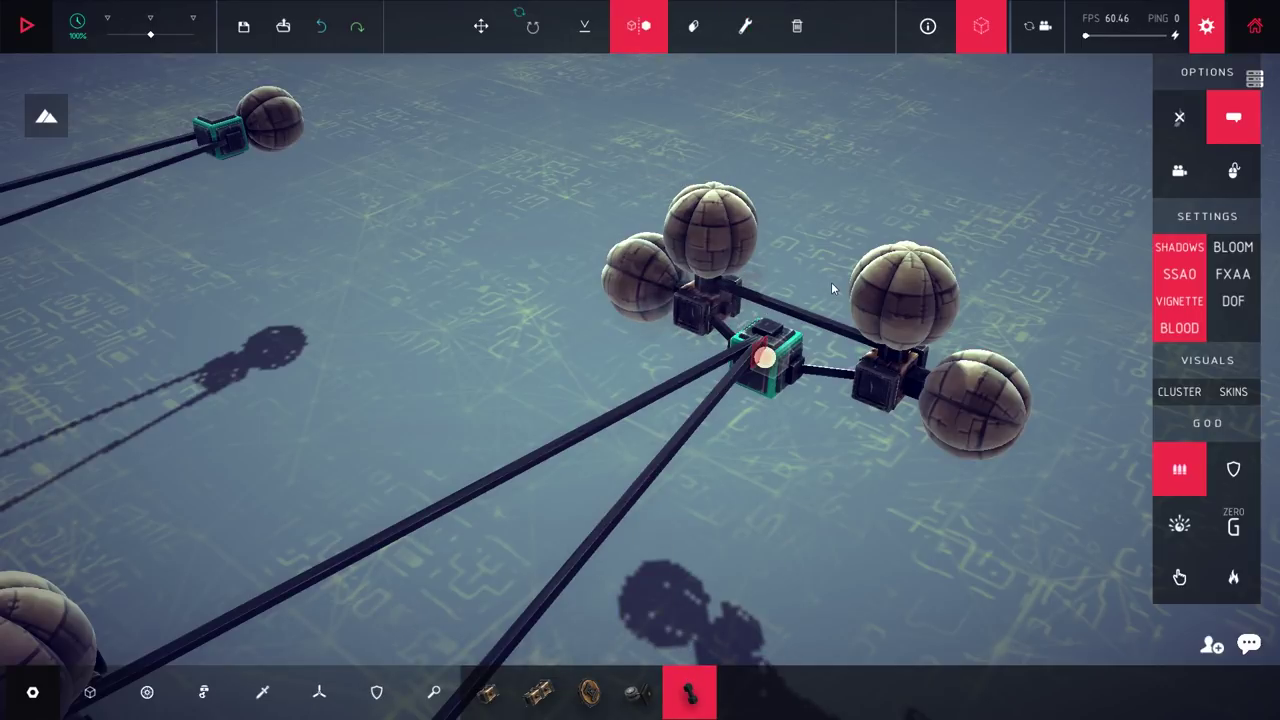
drag(838, 218, 507, 458)
scroll(down, 3)
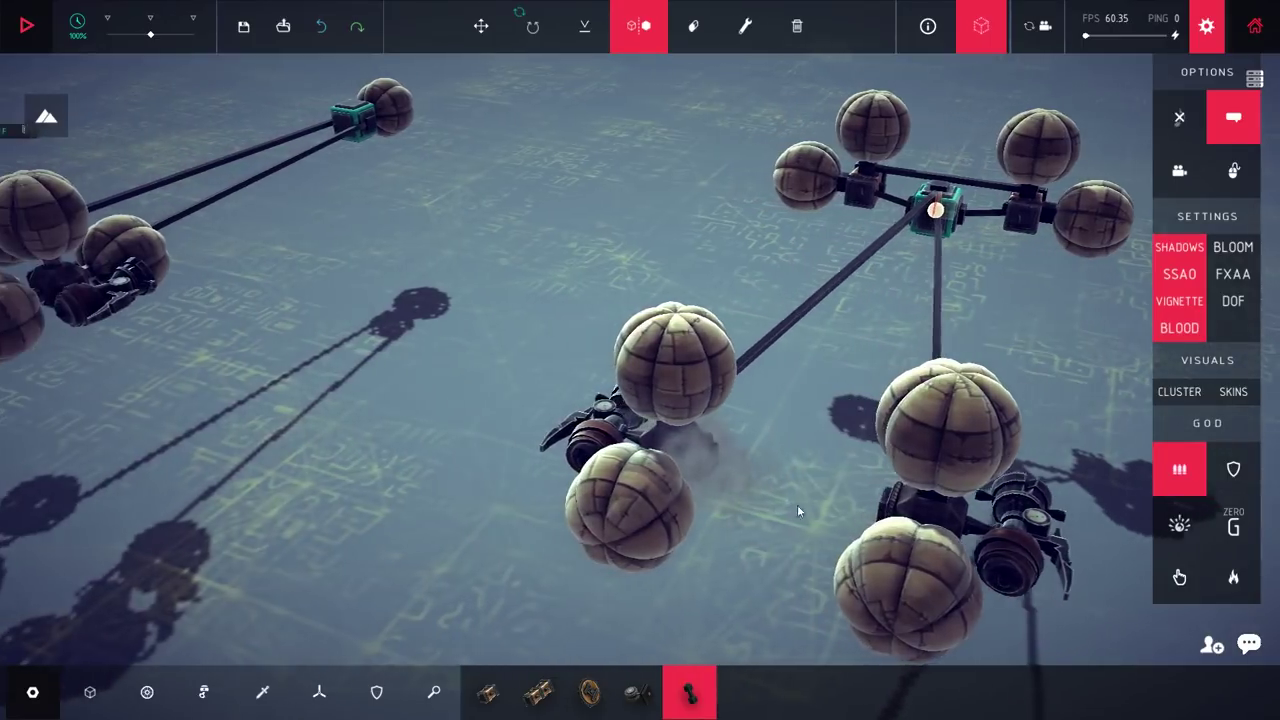
drag(835, 504, 864, 250)
key(space)
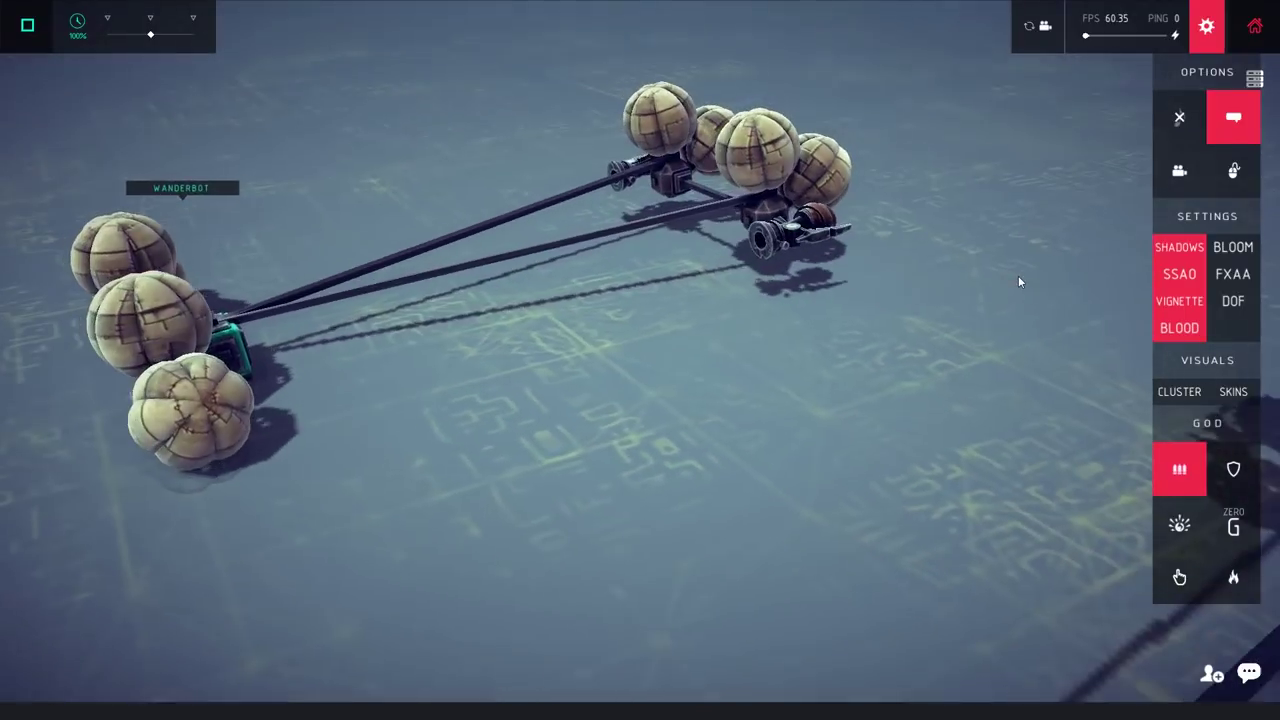
scroll(down, 3)
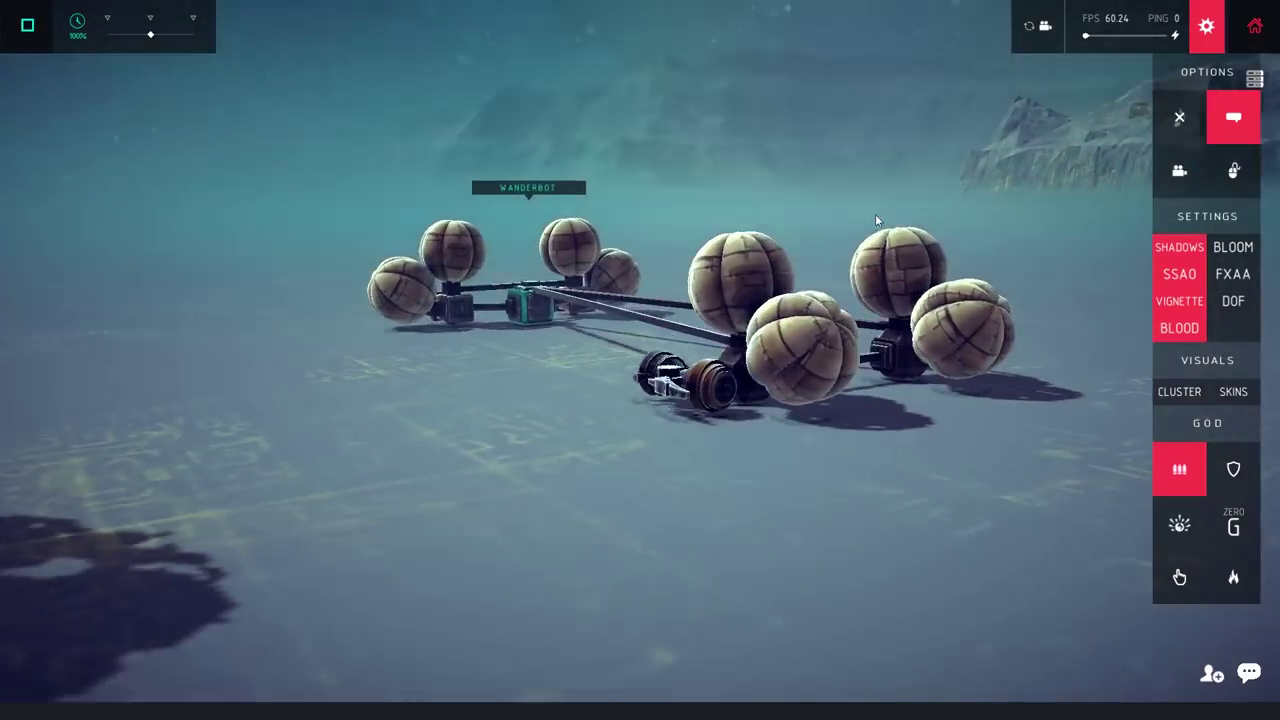
drag(796, 204, 366, 426)
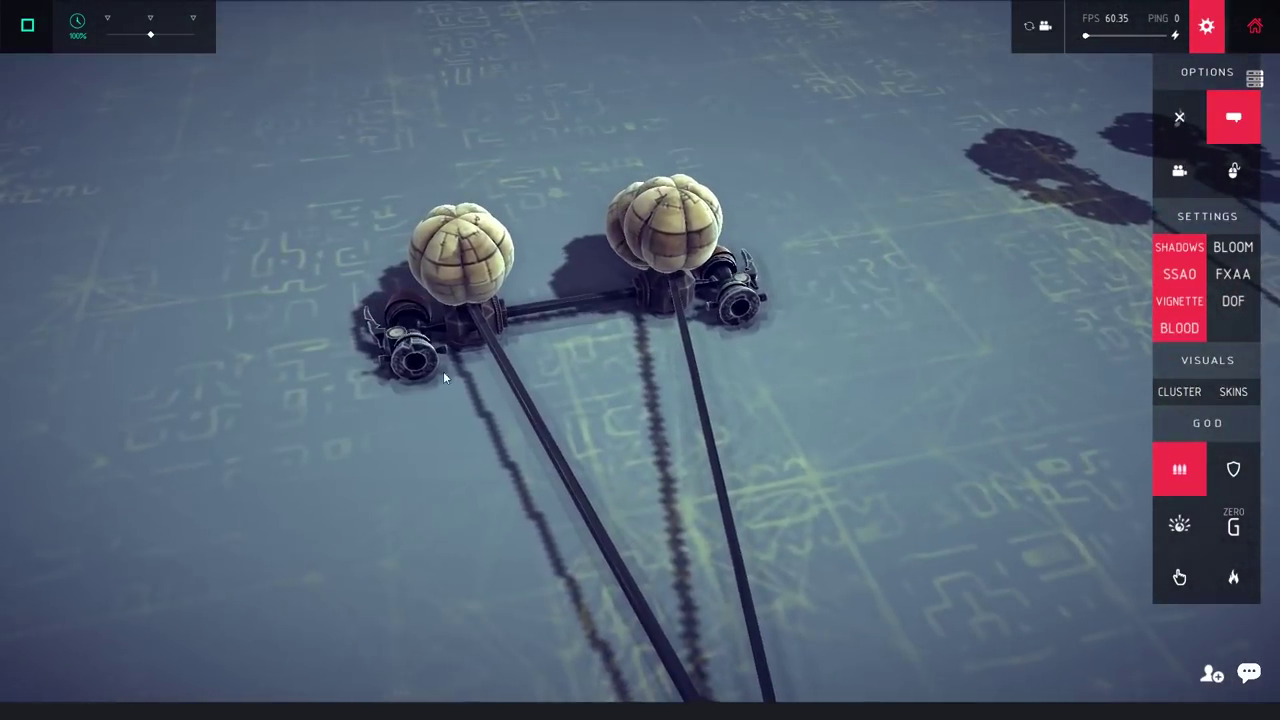
Step: Stop the run and add four more balloons to the front cluster
key(space)
click(318, 692)
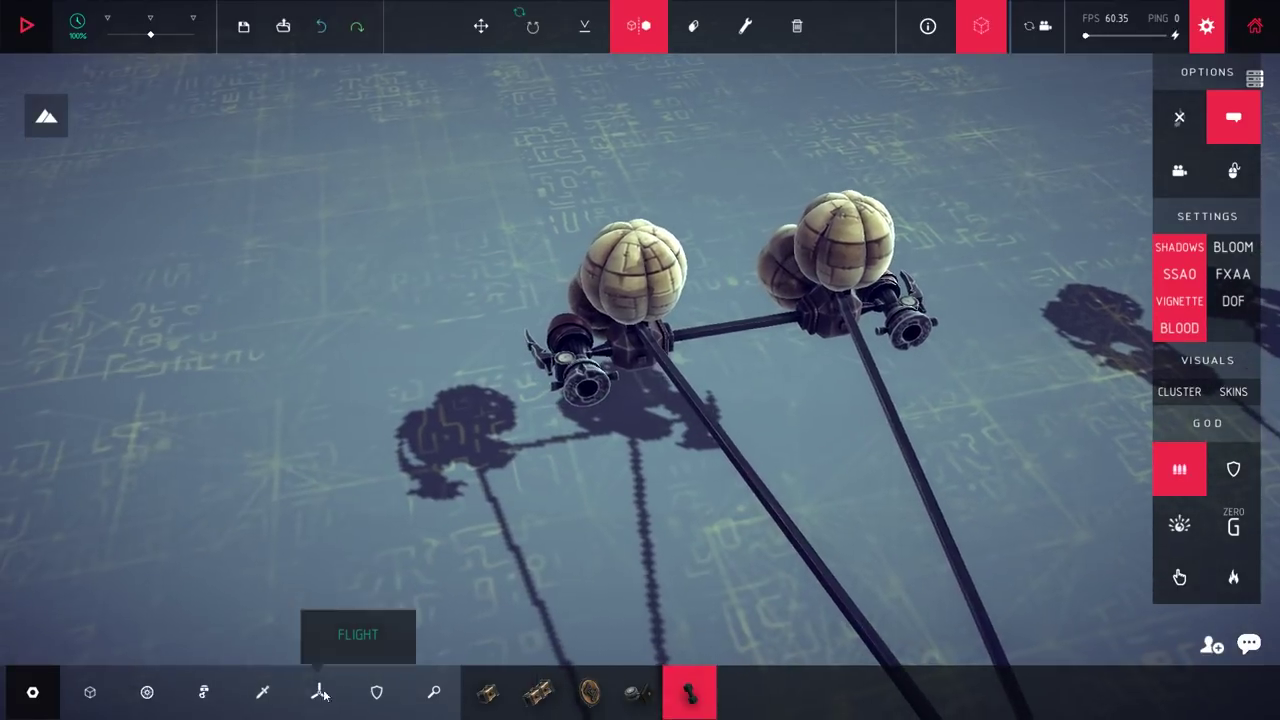
click(790, 692)
click(870, 357)
click(650, 380)
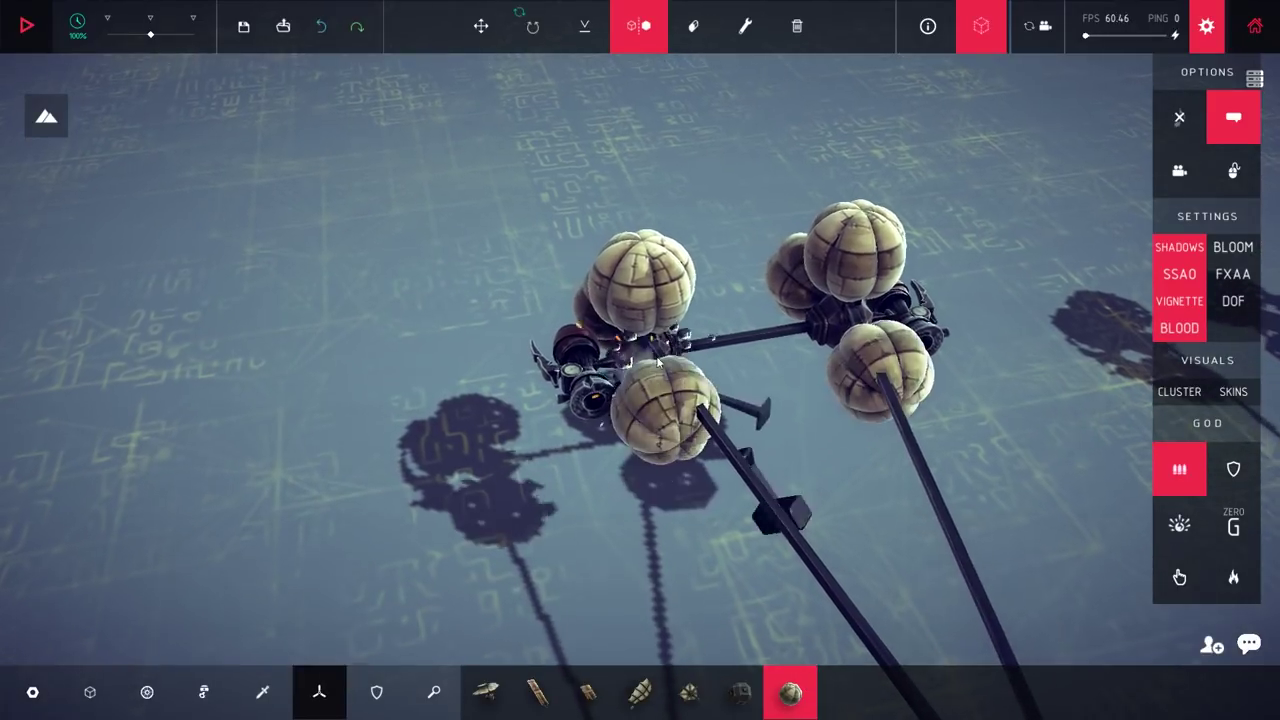
drag(700, 400, 933, 390)
click(965, 165)
click(1030, 290)
drag(900, 350, 1040, 207)
drag(948, 282, 848, 293)
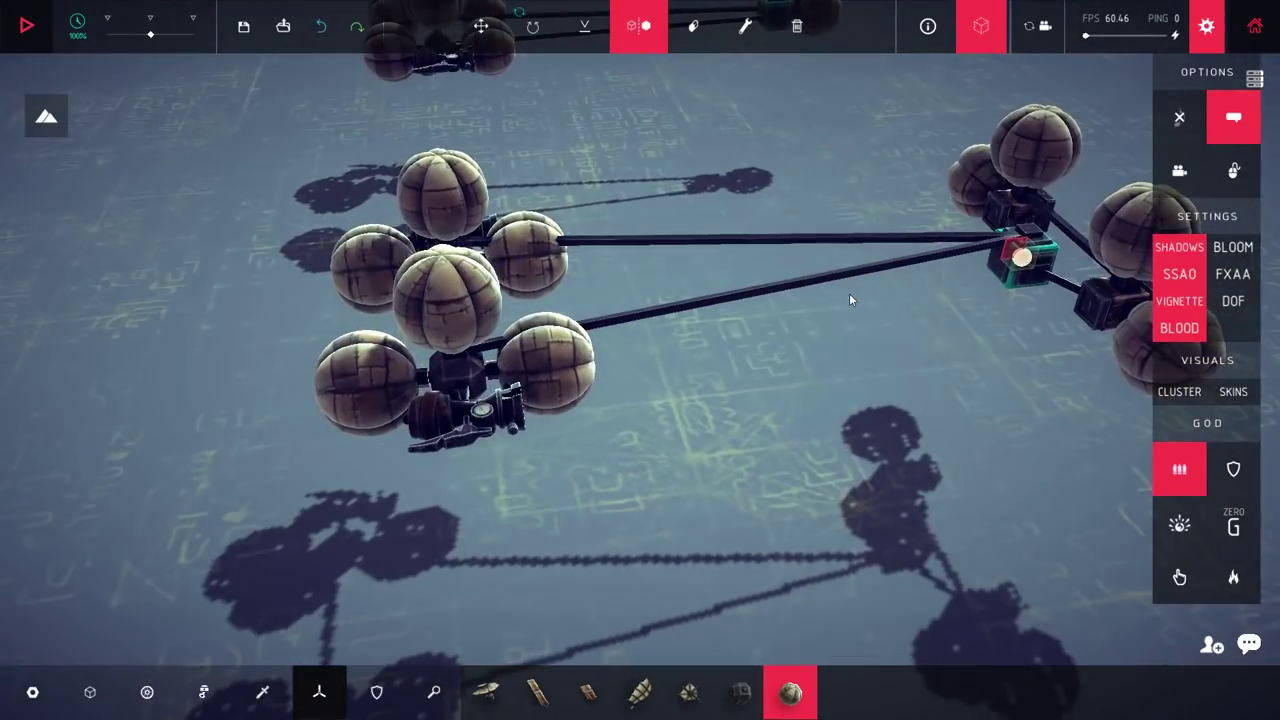
Step: Test the craft, then lower the lower front balloon's buoyancy to about x0.24
key(space)
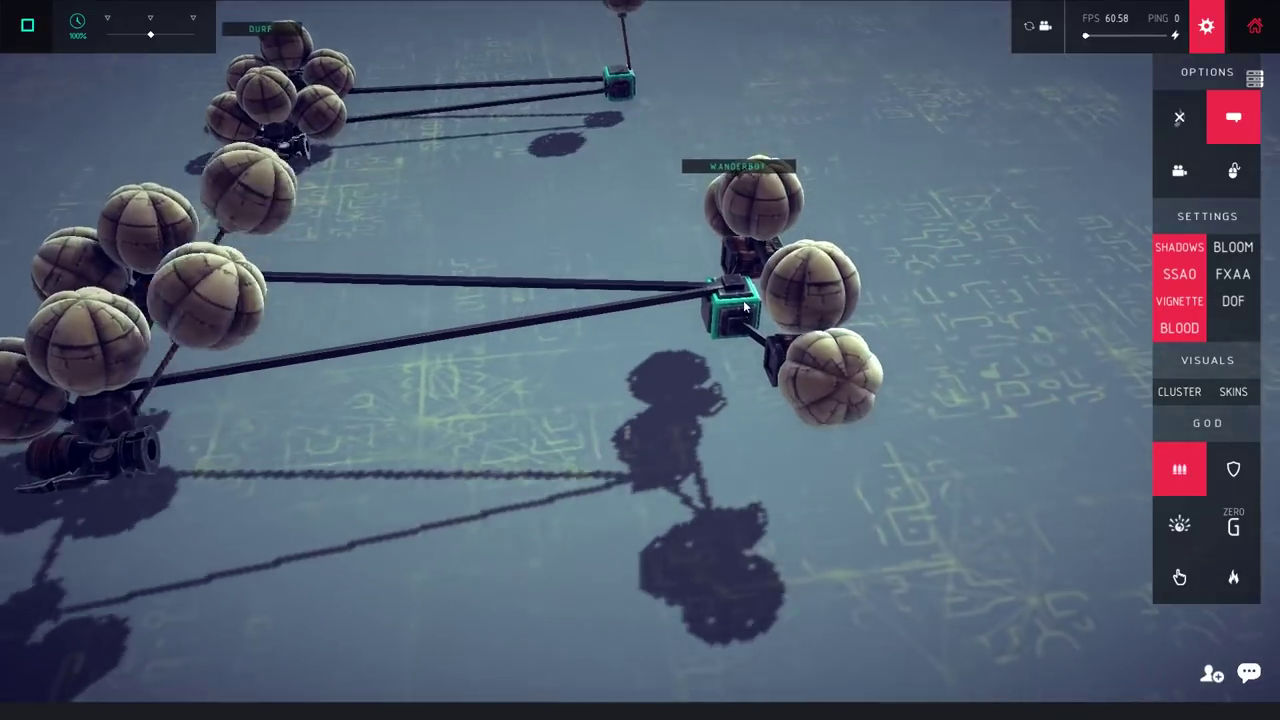
key(space)
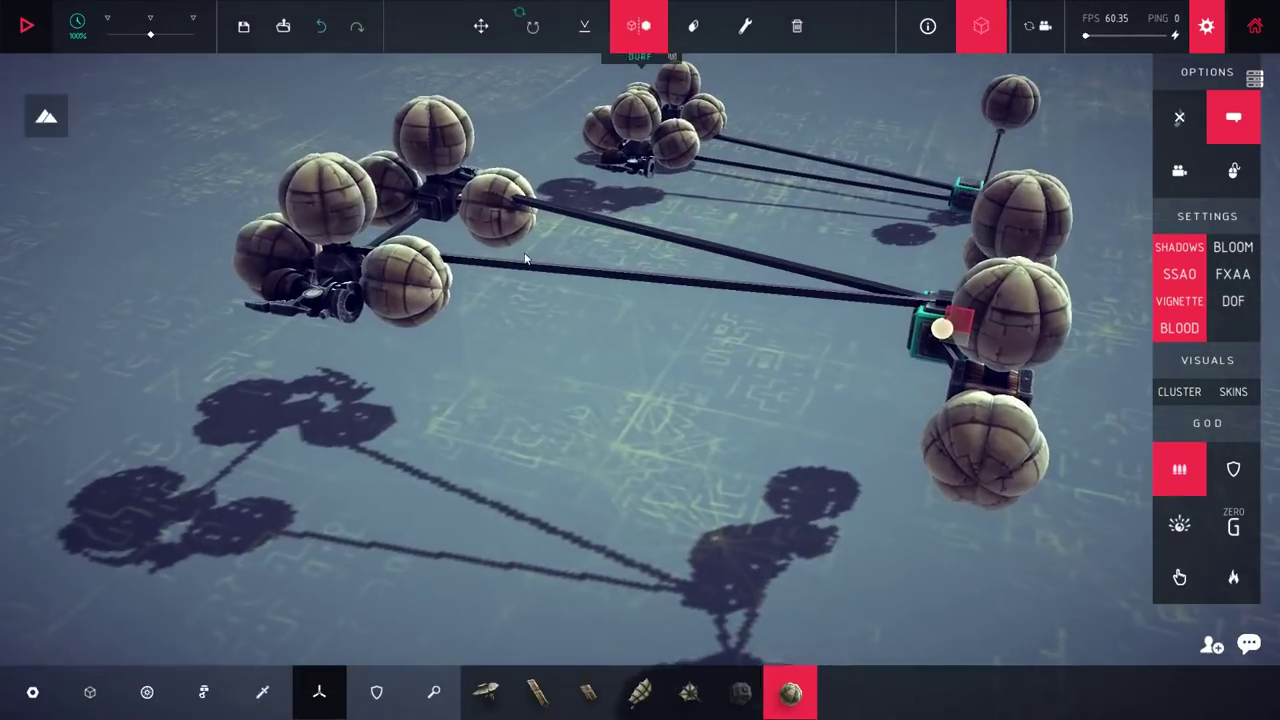
drag(521, 248, 640, 76)
click(743, 26)
click(647, 302)
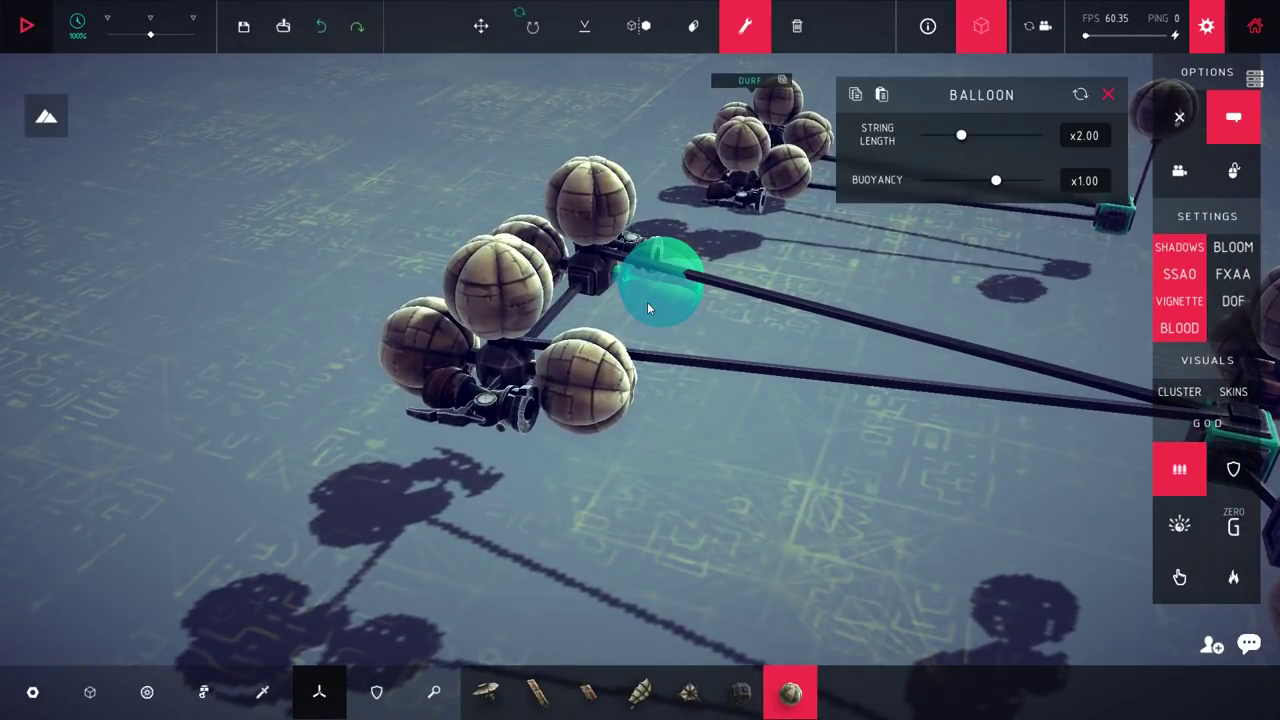
click(599, 378)
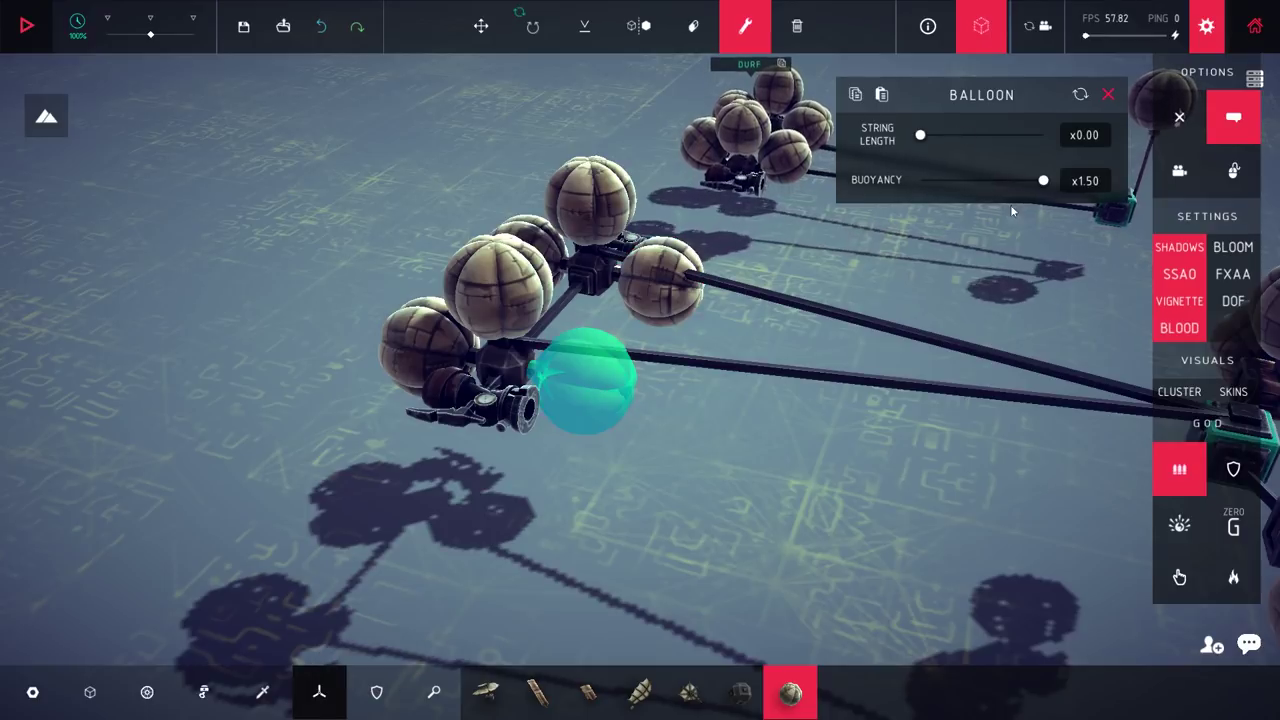
drag(927, 182, 925, 182)
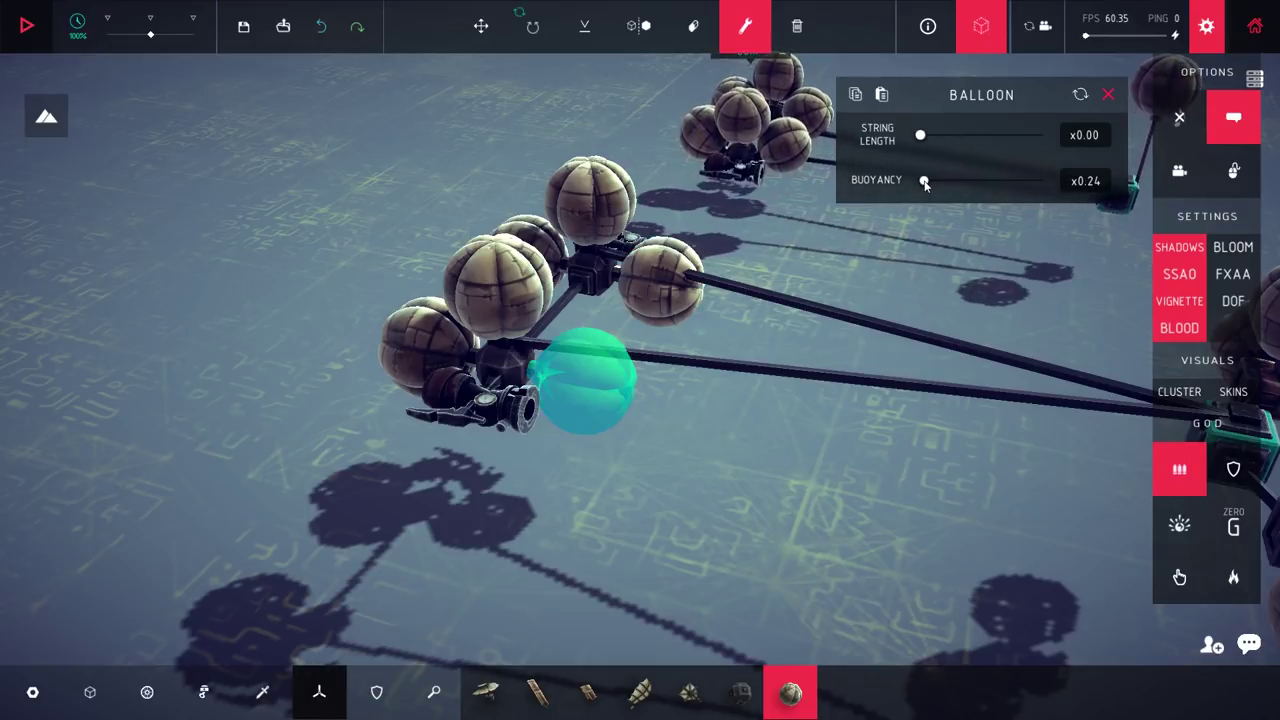
click(663, 298)
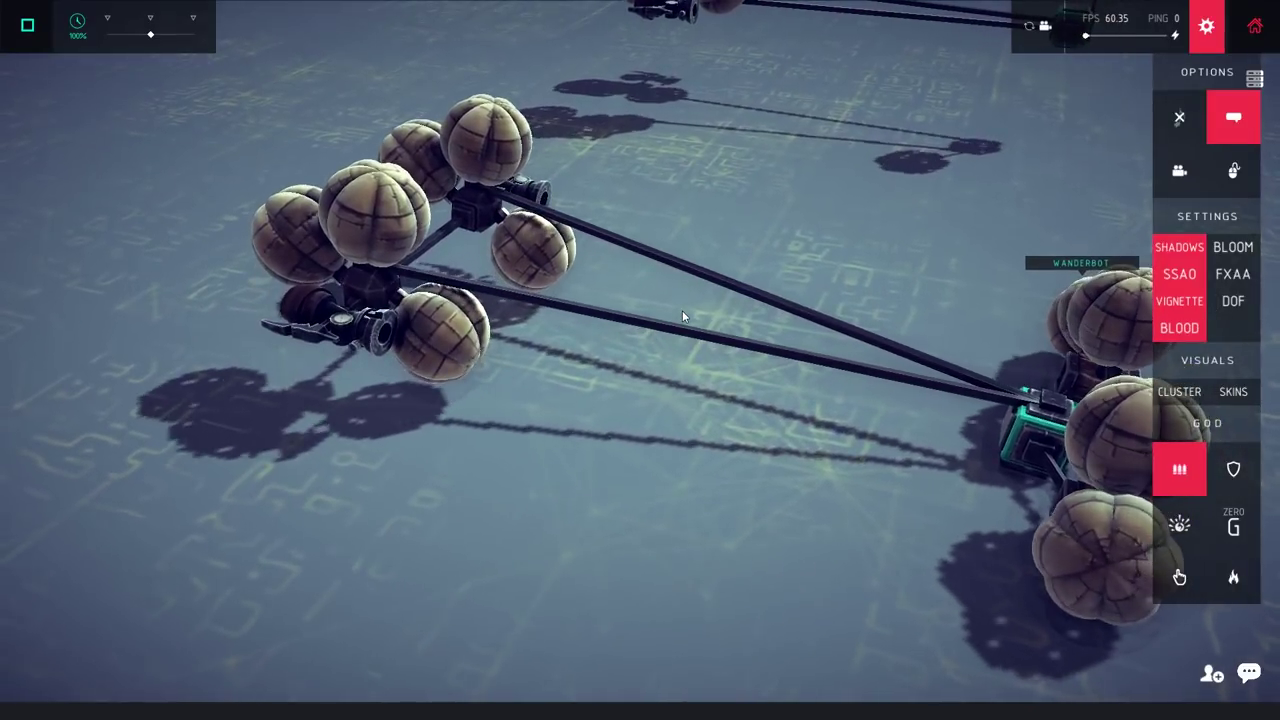
Step: Run repeated test flights with the retuned balloons
key(space)
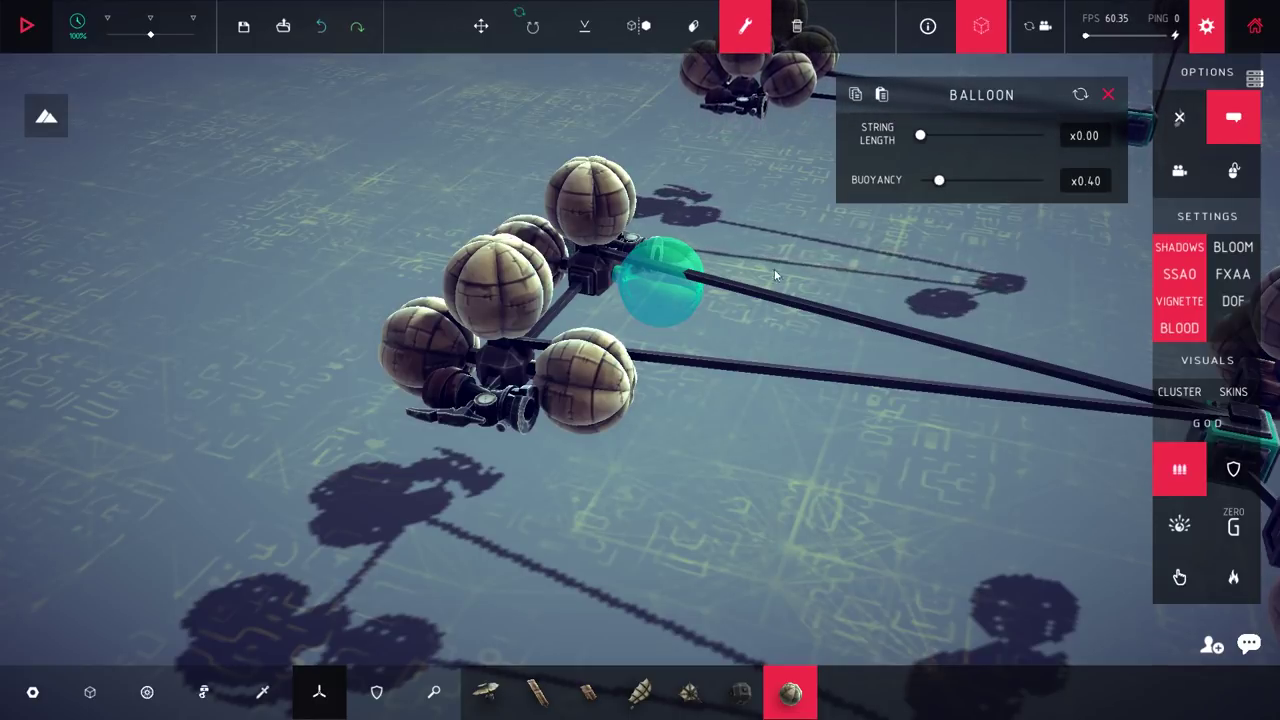
key(space)
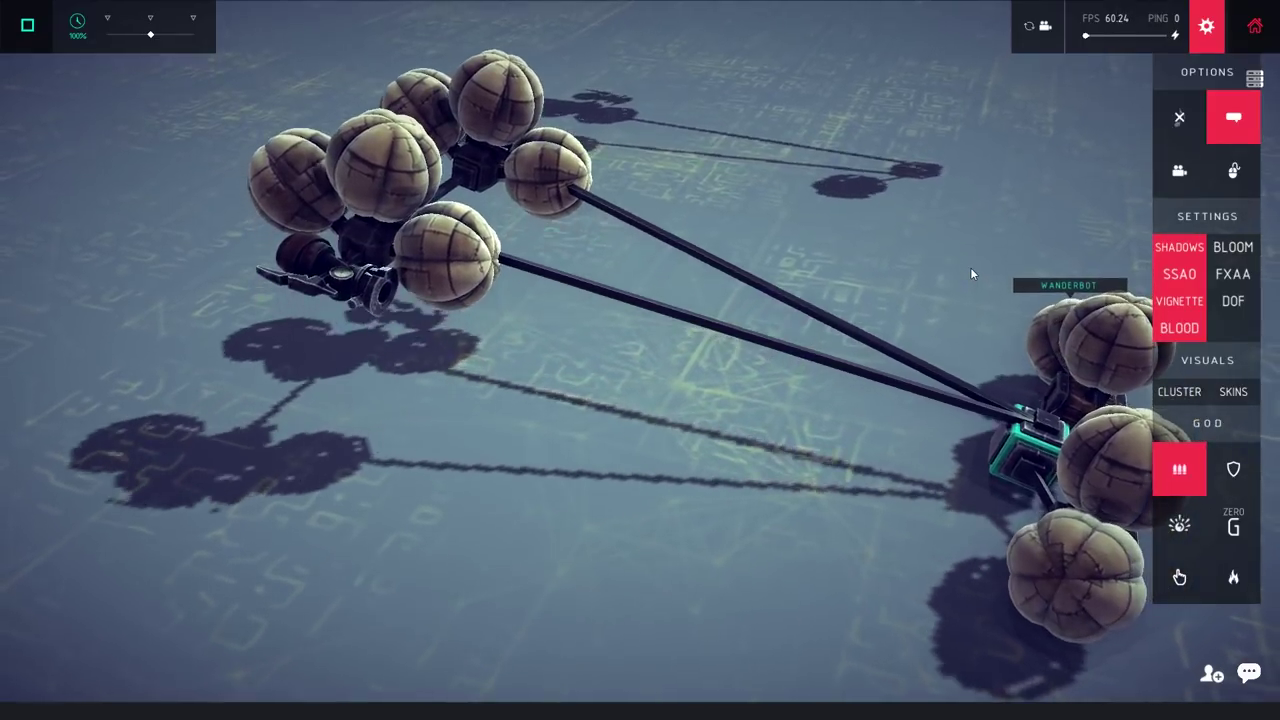
key(space)
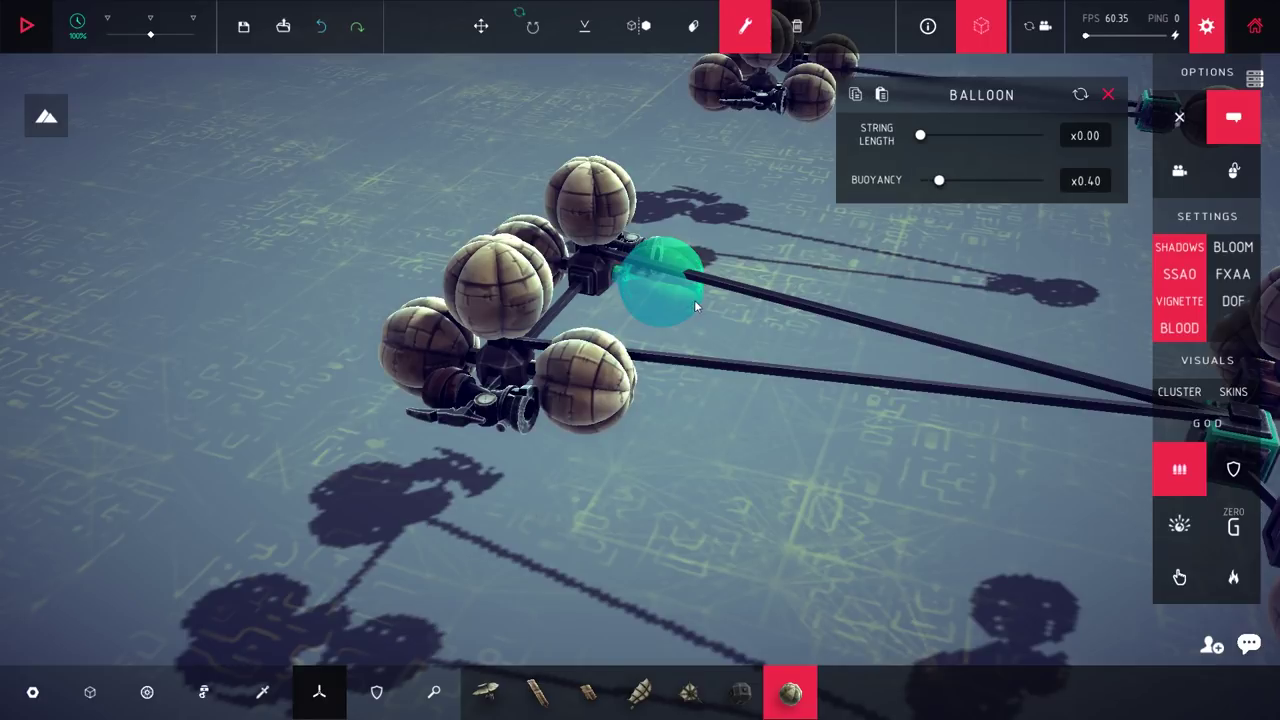
key(space)
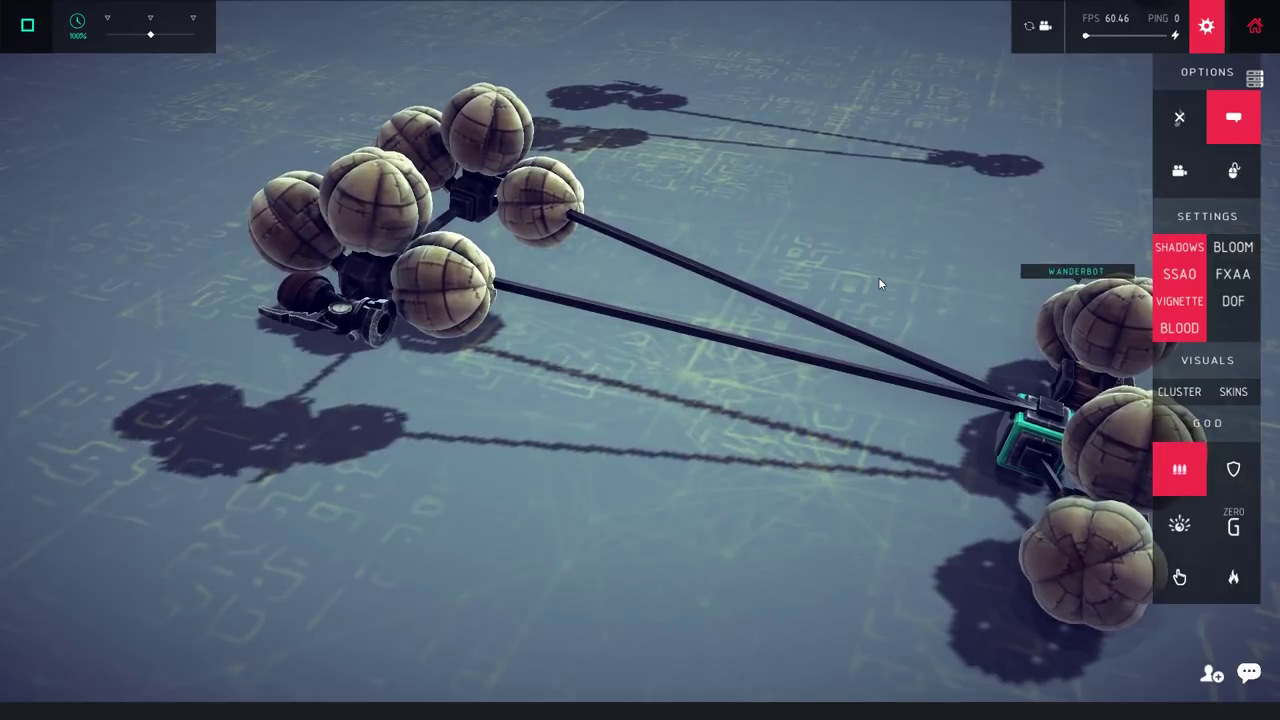
key(space)
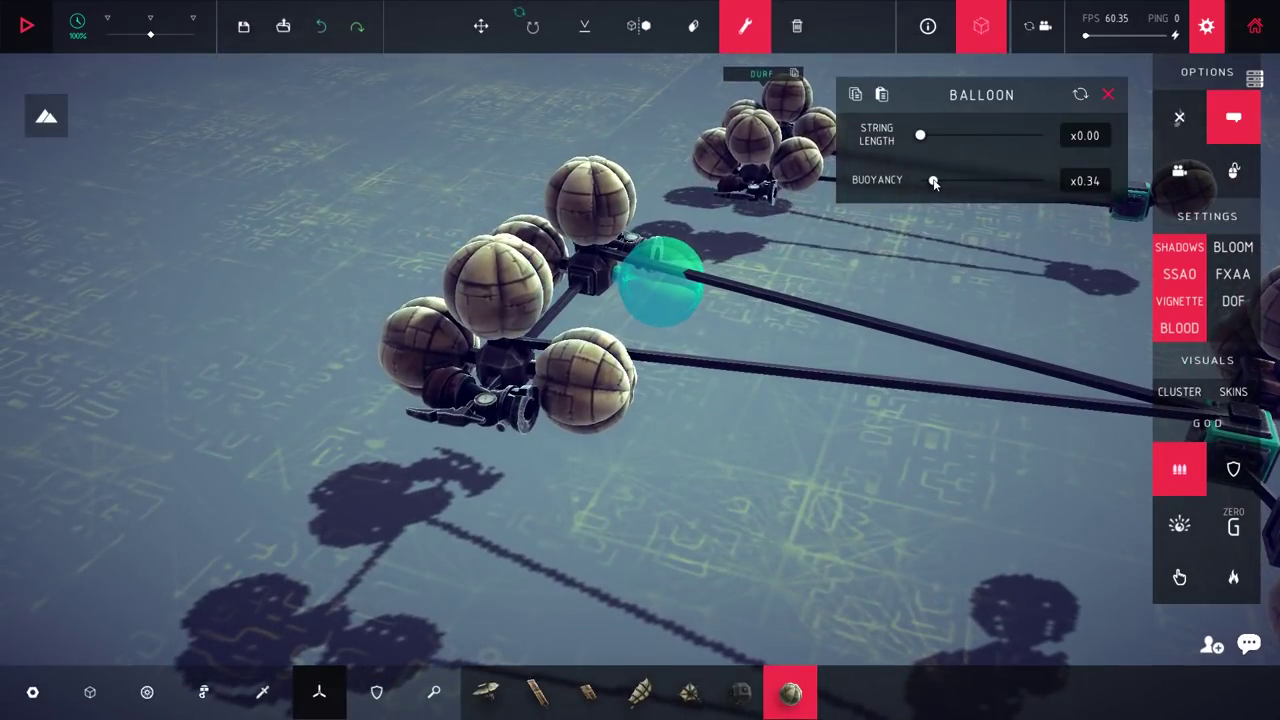
key(space)
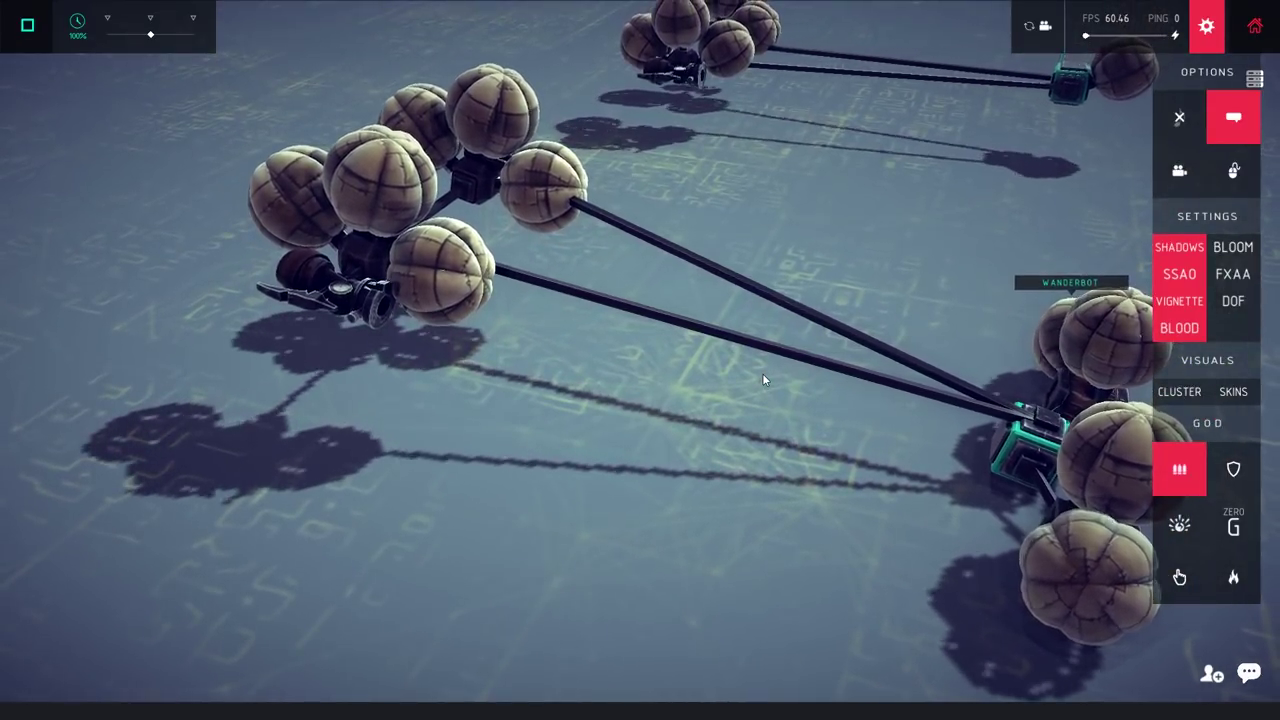
scroll(down, 3)
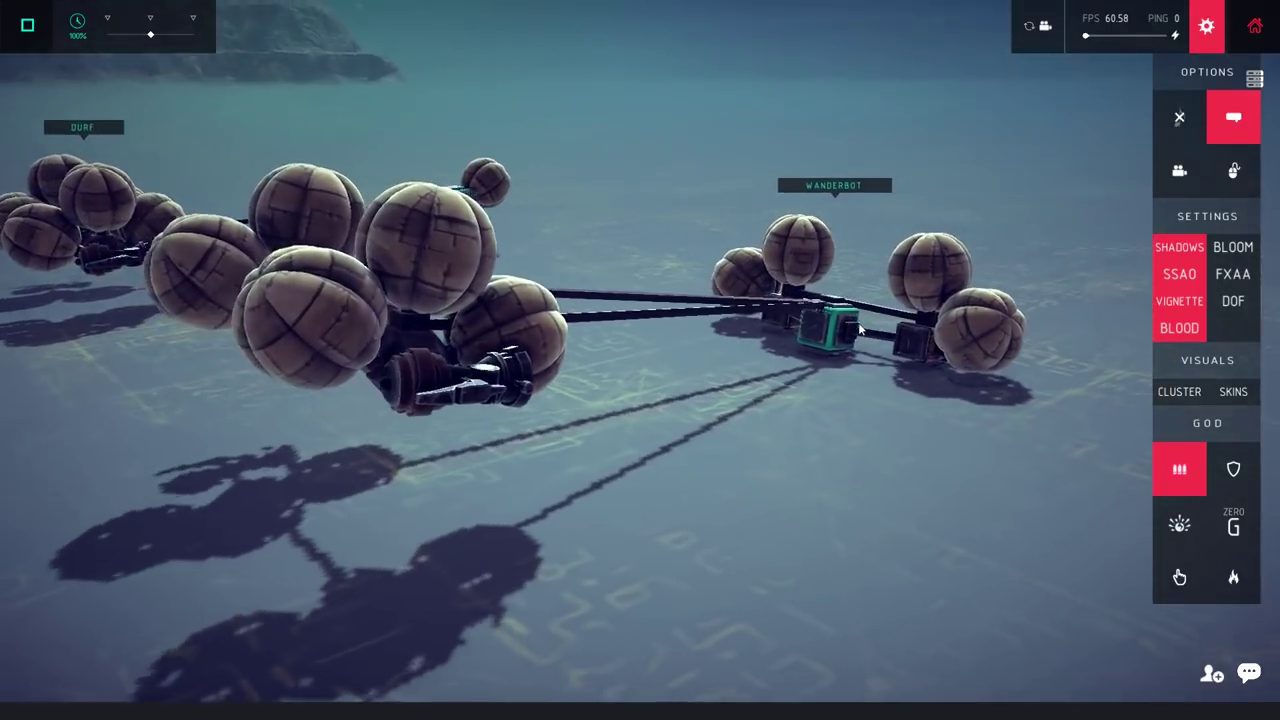
key(space)
scroll(up, 3)
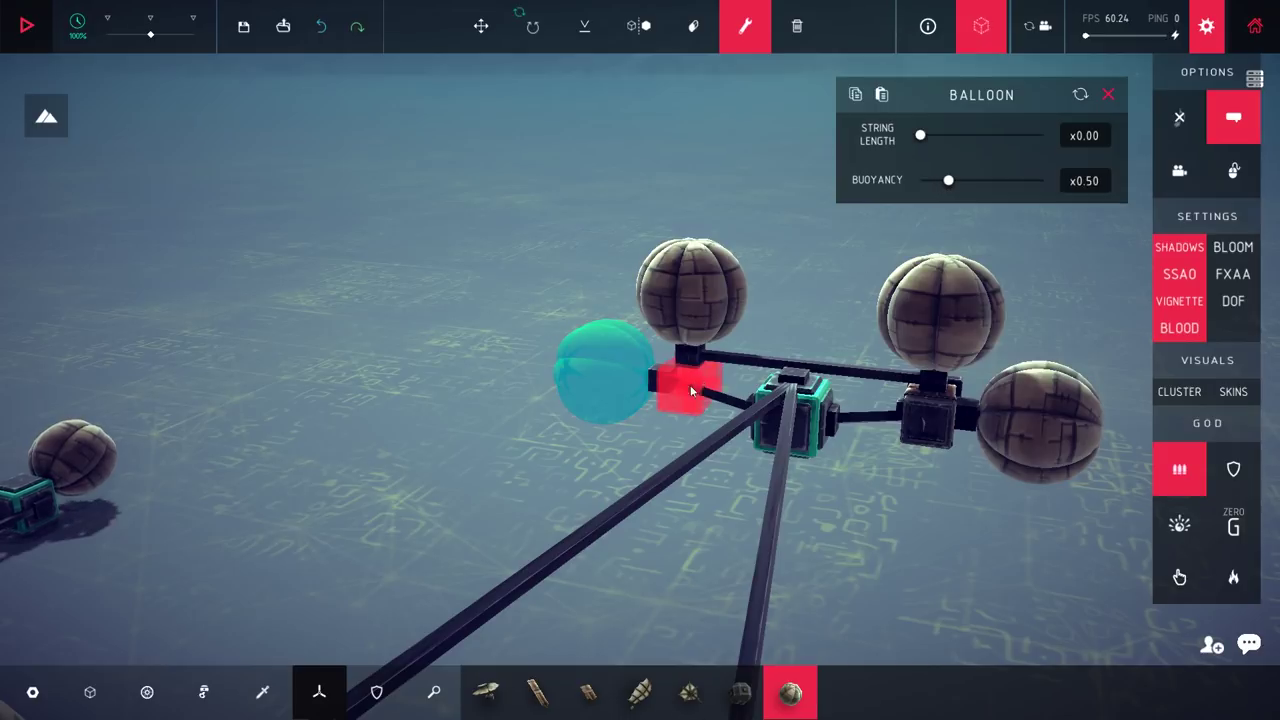
key(space)
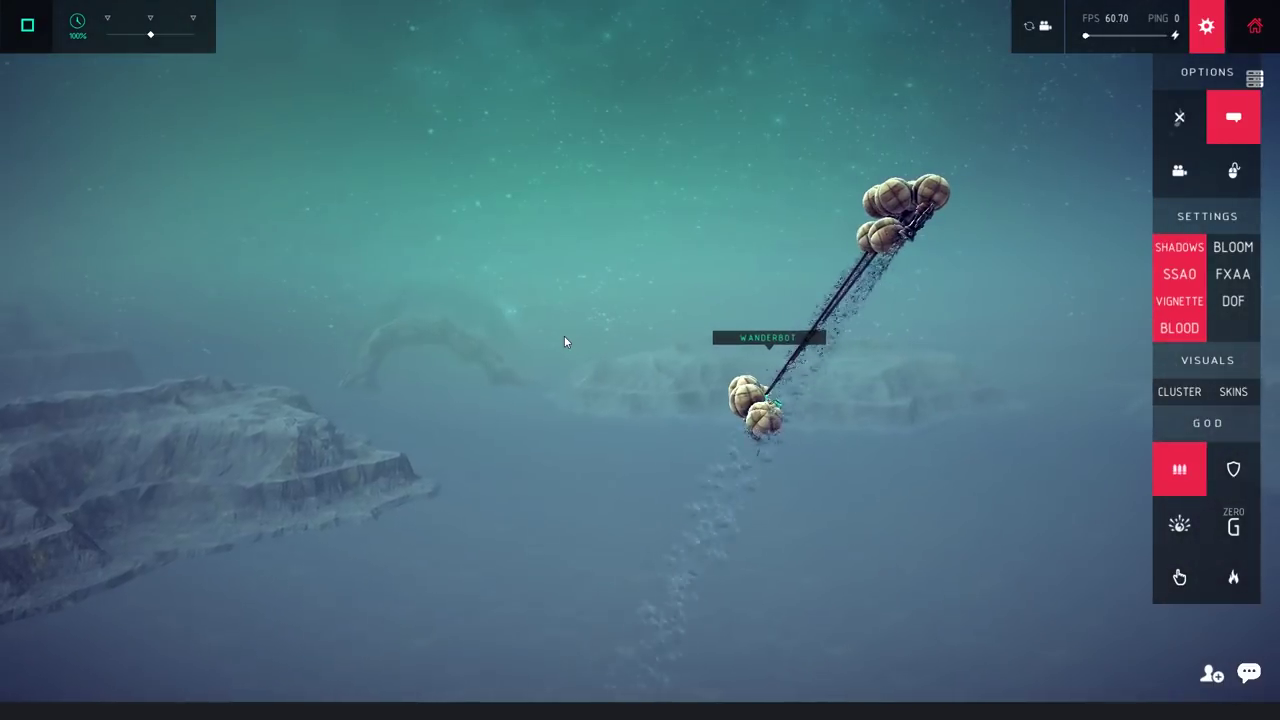
Step: Circle the camera around the high-flying craft, then stop the simulation
drag(565, 342, 869, 318)
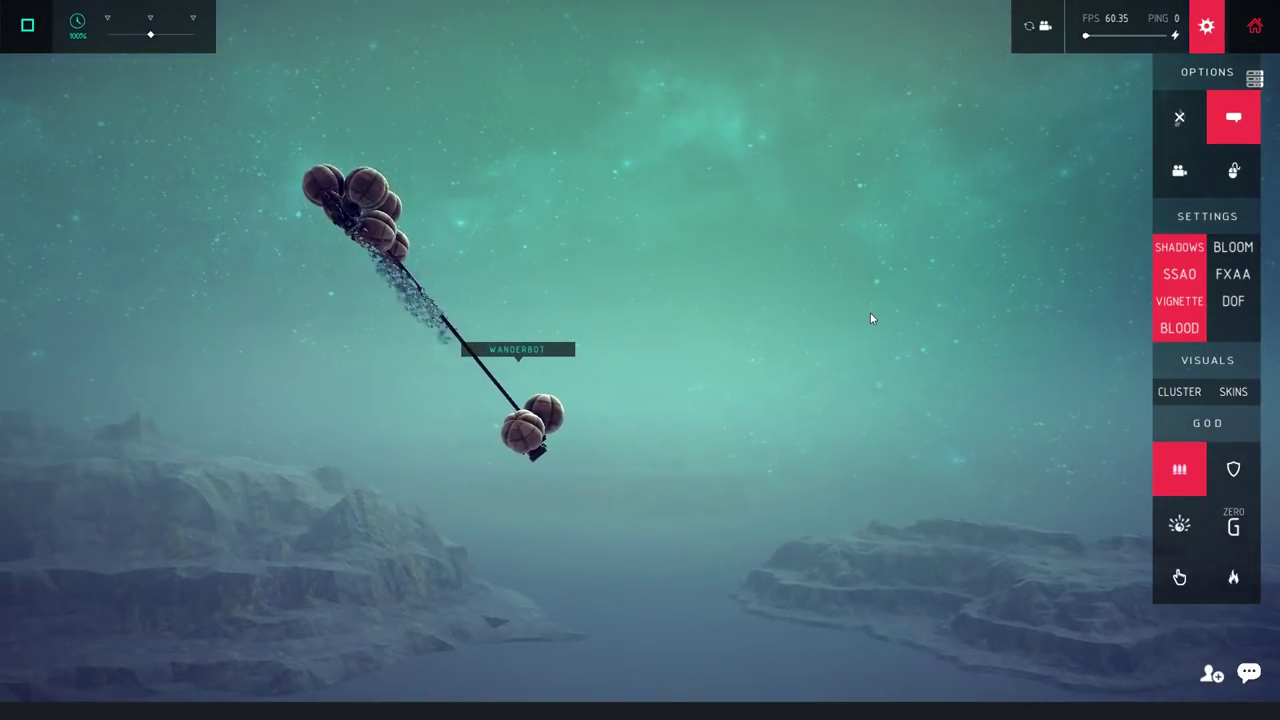
drag(870, 318, 838, 373)
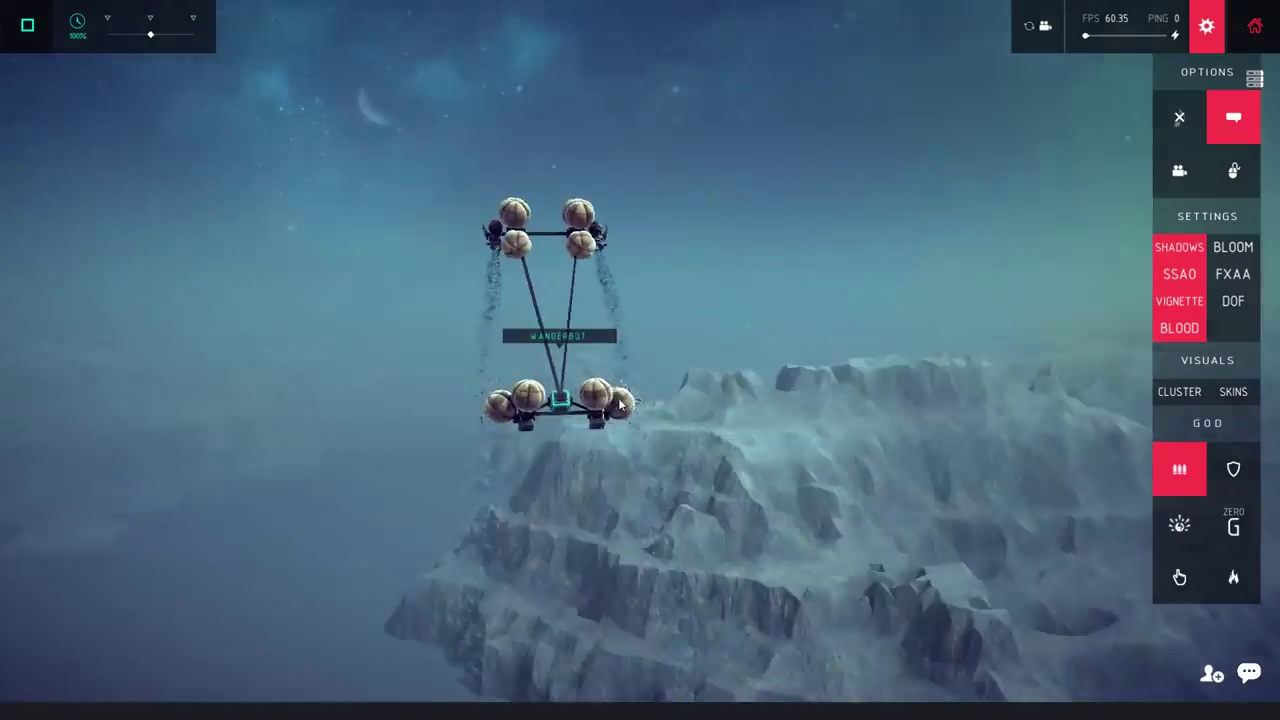
drag(818, 467, 871, 219)
key(space)
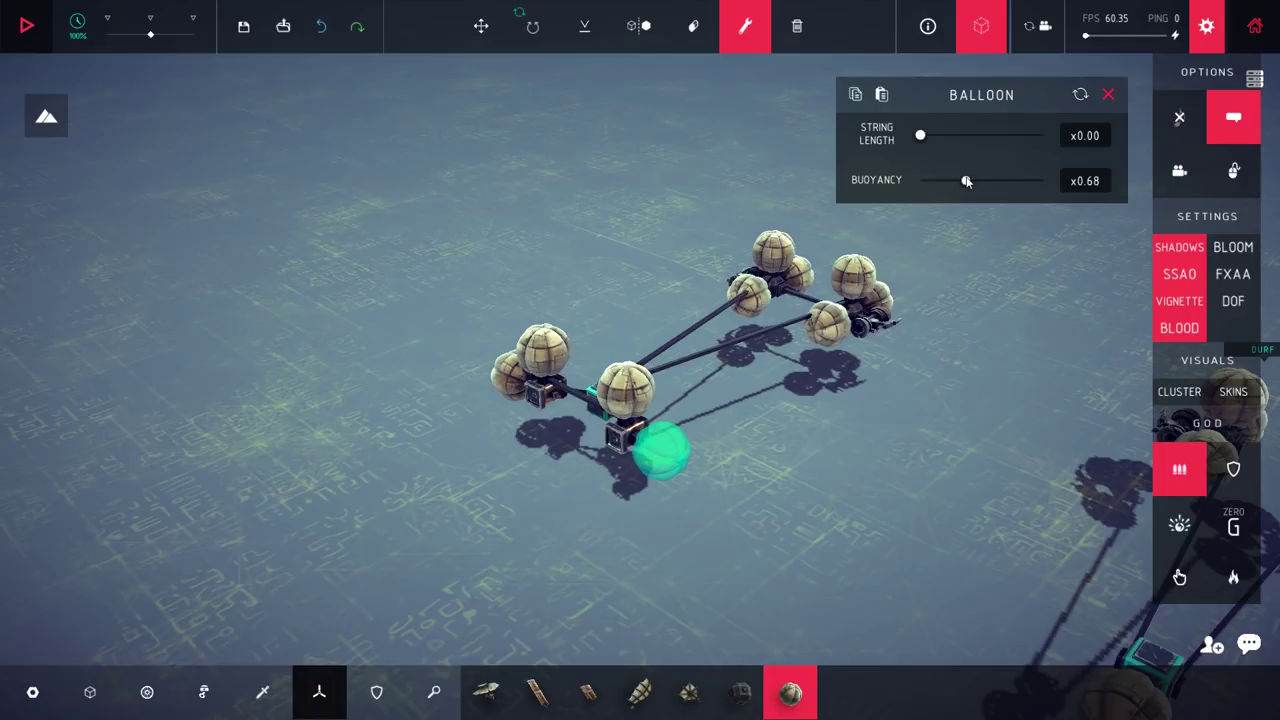
Step: Attach a Flying Block to the central core, open its settings, and start a test run
drag(590, 395, 560, 500)
click(486, 692)
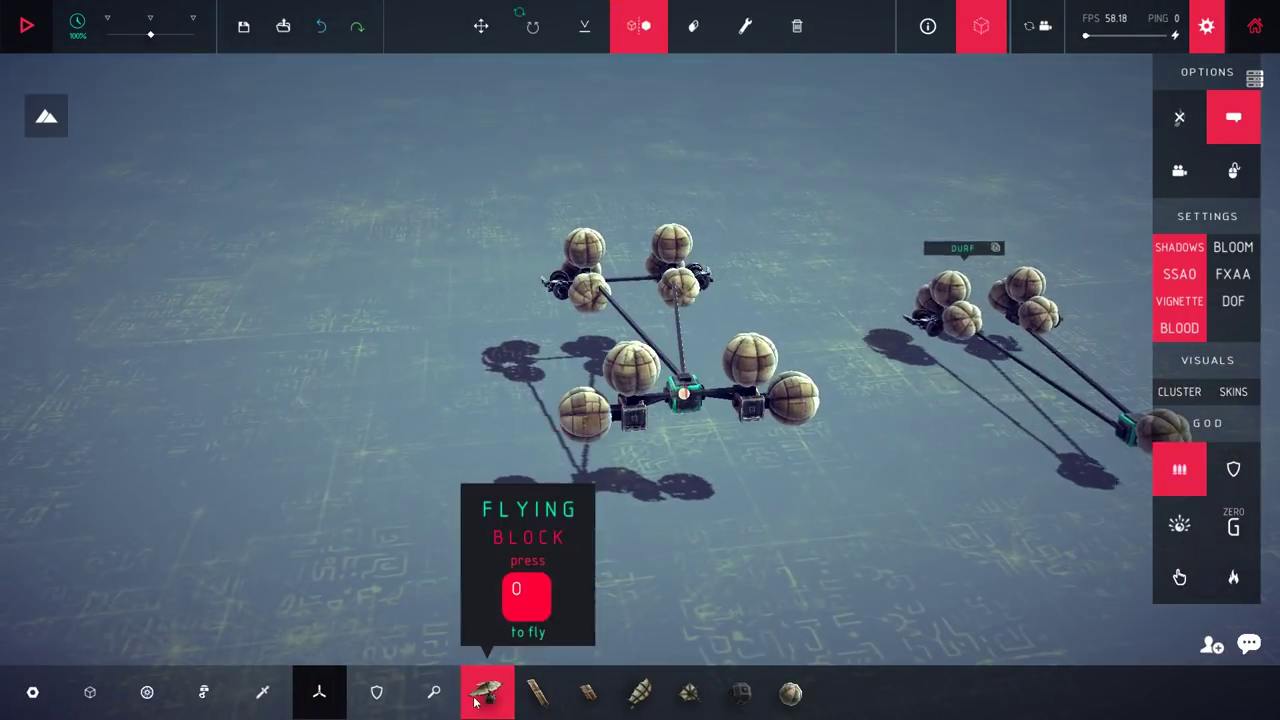
click(651, 455)
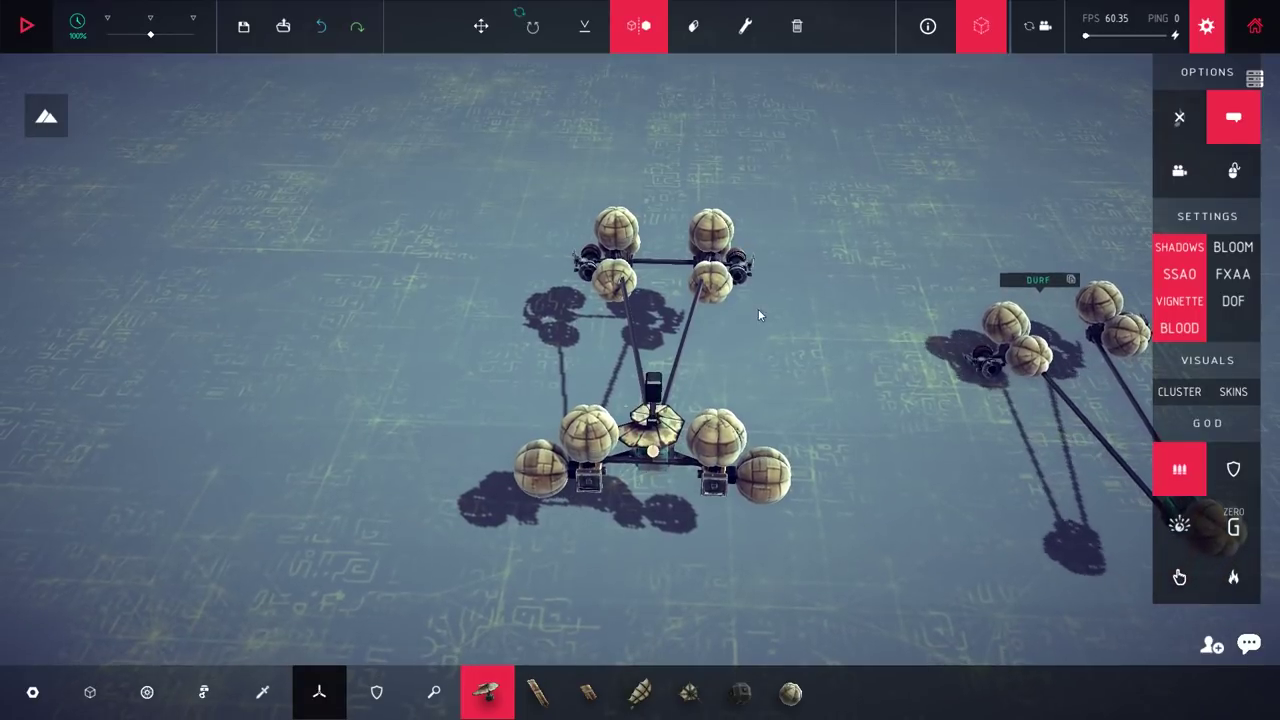
click(660, 430)
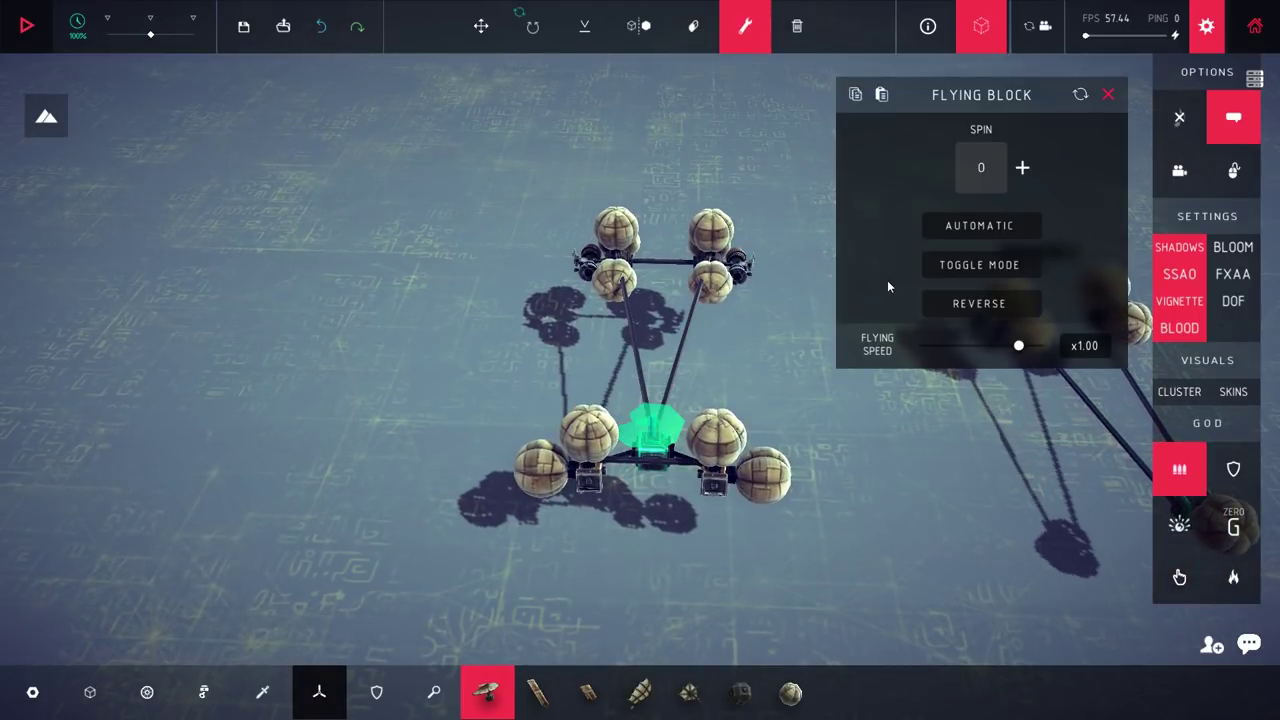
key(space)
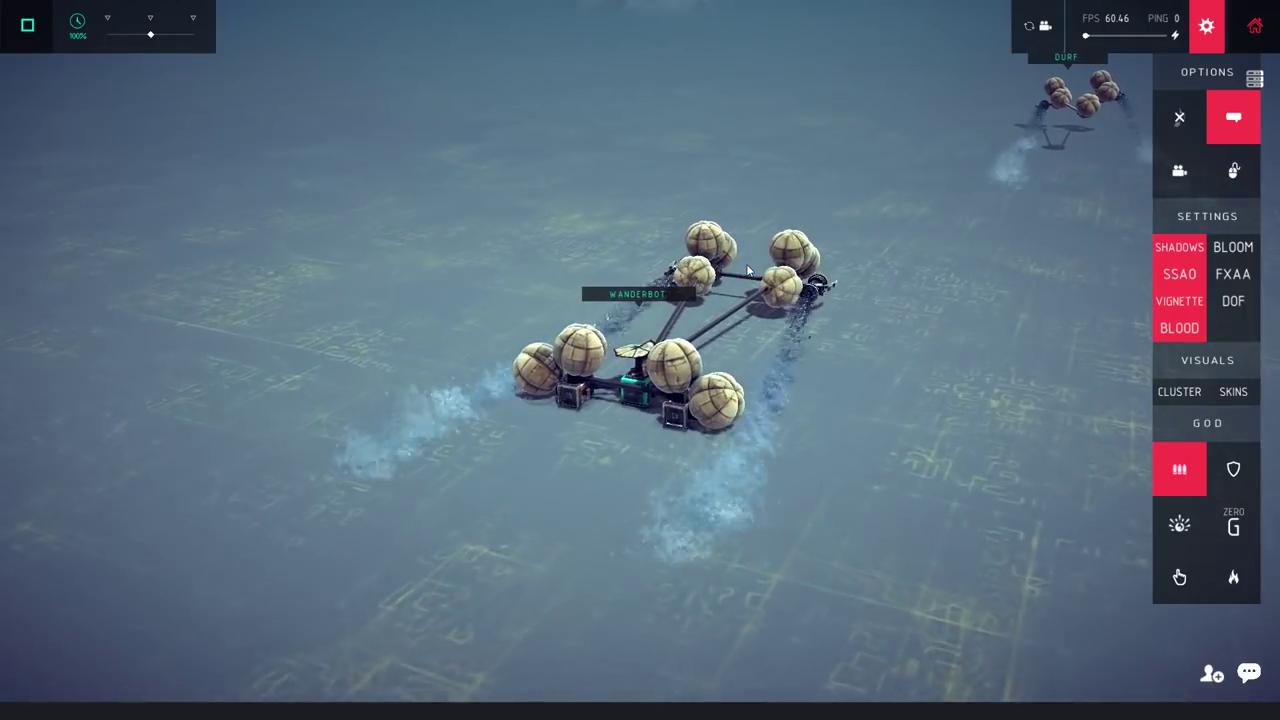
Step: End the test, choose a Weaponry part, and view the front balloon pod from below
key(space)
scroll(up, 3)
click(318, 692)
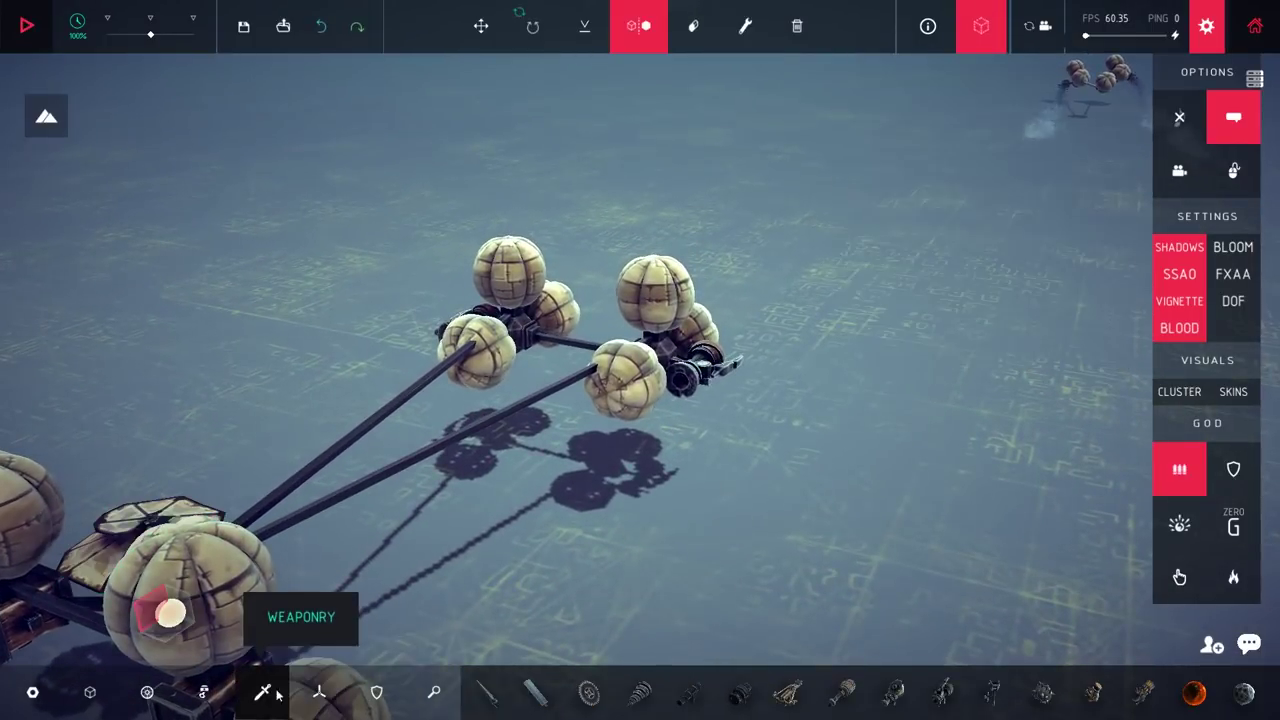
click(841, 692)
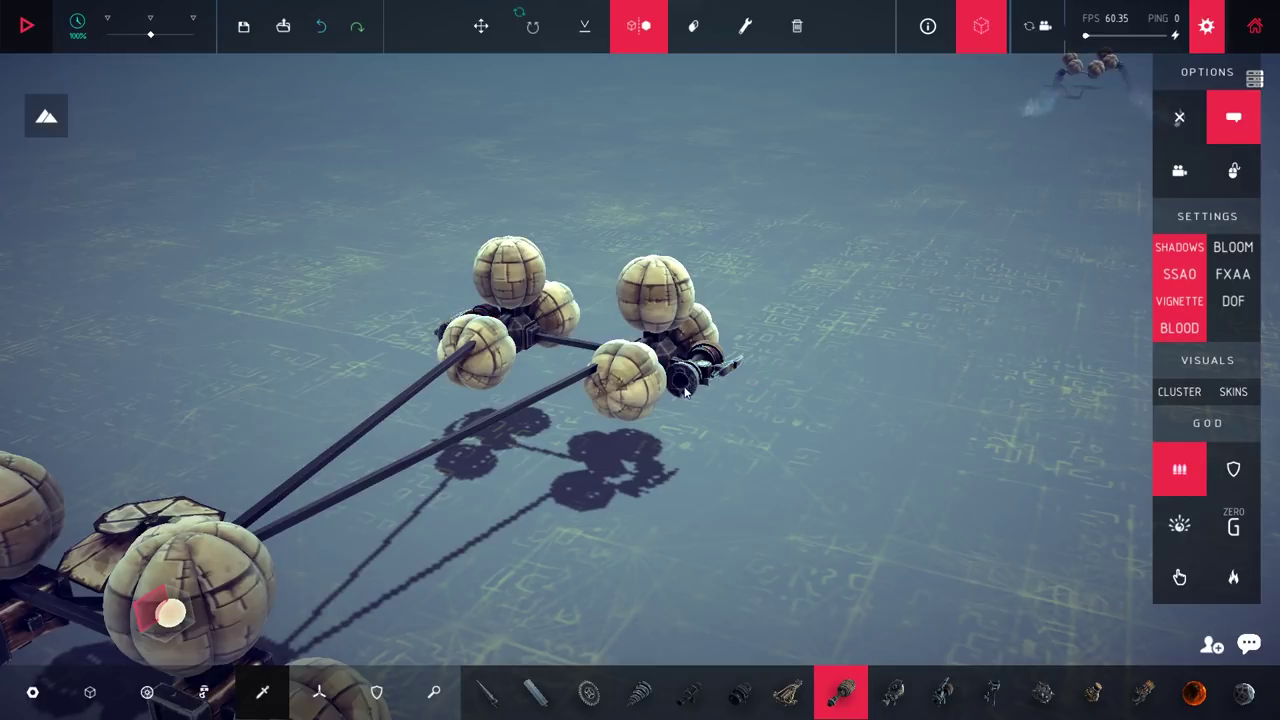
scroll(up, 3)
drag(661, 464, 604, 565)
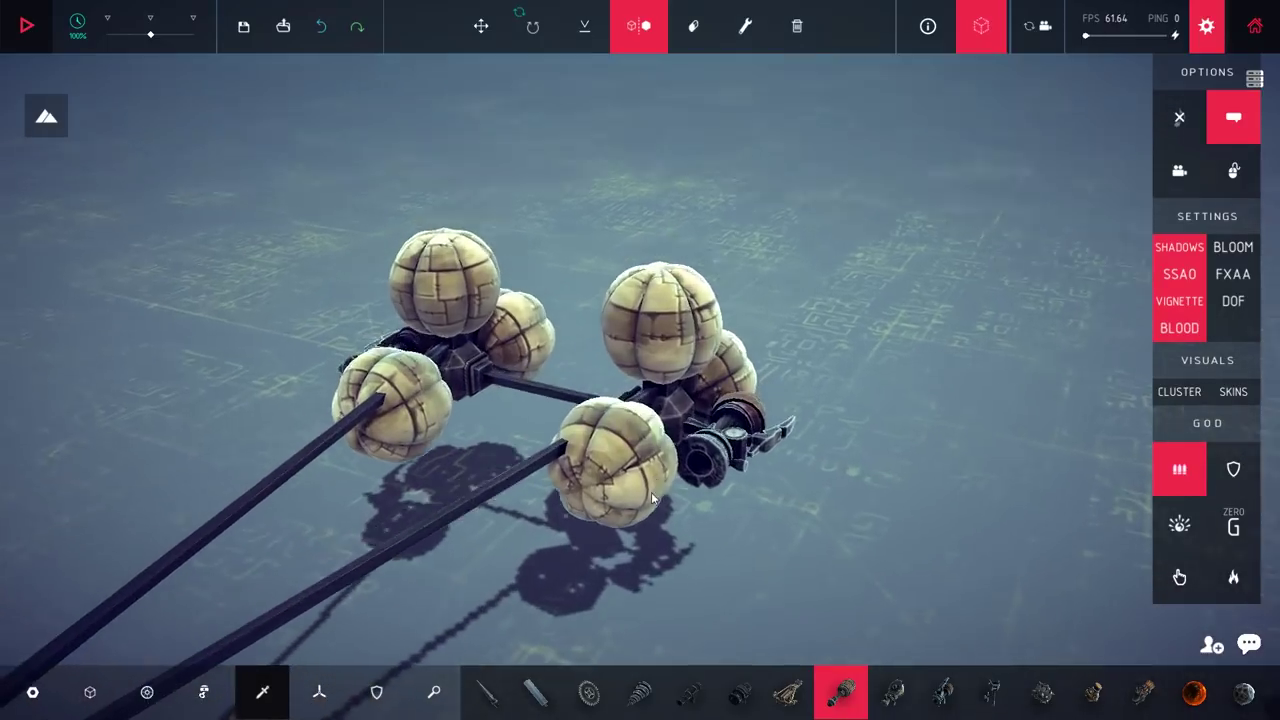
drag(622, 495, 590, 499)
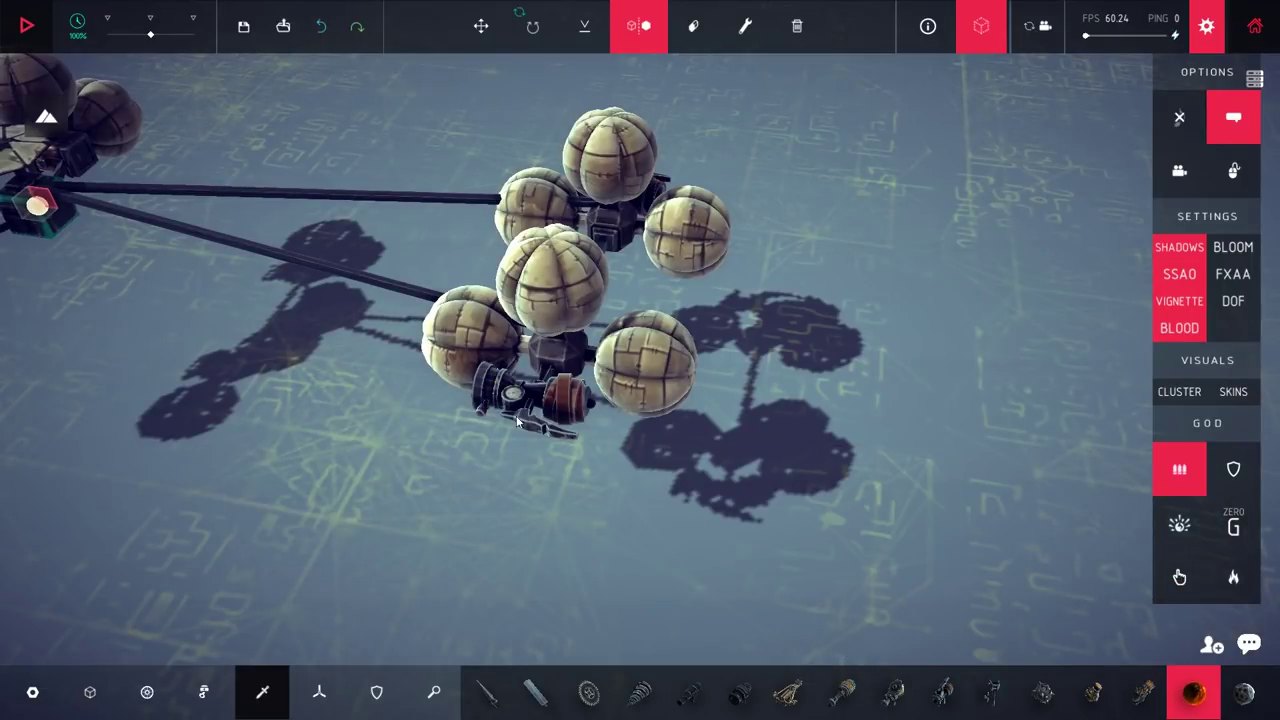
drag(560, 328, 682, 128)
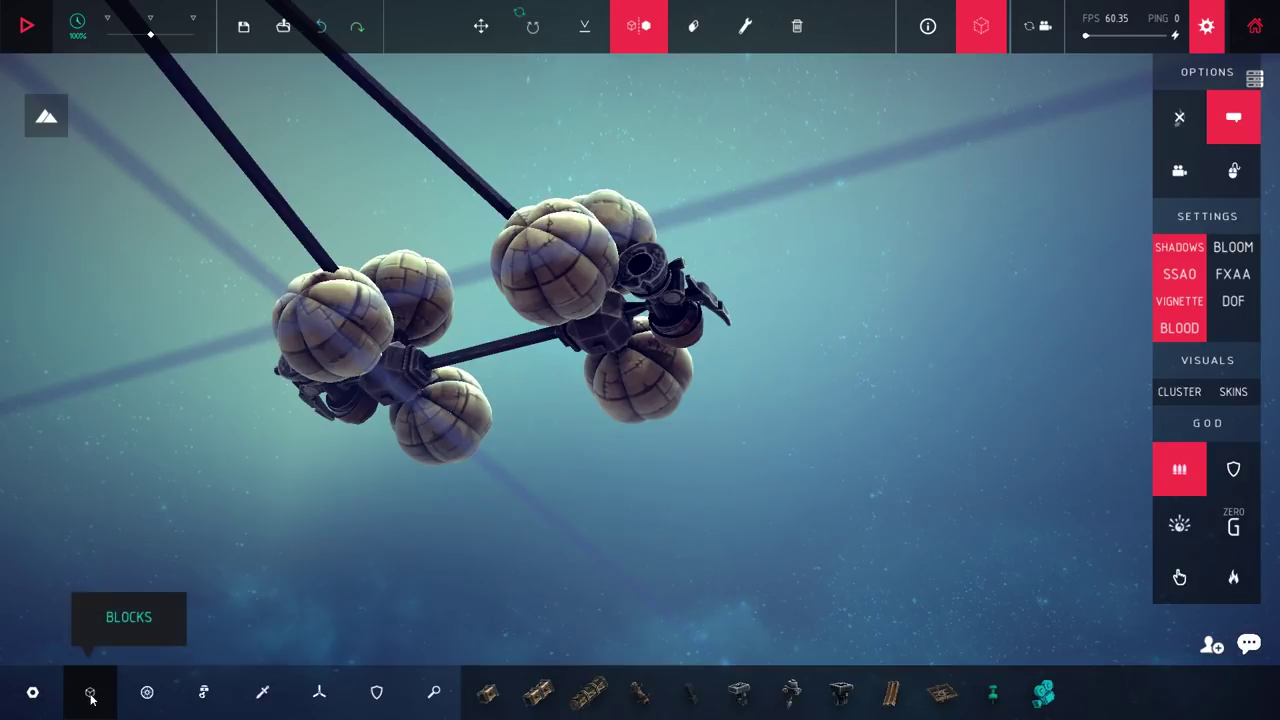
Step: Place two wooden blocks under the front pod, then delete them again
click(601, 346)
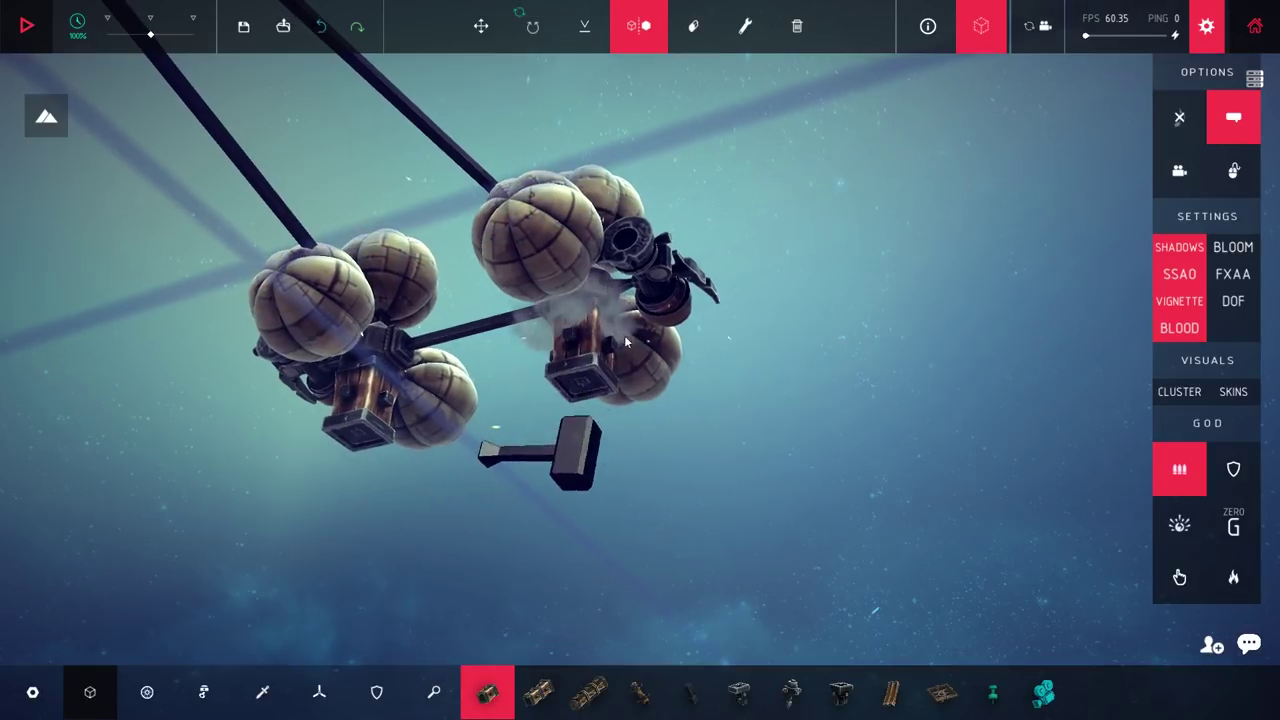
click(615, 342)
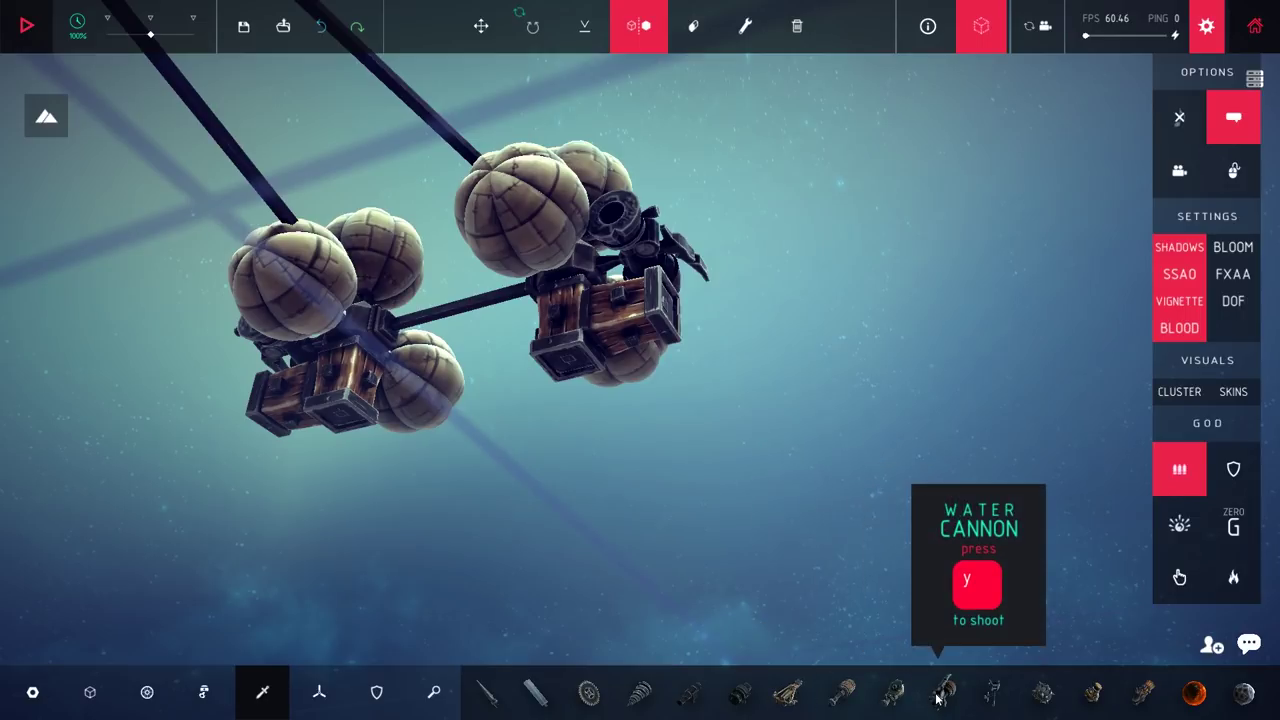
drag(630, 318, 592, 340)
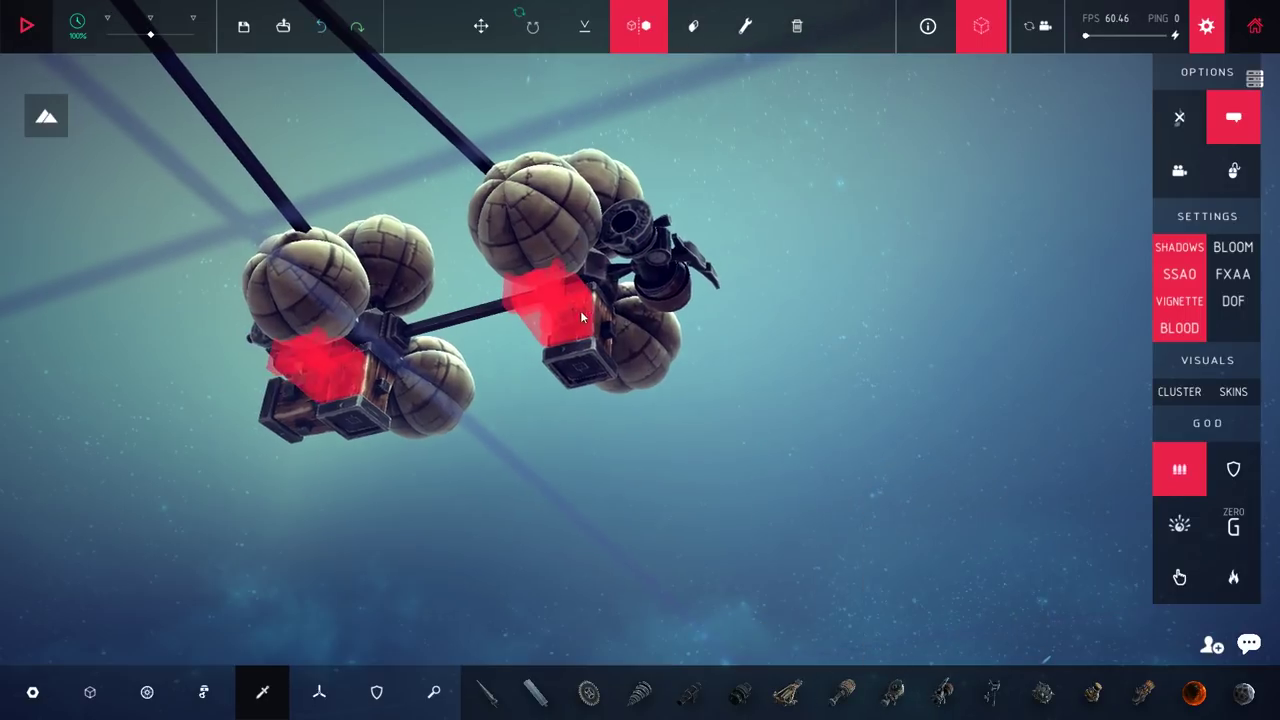
click(397, 418)
drag(500, 300, 560, 320)
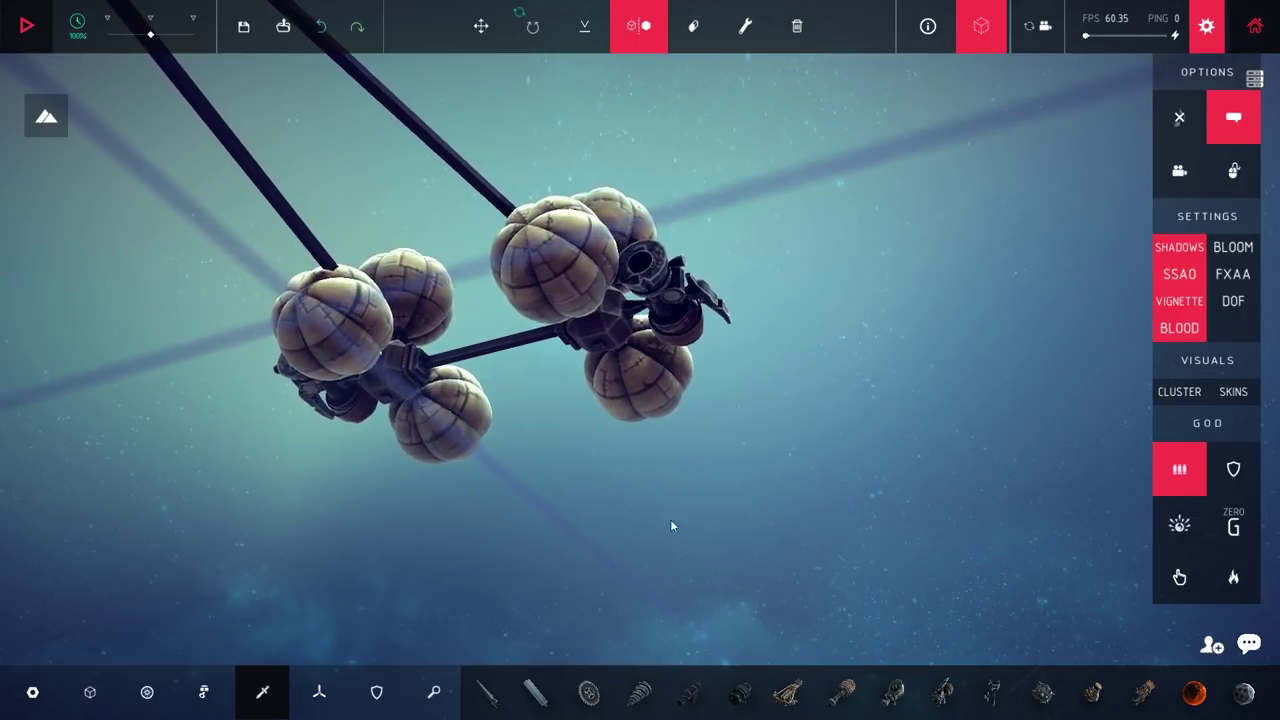
click(841, 692)
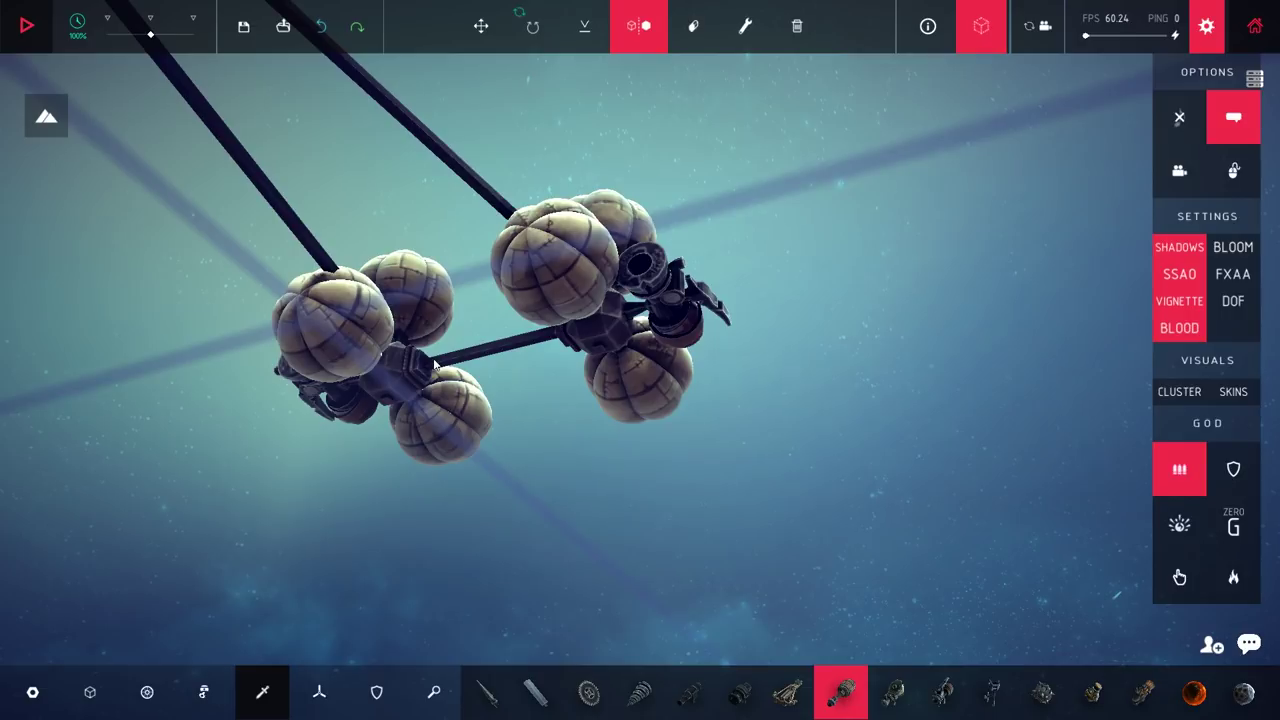
drag(434, 365, 575, 622)
Step: Remove the rear balloons and fit Plows under all four arm nodes
click(855, 609)
click(649, 560)
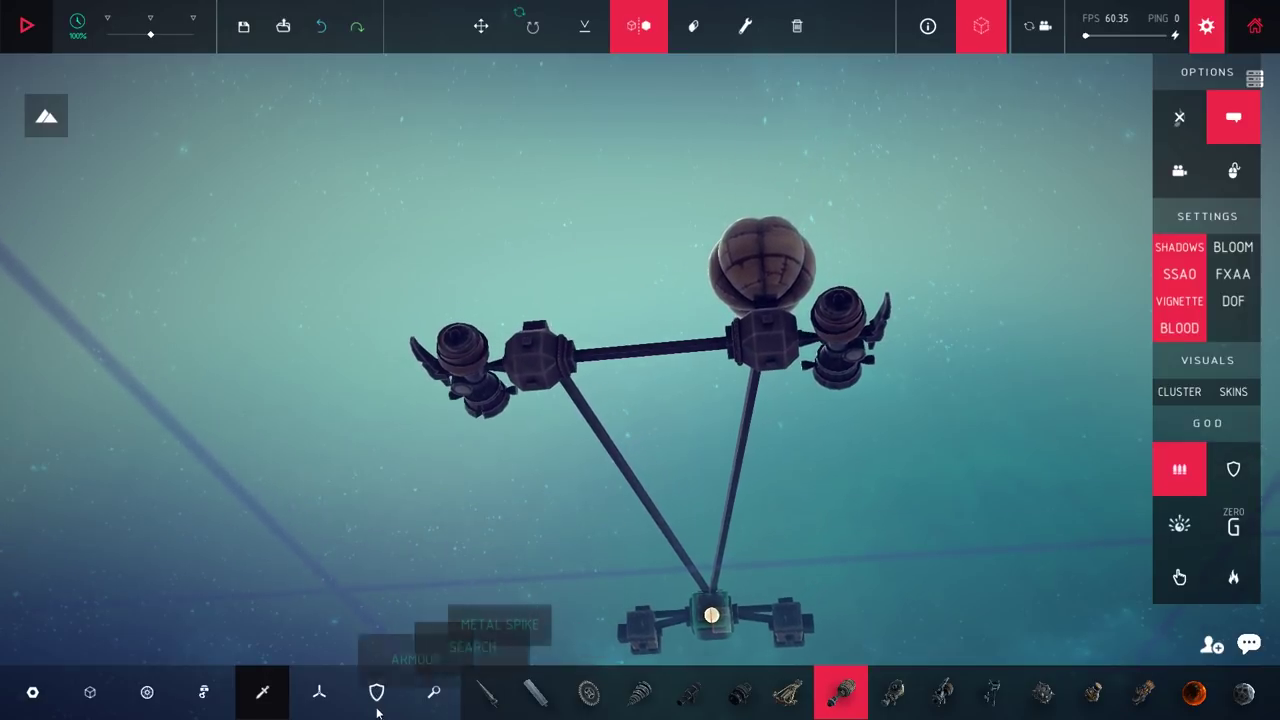
click(376, 692)
click(639, 692)
scroll(up, 3)
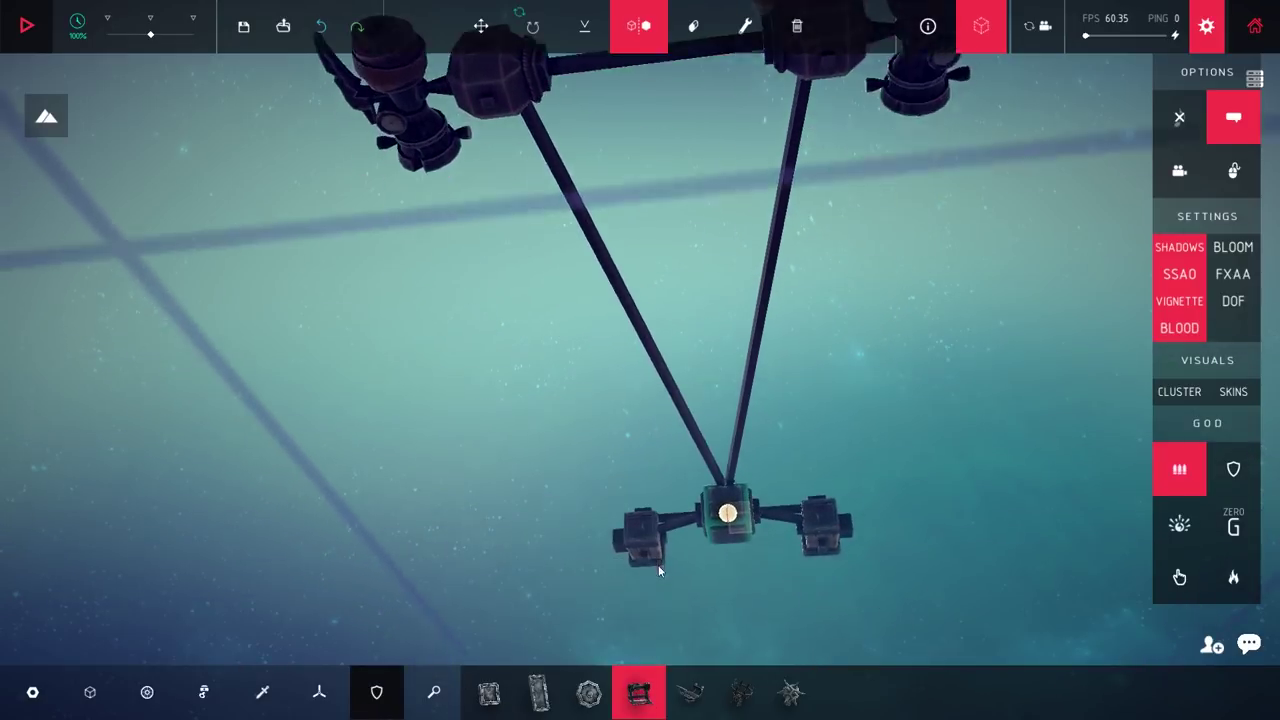
click(655, 545)
click(820, 540)
drag(655, 545, 600, 300)
click(523, 376)
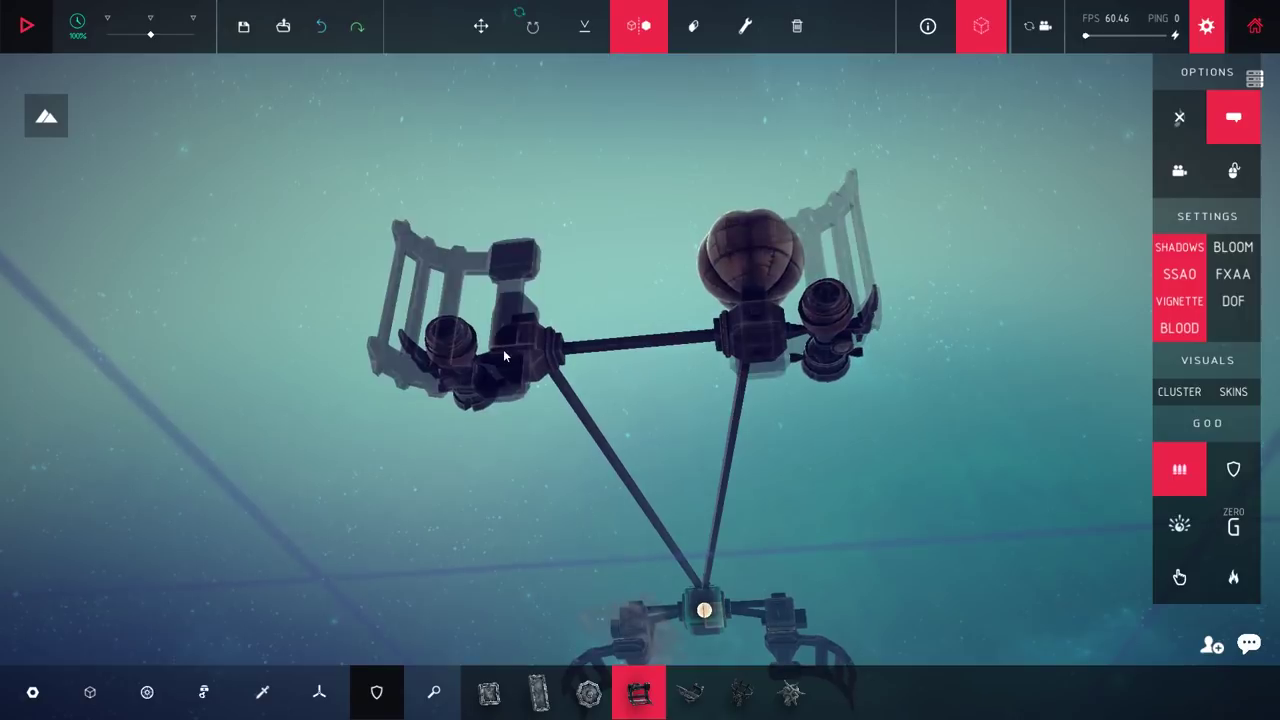
drag(523, 376, 727, 430)
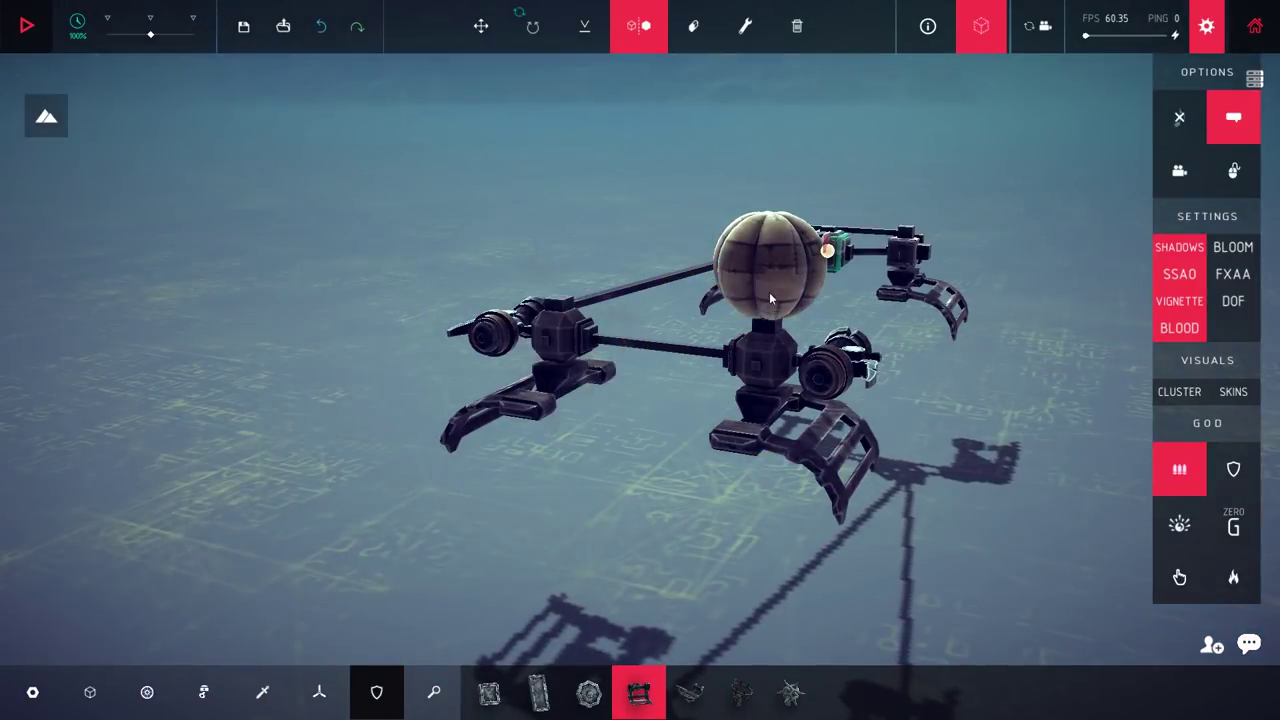
Step: Test-drive the plow-fitted craft on the ground, then inspect it from several angles
key(space)
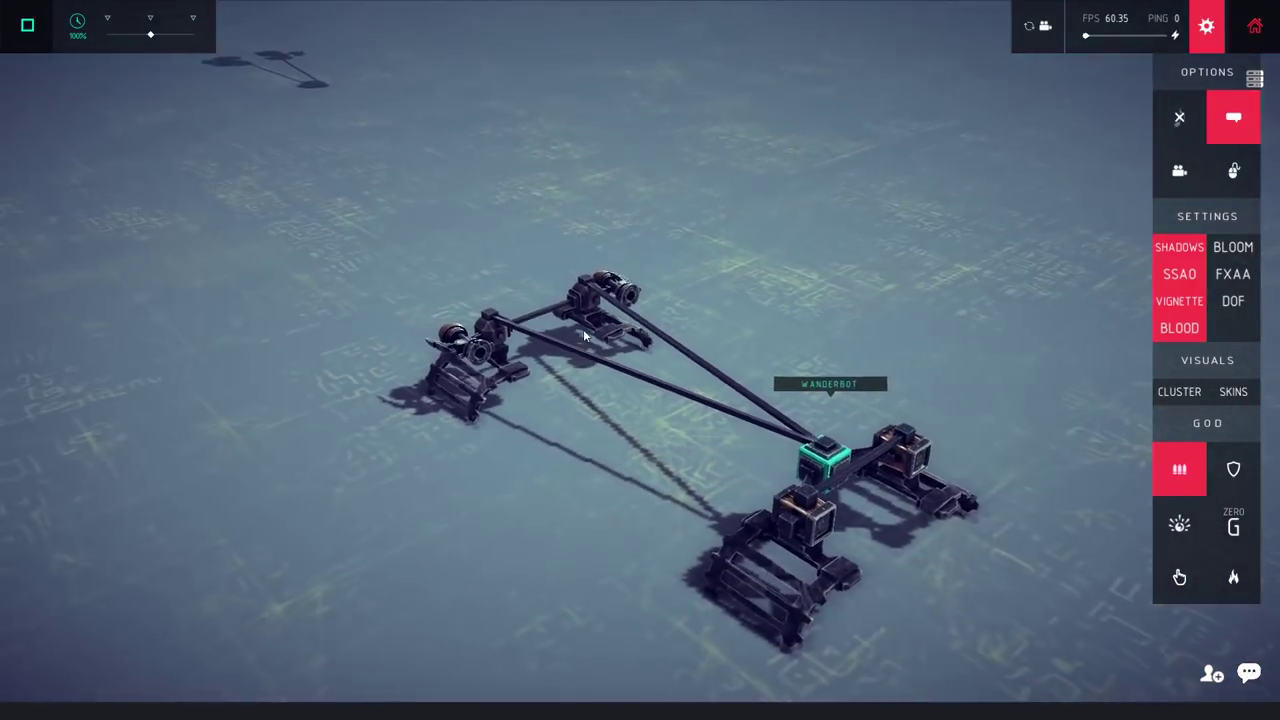
scroll(down, 3)
drag(584, 310, 710, 253)
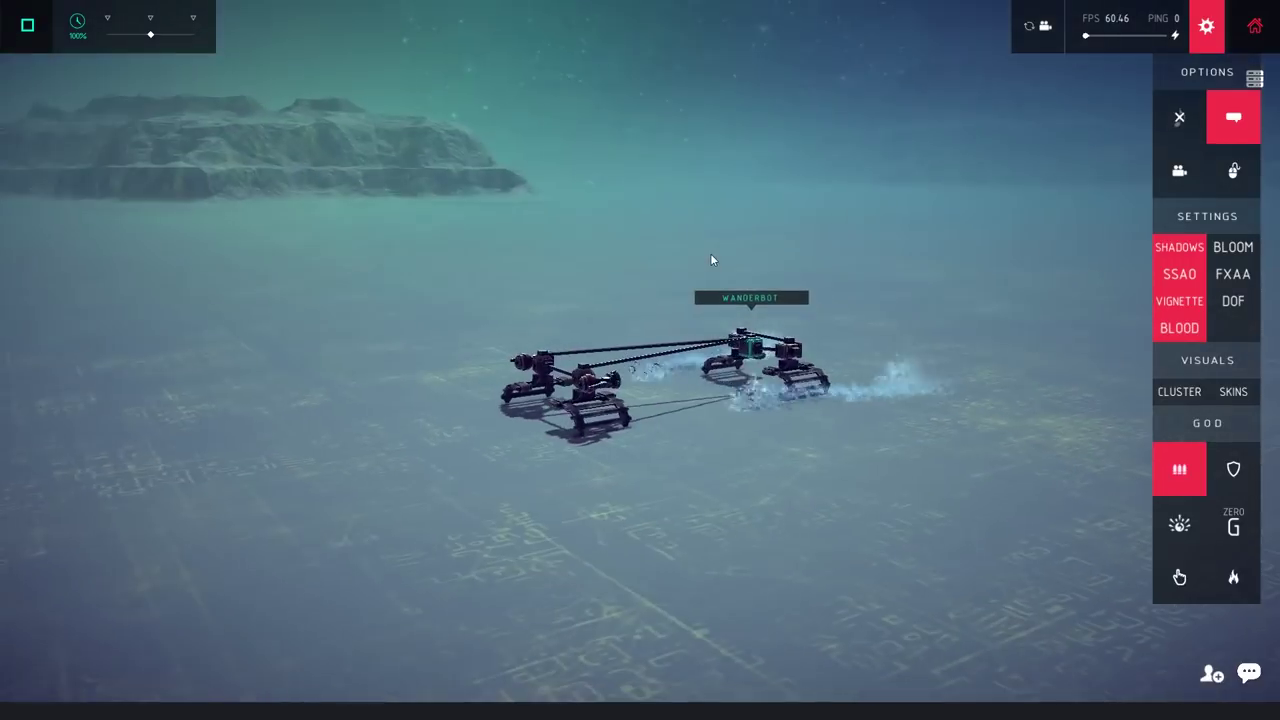
drag(686, 352, 682, 400)
key(space)
drag(673, 315, 690, 500)
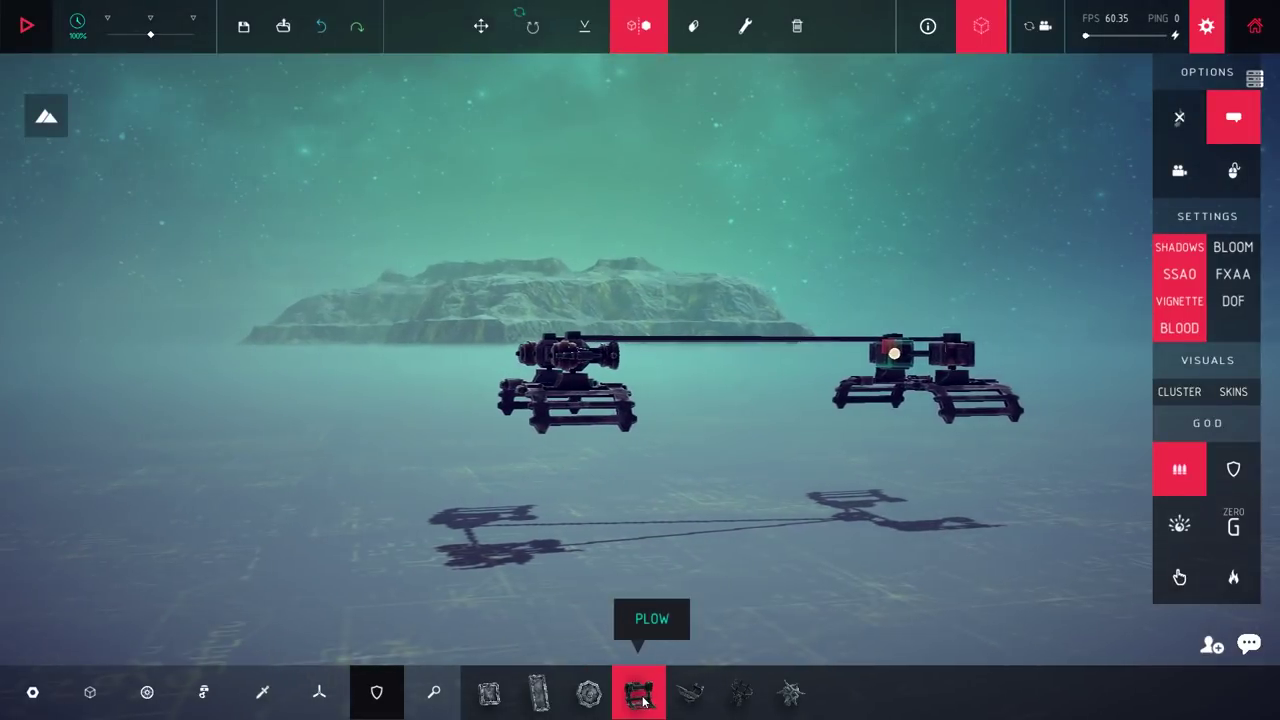
drag(627, 470, 690, 528)
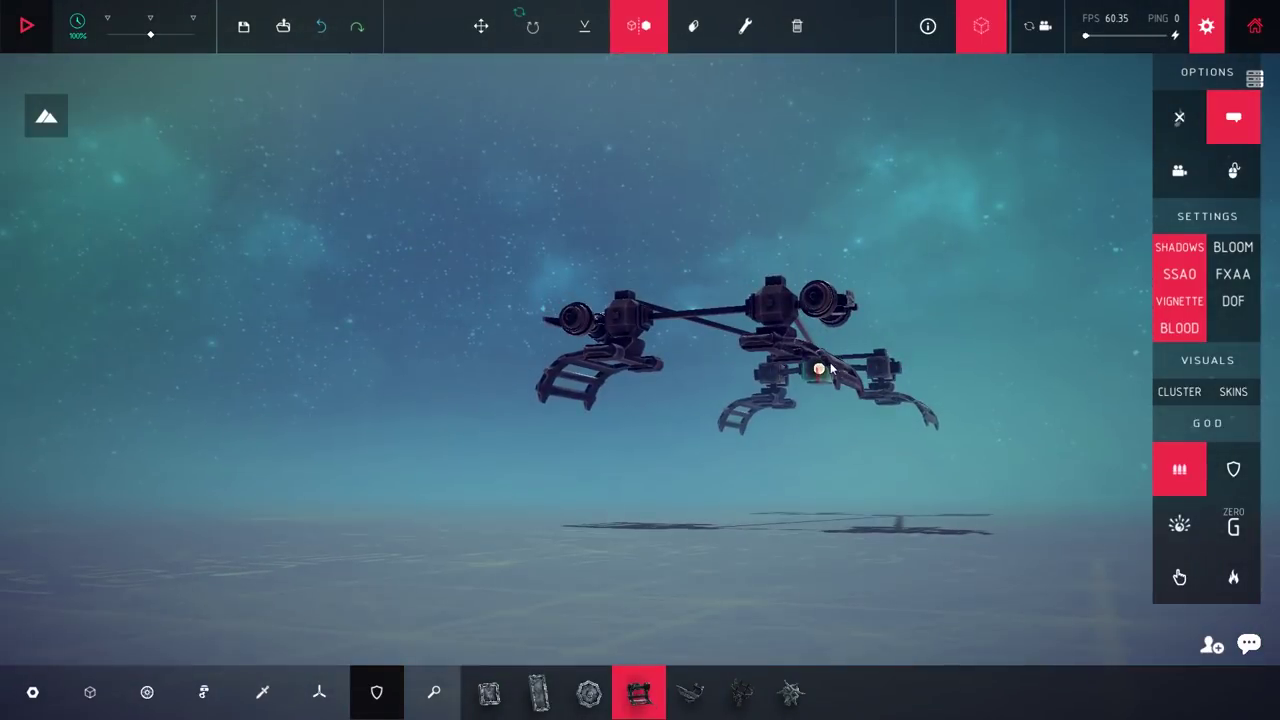
drag(828, 370, 845, 430)
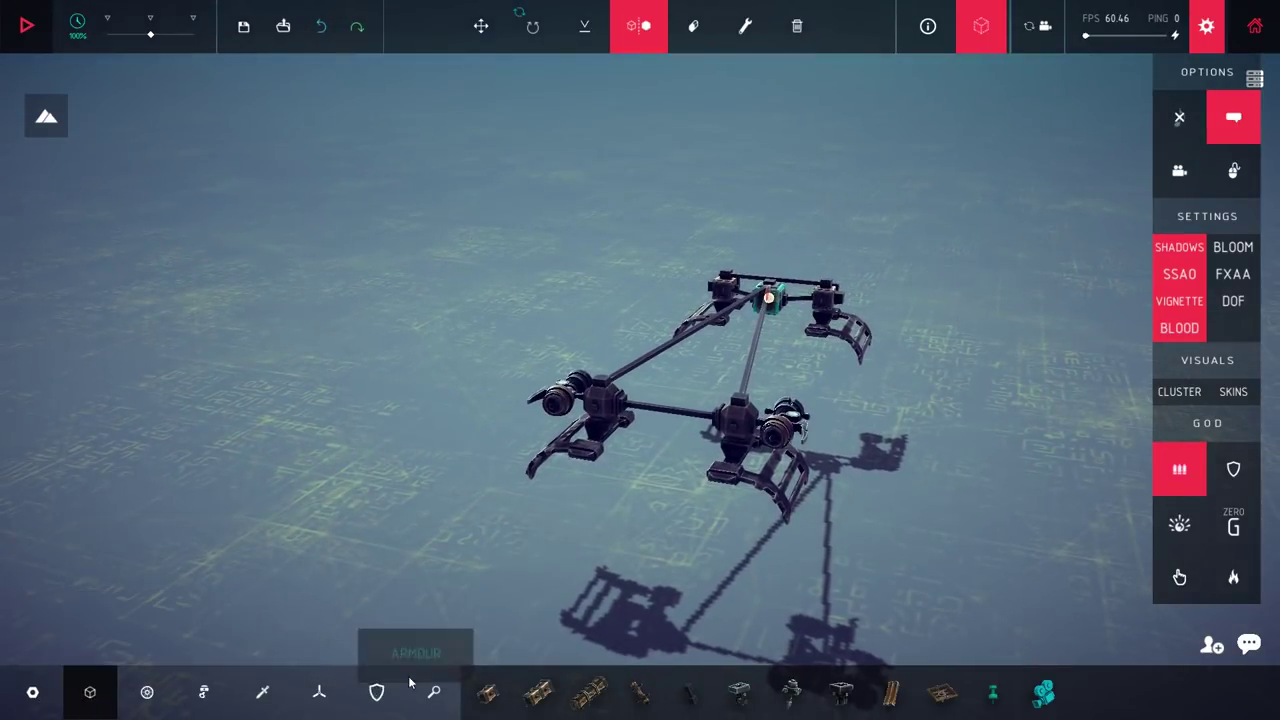
Step: Extend wooden block rows along both arms, ending in an L-shaped corner
click(739, 432)
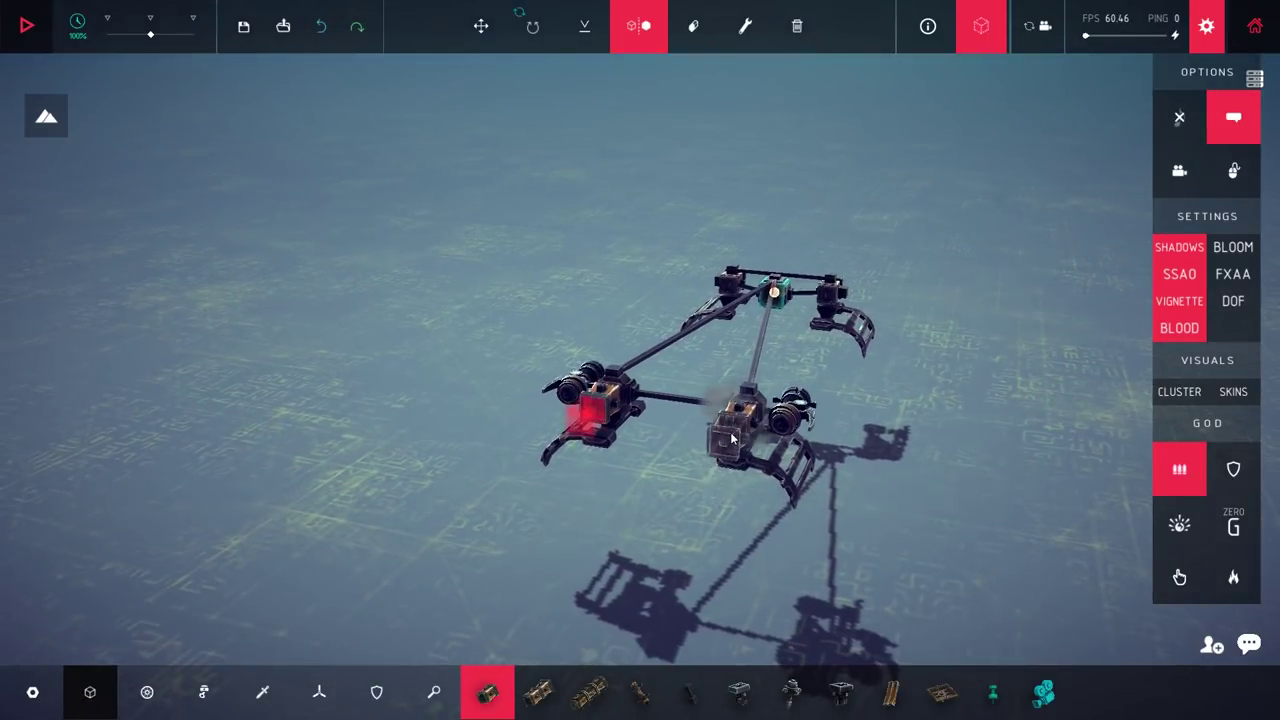
click(725, 446)
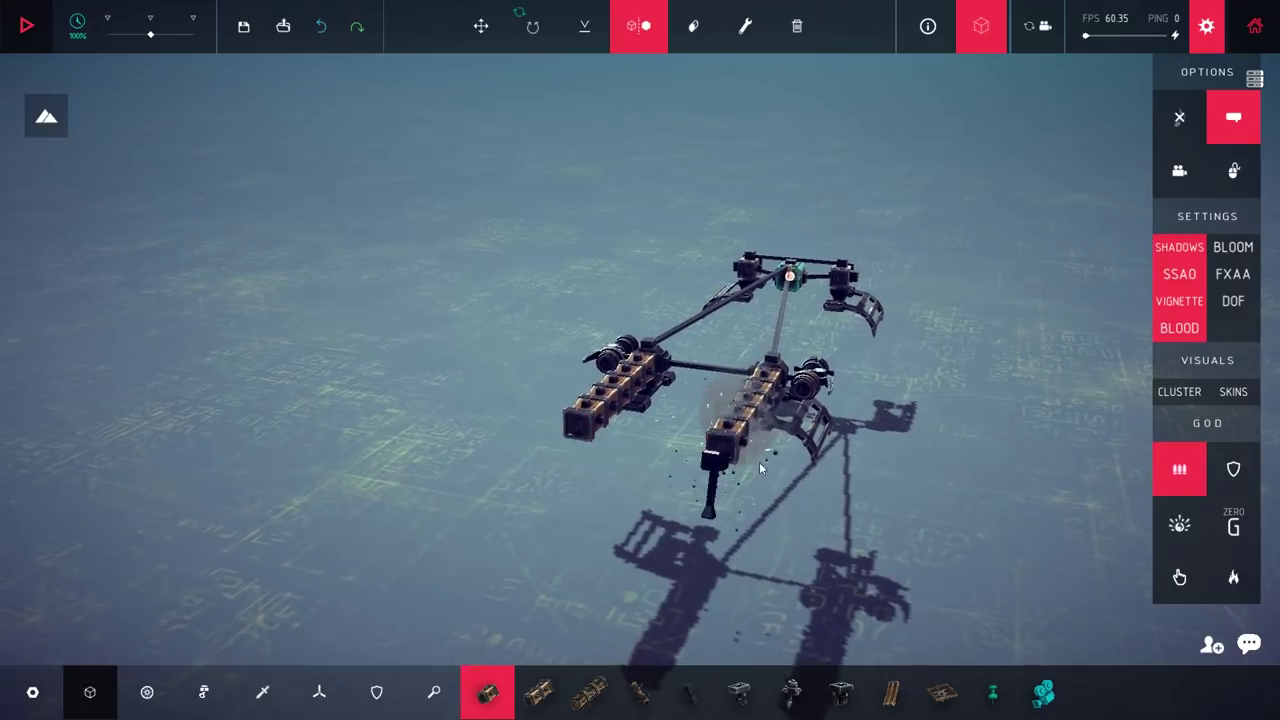
scroll(down, 3)
drag(632, 510, 700, 450)
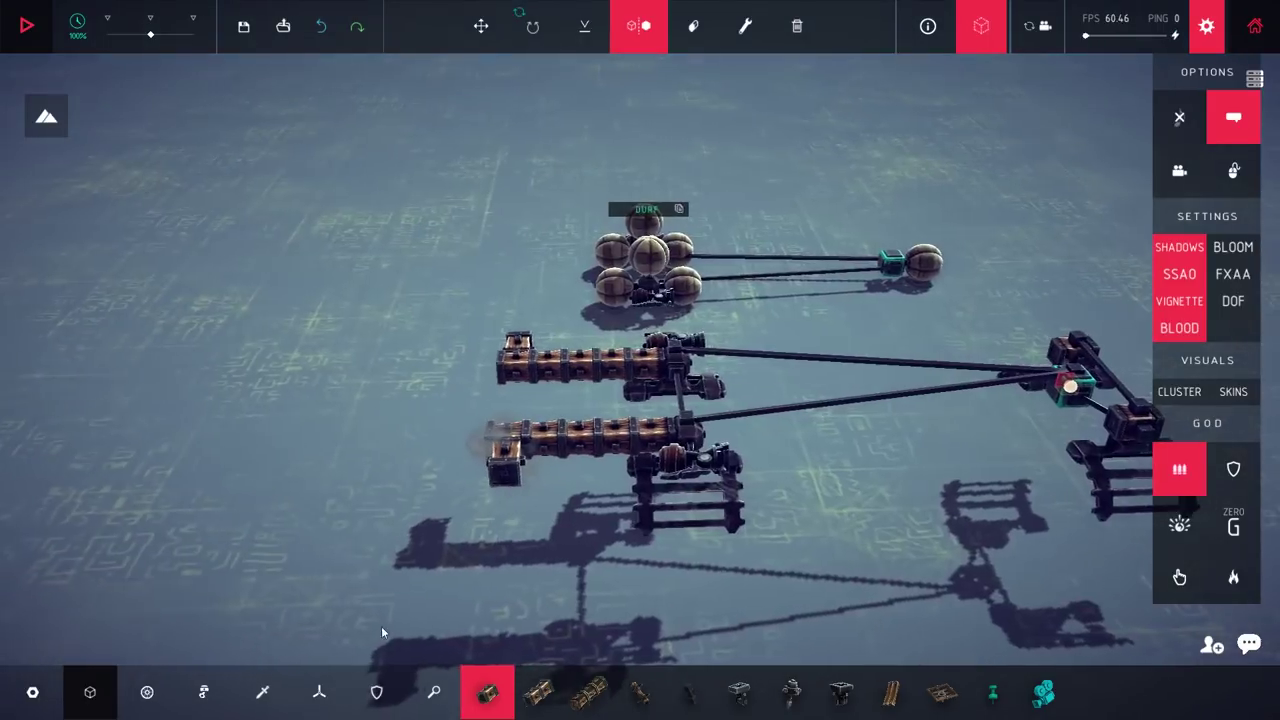
click(262, 692)
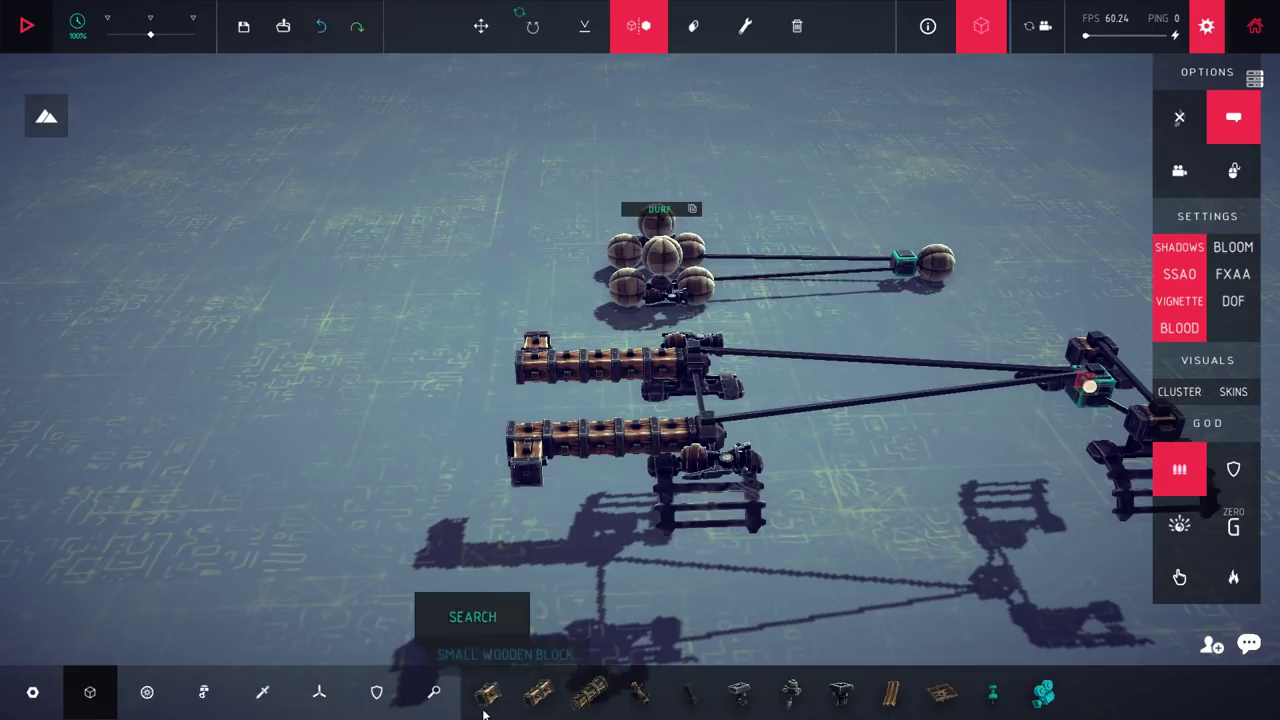
click(485, 700)
click(263, 692)
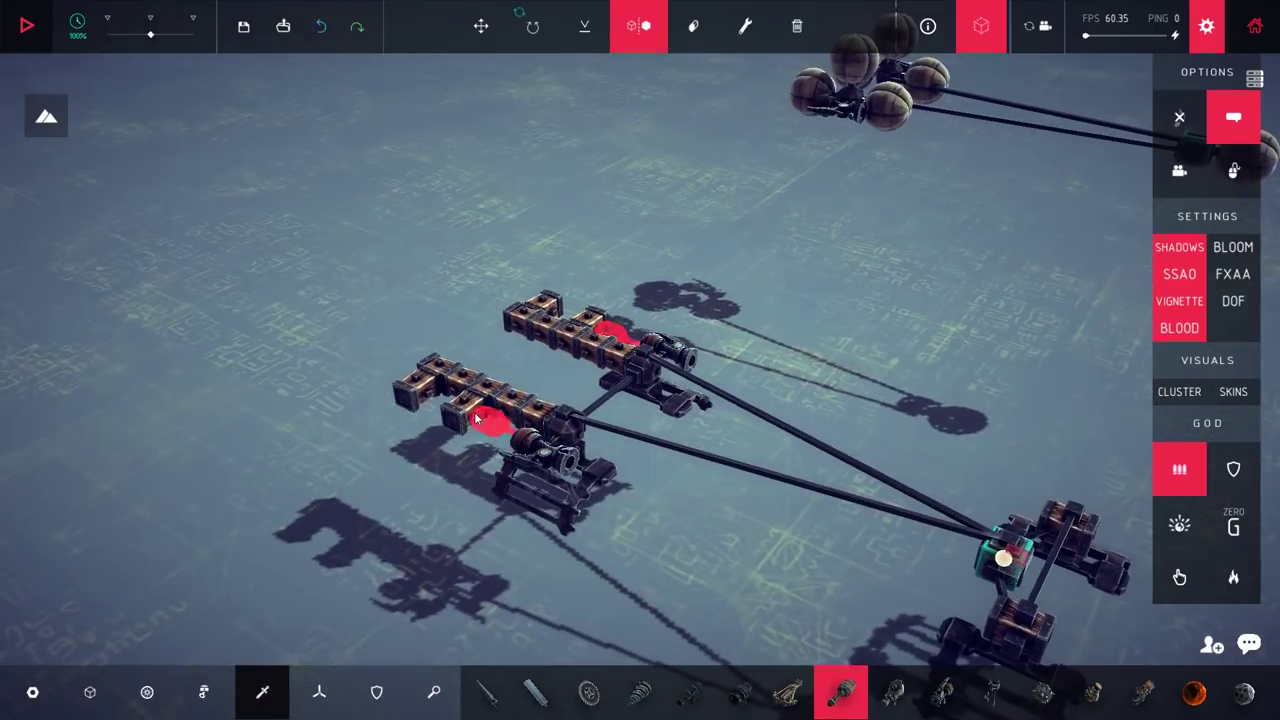
key(a)
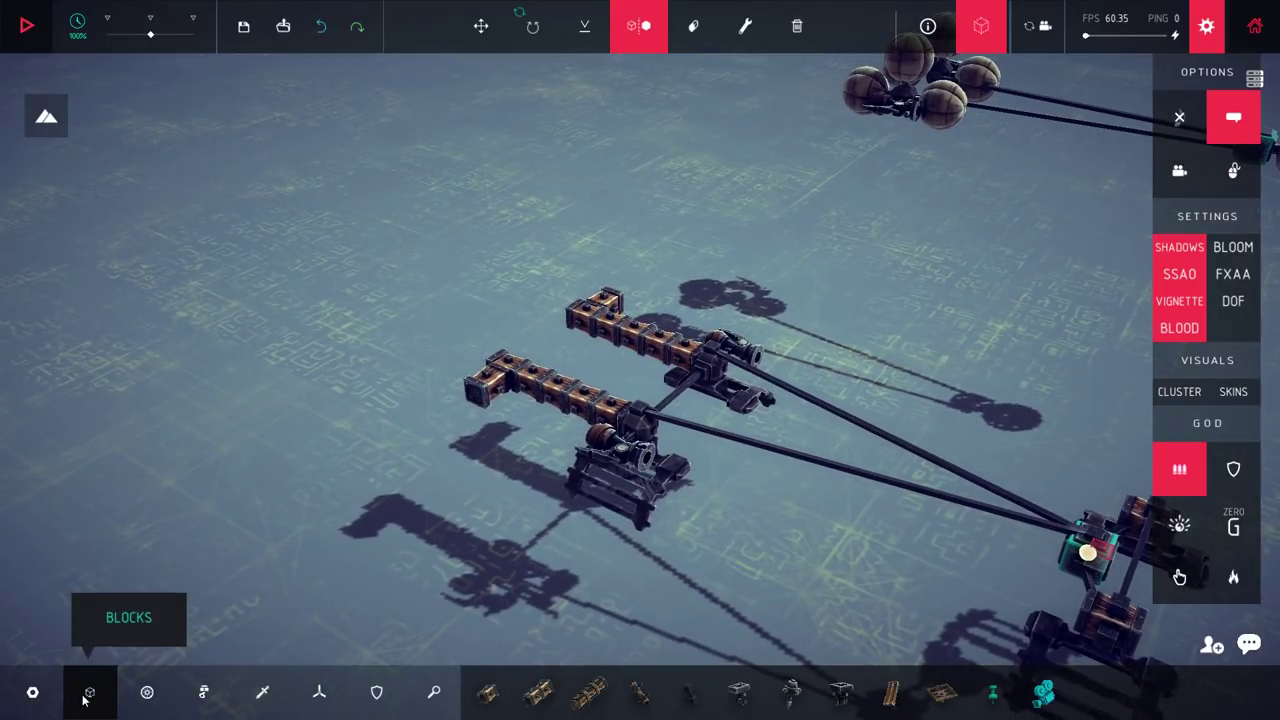
click(530, 393)
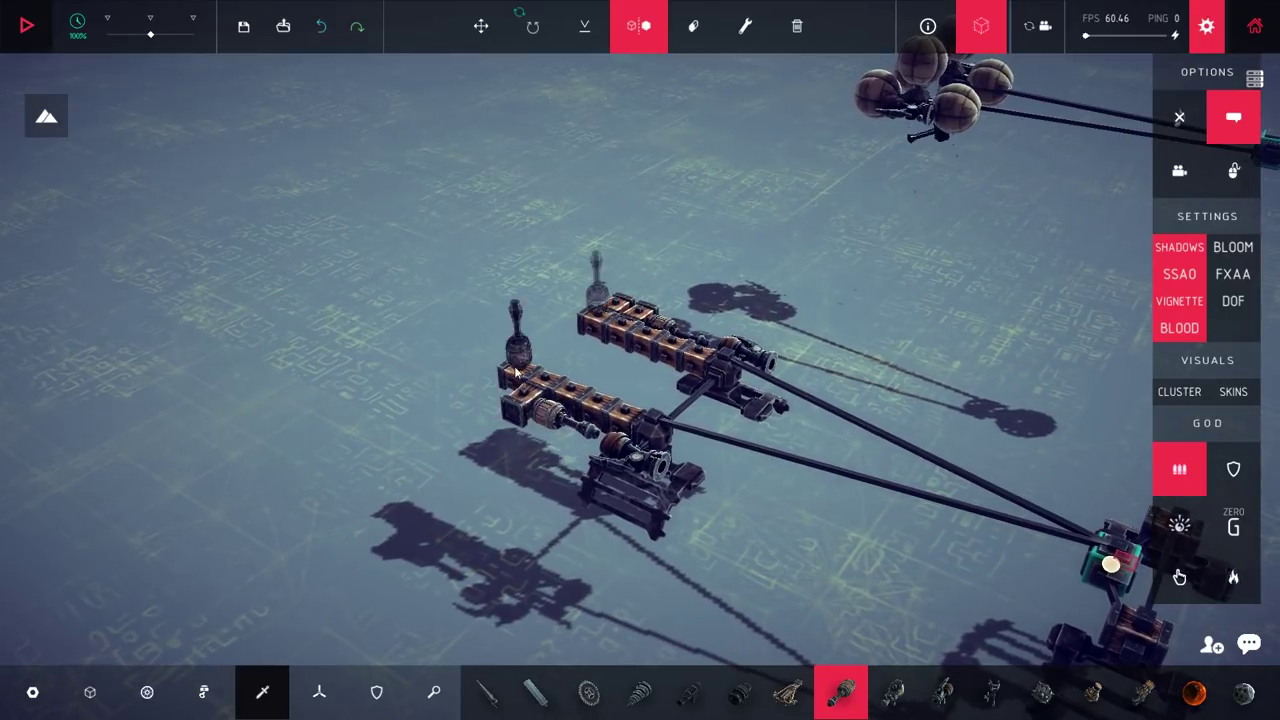
Step: Undo the ballast block with Ctrl+Z and attach a wooden block at the craft's front end
click(590, 412)
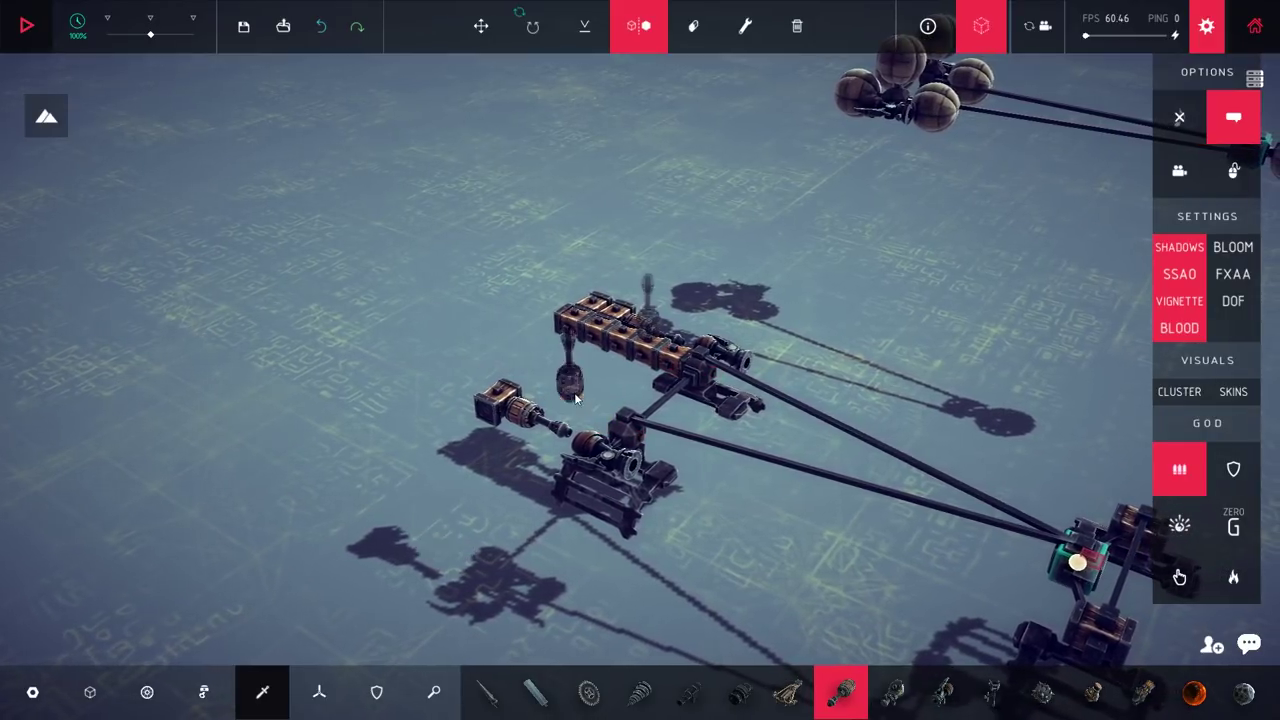
key(ctrl+z)
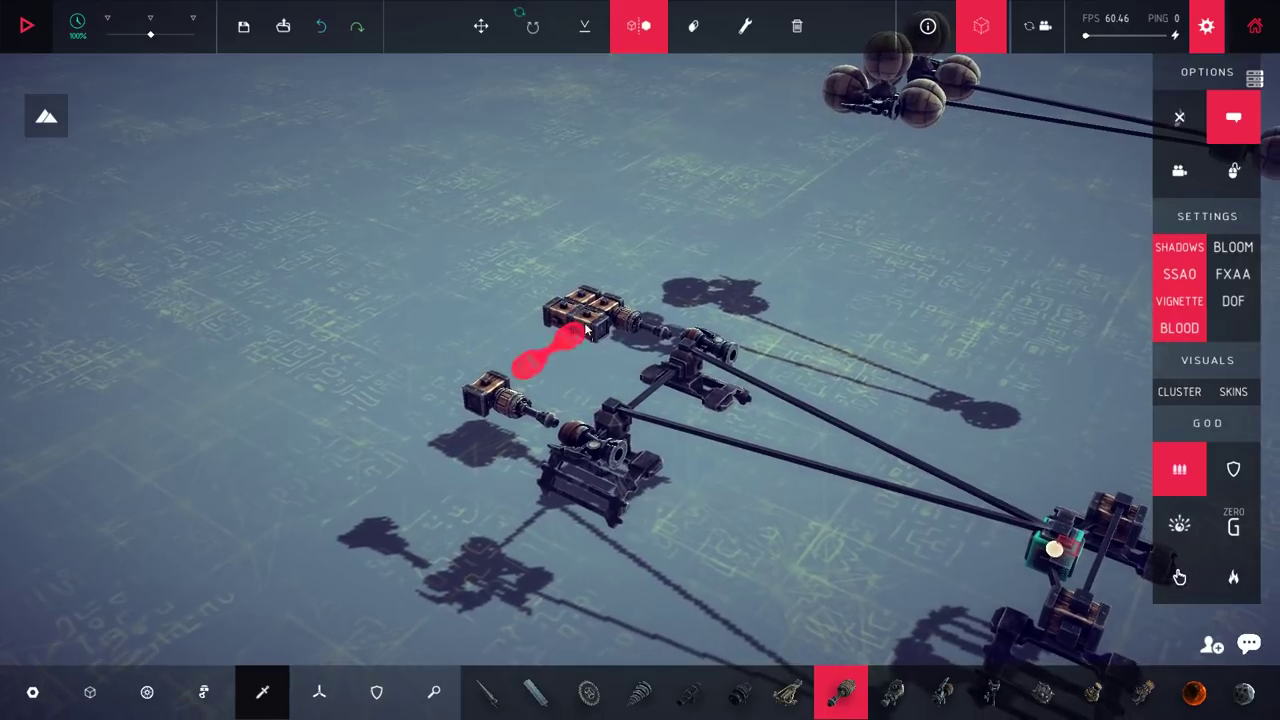
drag(615, 345, 606, 416)
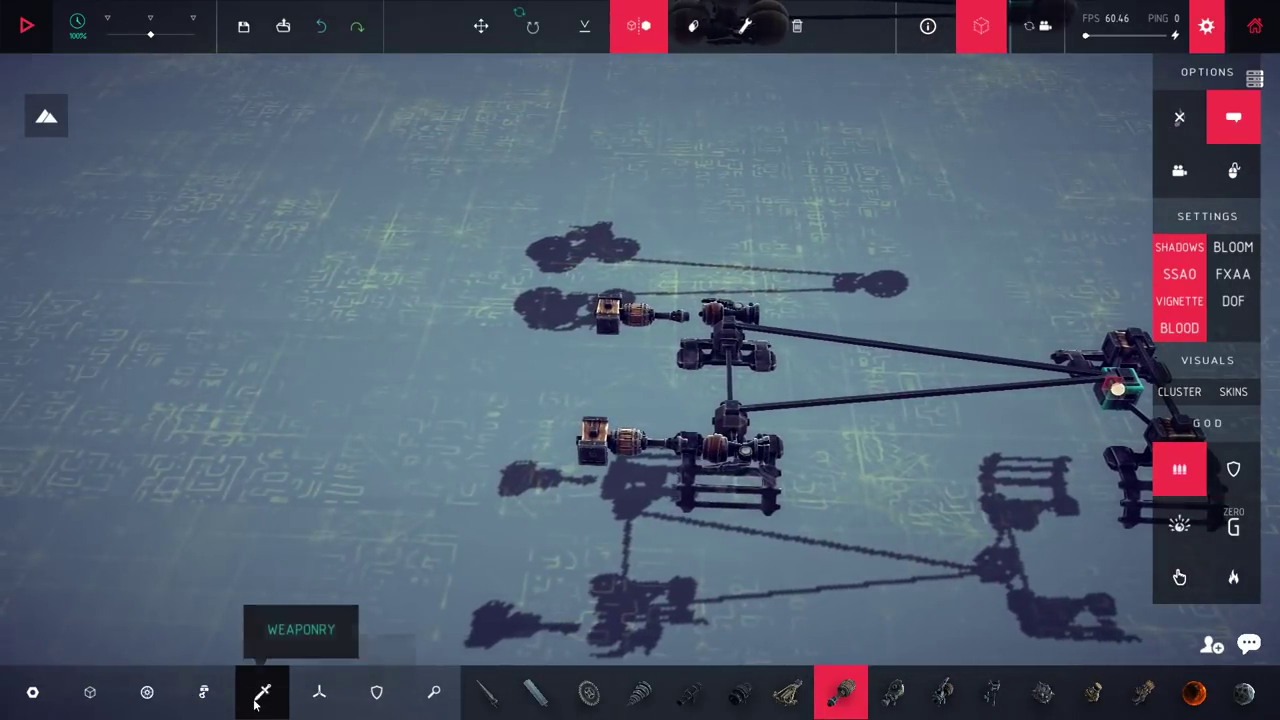
drag(430, 532, 571, 583)
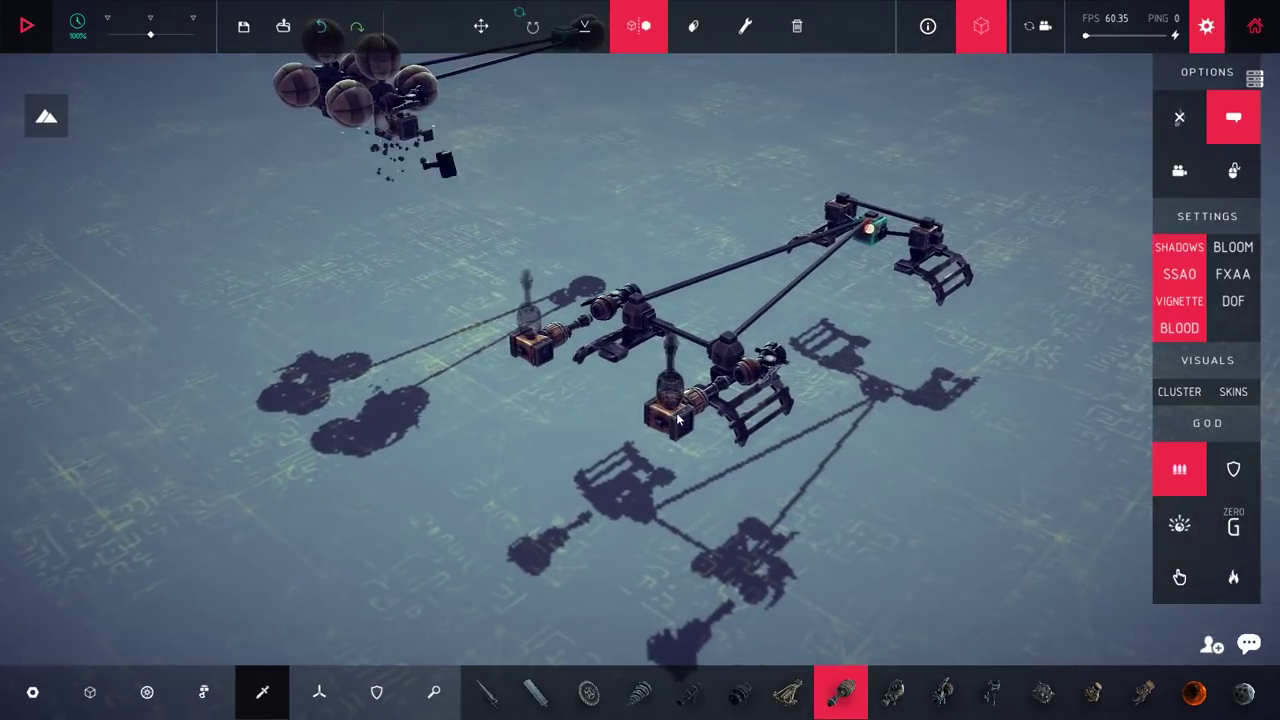
click(32, 692)
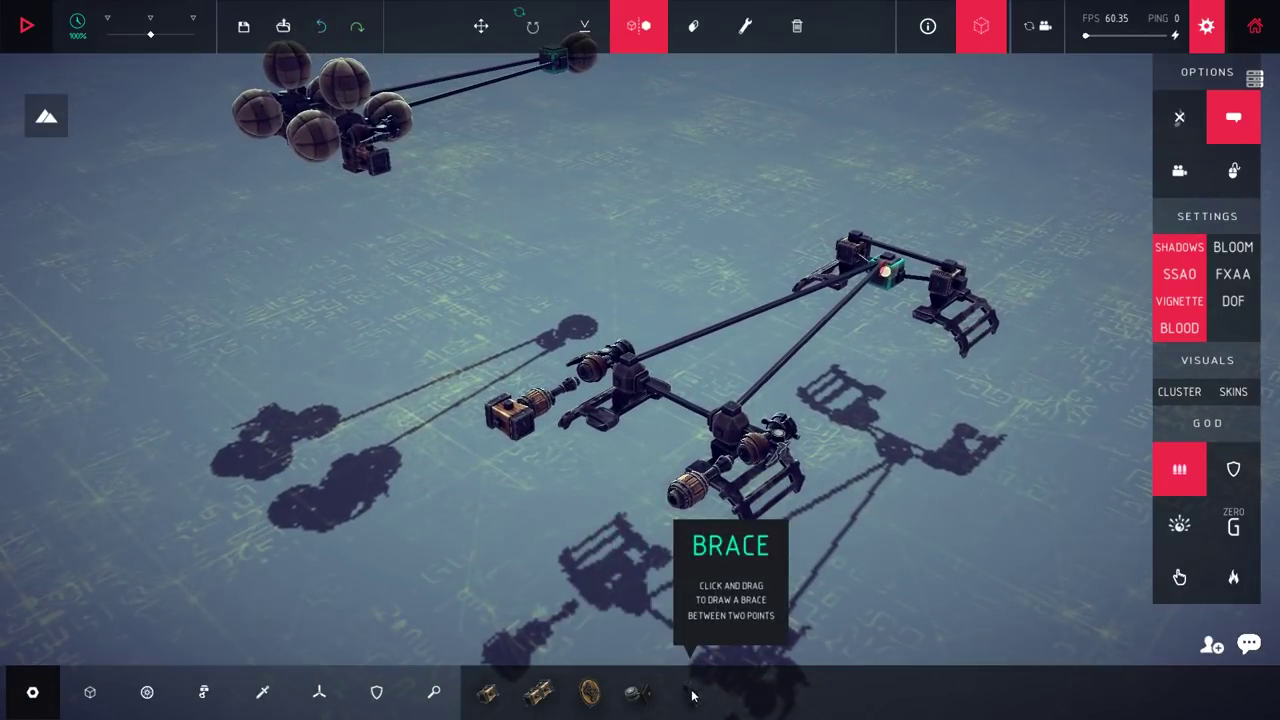
click(673, 507)
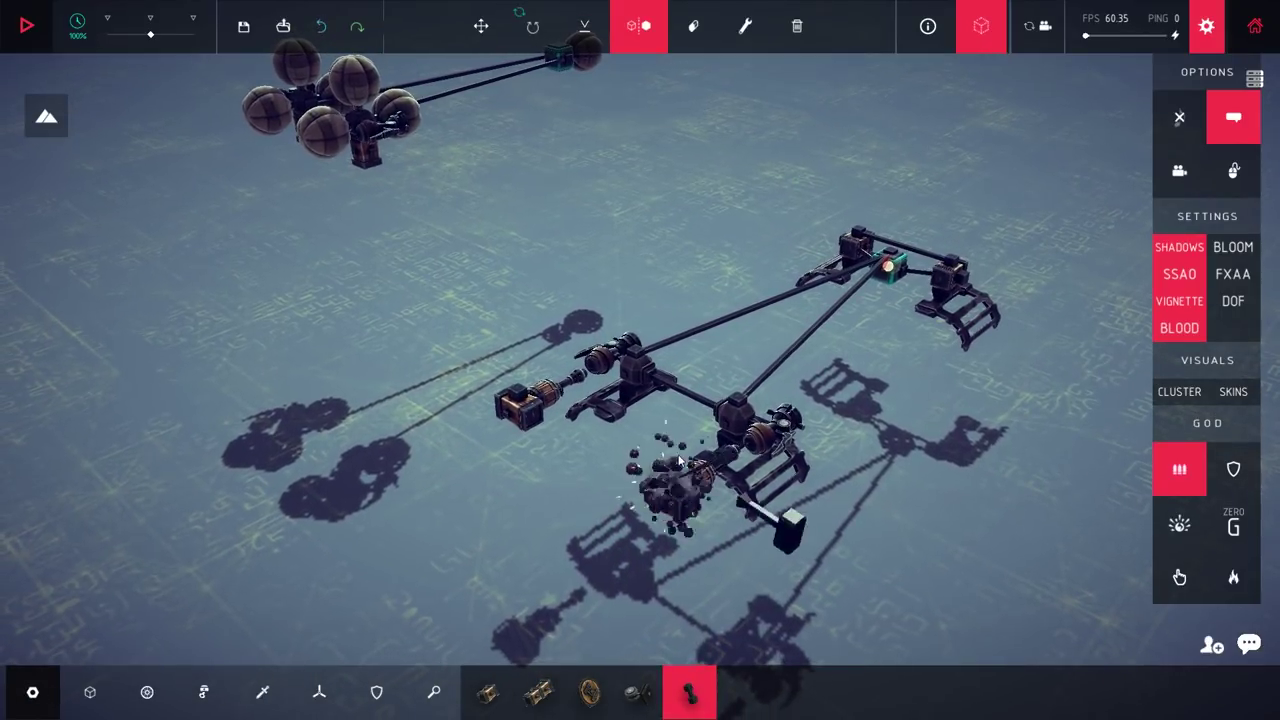
drag(742, 468, 847, 347)
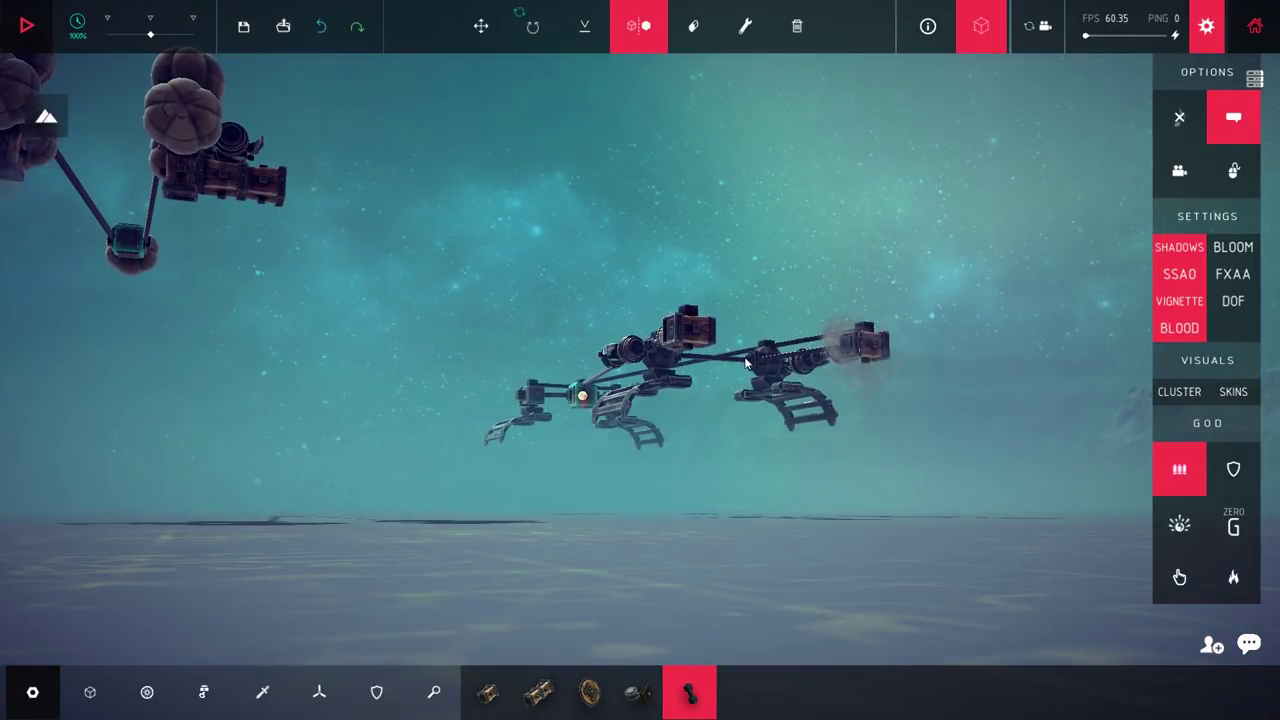
drag(745, 362, 646, 504)
Step: Run the craft, ignite the torches with Y, drive with X, then stop
key(space)
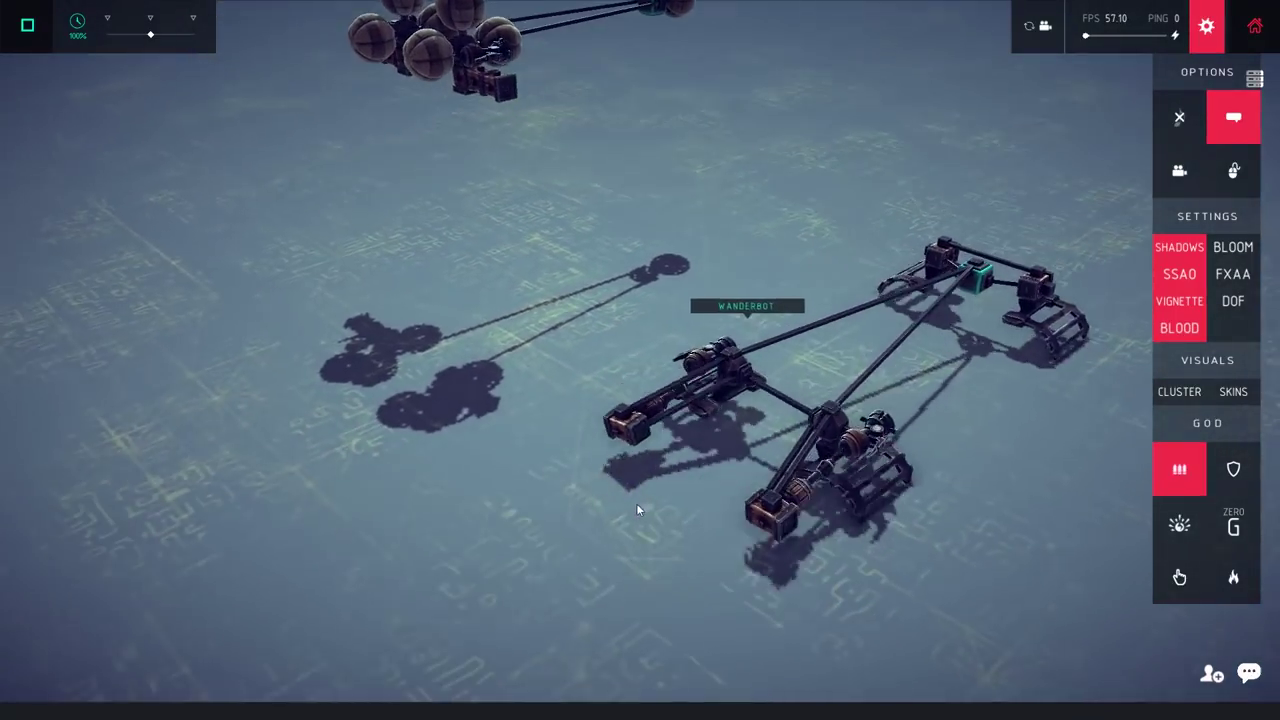
key(y)
drag(636, 503, 447, 411)
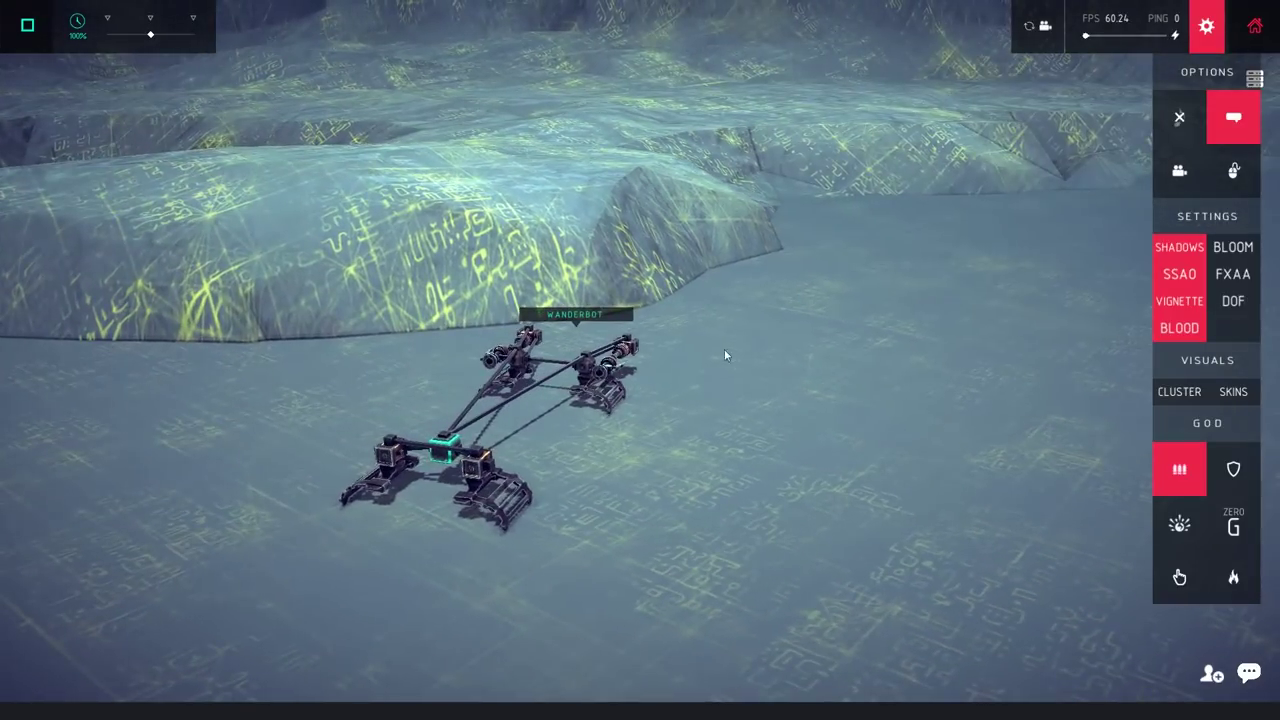
key(x)
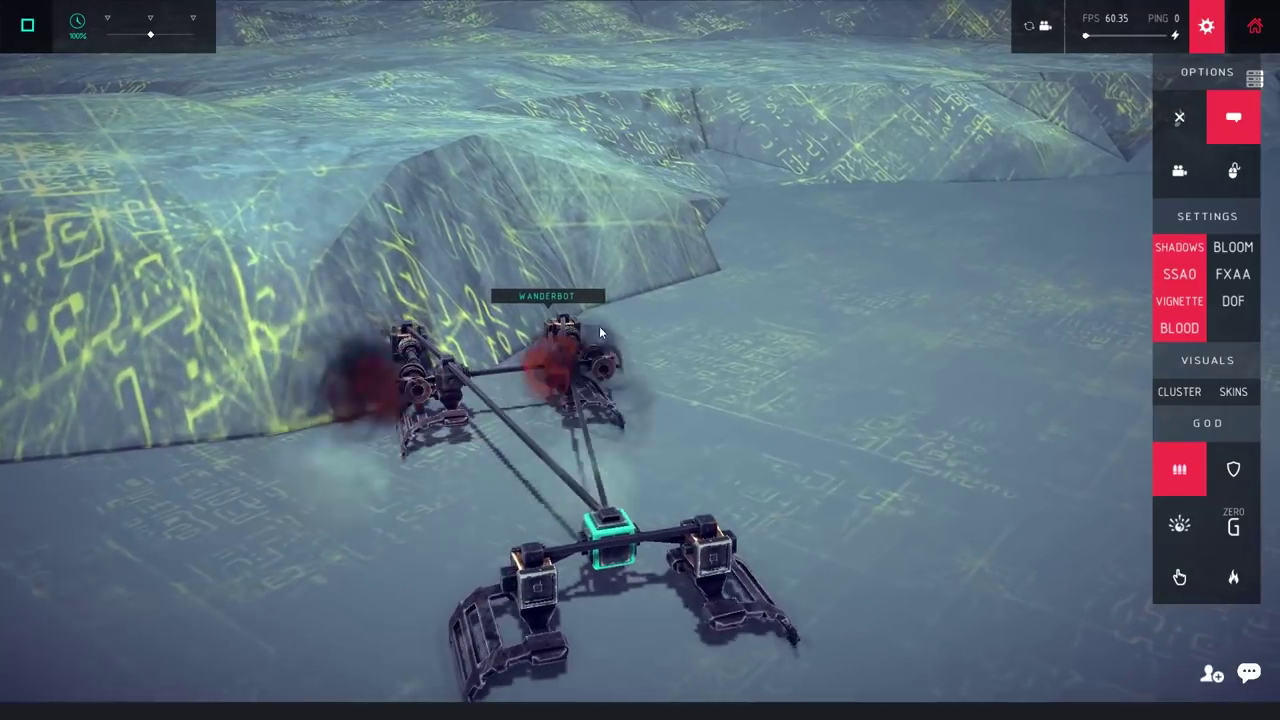
key(space)
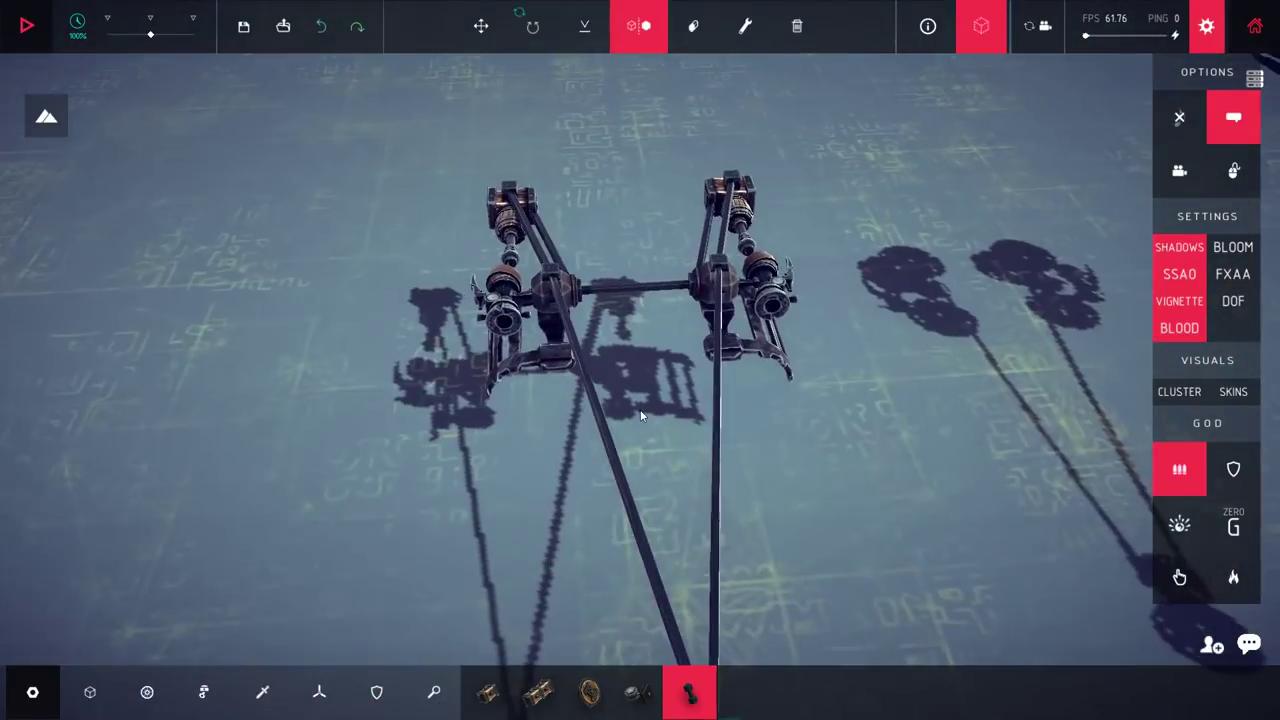
Step: Remove the long rod joining the halves and the centre wooden block
drag(700, 426, 796, 447)
click(884, 462)
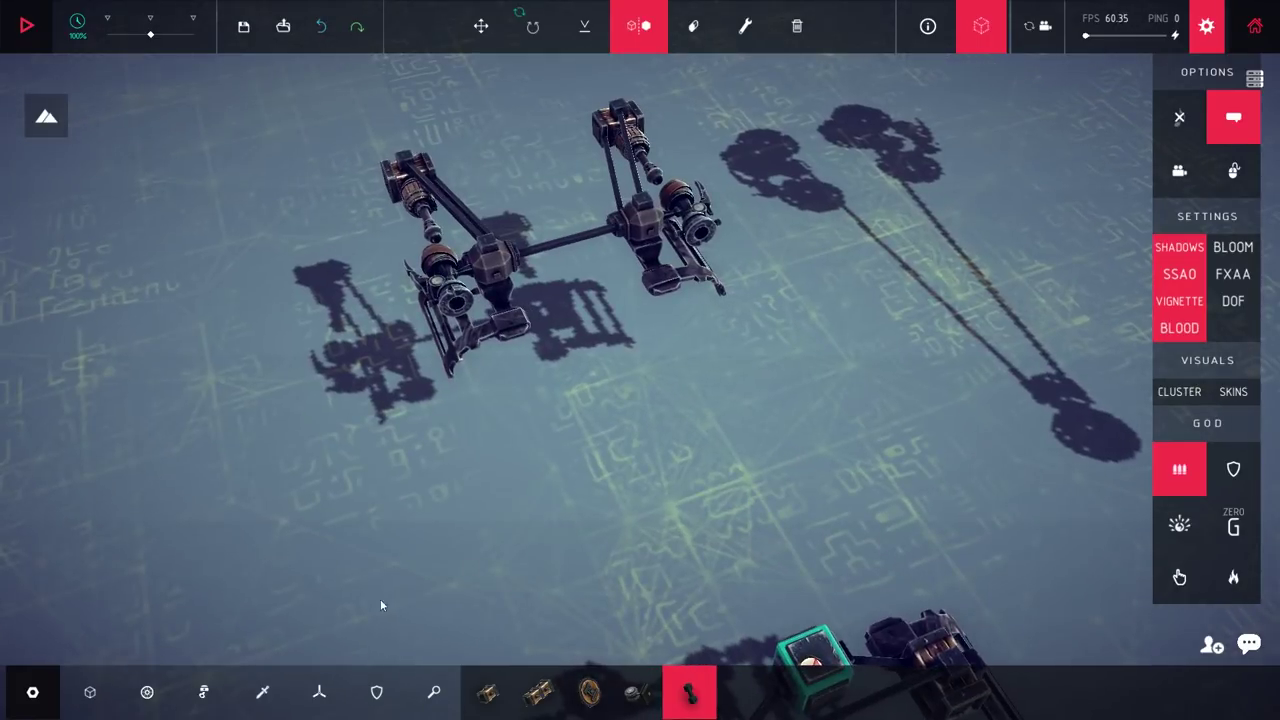
scroll(down, 3)
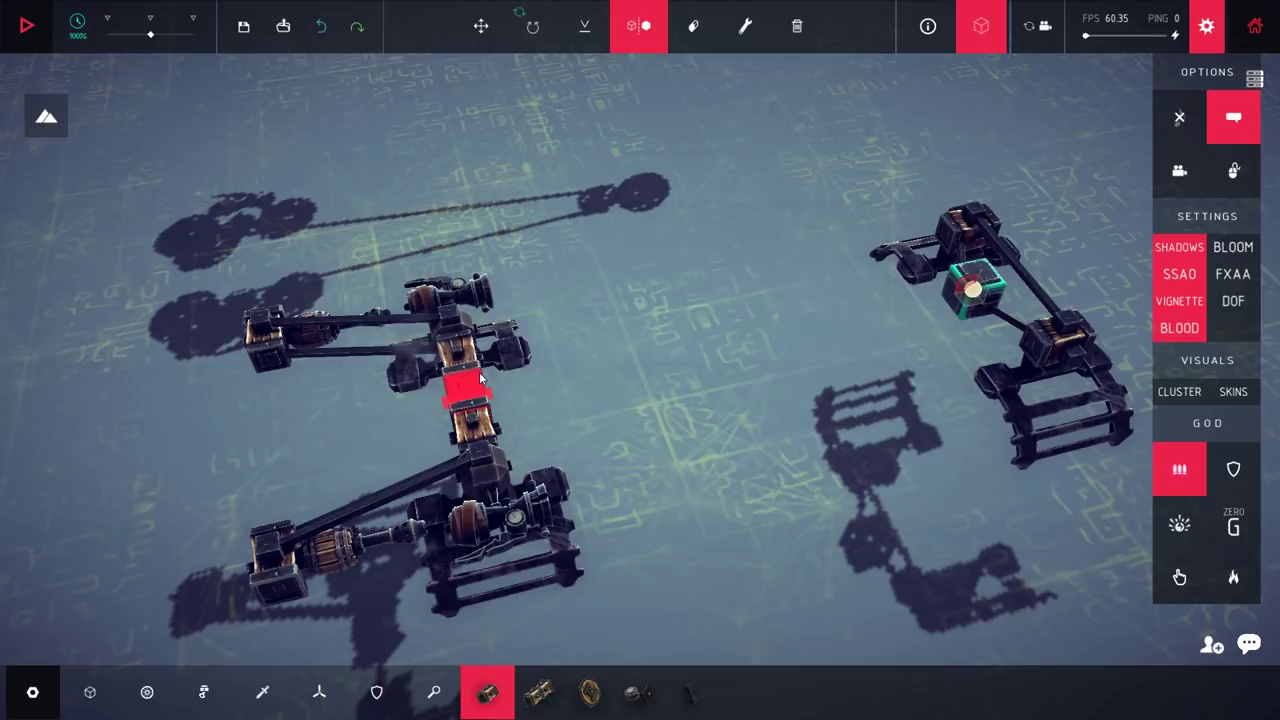
drag(480, 378, 388, 368)
mouse_move(638, 26)
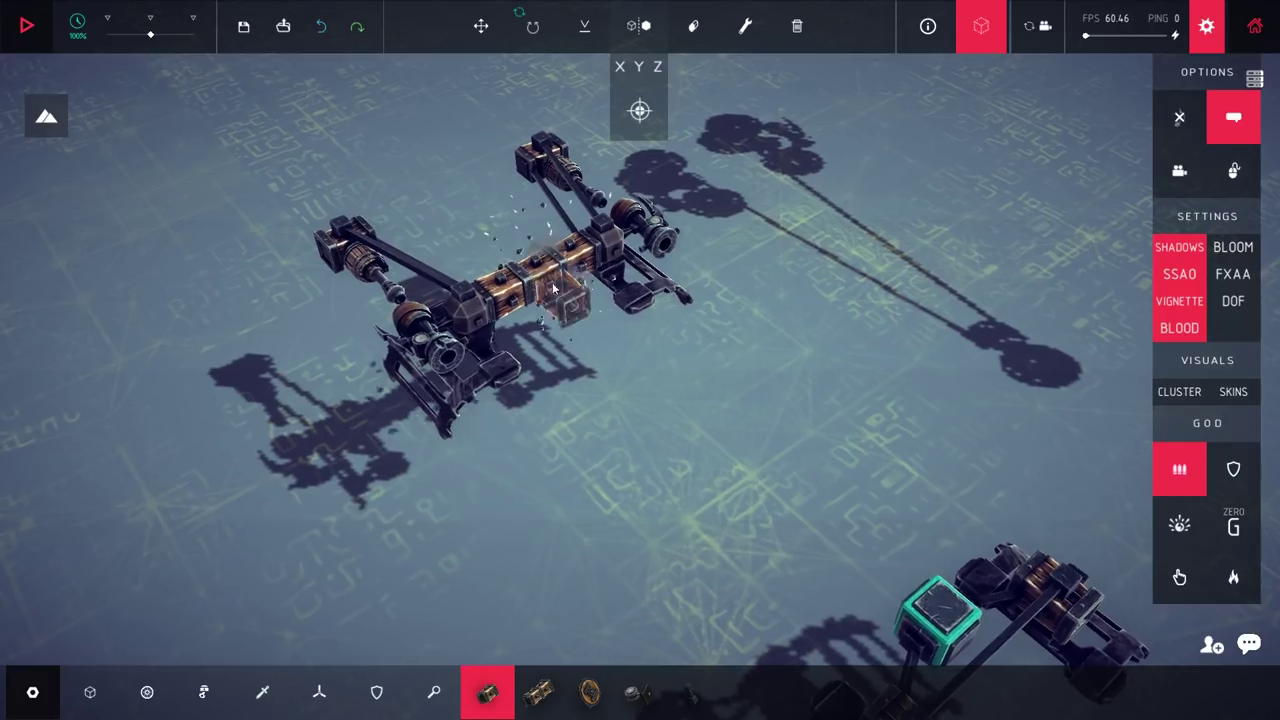
key(ctrl+z)
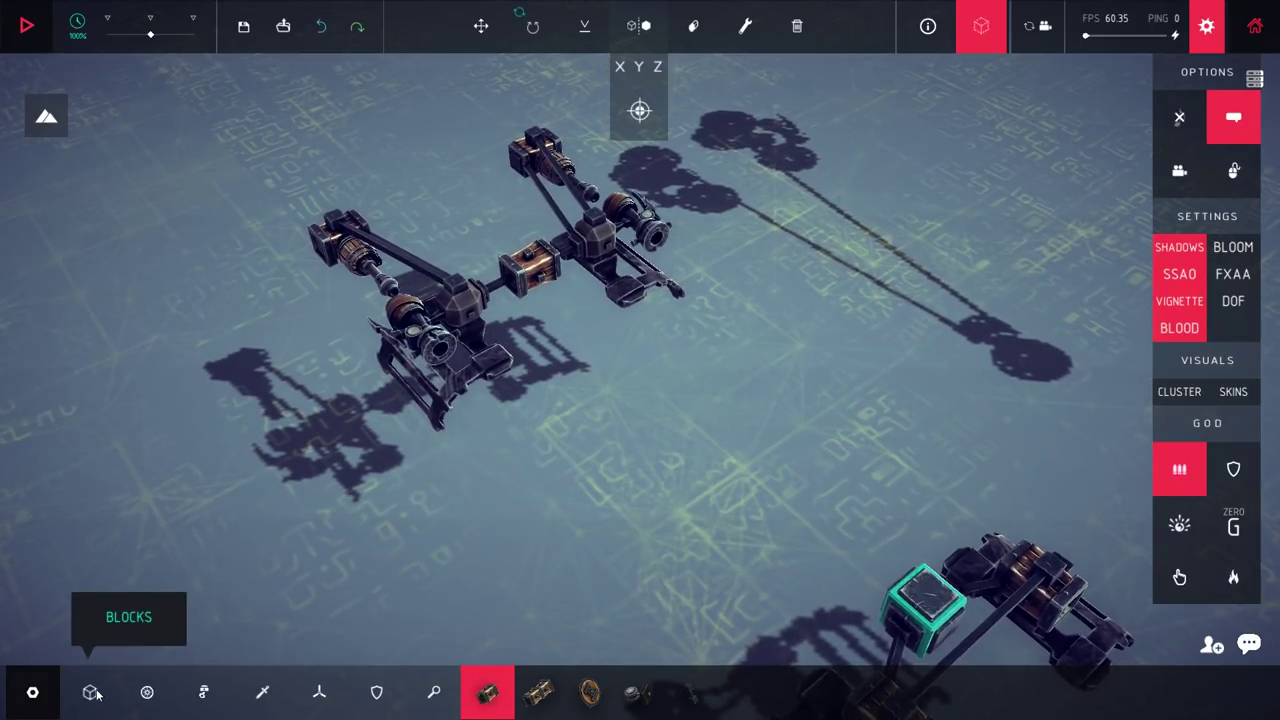
drag(467, 652, 244, 612)
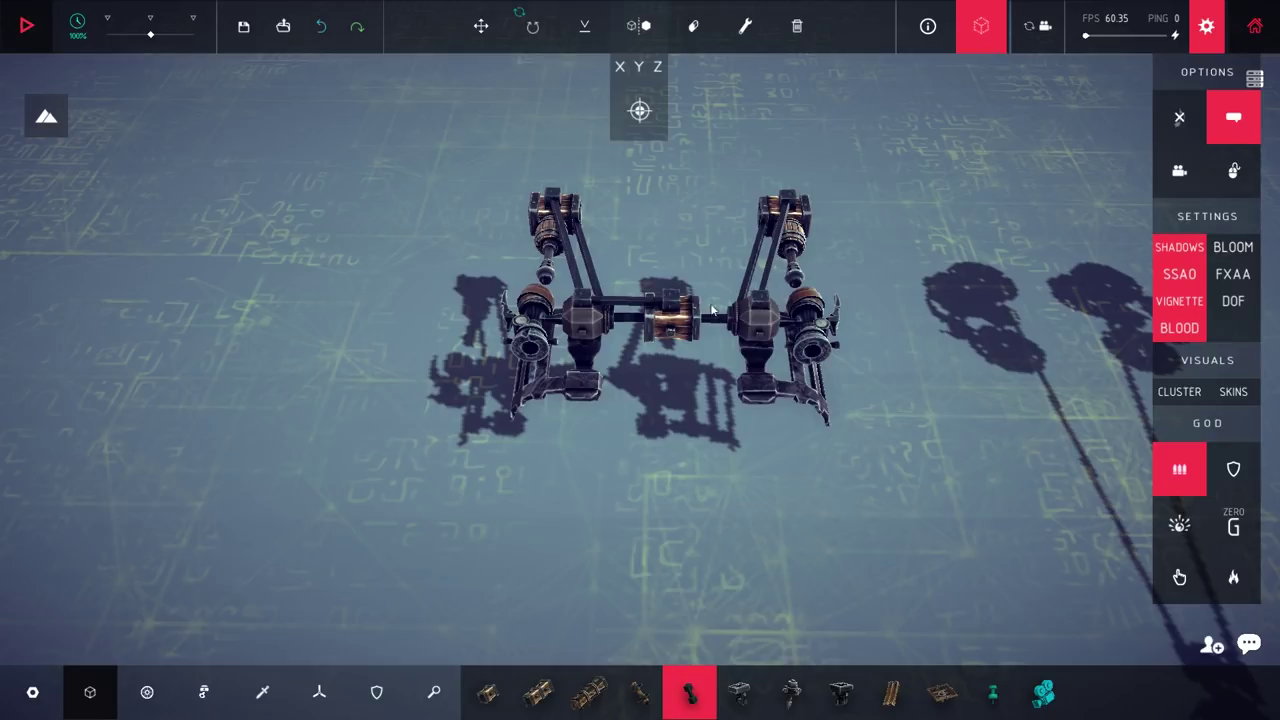
drag(756, 362, 670, 487)
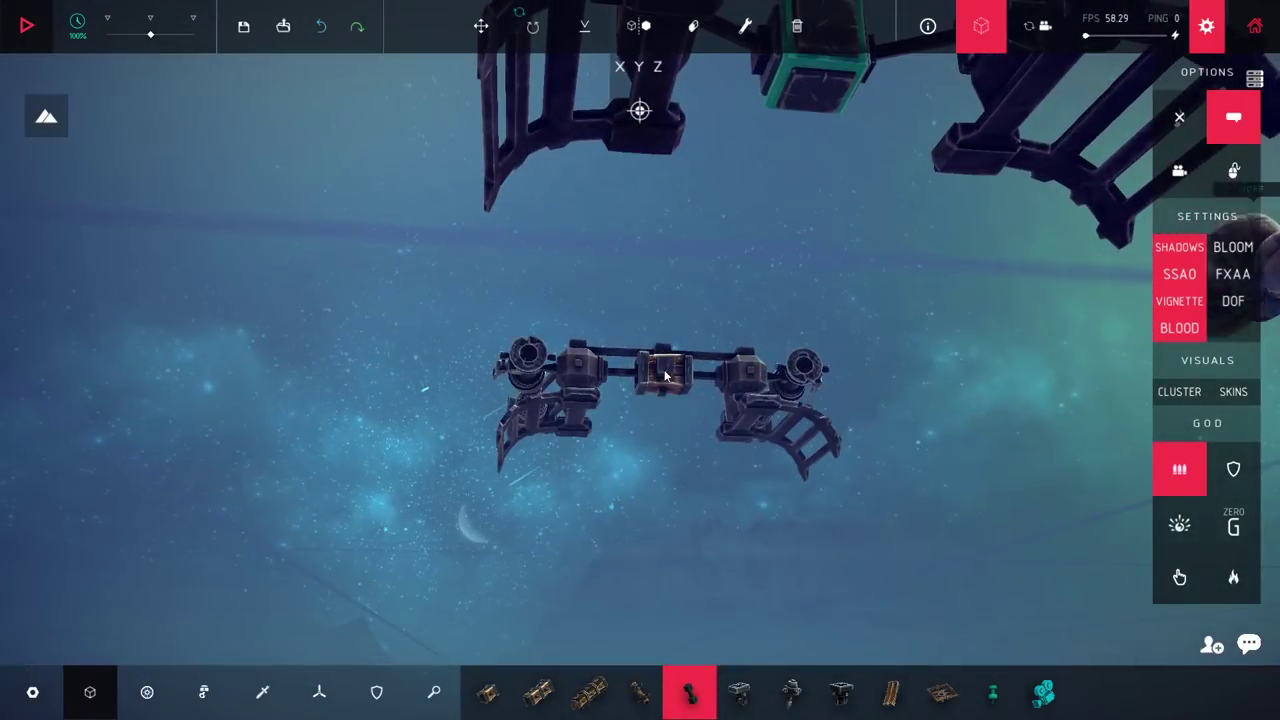
click(662, 393)
key(ctrl+z)
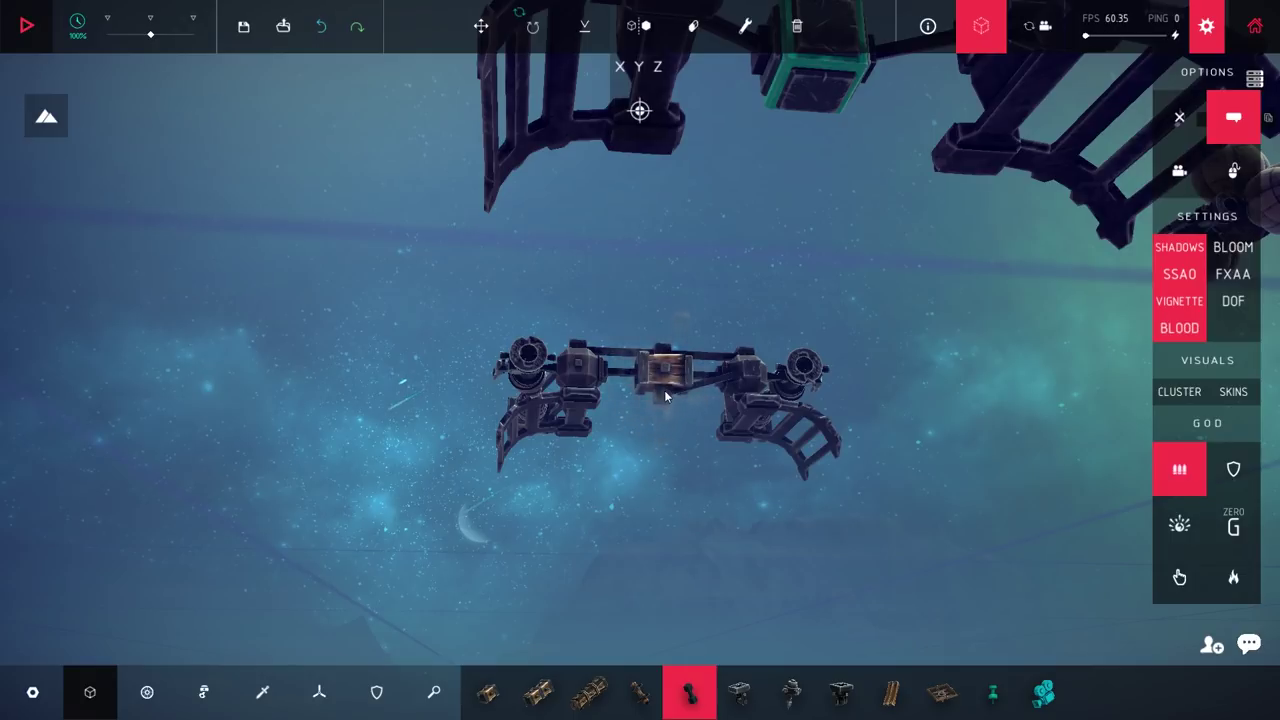
Step: Choose the Steering Hinge and bring the front and rear sections into view
drag(653, 392, 465, 638)
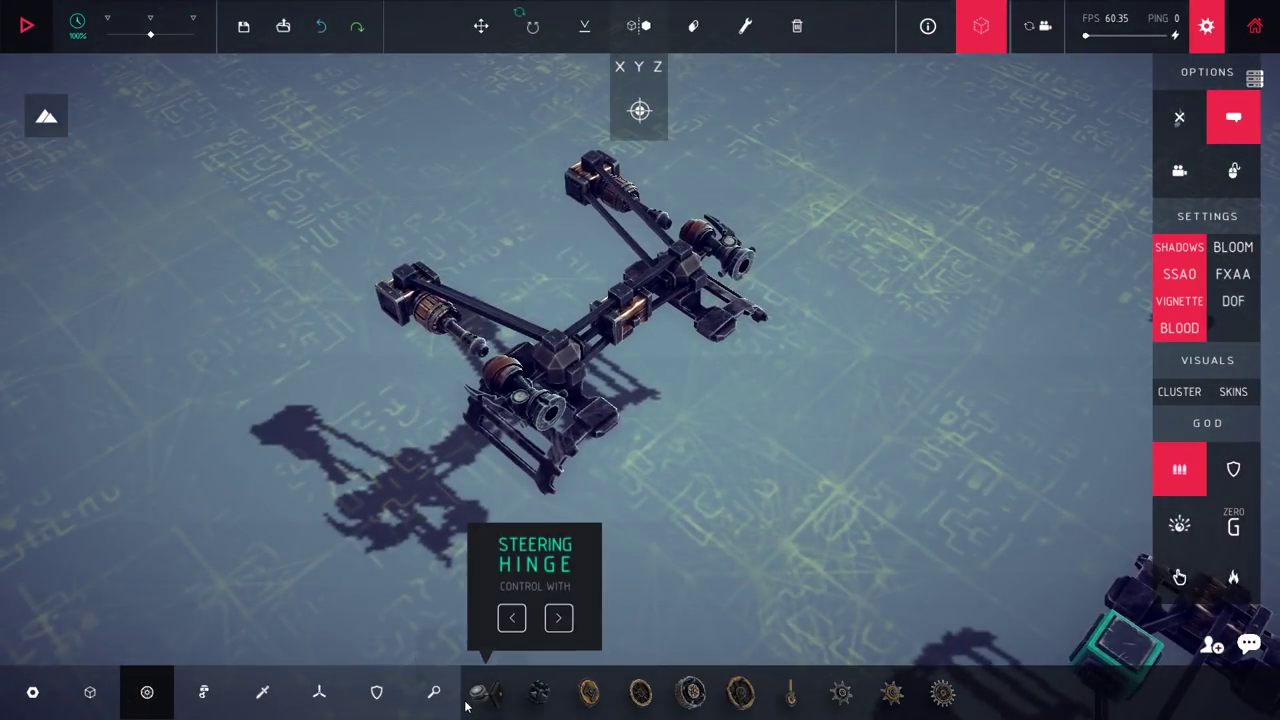
click(487, 692)
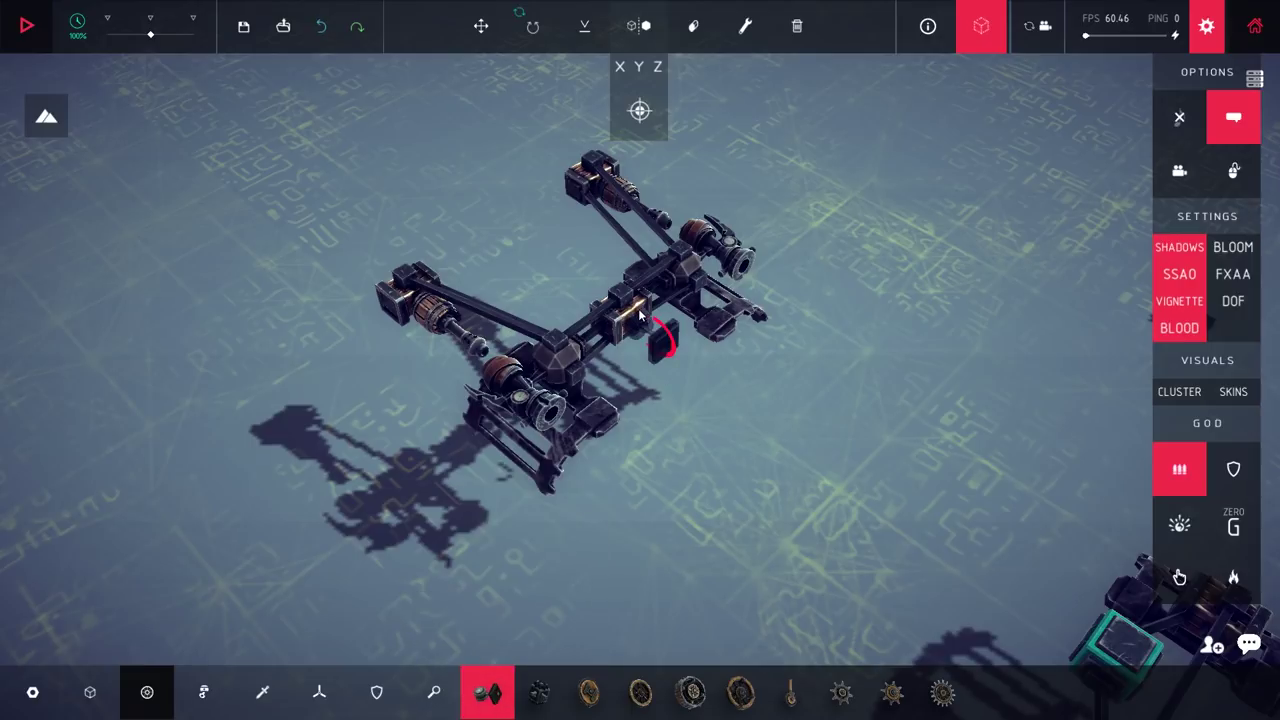
drag(640, 316, 123, 710)
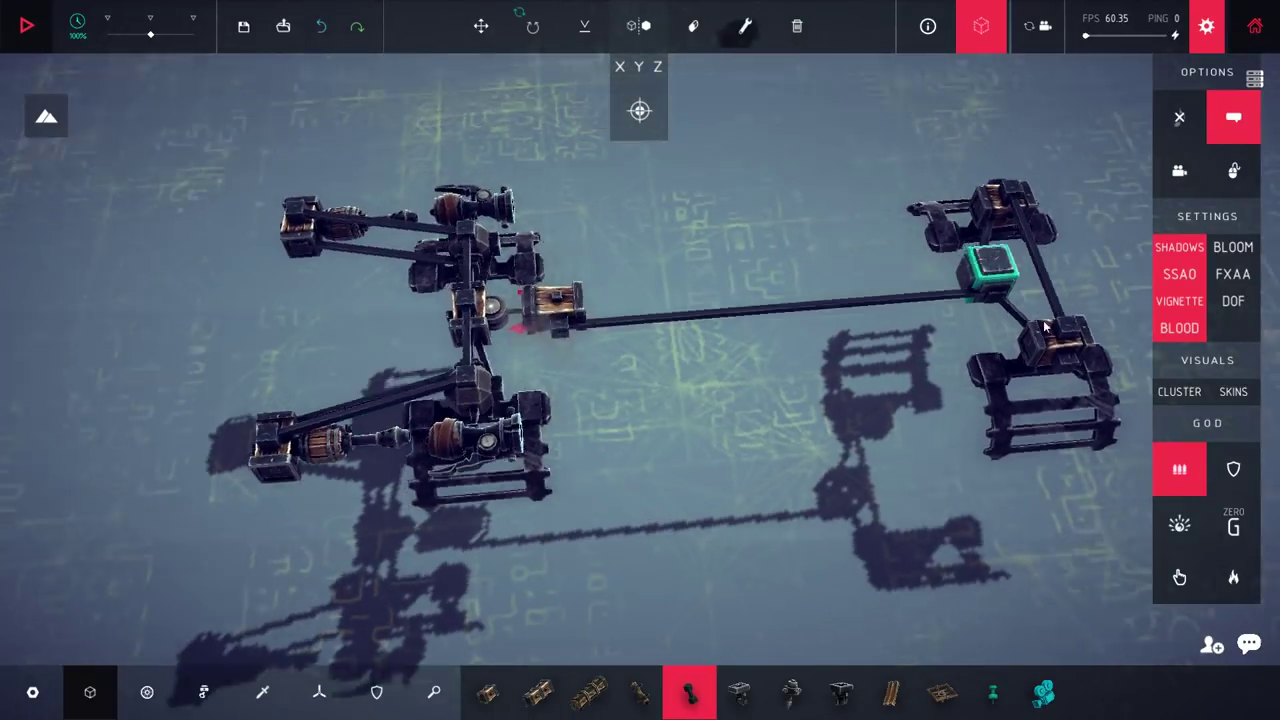
drag(1015, 327, 512, 300)
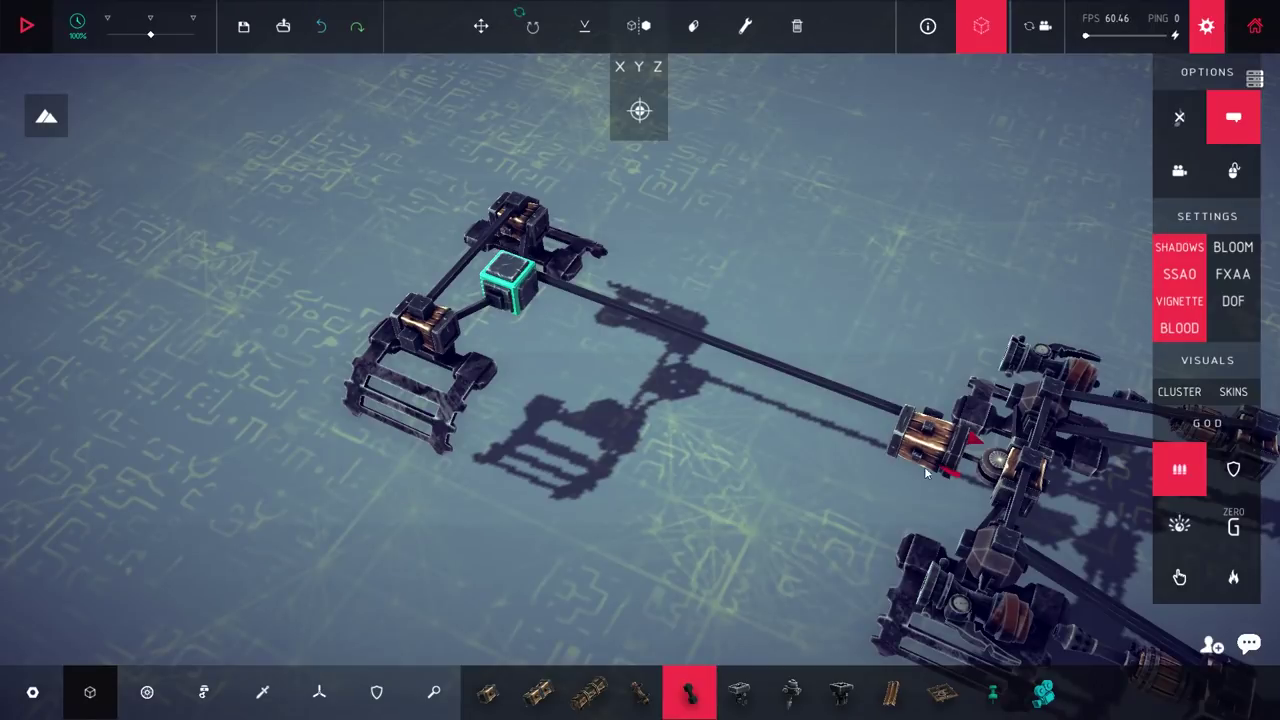
scroll(down, 3)
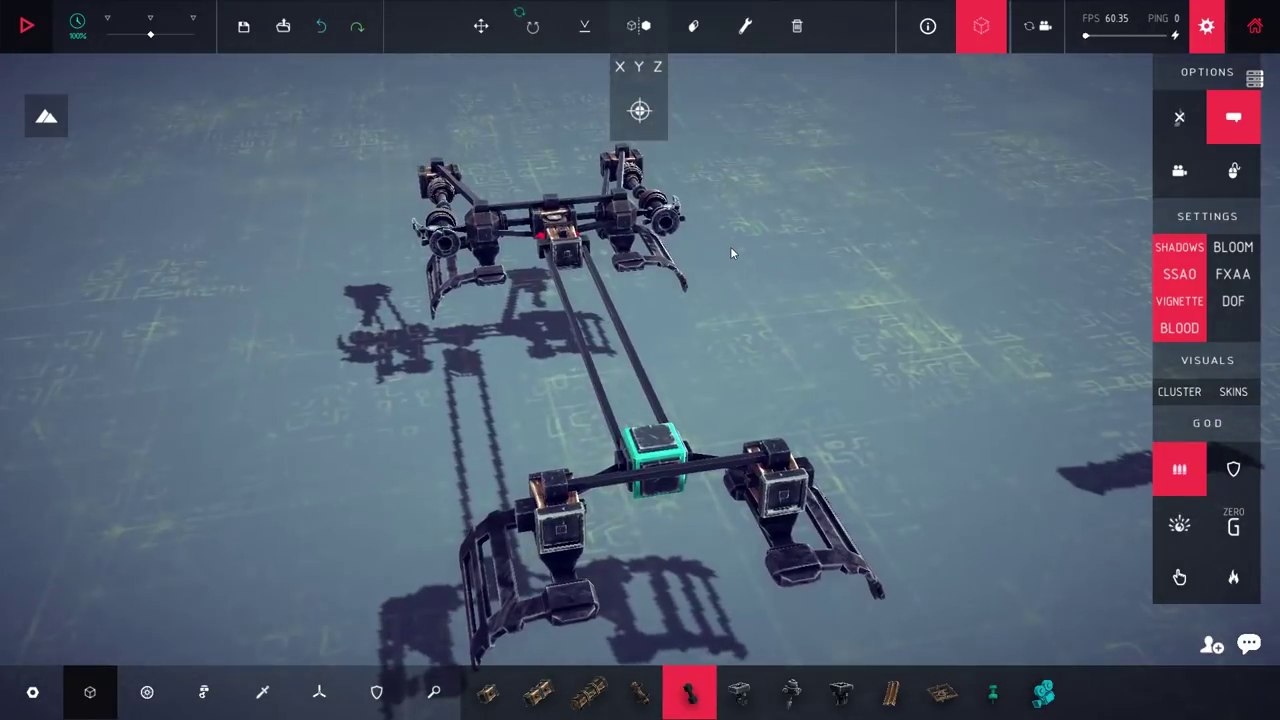
Step: Drive the hinge-steered Wanderbot over the terrain onto a rocky outcrop, then stop
key(space)
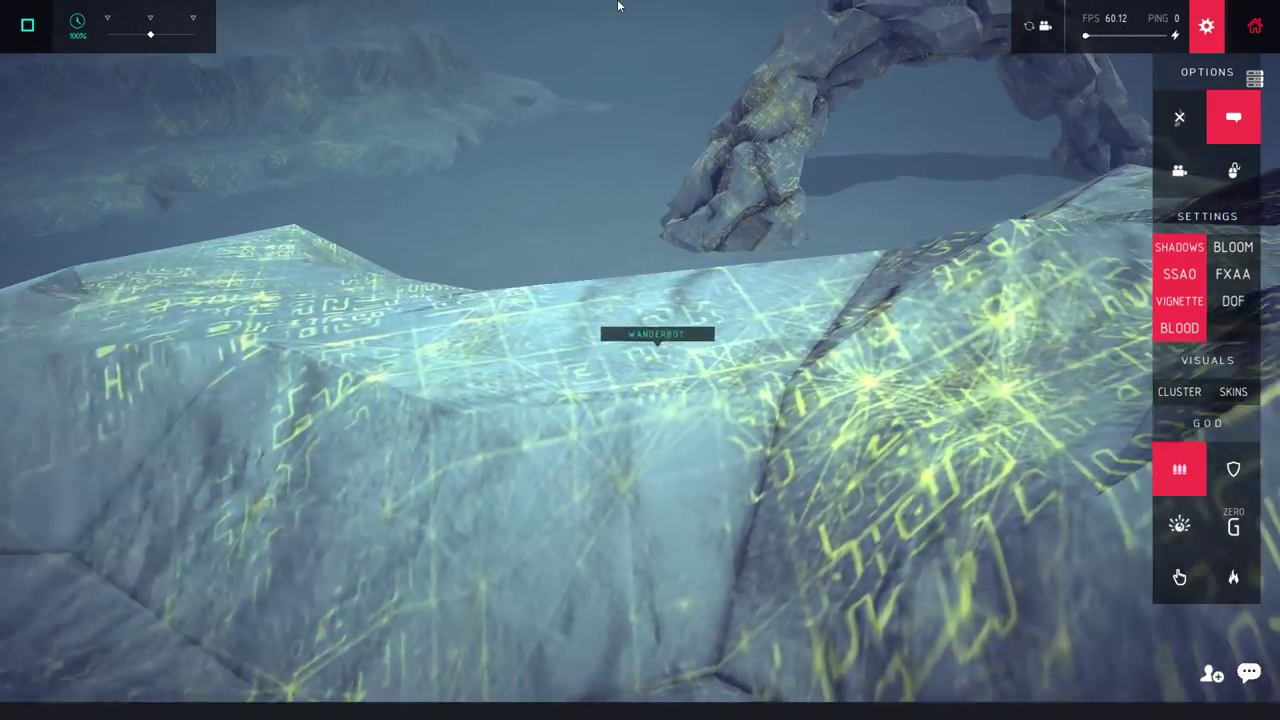
drag(618, 5, 522, 203)
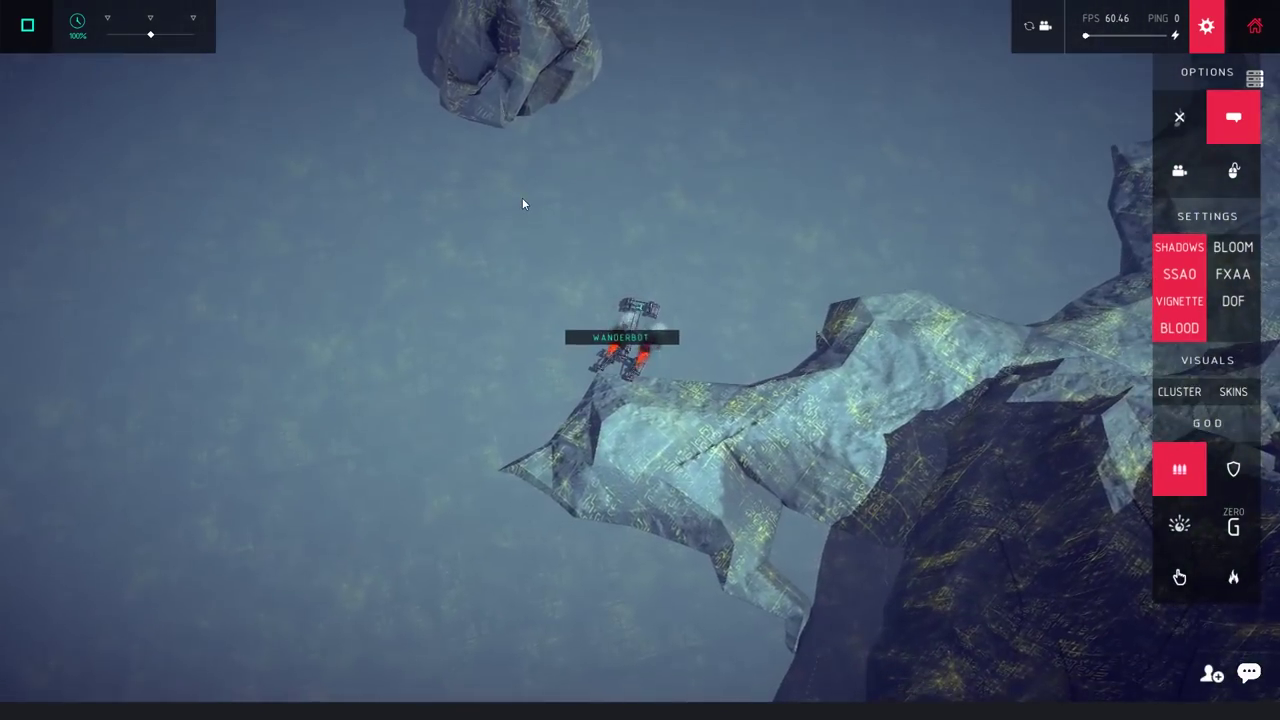
key(space)
scroll(up, 3)
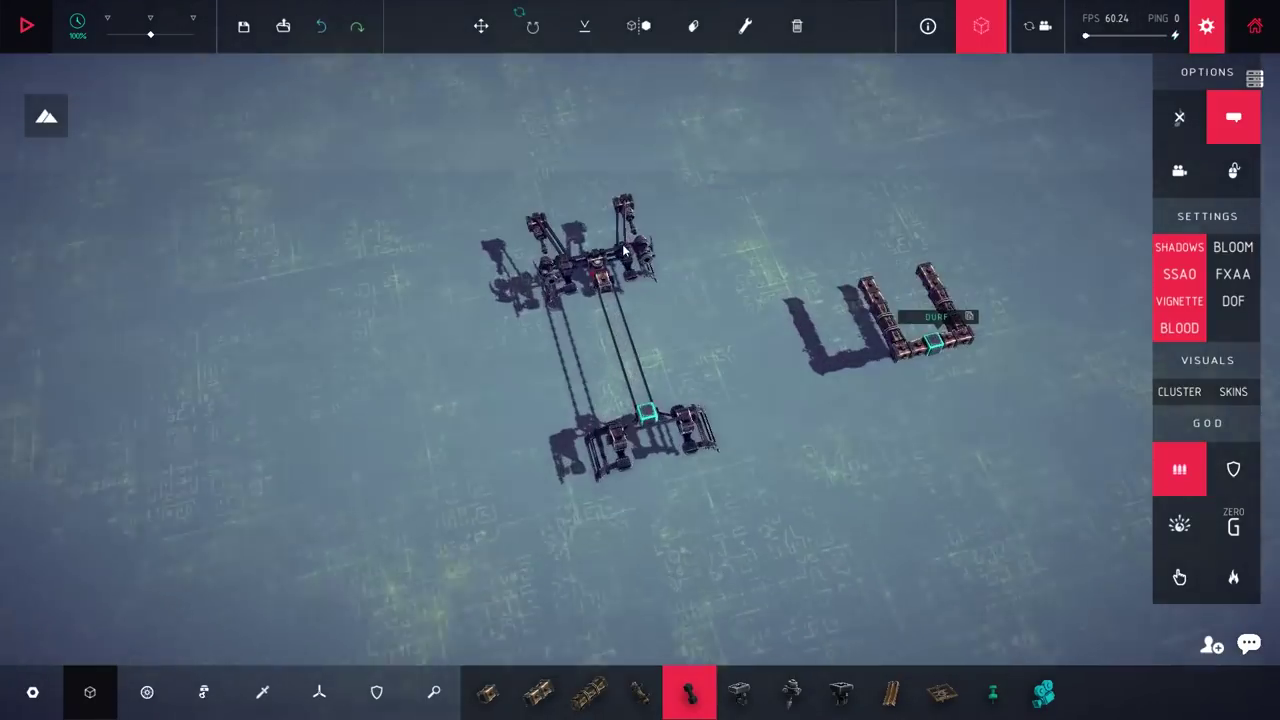
Step: Inspect the Wanderbot and the nearby U-shaped block frame from several angles, then start a run
drag(627, 243, 570, 480)
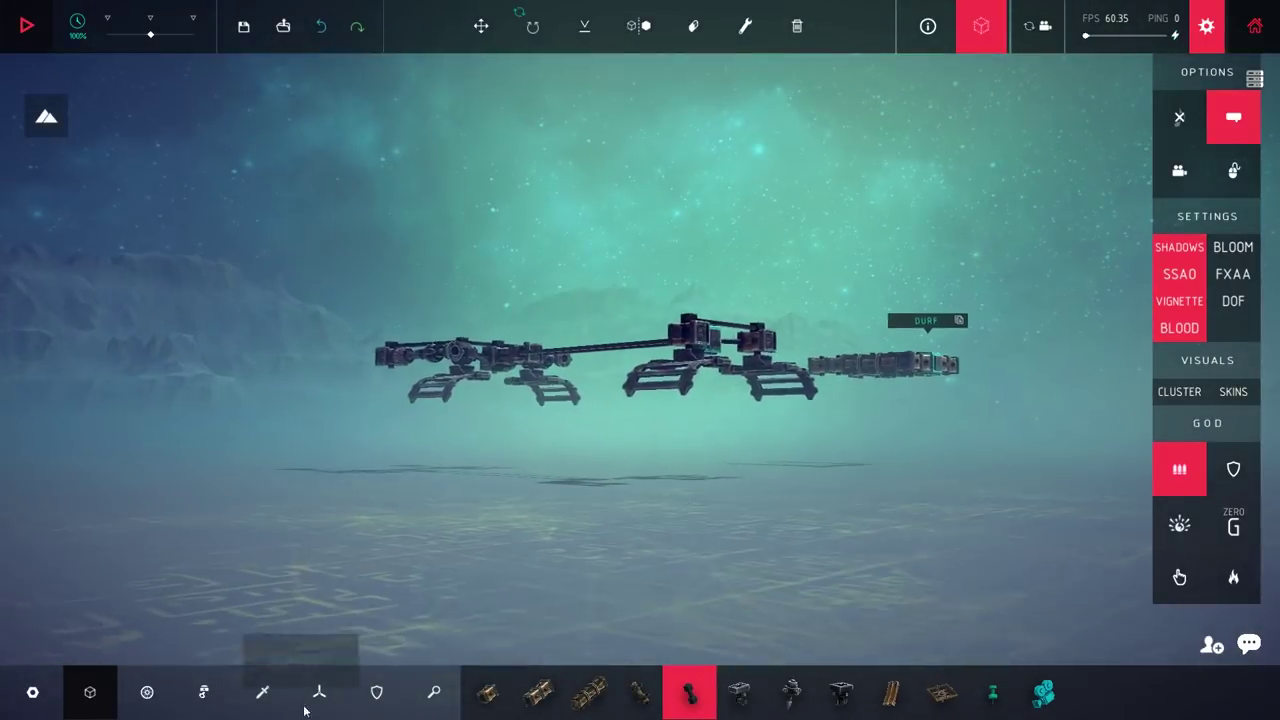
drag(600, 400, 698, 465)
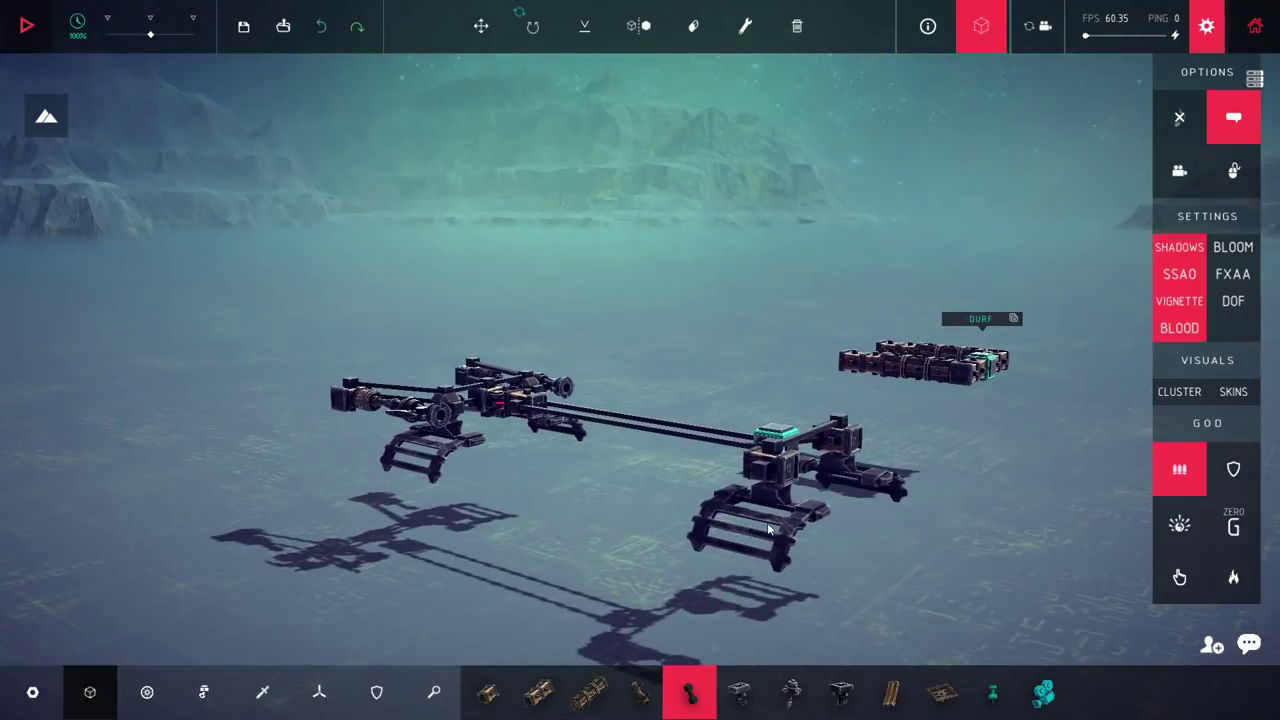
key(x)
drag(536, 458, 584, 392)
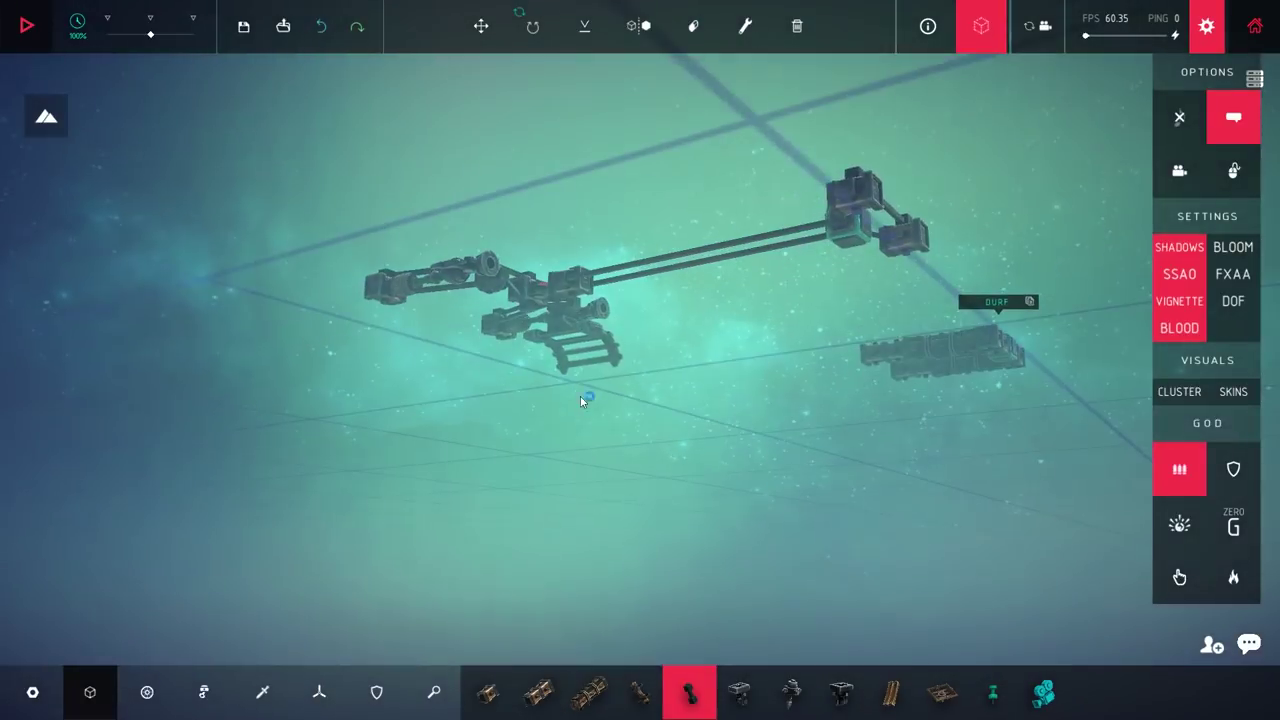
drag(500, 450, 600, 350)
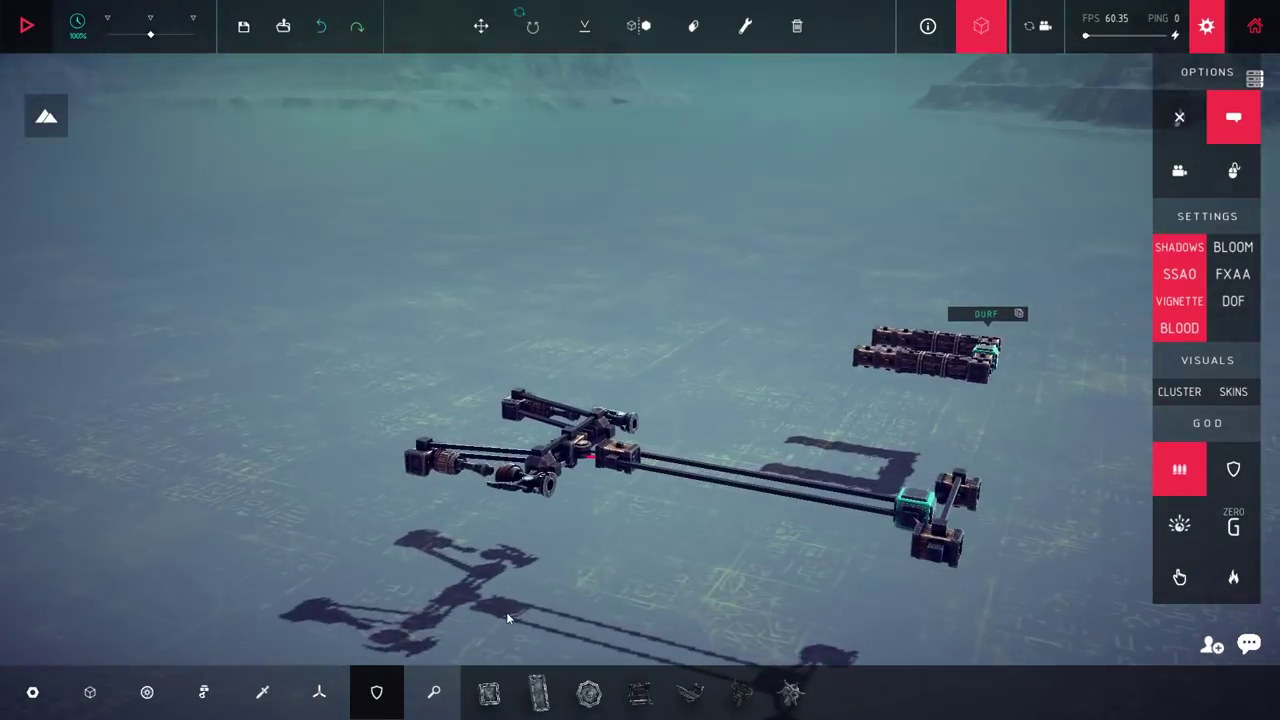
drag(514, 500, 540, 596)
click(640, 692)
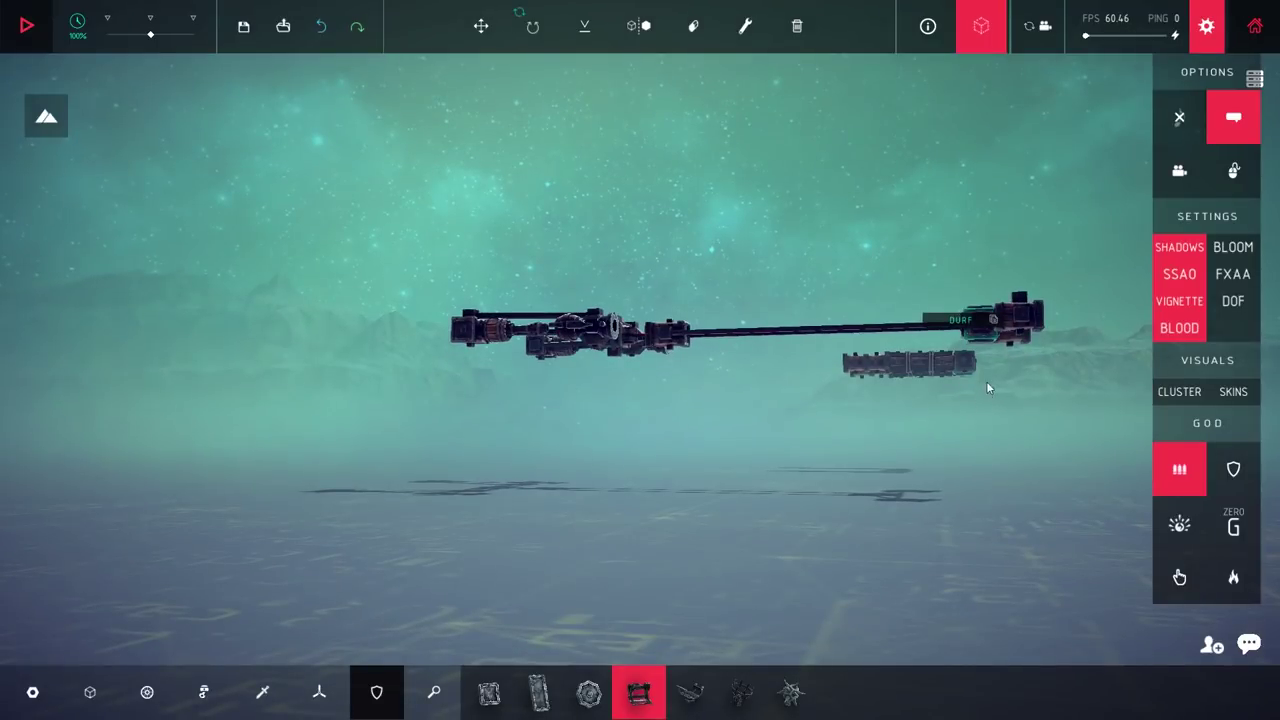
drag(1018, 318, 380, 440)
drag(424, 392, 637, 516)
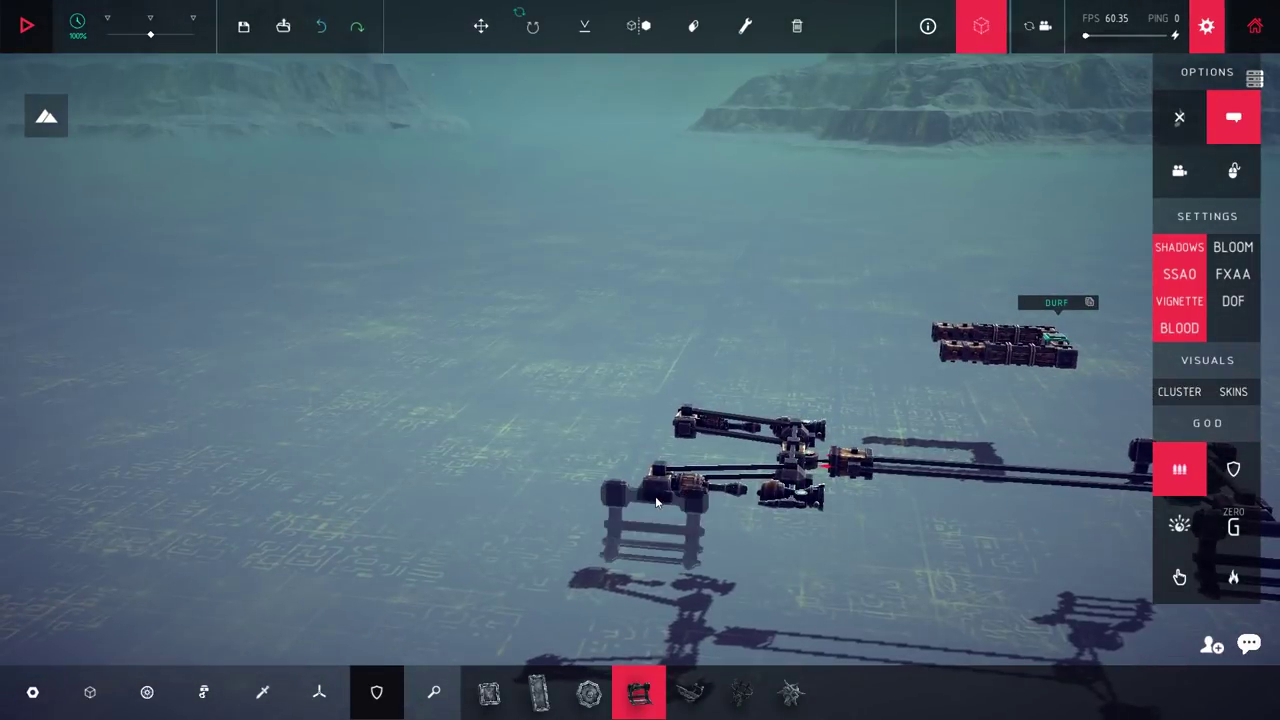
key(space)
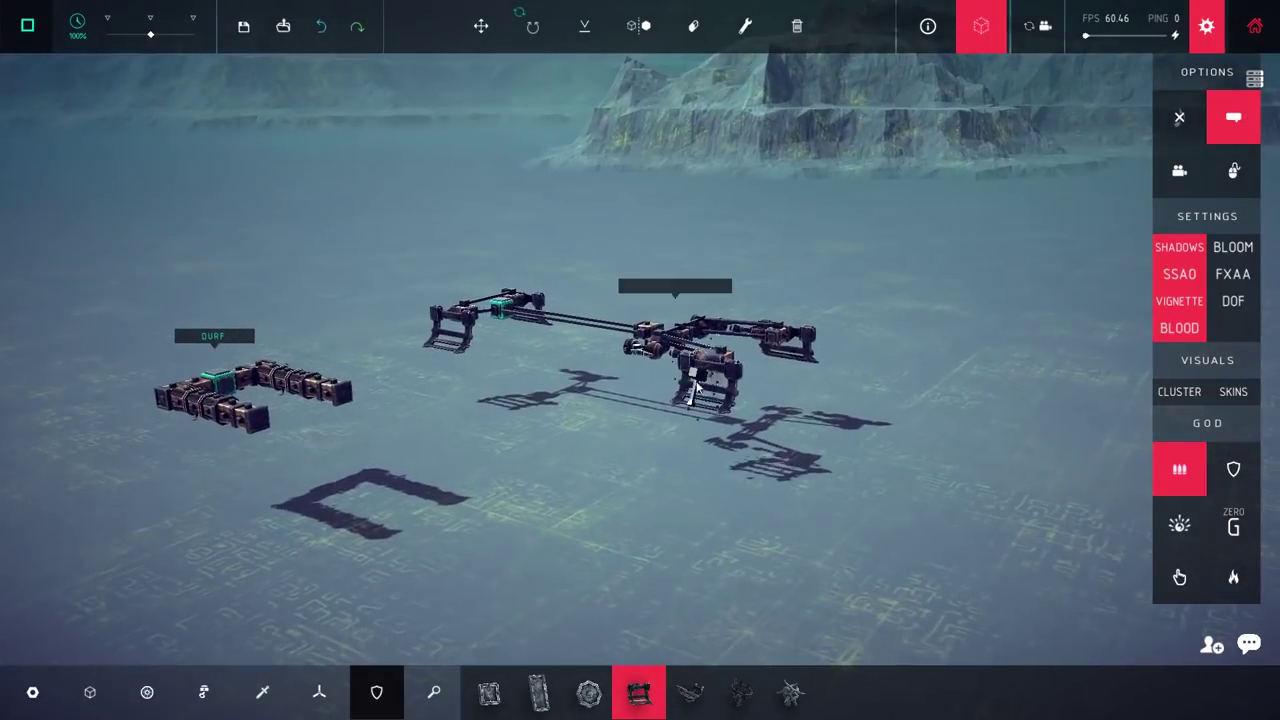
Step: Stop the Wanderbot's test run and return to build mode
drag(688, 398, 797, 458)
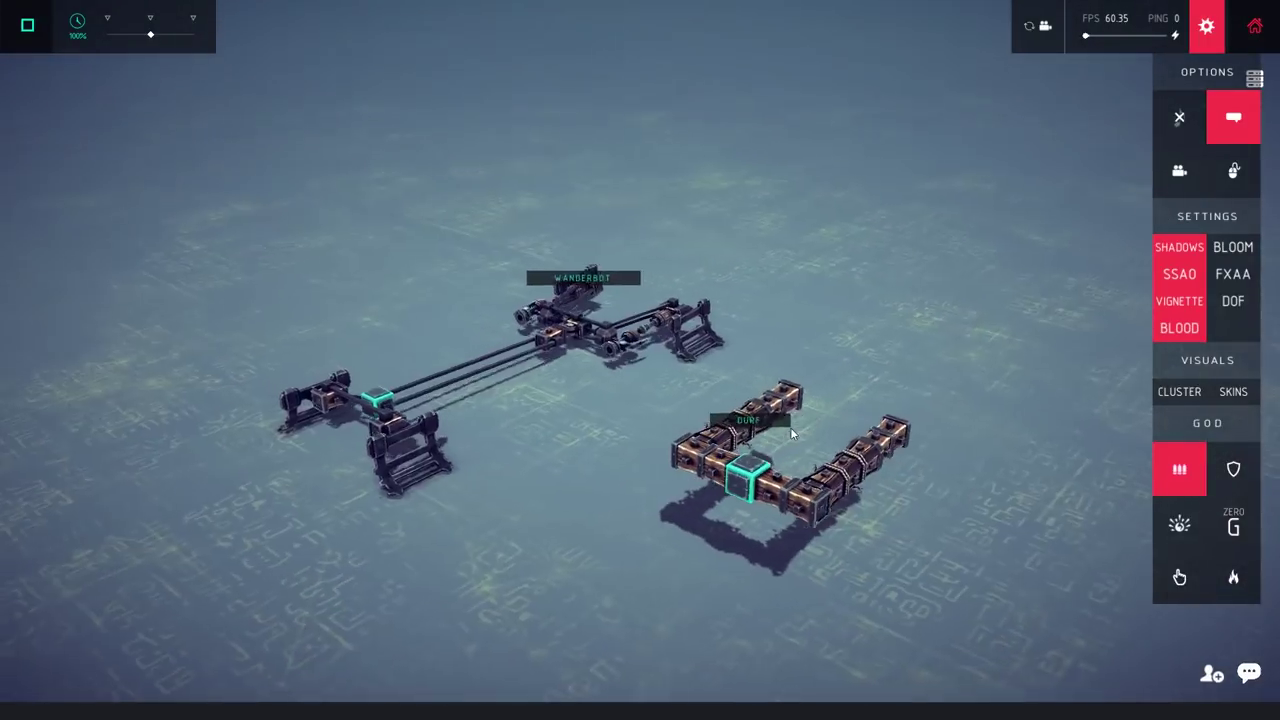
drag(621, 364, 690, 395)
key(space)
scroll(up, 3)
scroll(down, 3)
scroll(up, 3)
scroll(up, 3)
scroll(up, 3)
scroll(down, 3)
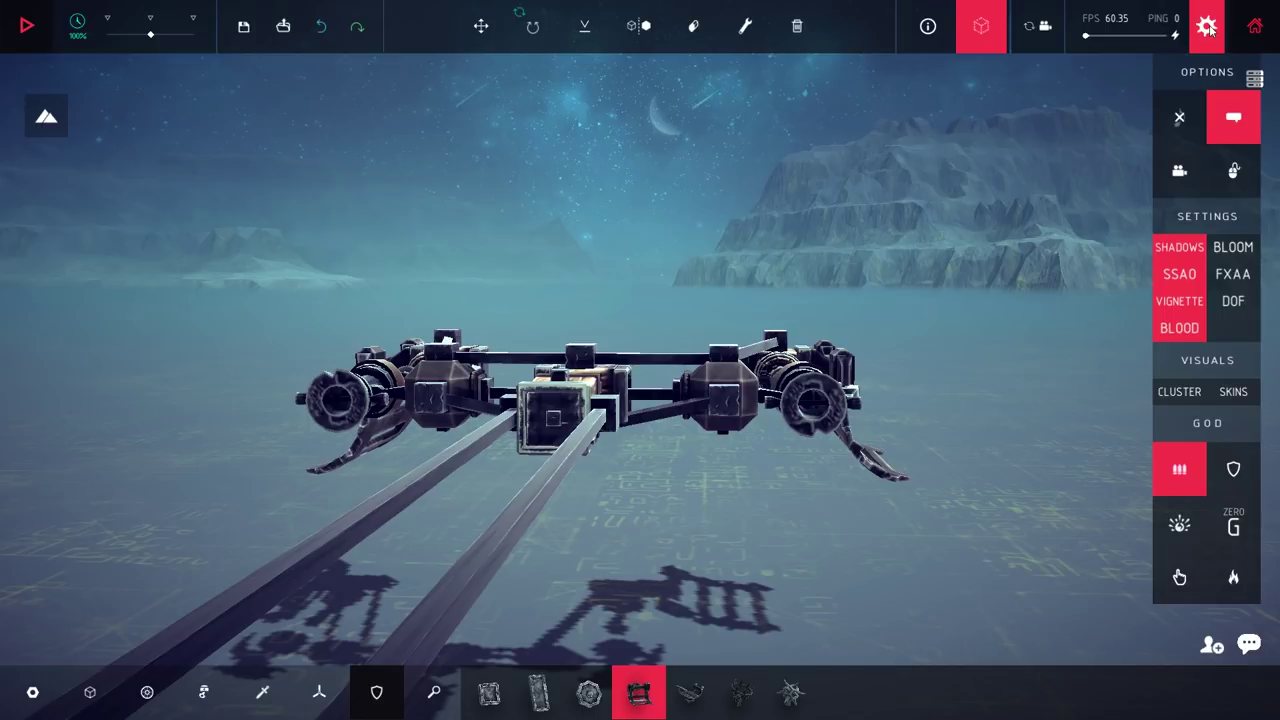
Step: Place wooden blocks on the vehicle's central column and arms
drag(1004, 103, 768, 360)
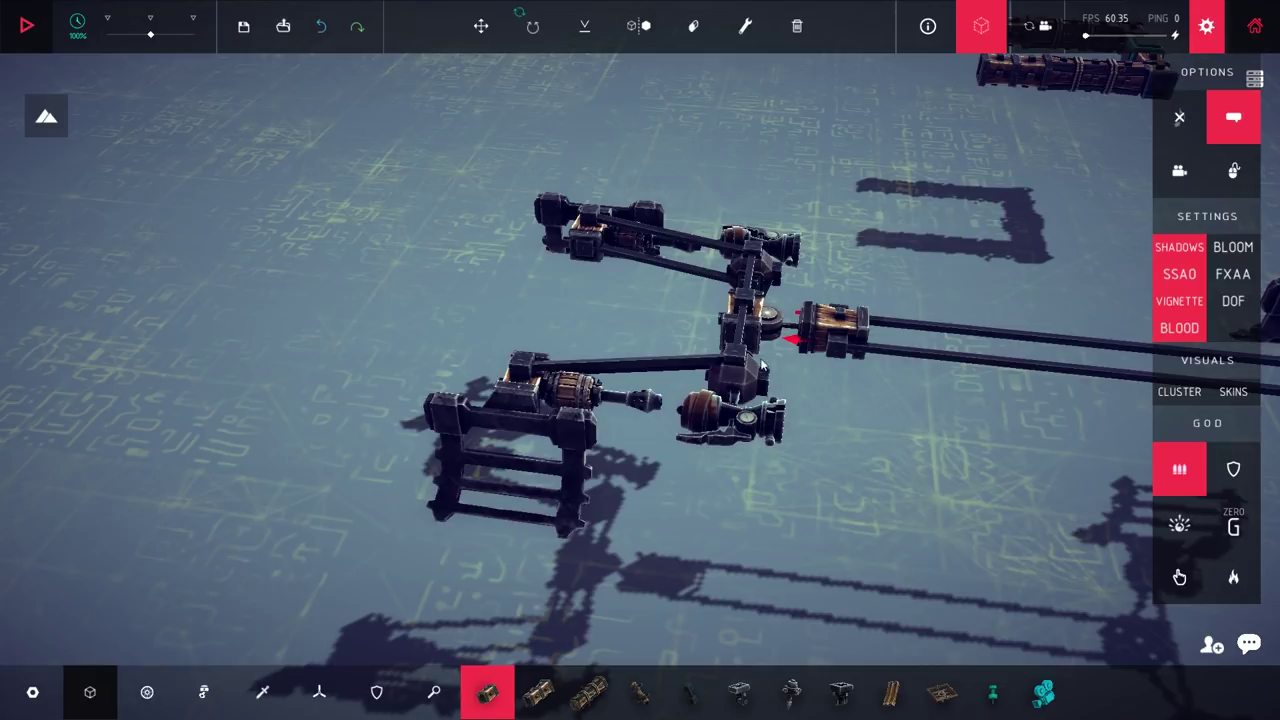
click(734, 360)
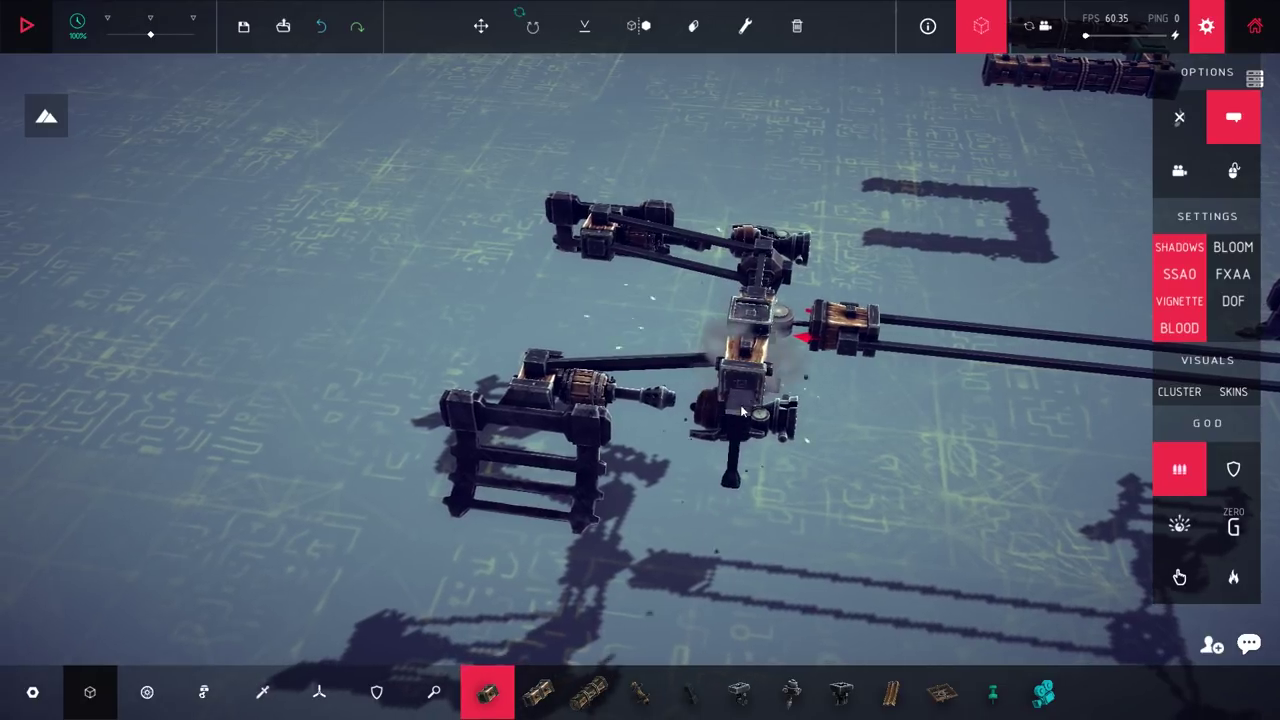
click(742, 395)
drag(742, 400, 505, 423)
drag(833, 455, 700, 380)
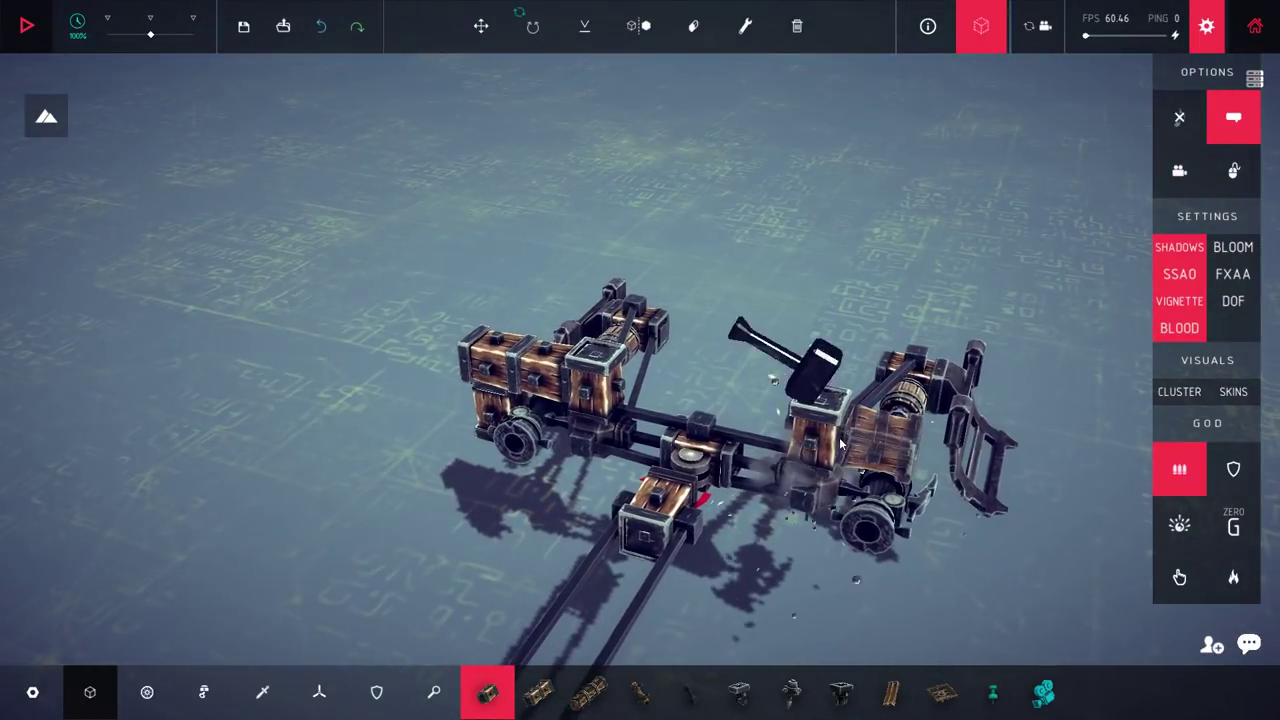
click(740, 400)
drag(762, 408, 700, 300)
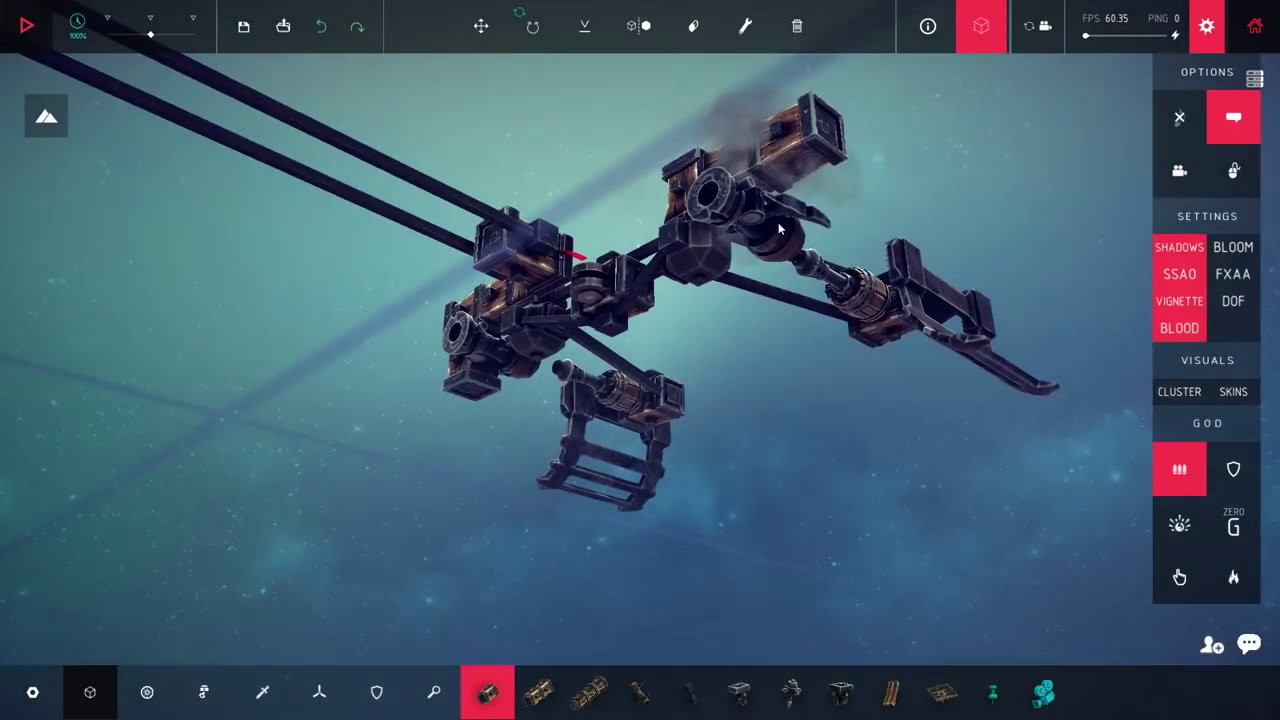
click(770, 390)
drag(770, 390, 620, 500)
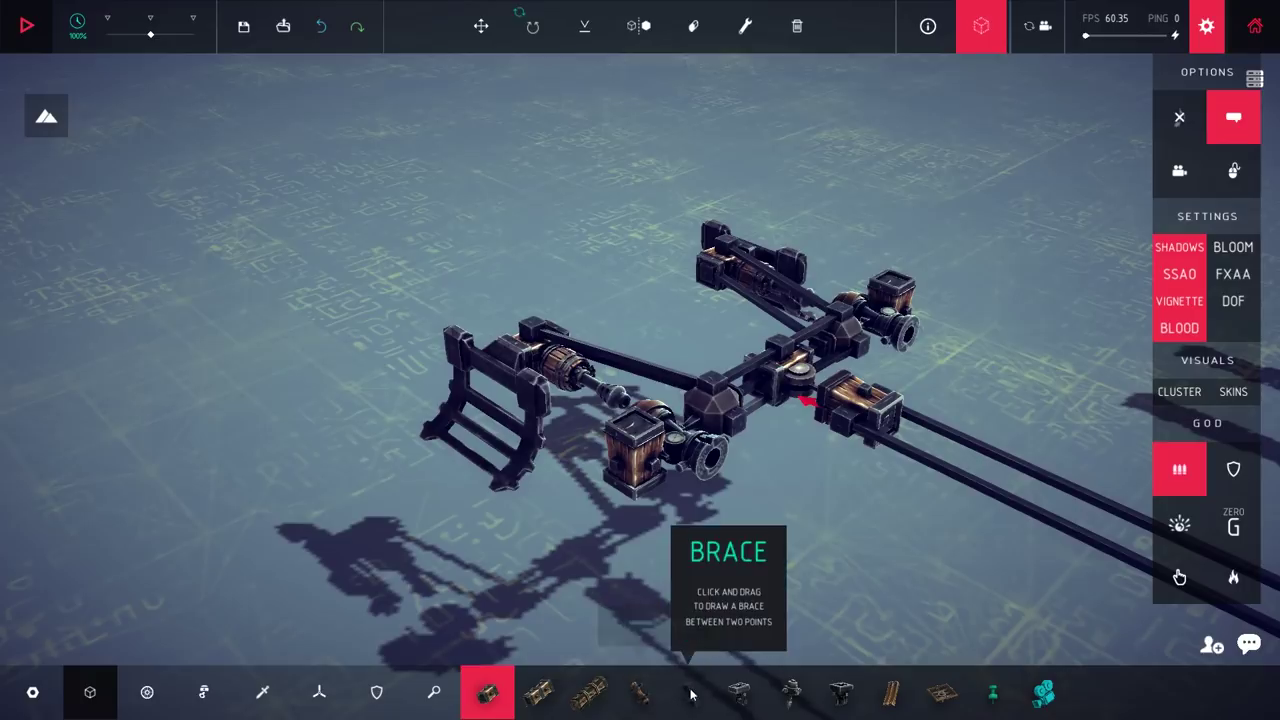
Step: Select the Brace tool and the Half Pipe armour piece, then start another test run
click(689, 692)
drag(684, 587, 700, 360)
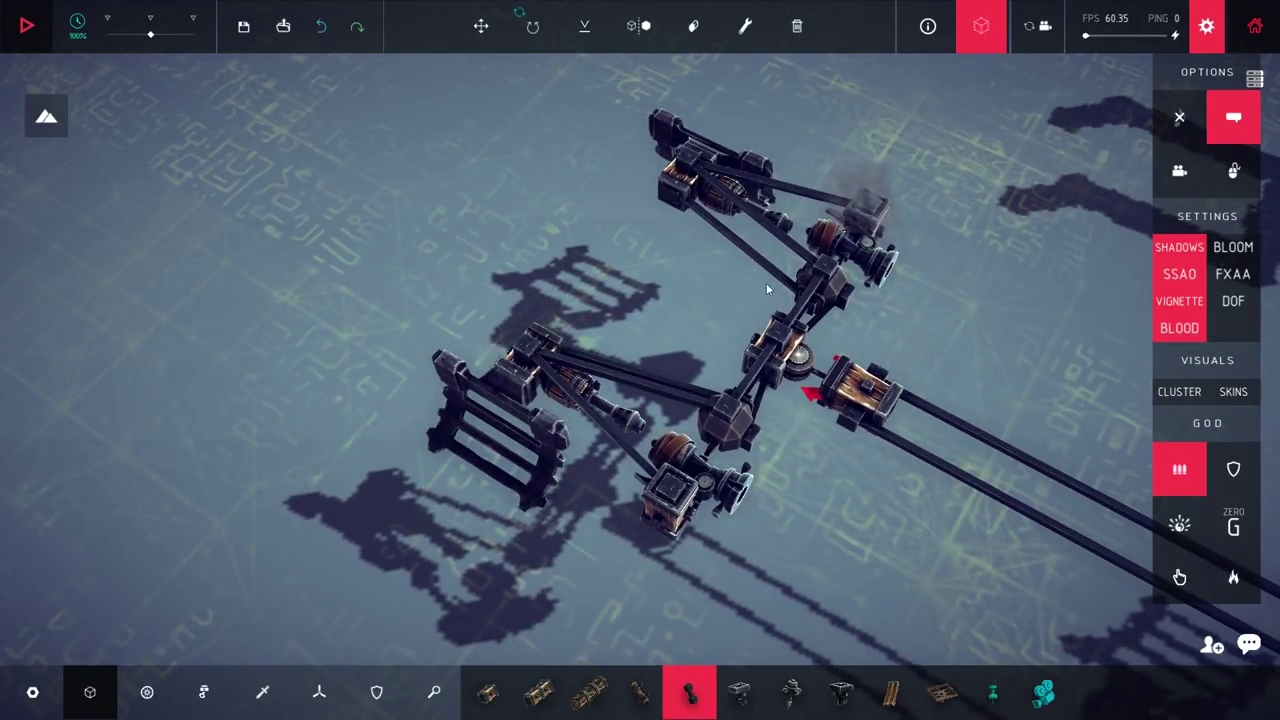
drag(784, 310, 869, 418)
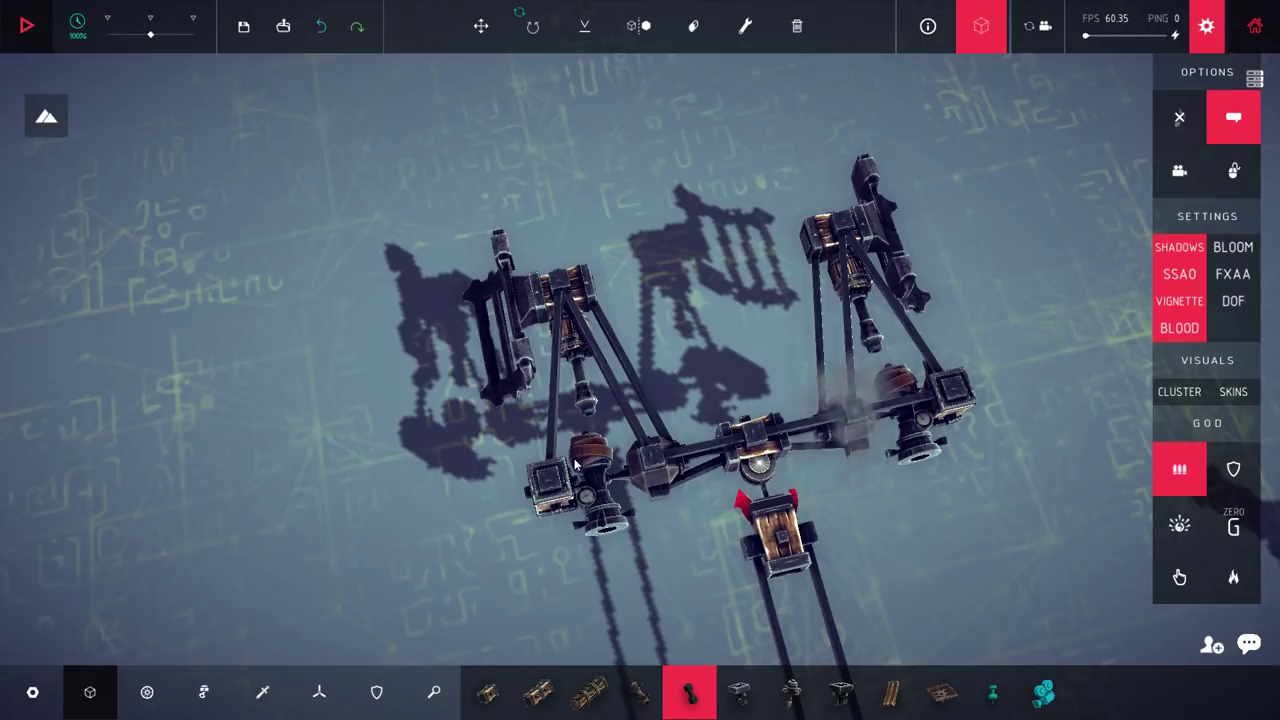
drag(671, 466, 700, 300)
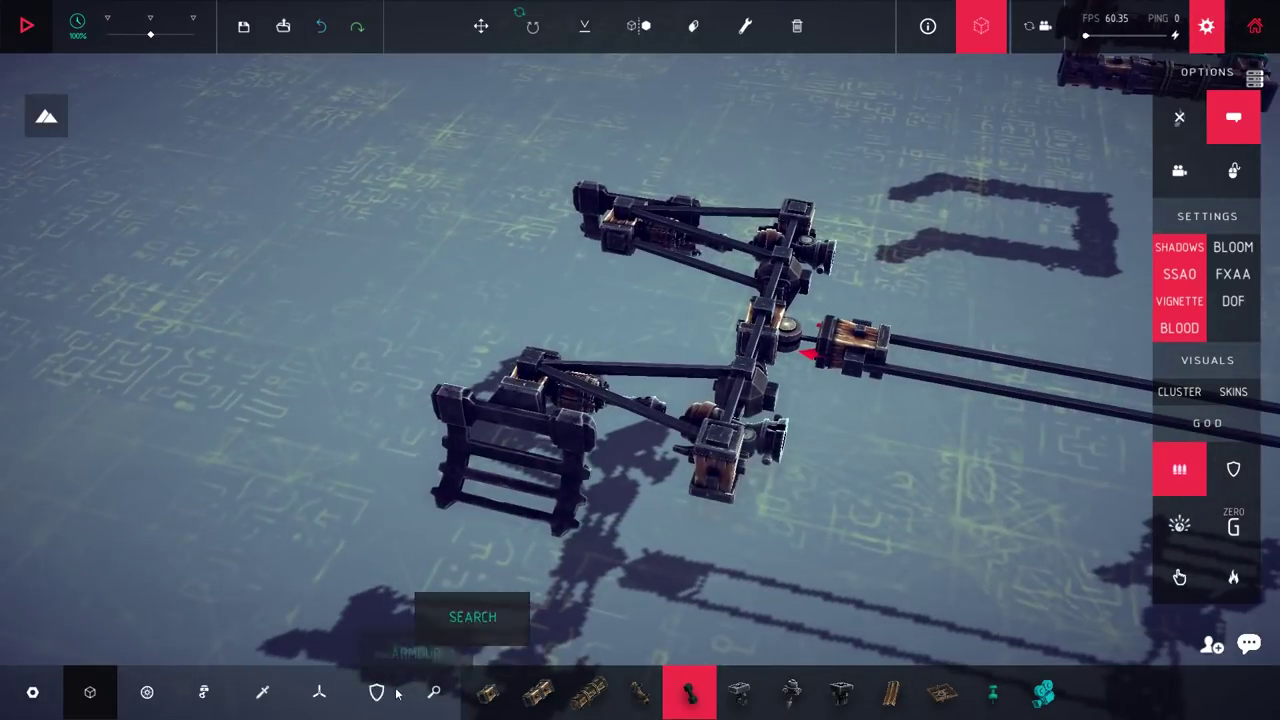
click(376, 692)
click(689, 692)
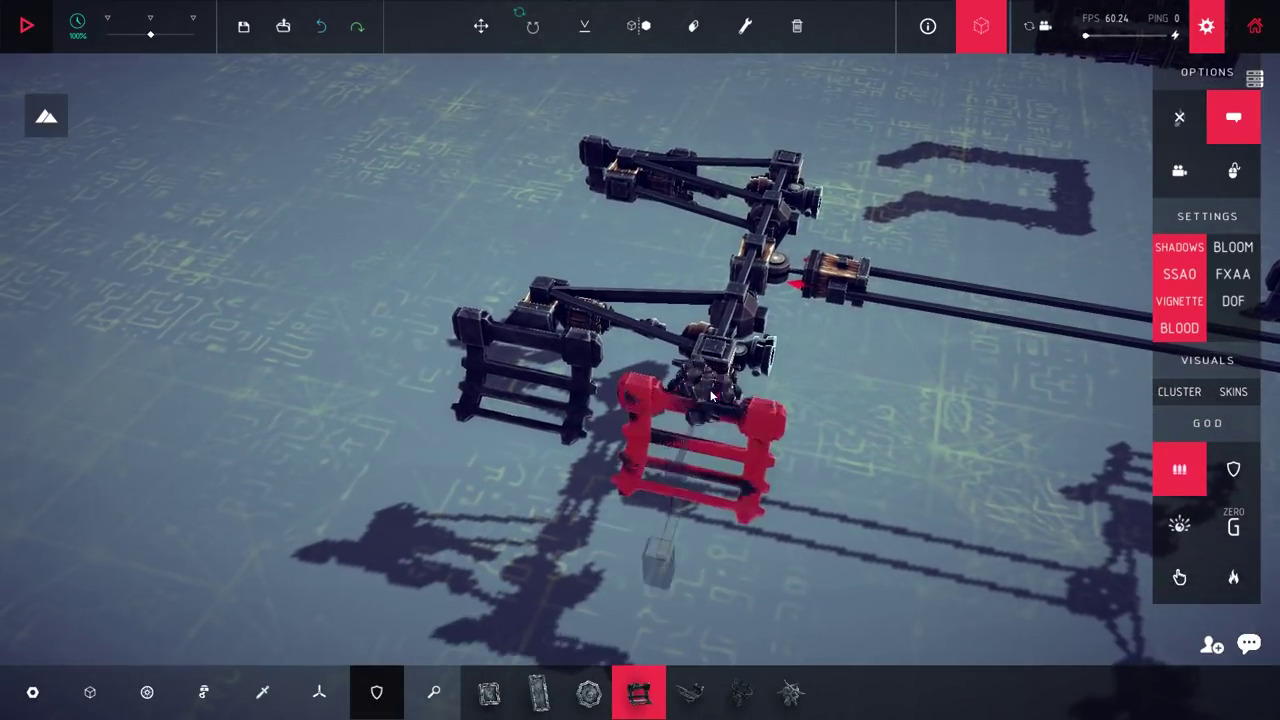
drag(710, 389, 708, 402)
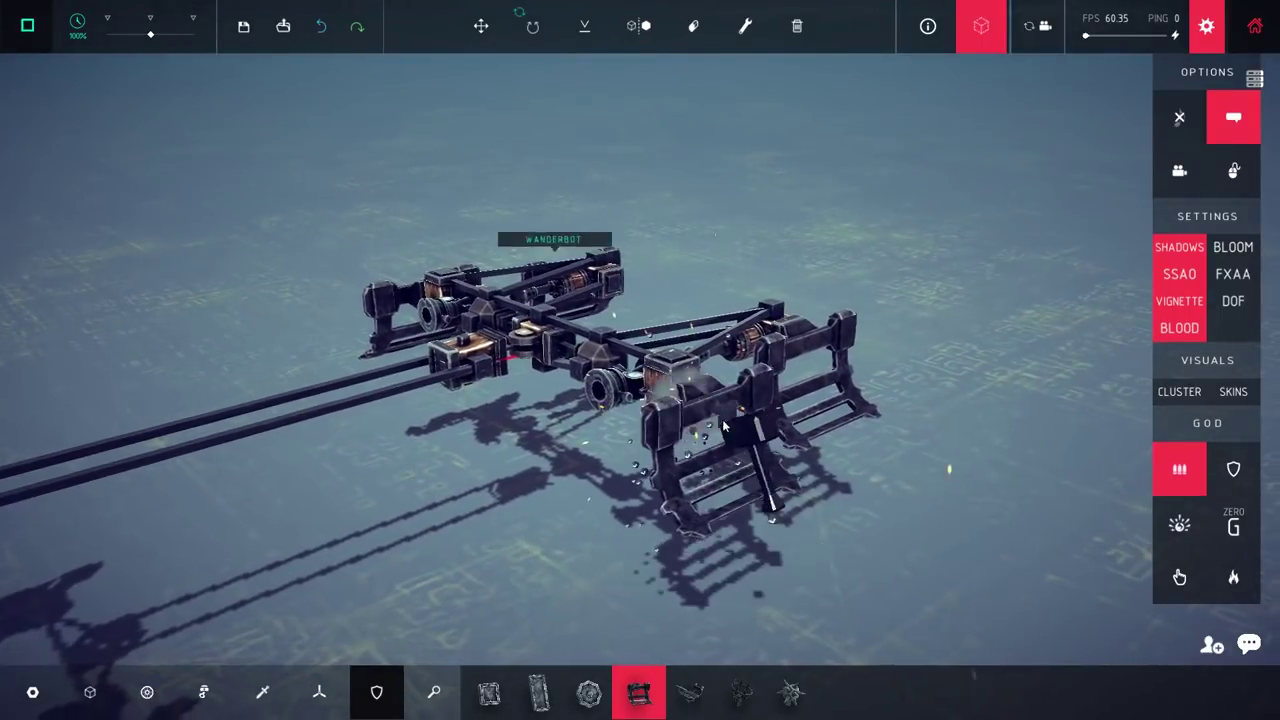
key(space)
Step: Fire the Wanderbot's torches and water cannons with the Y key during the run
drag(798, 407, 861, 376)
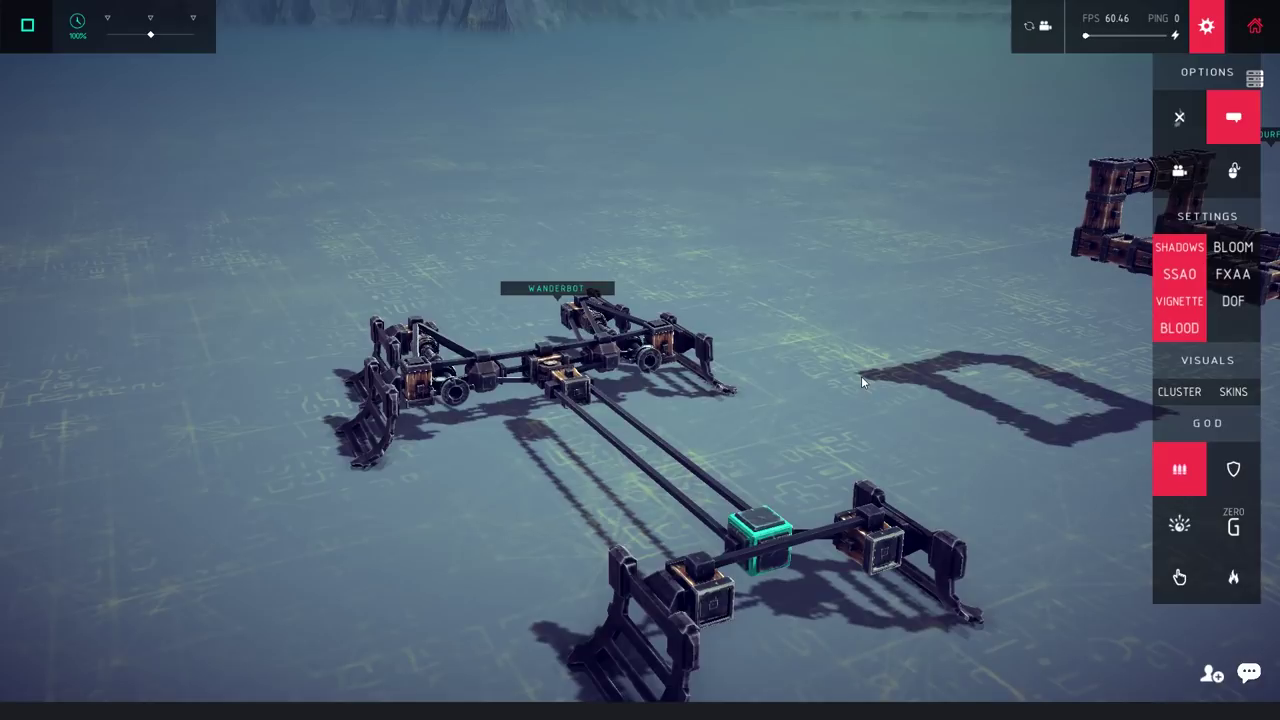
key(y)
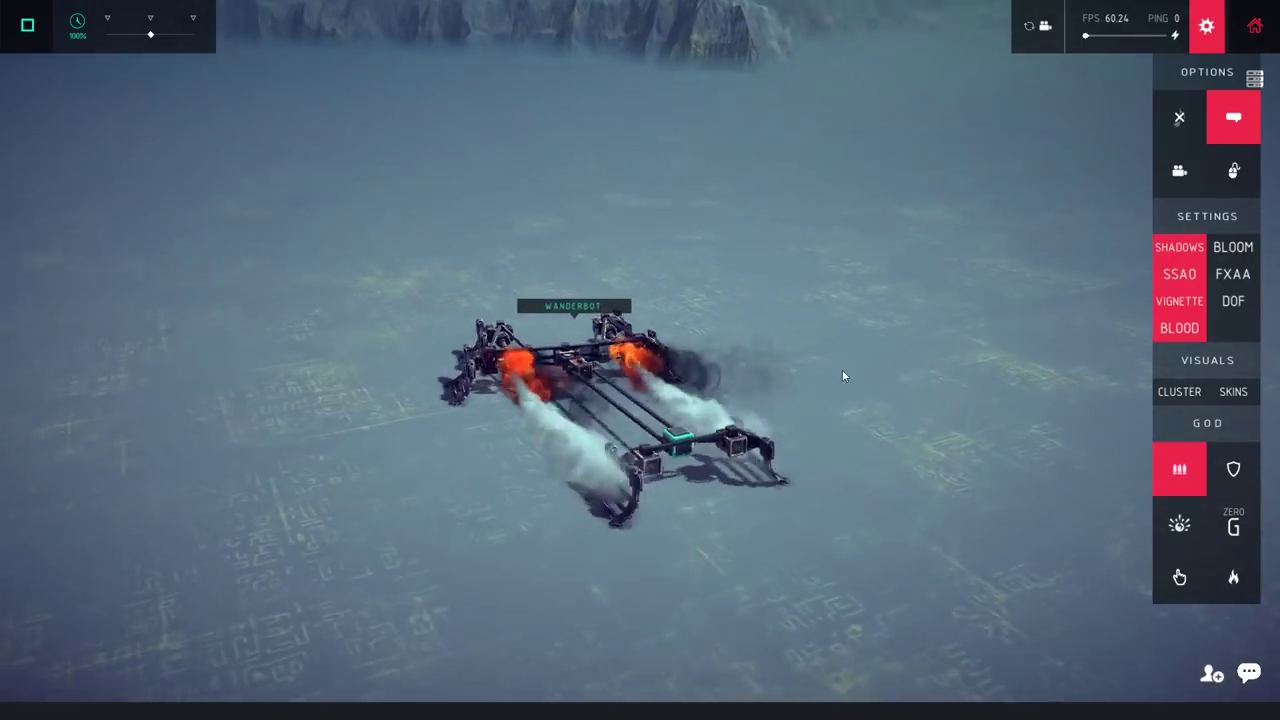
Step: Stop the simulation and place a block at the vehicle's centre
key(space)
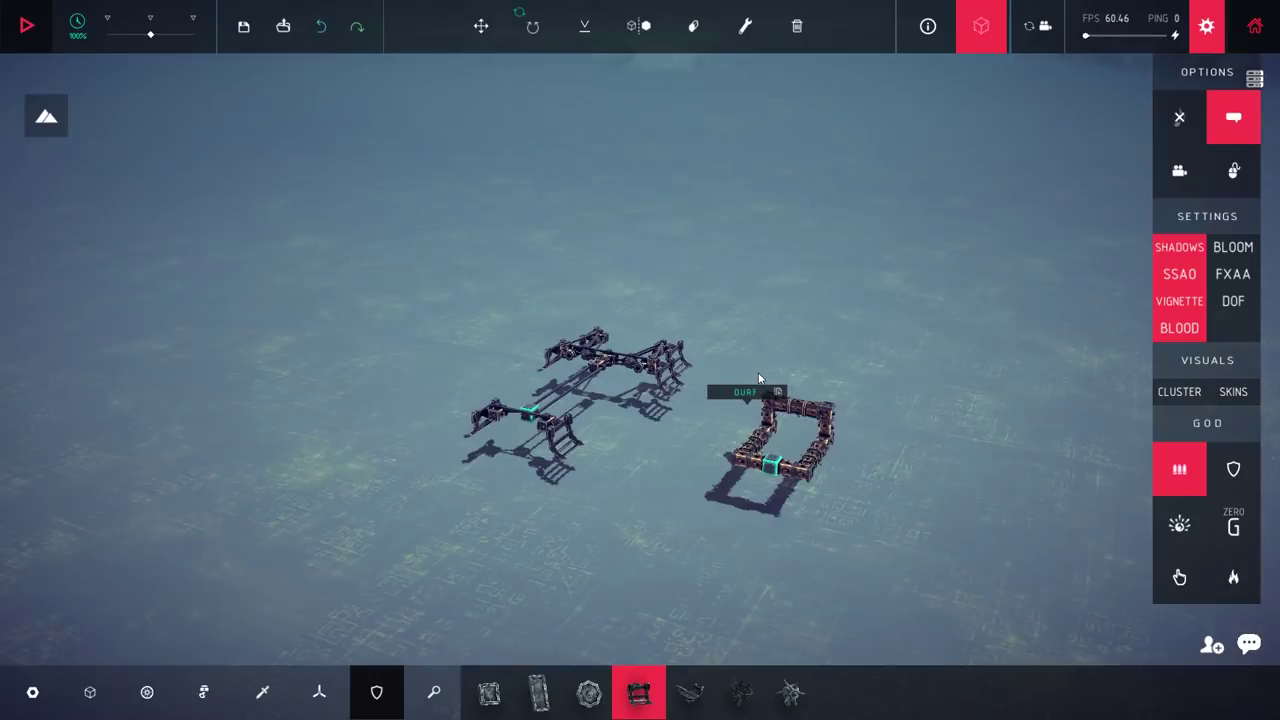
scroll(up, 3)
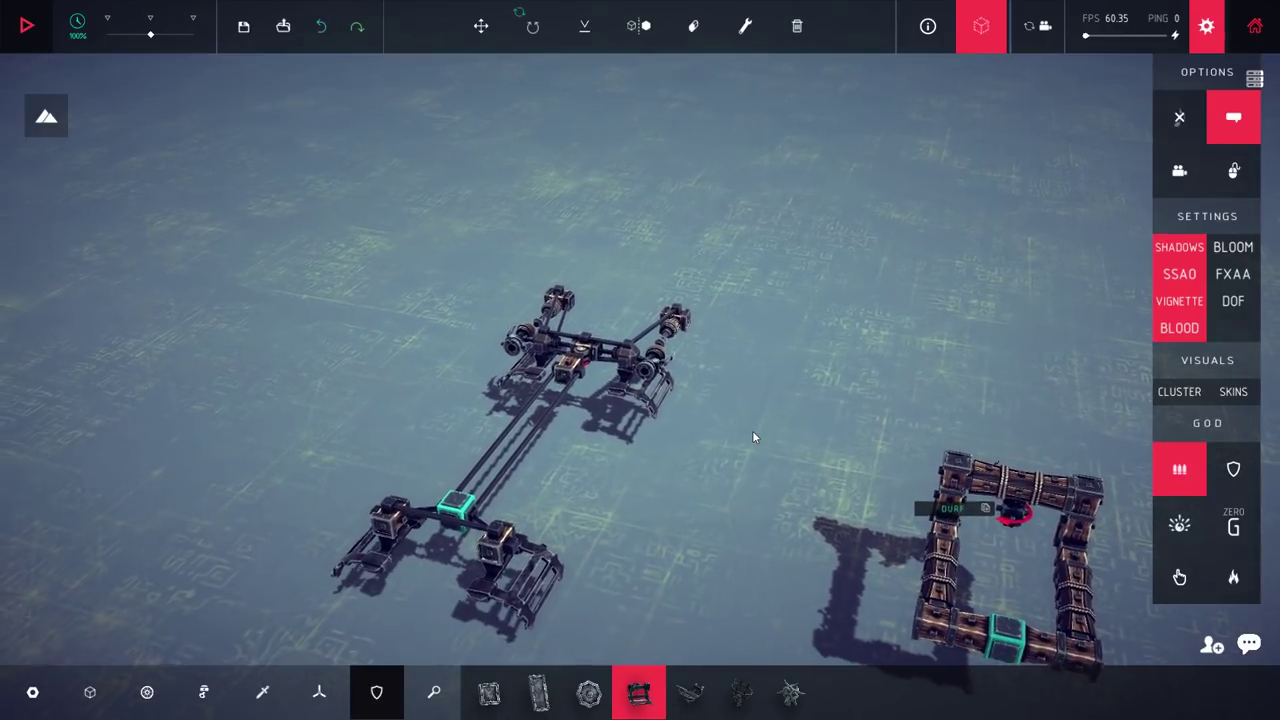
scroll(up, 3)
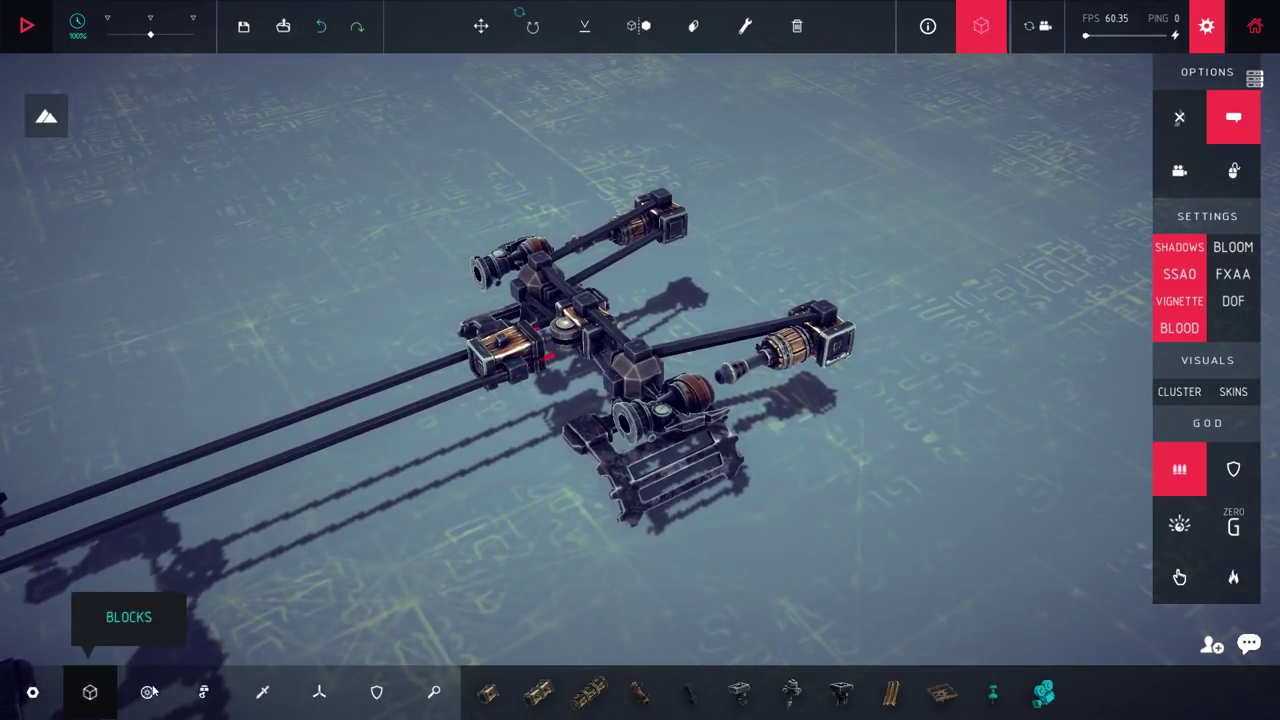
click(640, 350)
drag(810, 315, 572, 308)
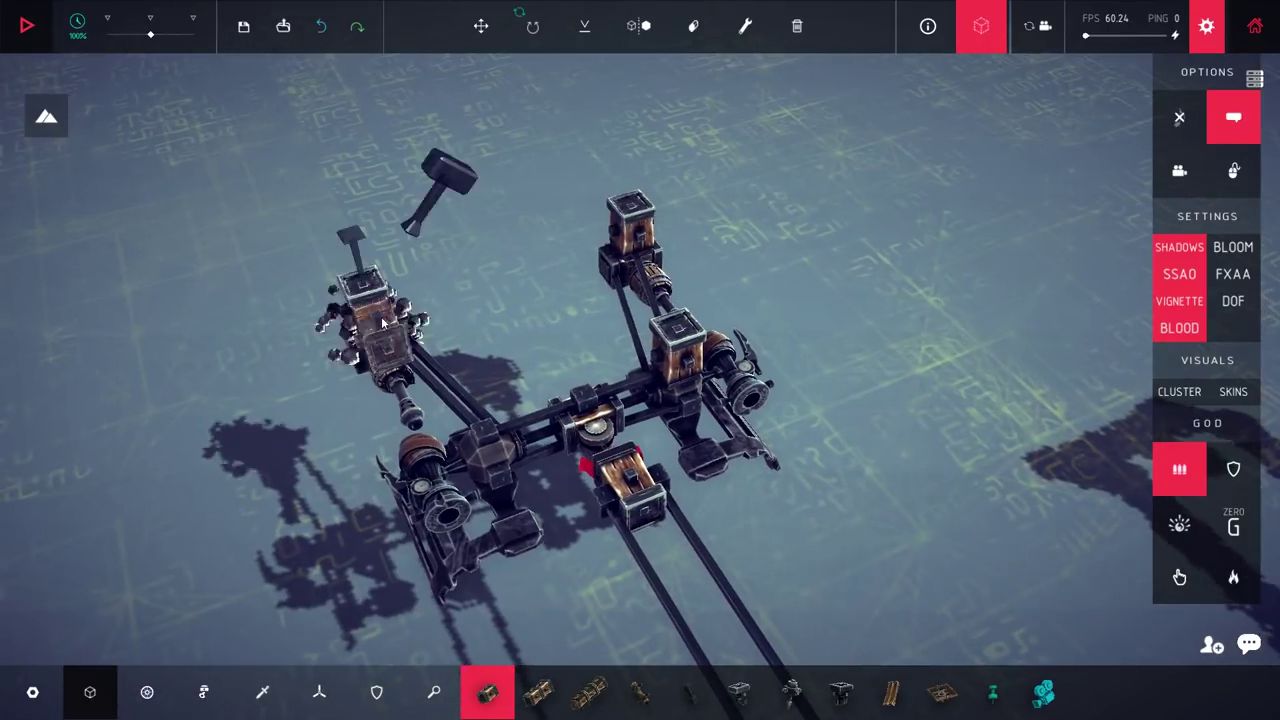
drag(370, 320, 600, 400)
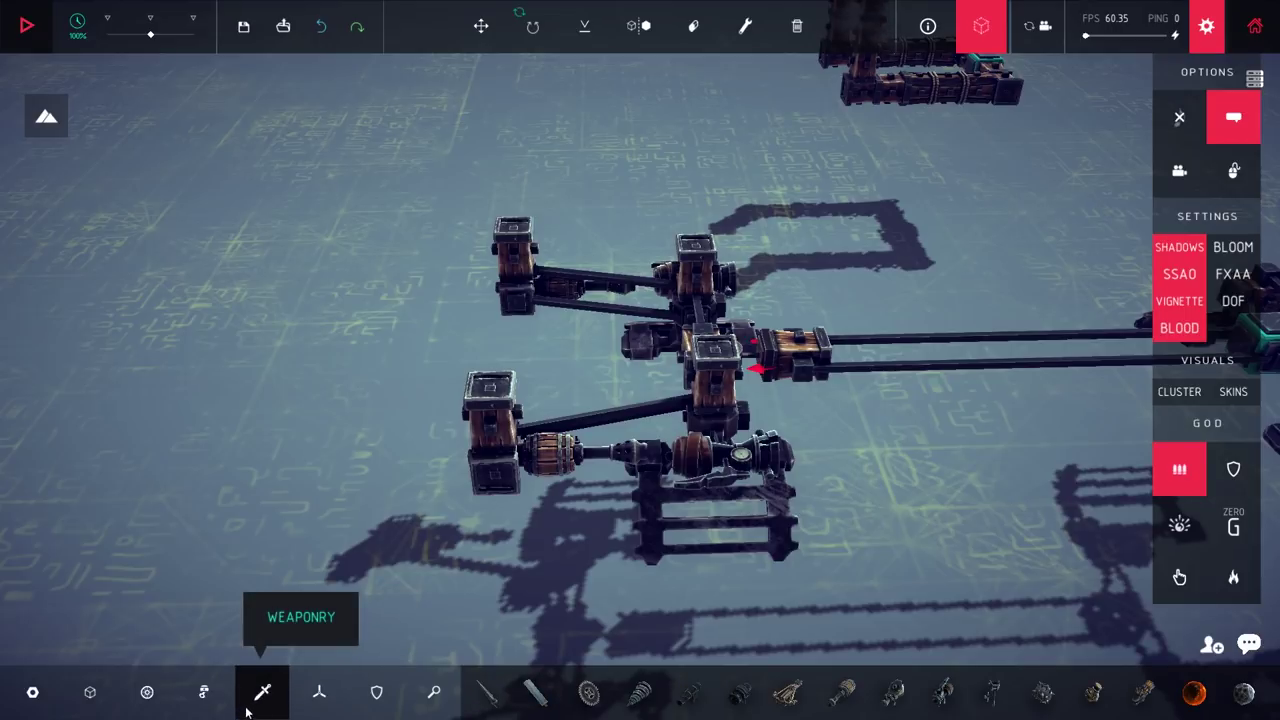
drag(718, 463, 657, 488)
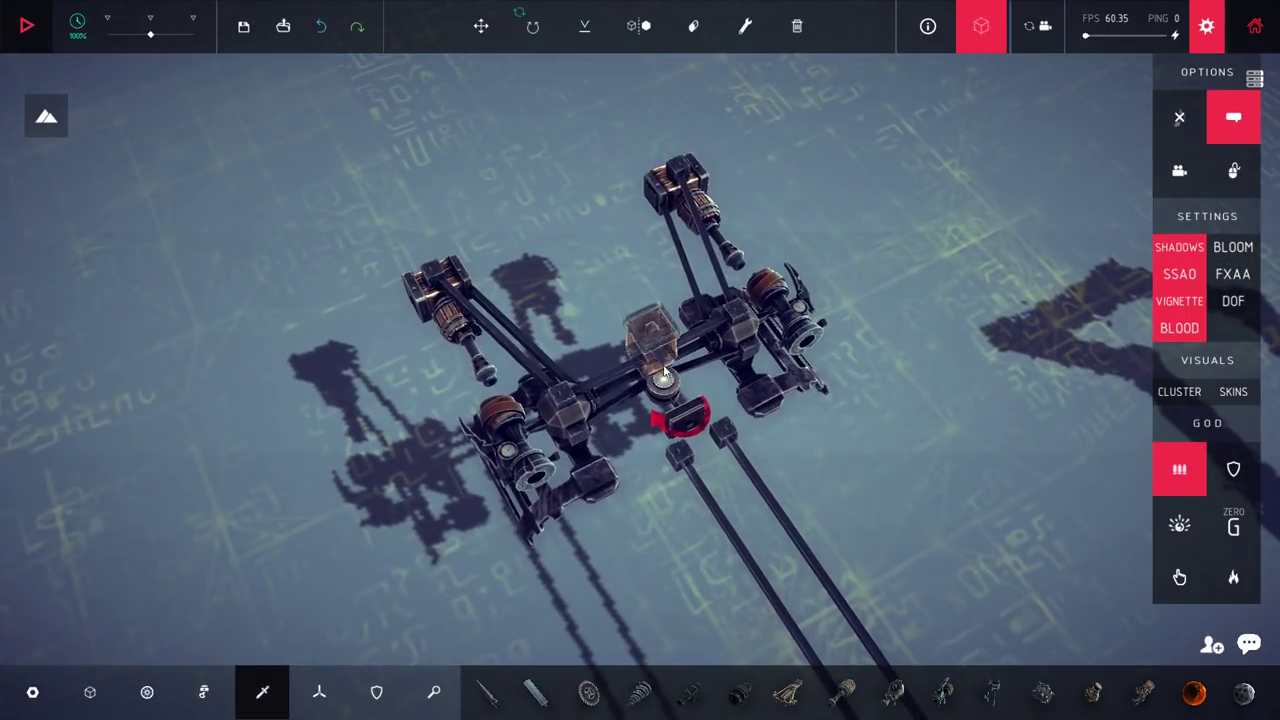
drag(540, 546, 496, 640)
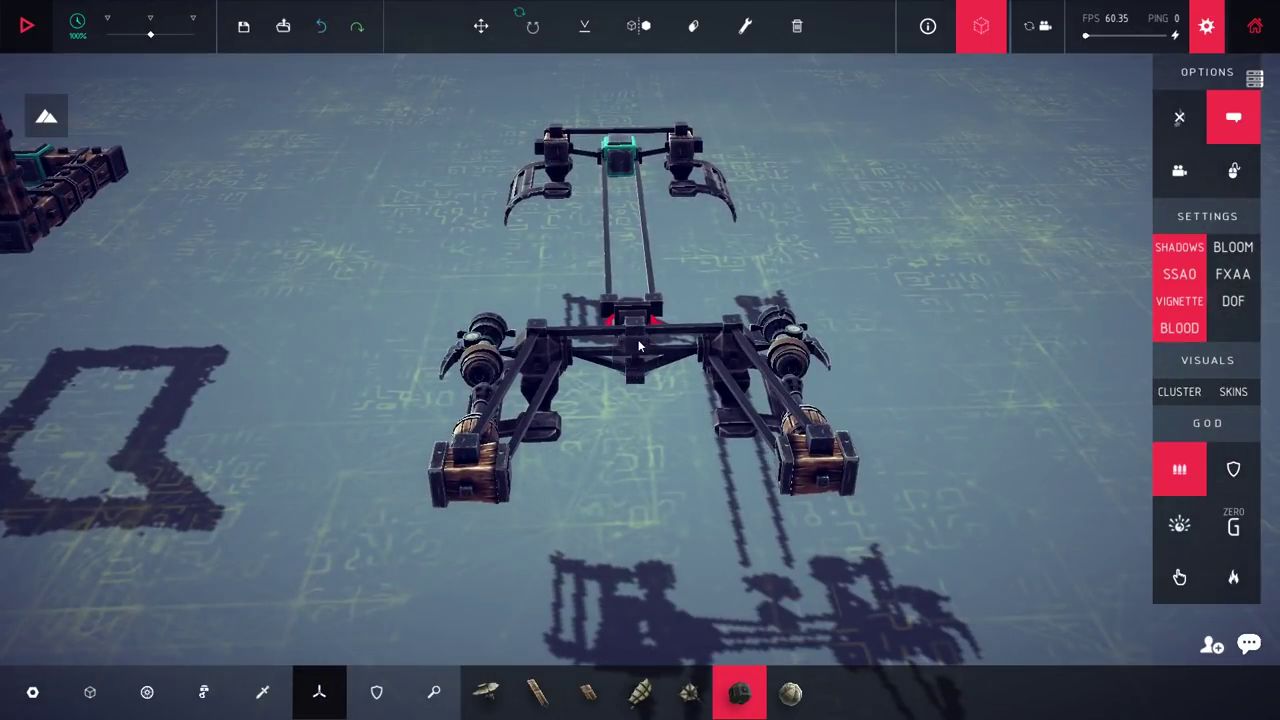
Step: Swap the central and top-arm crates for ballast and add ballast on the left arm
click(640, 336)
drag(645, 344, 593, 231)
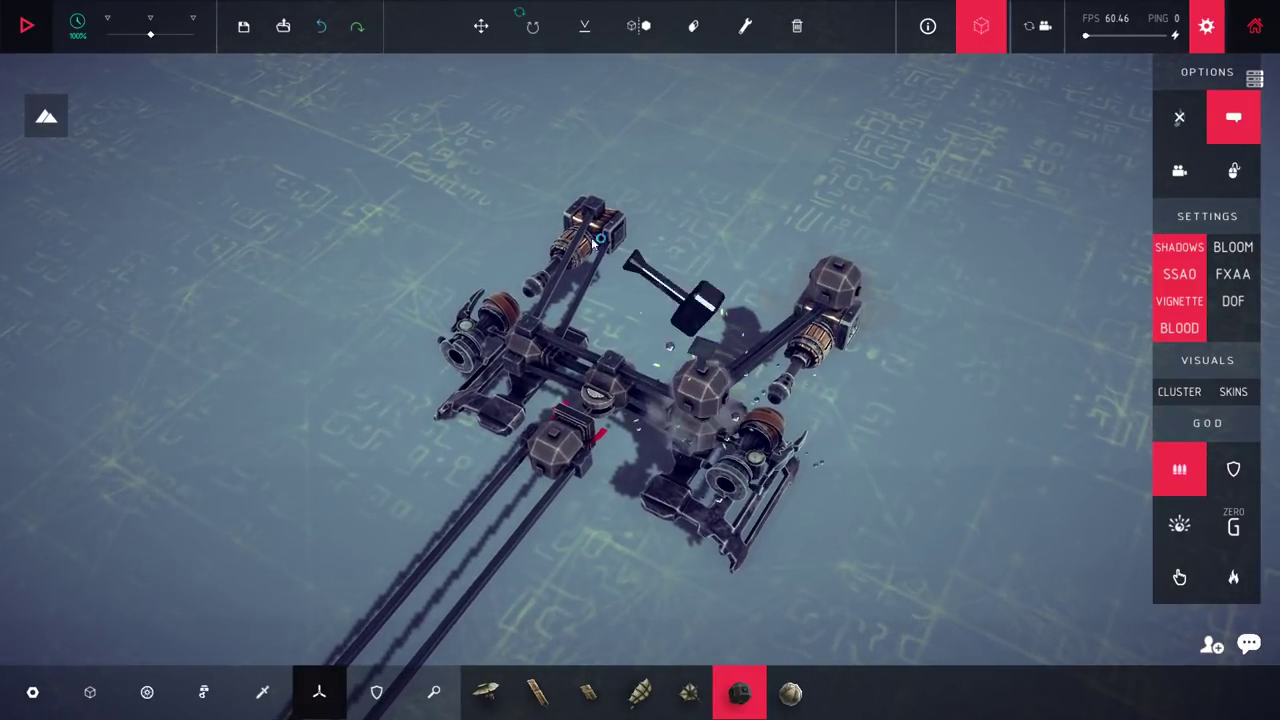
click(585, 213)
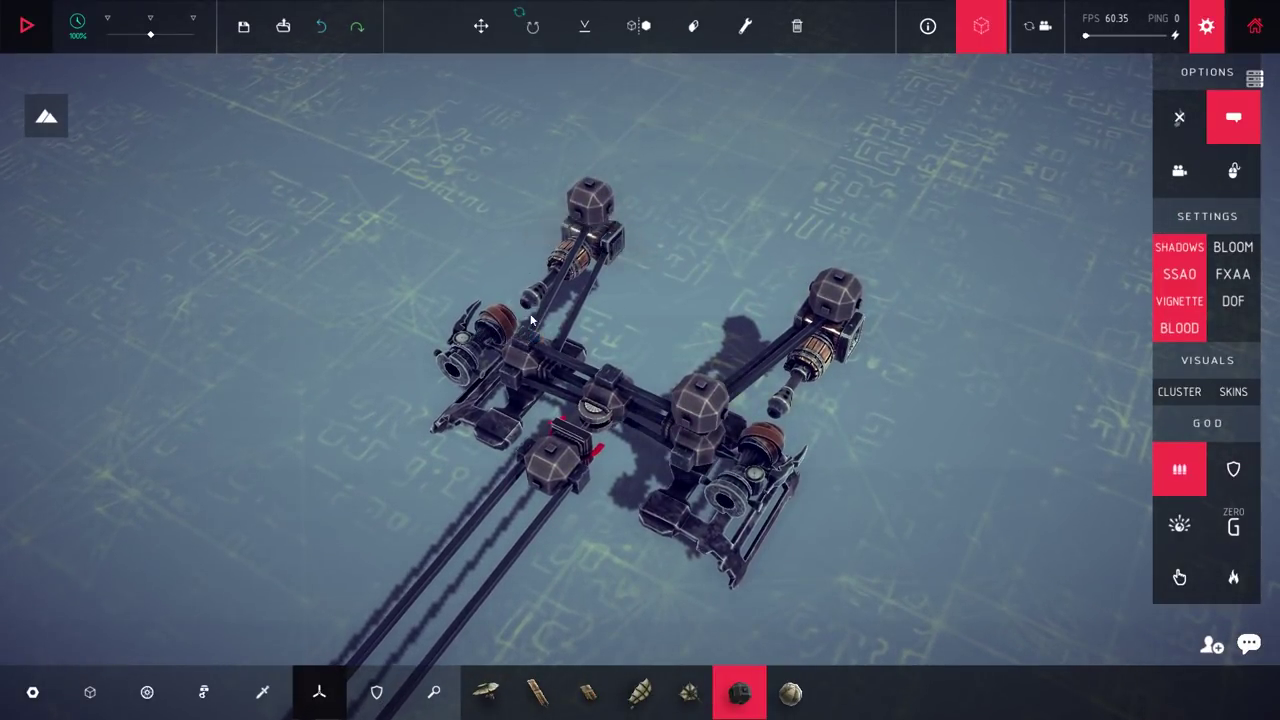
click(532, 320)
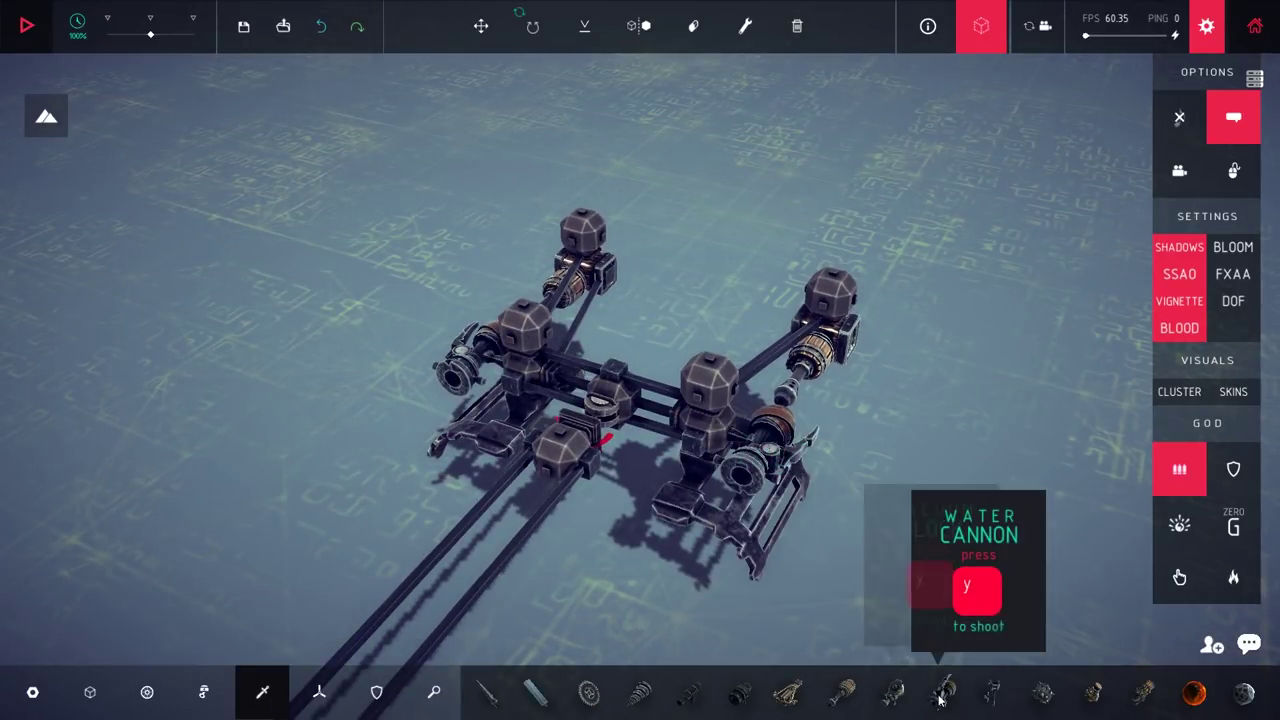
drag(895, 510, 790, 403)
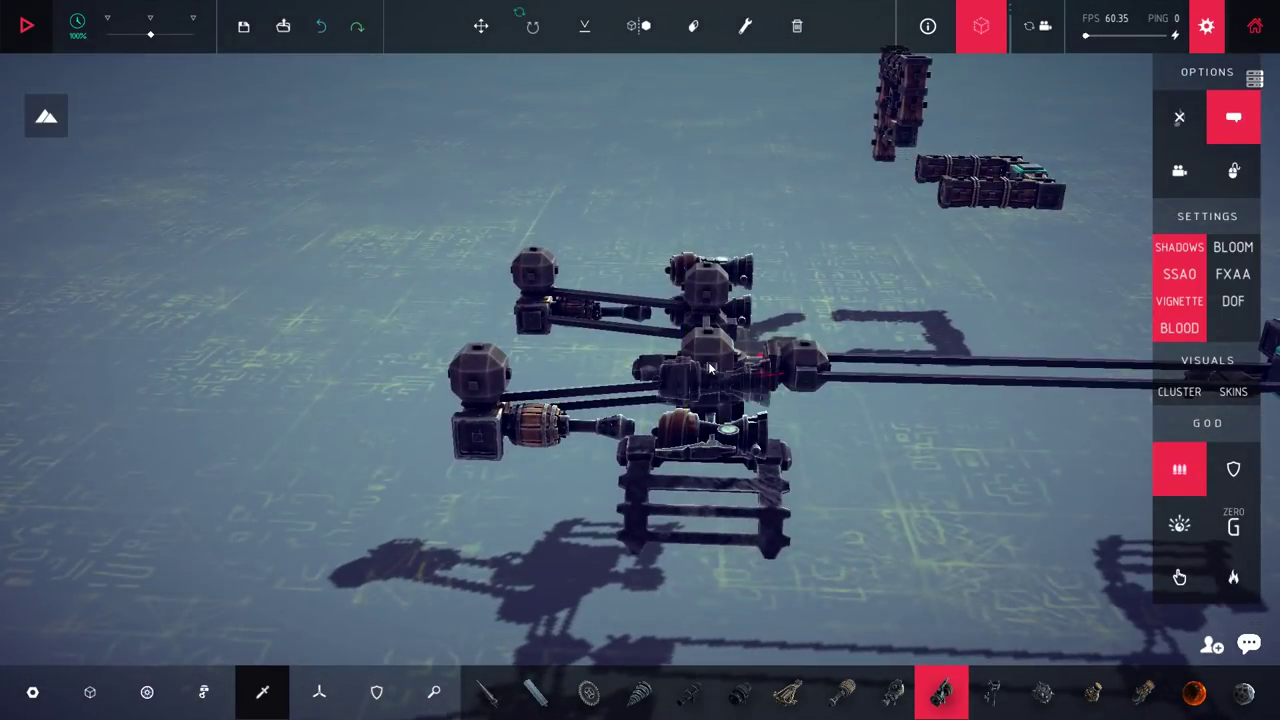
drag(710, 368, 680, 535)
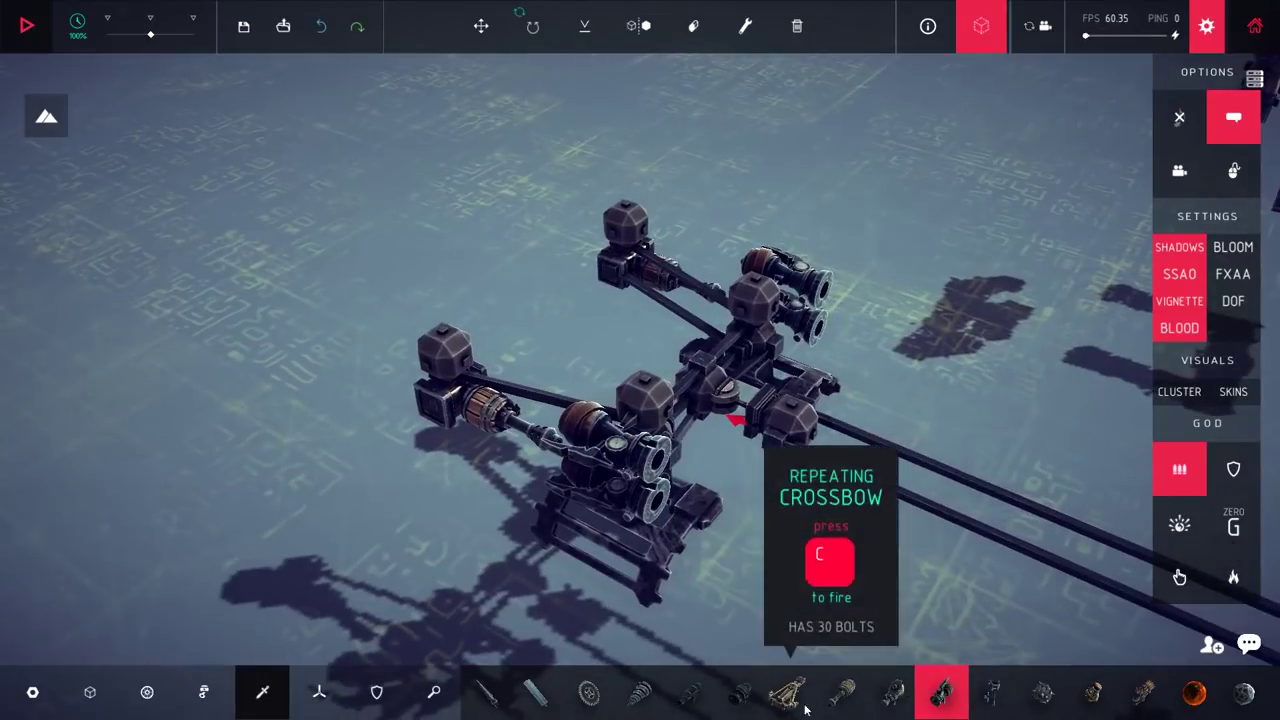
drag(472, 385, 797, 350)
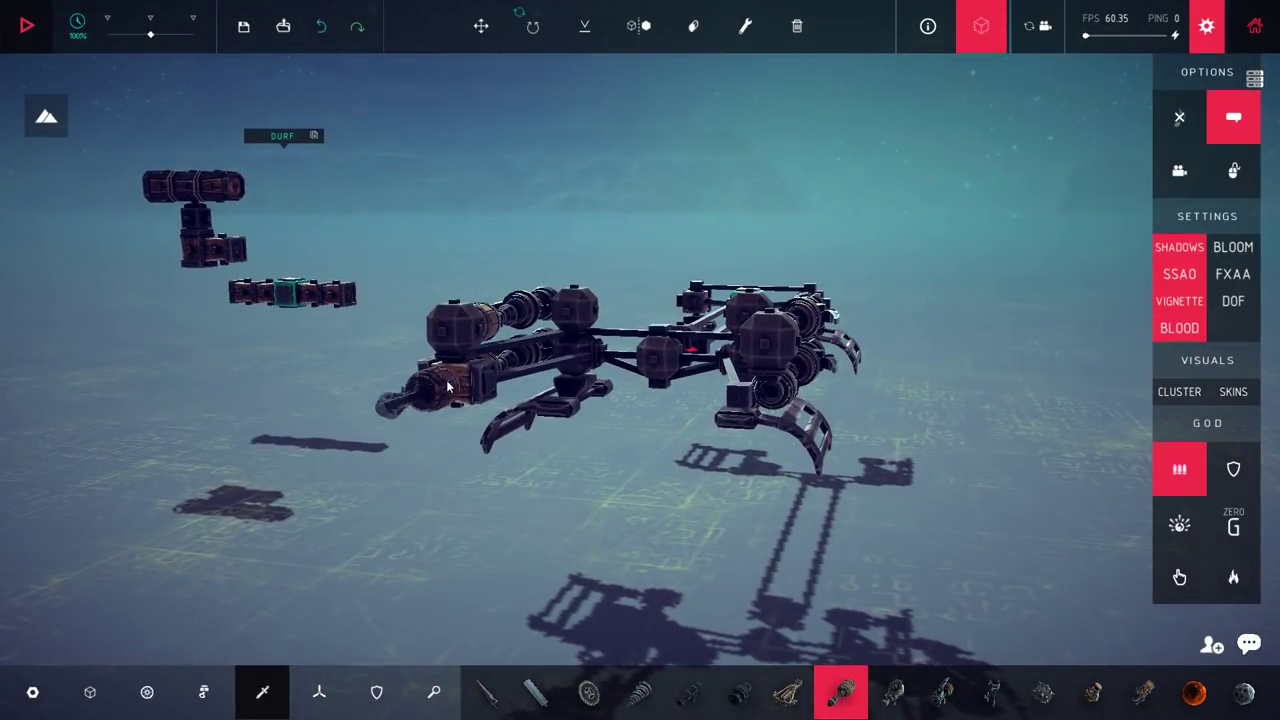
drag(445, 385, 476, 438)
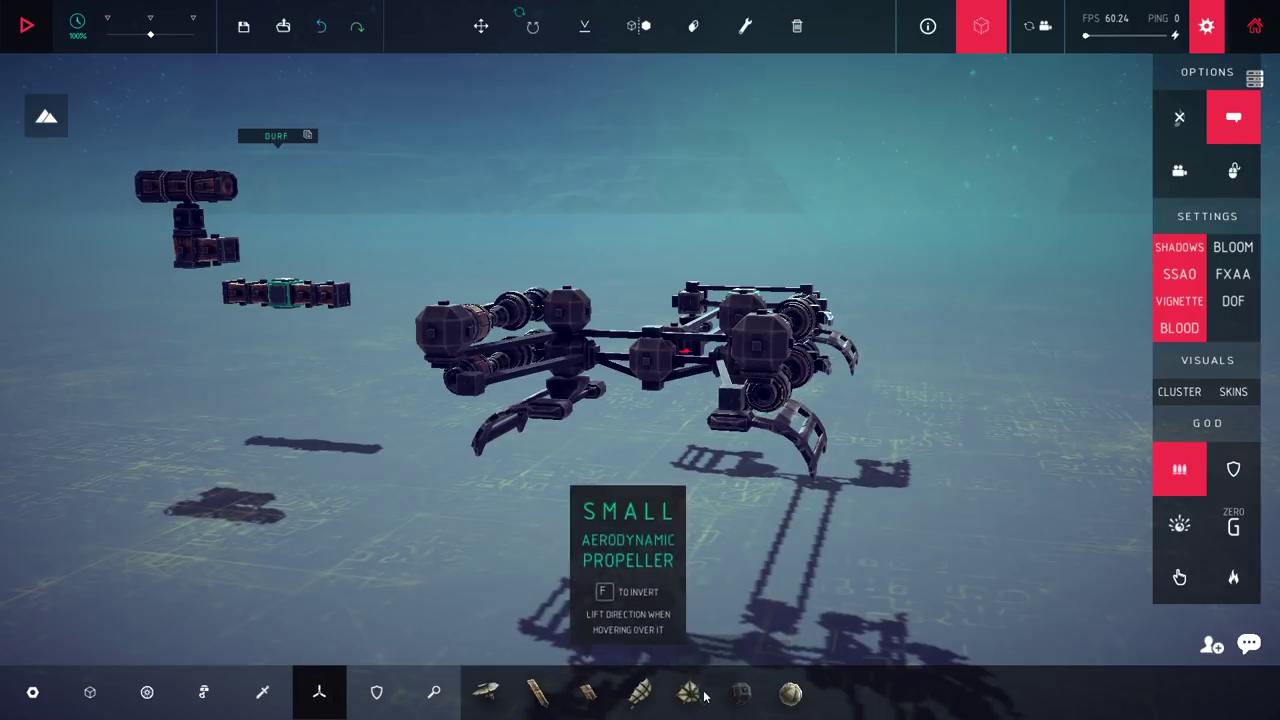
drag(770, 375, 788, 268)
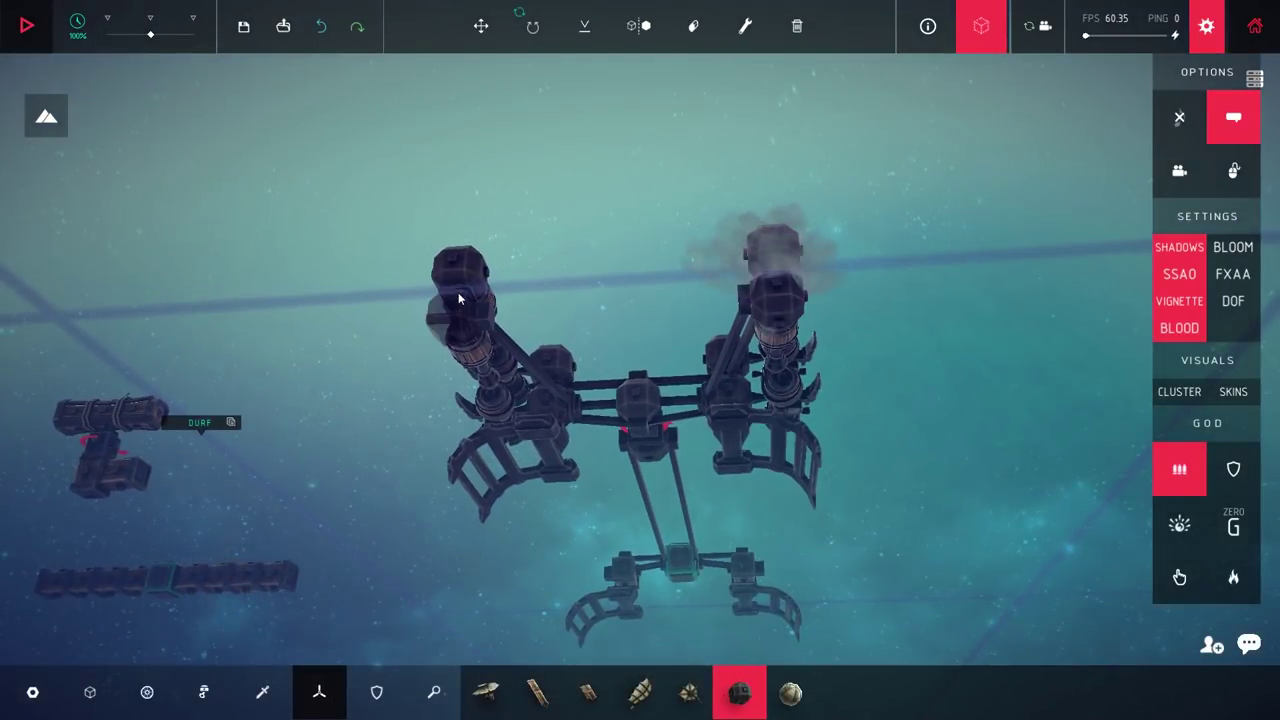
Step: Run the craft with cannons spraying flames and steam, then stop the test
key(space)
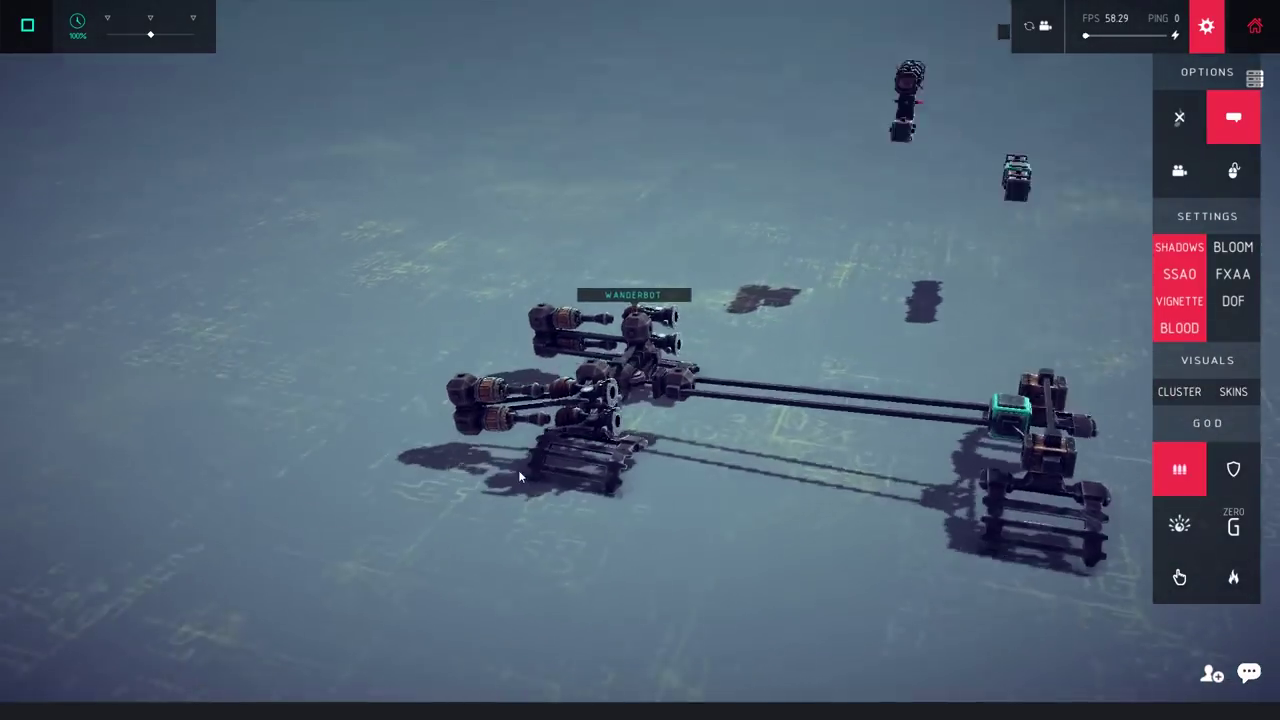
scroll(down, 3)
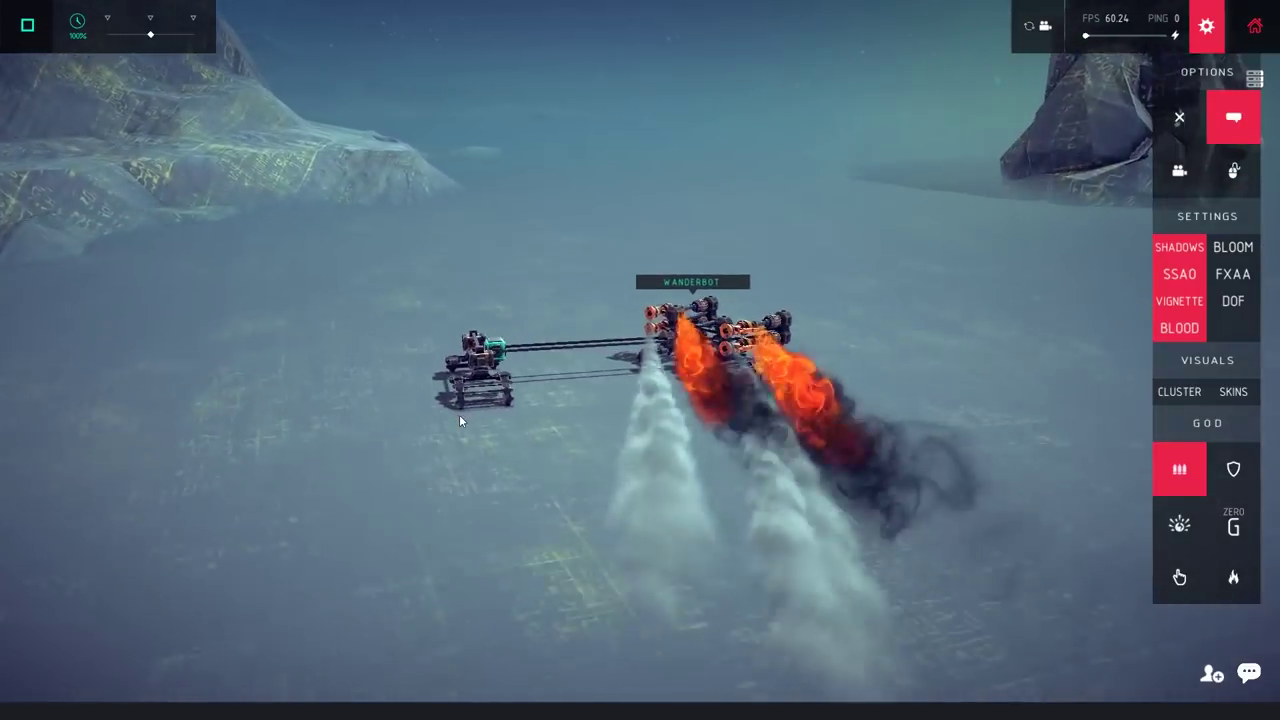
drag(459, 414, 685, 487)
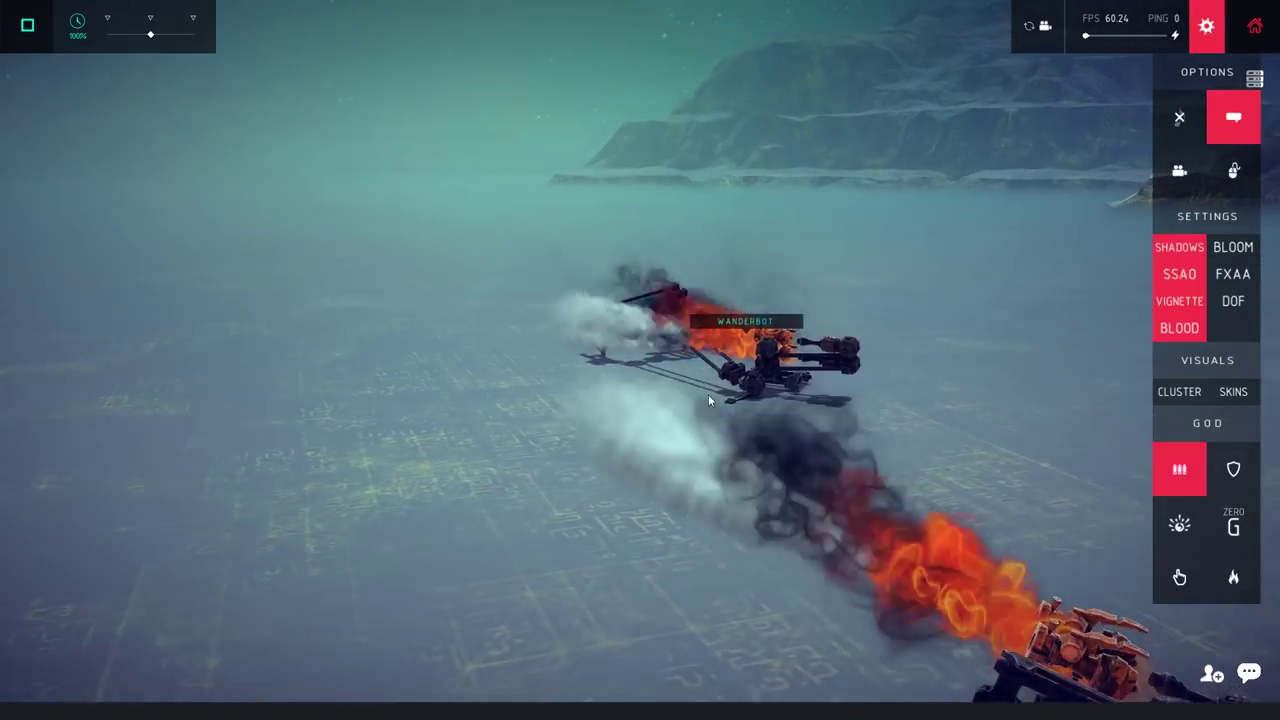
key(space)
Step: Undo to remove the long barrel arm from the craft
drag(932, 450, 919, 467)
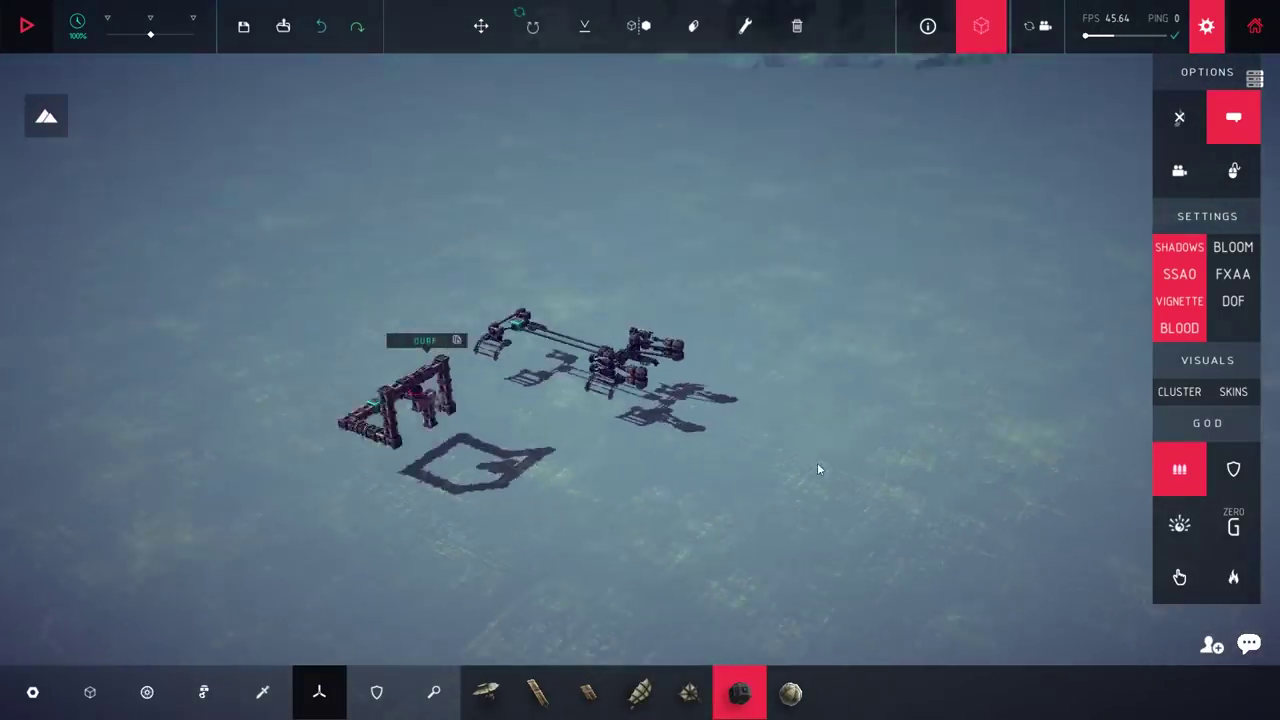
scroll(up, 3)
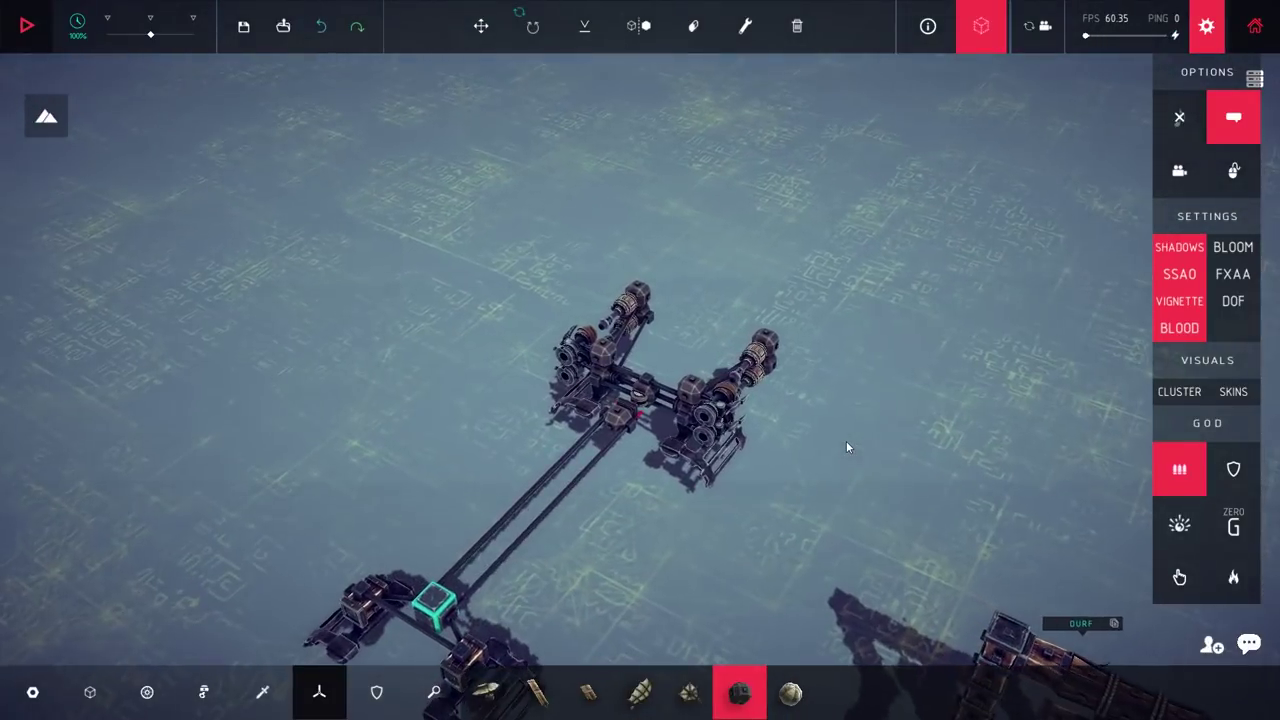
drag(801, 415, 783, 435)
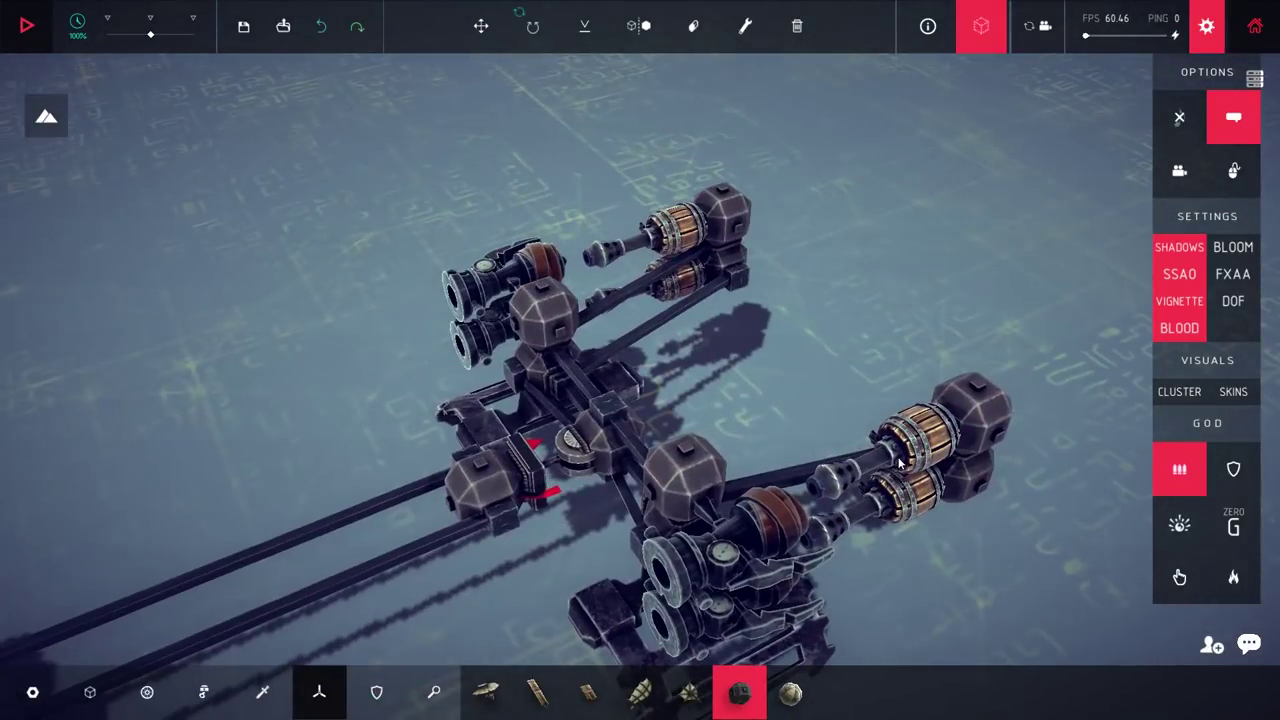
drag(897, 460, 658, 562)
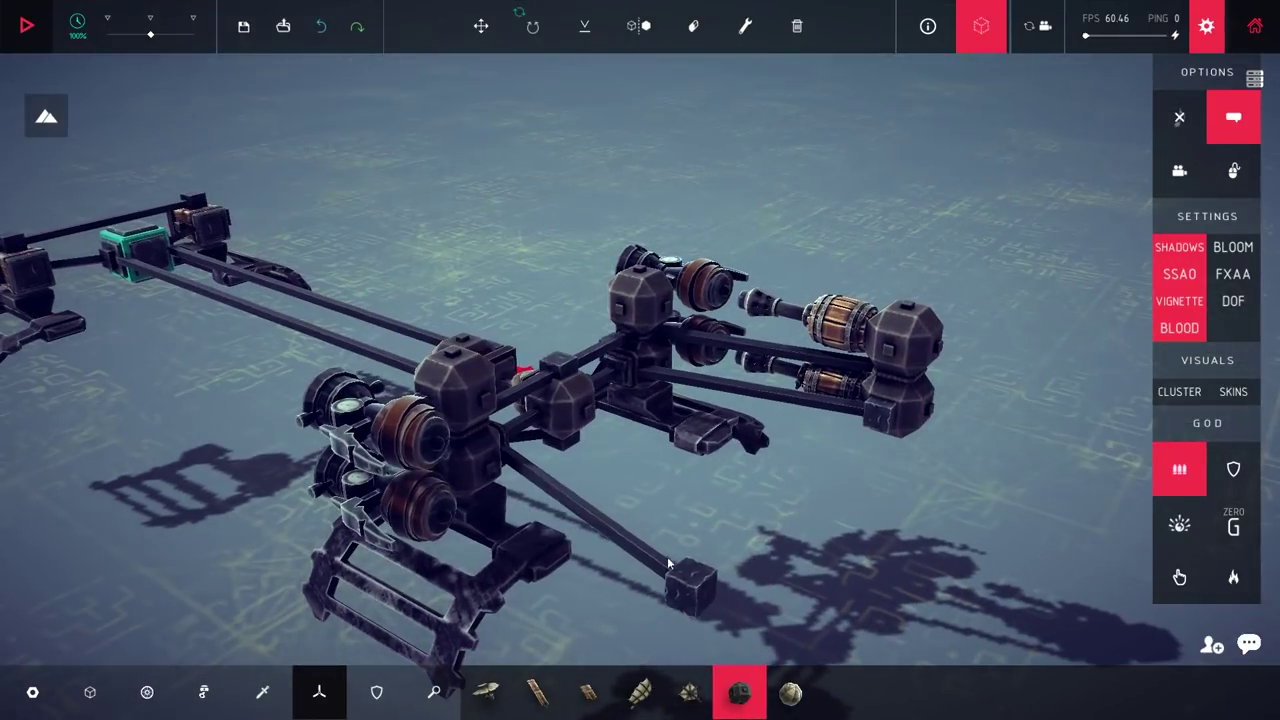
drag(891, 413, 700, 500)
key(ctrl+z)
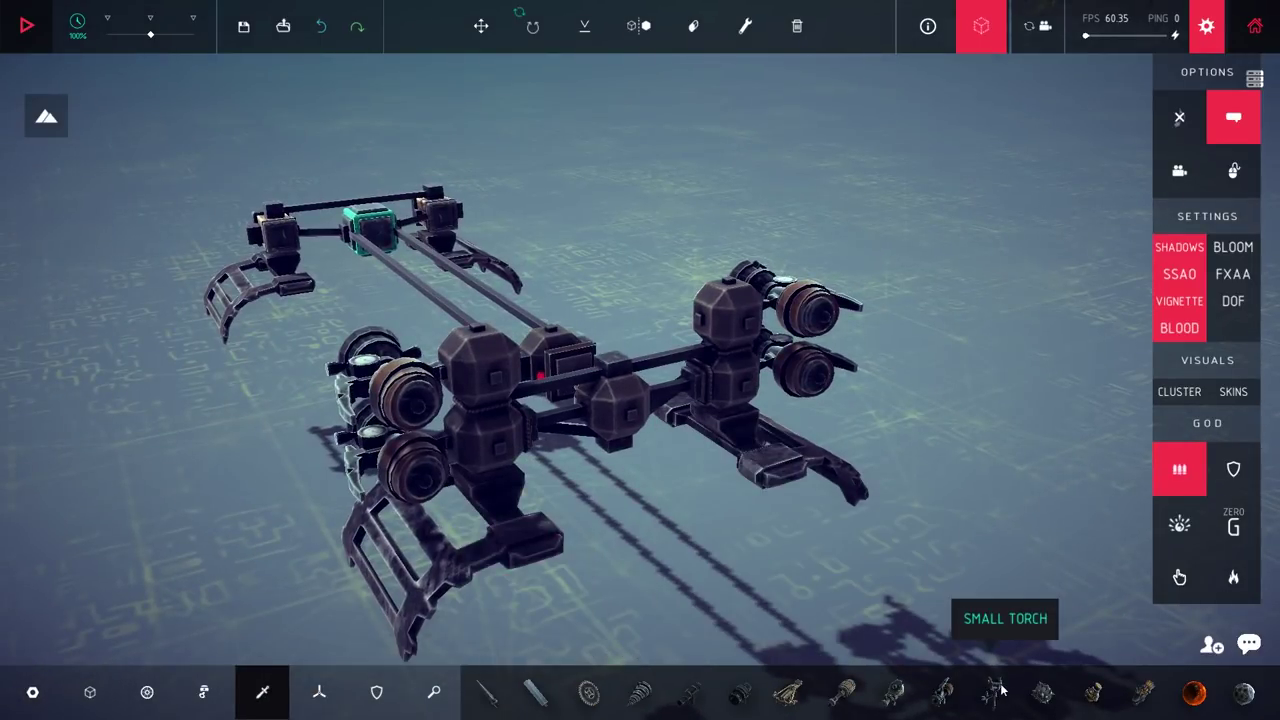
Step: Attach small torches to the right and left cannon clusters
click(735, 382)
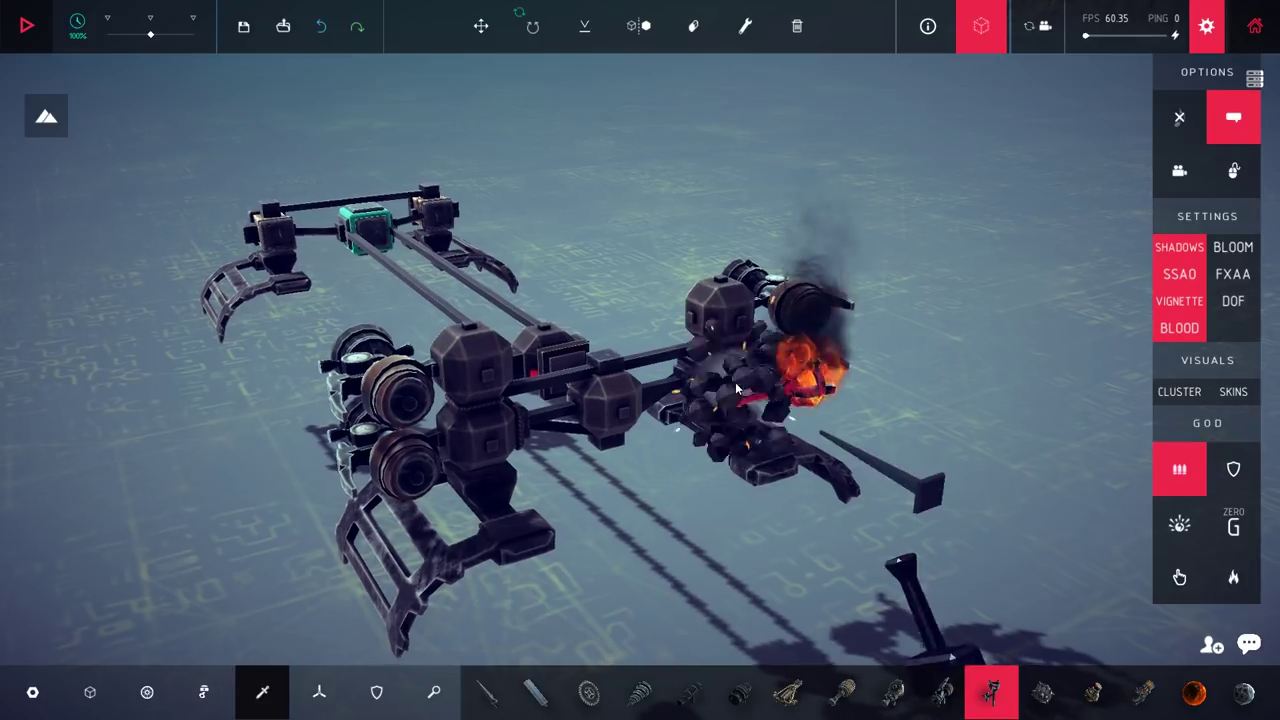
click(738, 324)
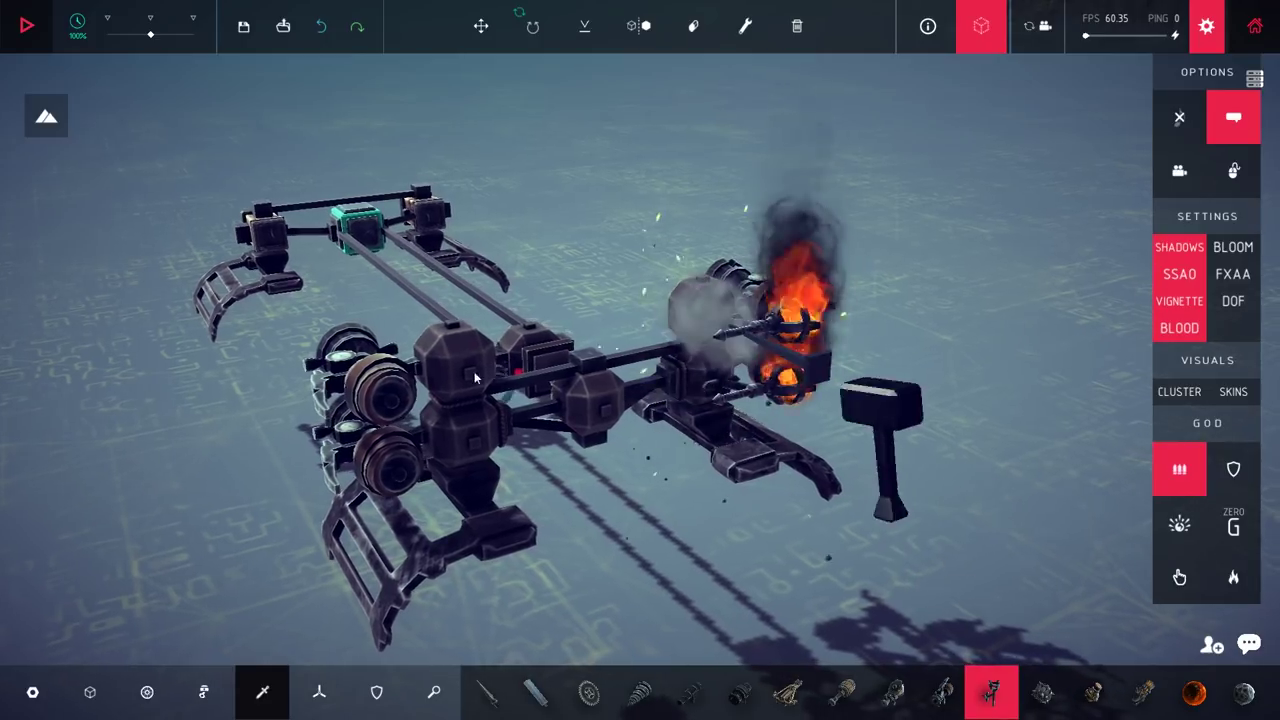
click(452, 378)
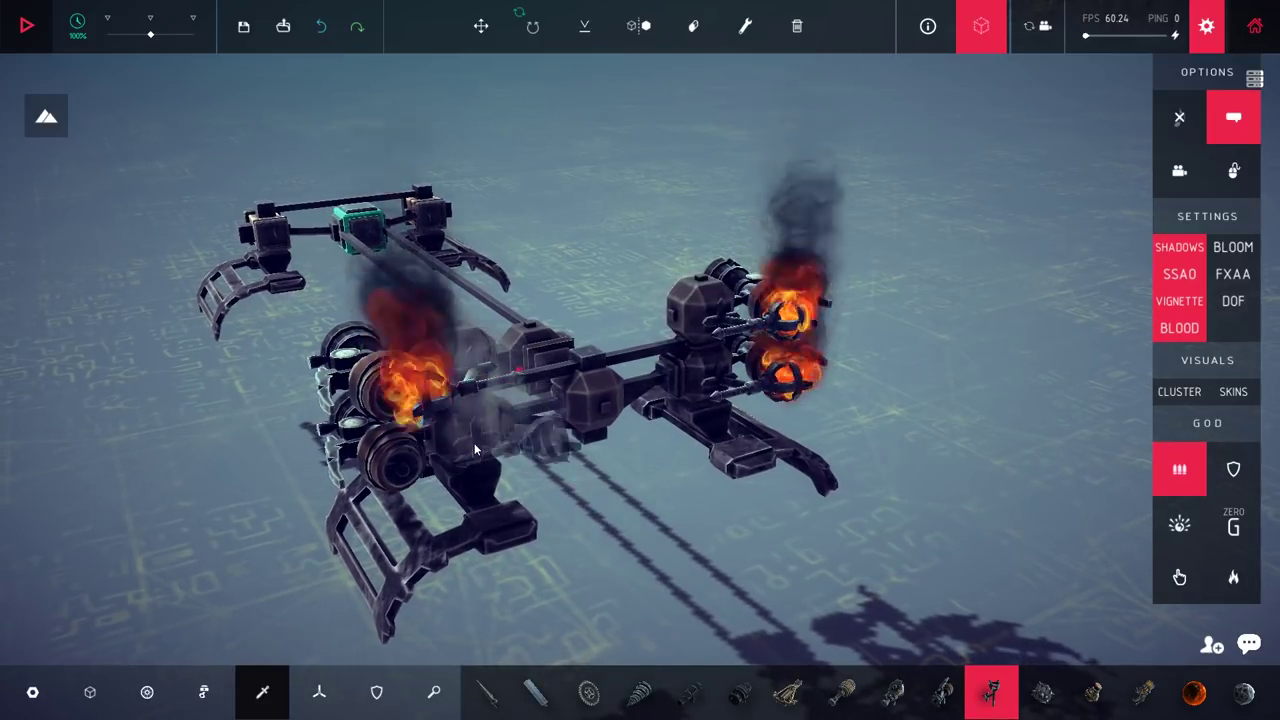
Step: Test-drive the torch craft past the rock arch with the options panel hidden, then stop
key(space)
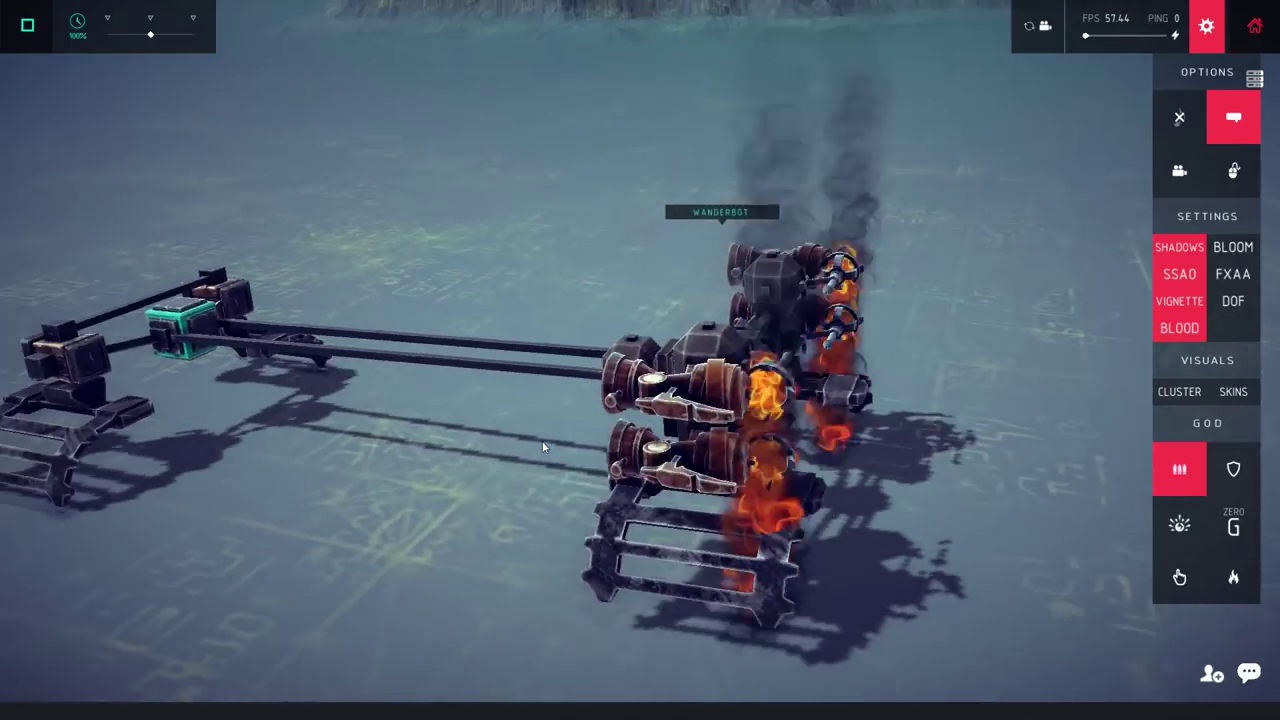
scroll(down, 3)
scroll(down, 3)
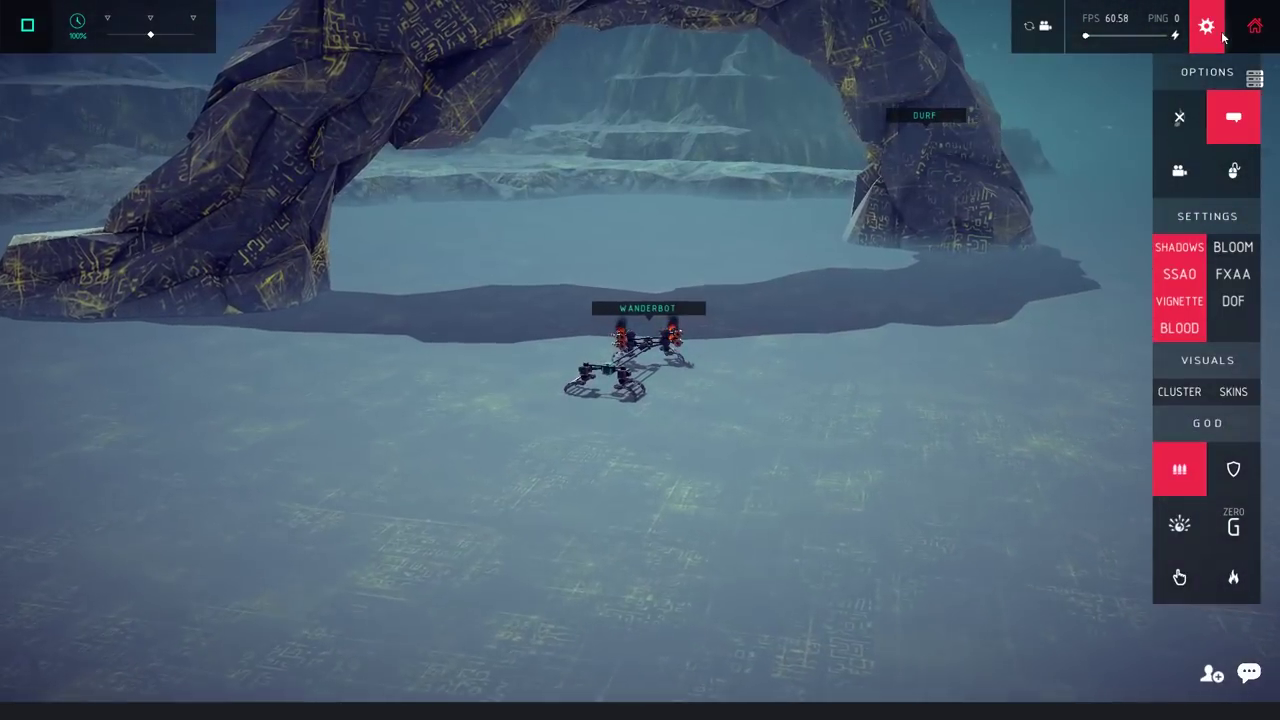
click(1210, 27)
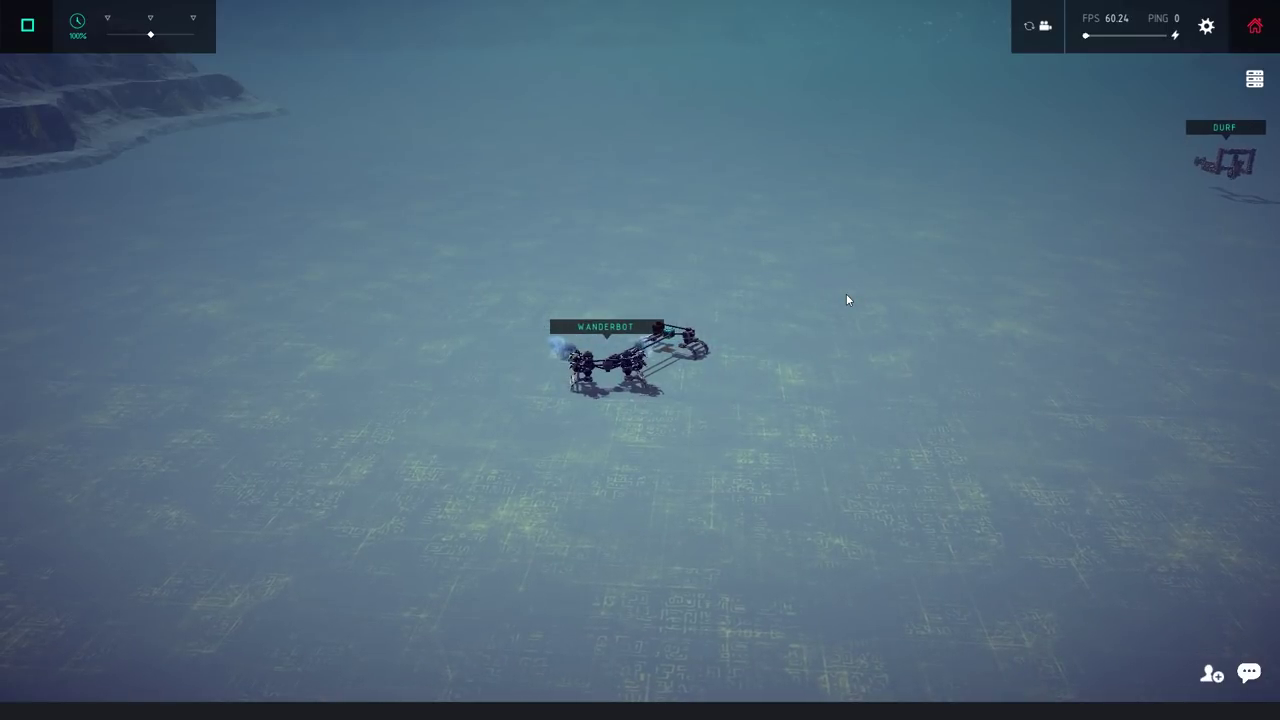
key(space)
scroll(up, 3)
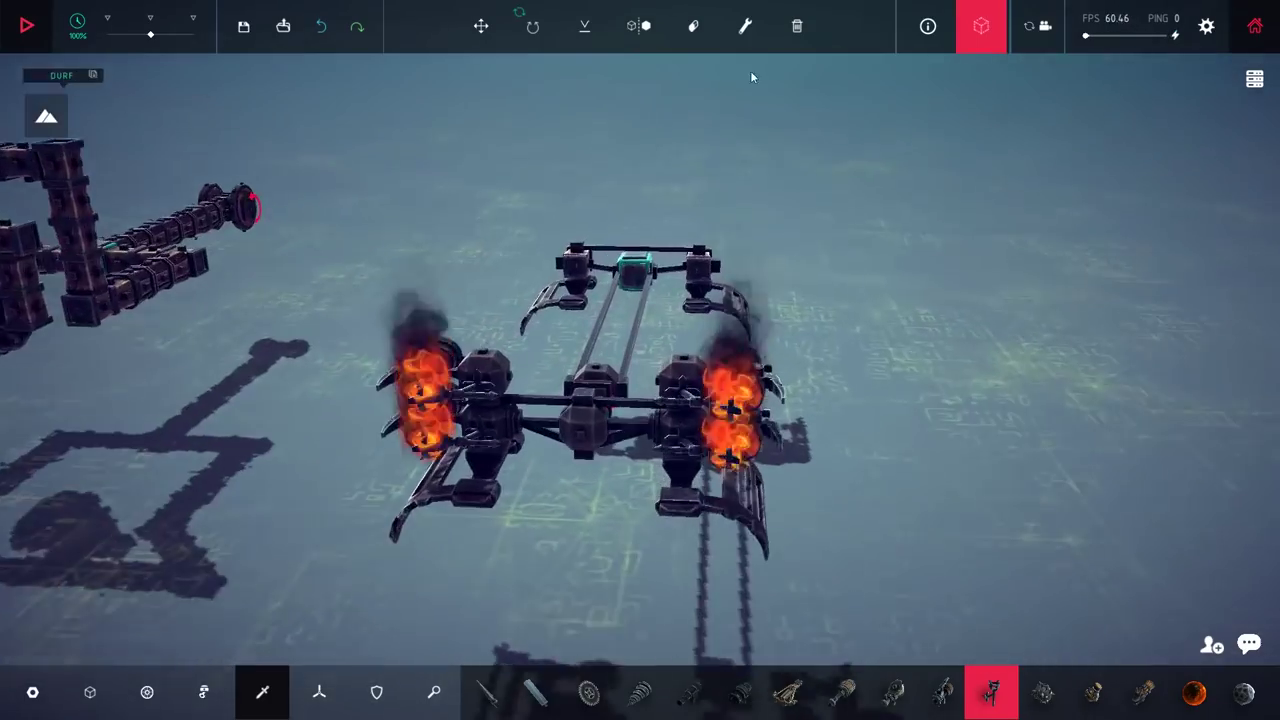
Step: Check a torch's settings in the Key Mapper and relaunch the test
click(745, 26)
drag(745, 200, 546, 316)
click(540, 380)
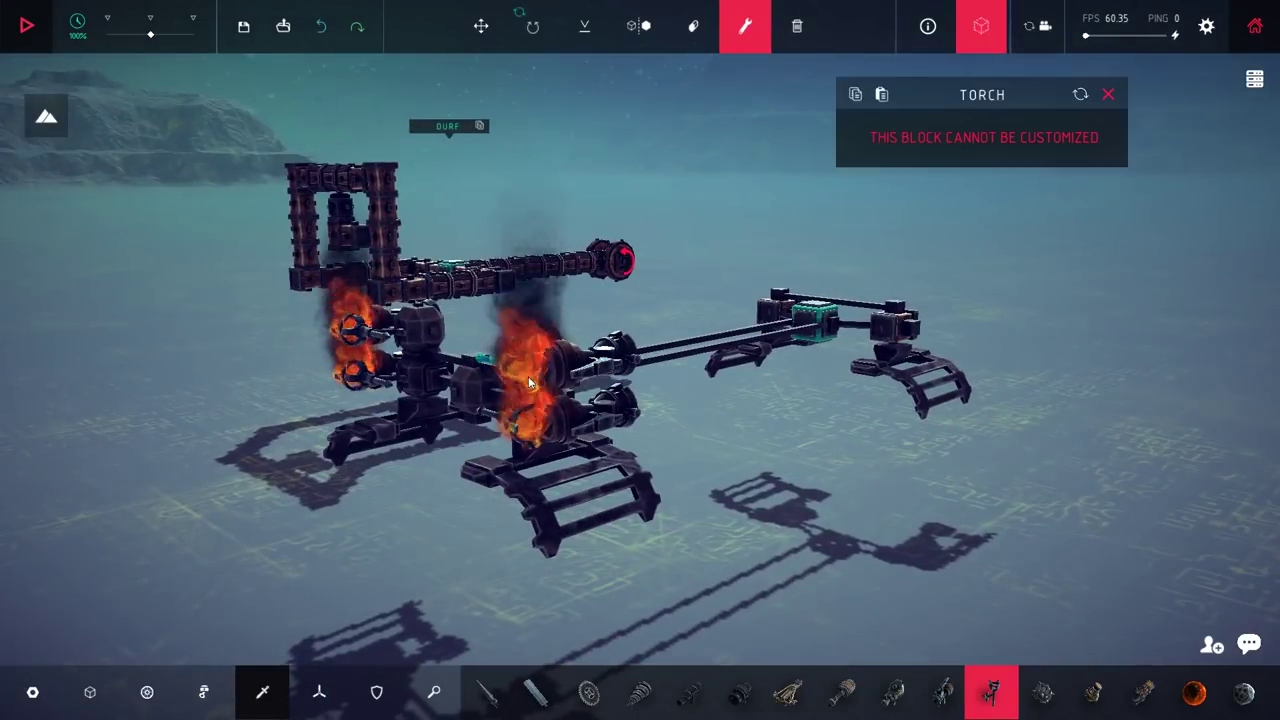
drag(880, 218, 960, 267)
key(space)
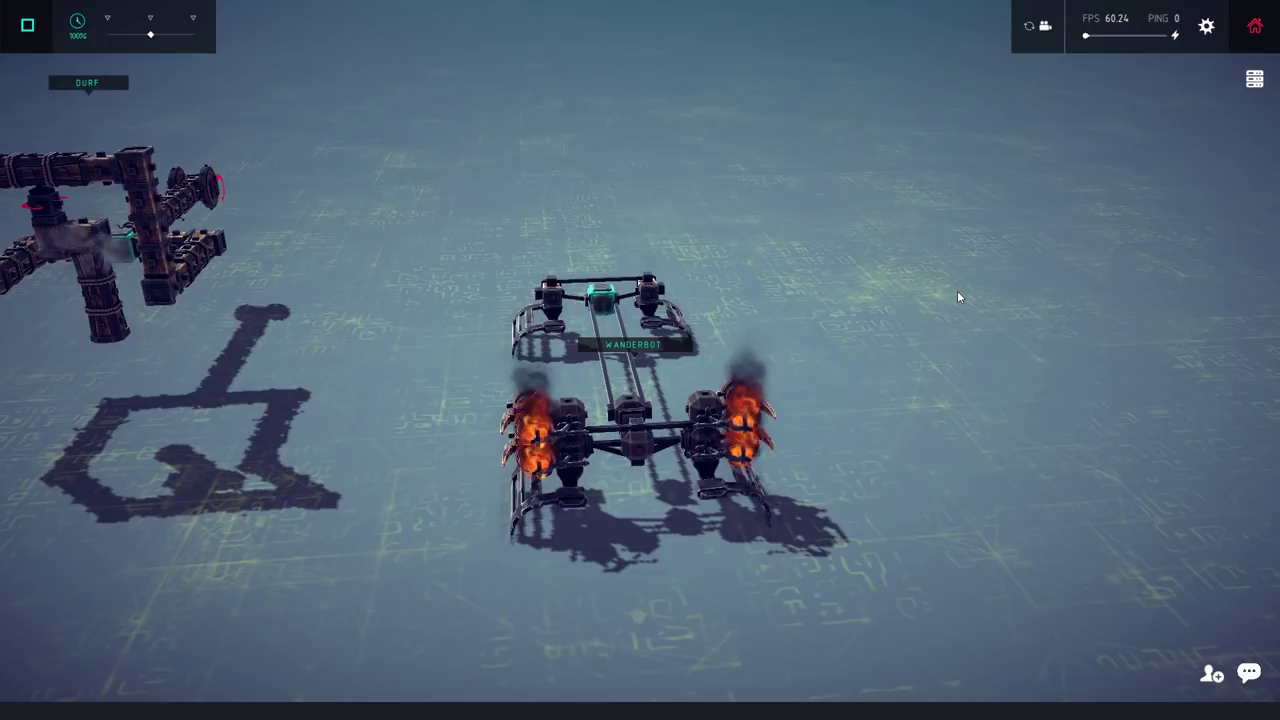
Step: Watch the torch craft's water cannons spray past the Durf frame, then stop the test
drag(957, 296, 1084, 295)
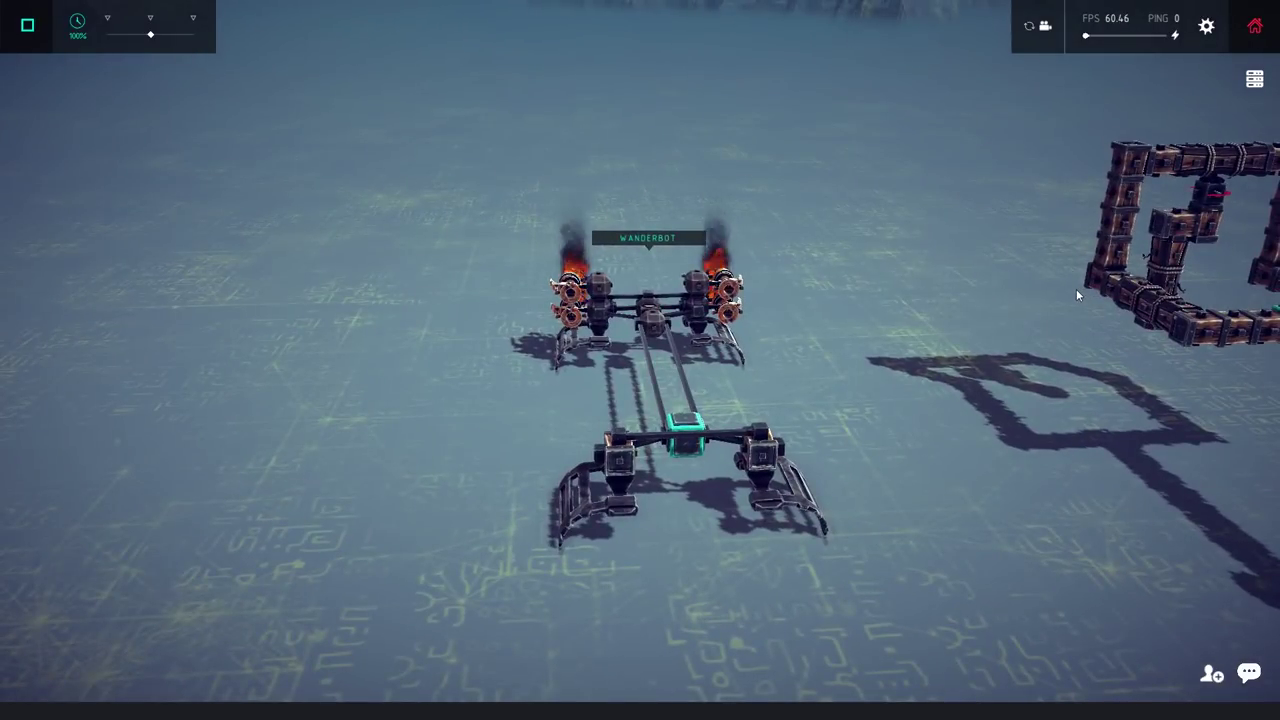
drag(1076, 289, 640, 327)
scroll(up, 3)
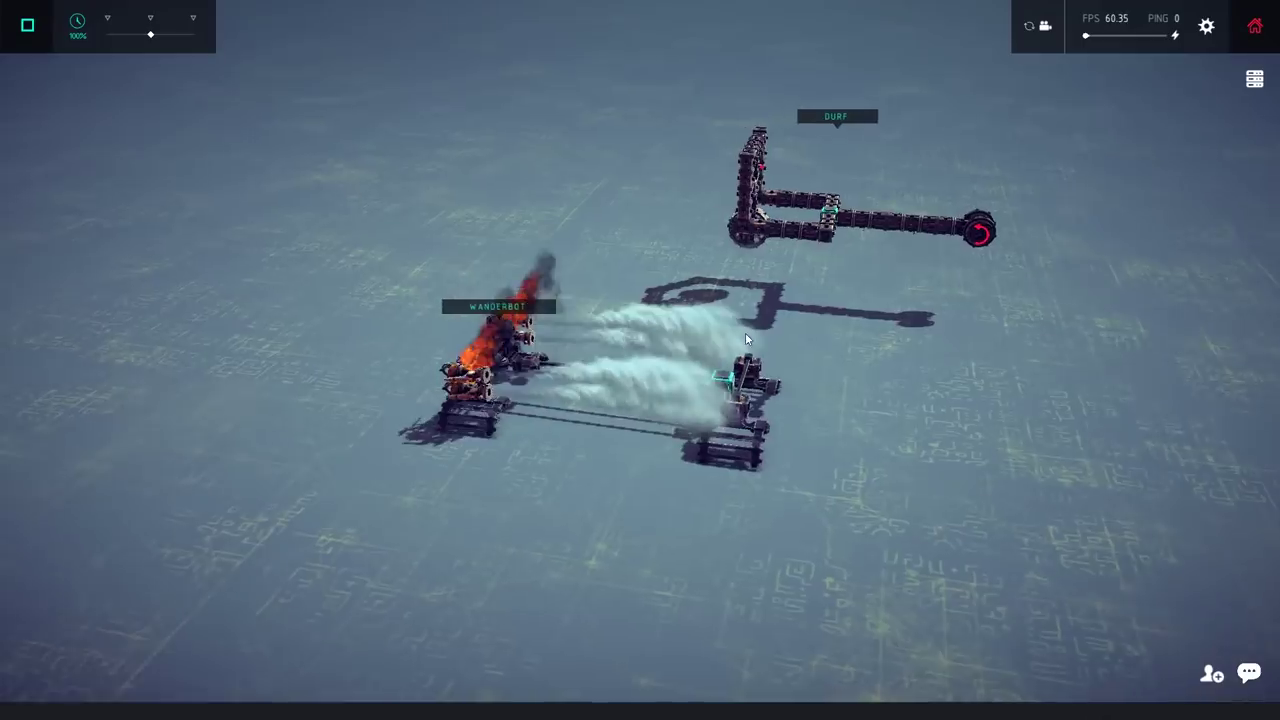
drag(745, 332, 837, 297)
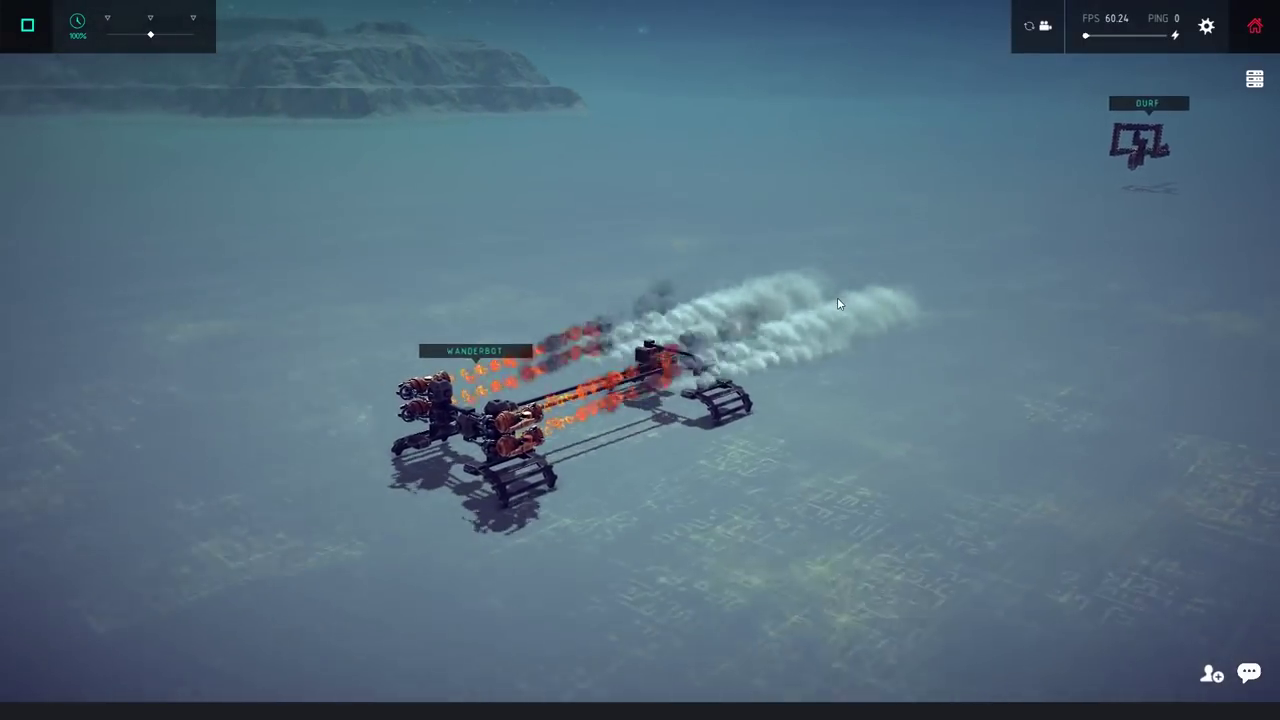
key(space)
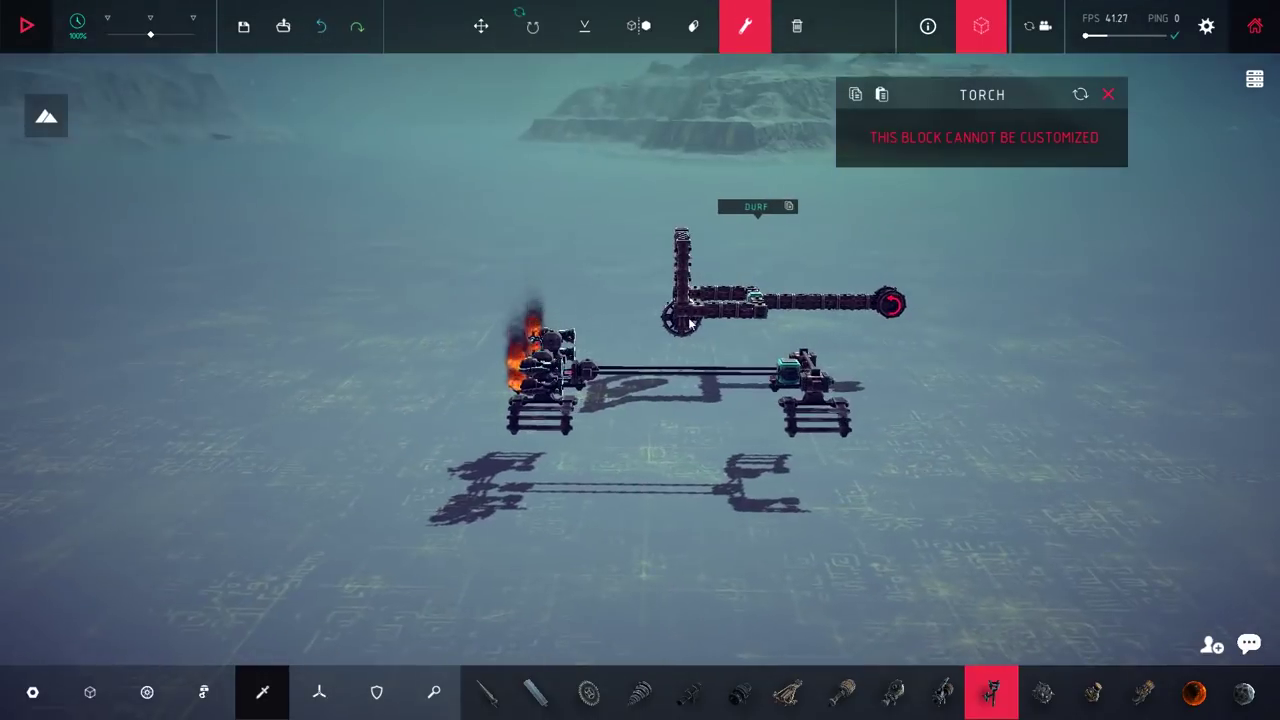
scroll(up, 3)
scroll(up, 3)
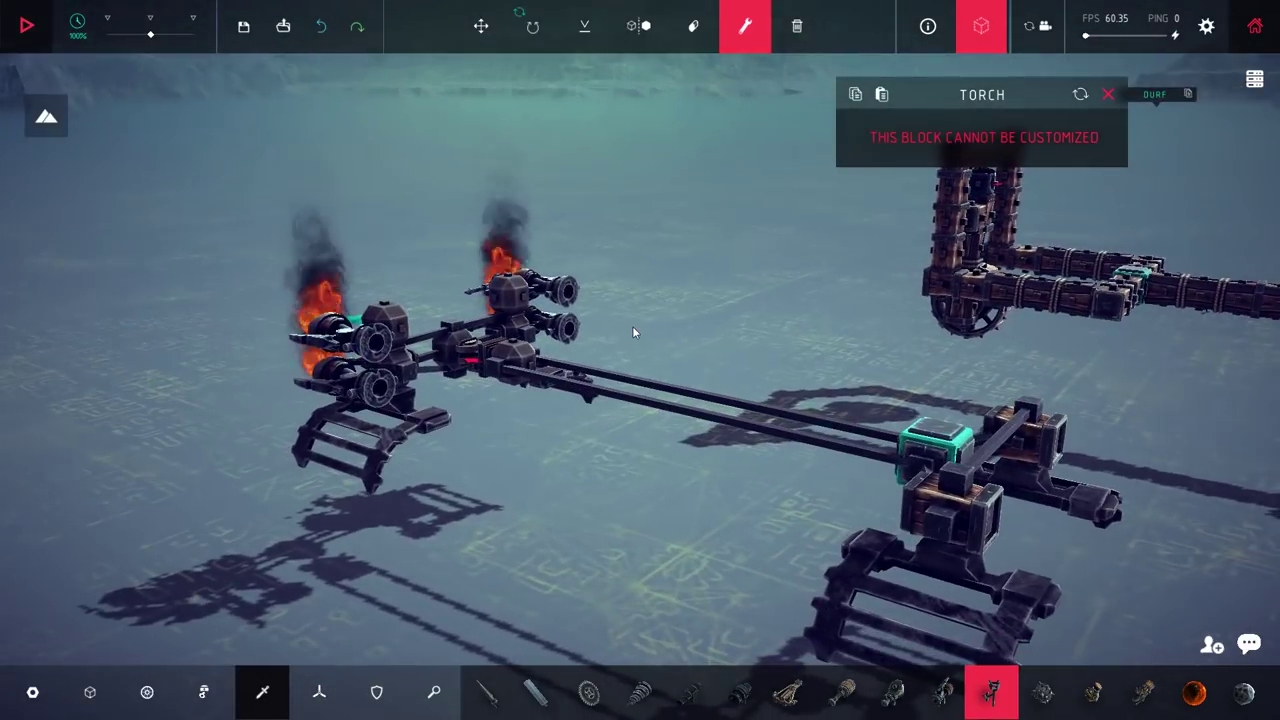
drag(632, 326, 629, 284)
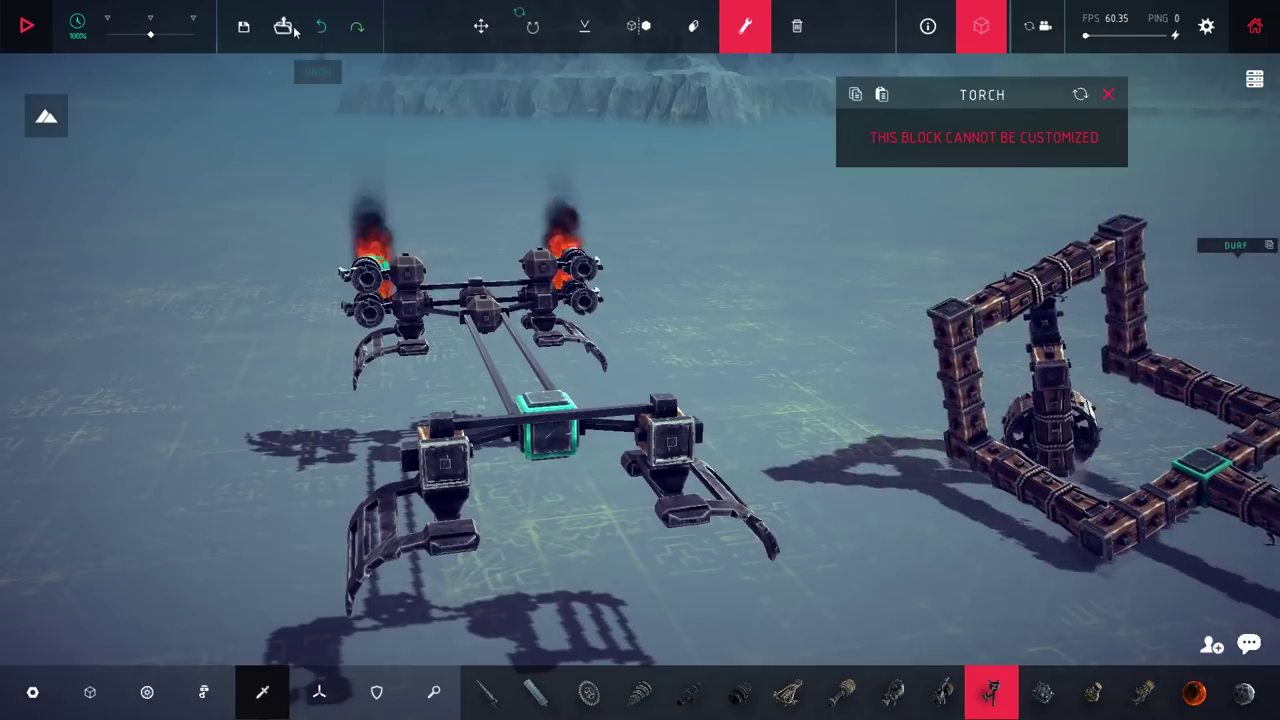